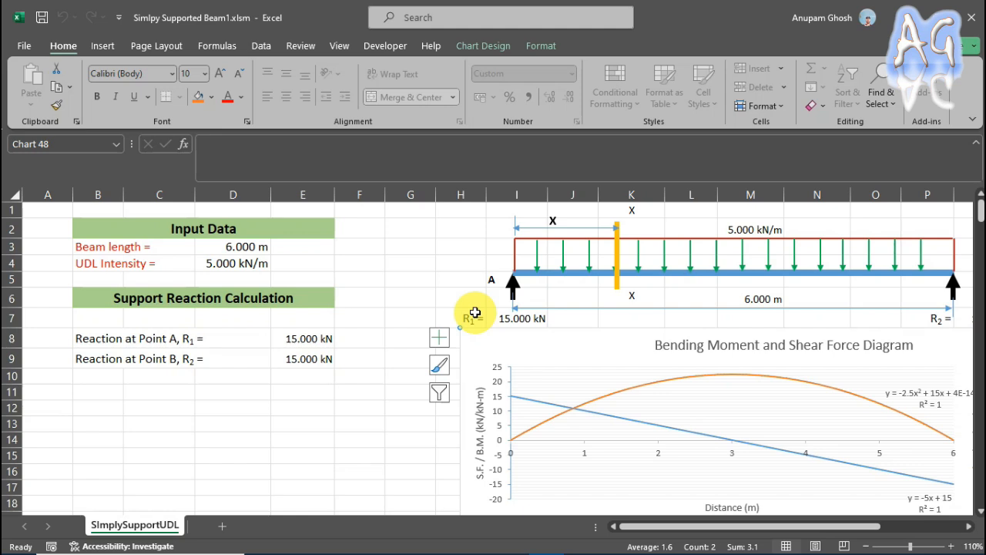
Create a new blank workbook, leaving the existing beam workbook as it is.
{"action": "key", "text": "Escape"}
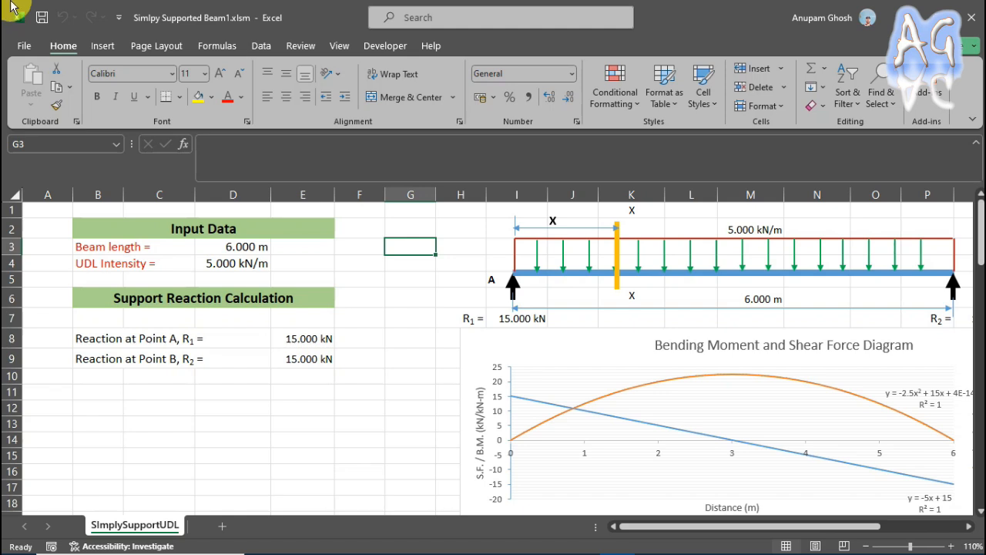
{"action": "left_click", "coordinate": [23, 48]}
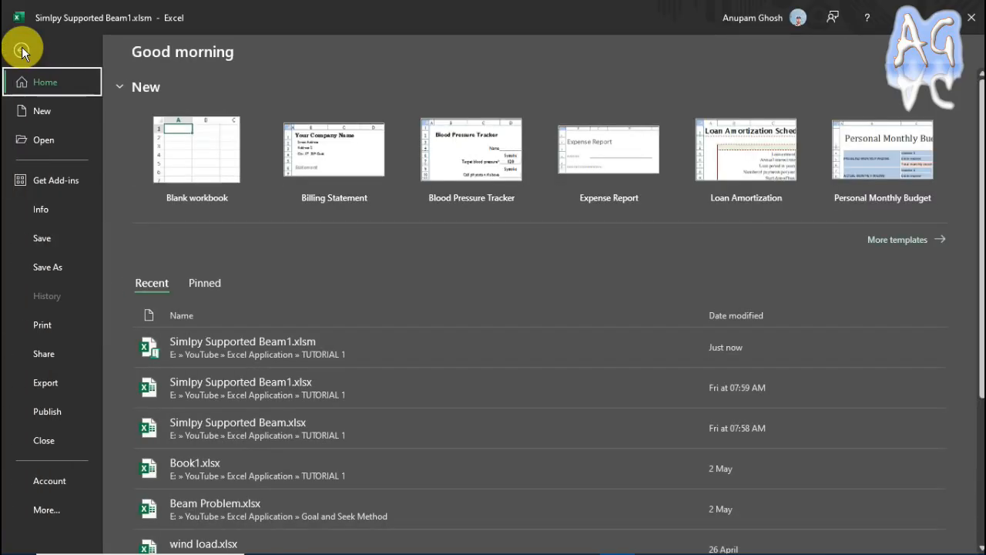
{"action": "left_click", "coordinate": [43, 111]}
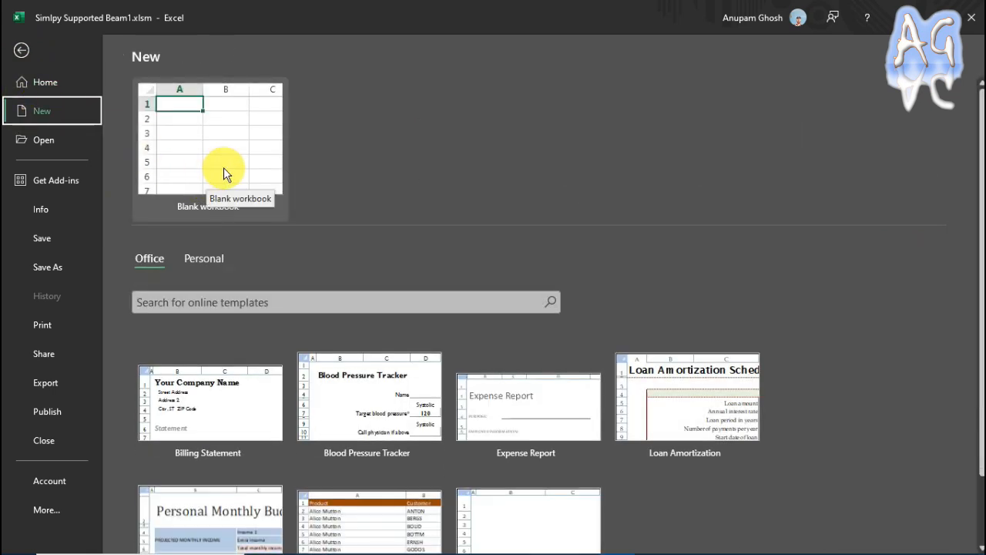
{"action": "left_click", "coordinate": [223, 167]}
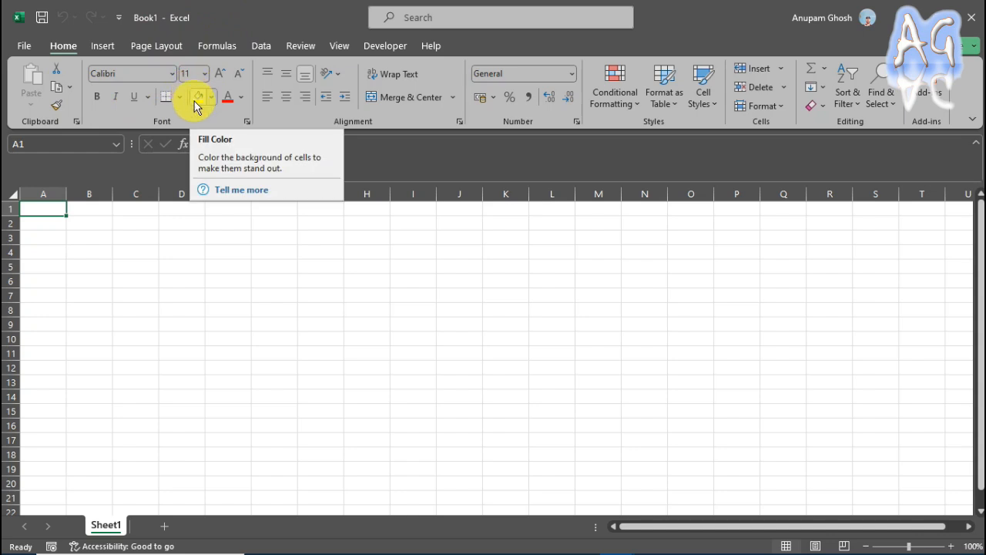
{"action": "left_click", "coordinate": [89, 266]}
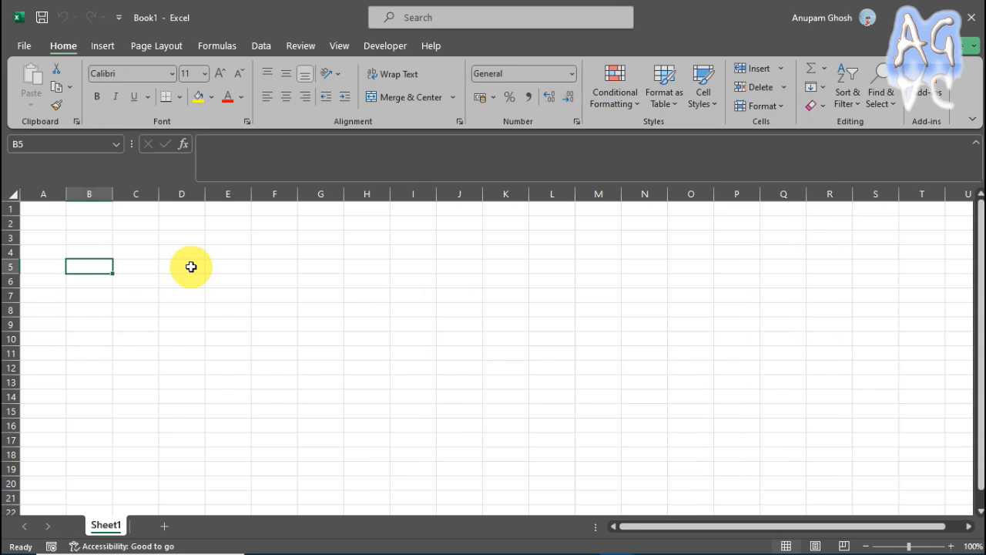
{"action": "left_click", "coordinate": [286, 279]}
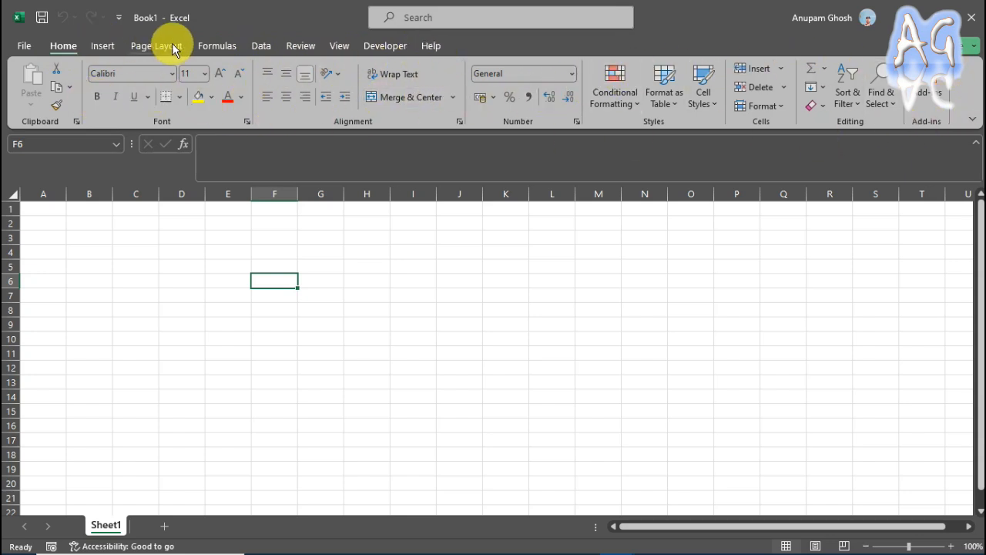
{"action": "left_click", "coordinate": [103, 46]}
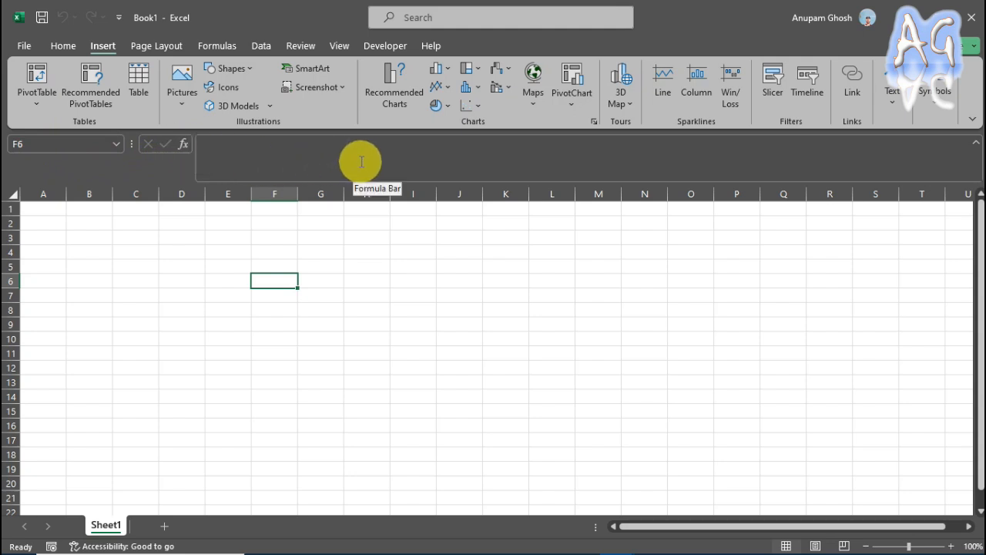
{"action": "left_click", "coordinate": [78, 236]}
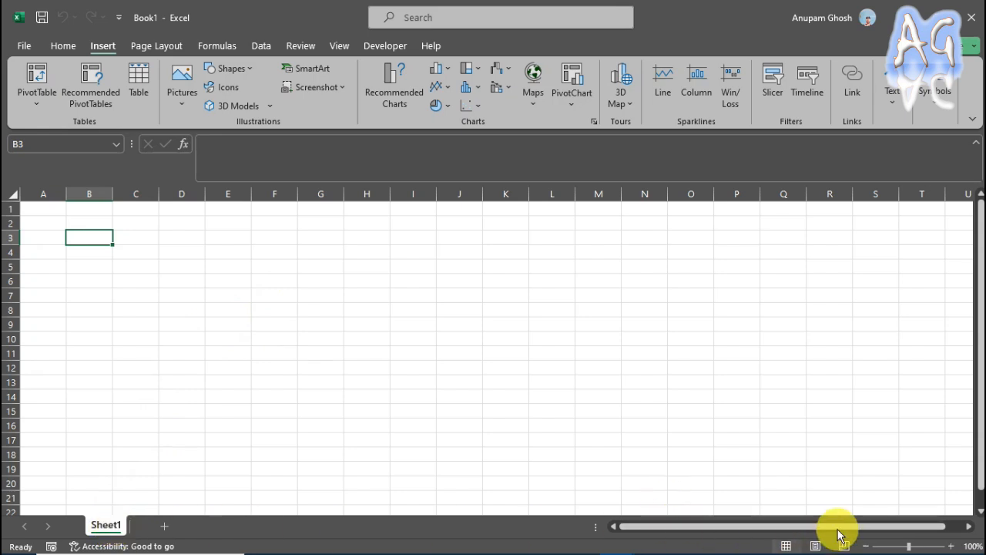
{"action": "left_click_drag", "start_coordinate": [834, 526], "coordinate": [772, 533]}
{"action": "left_click_drag", "start_coordinate": [969, 213], "coordinate": [972, 235]}
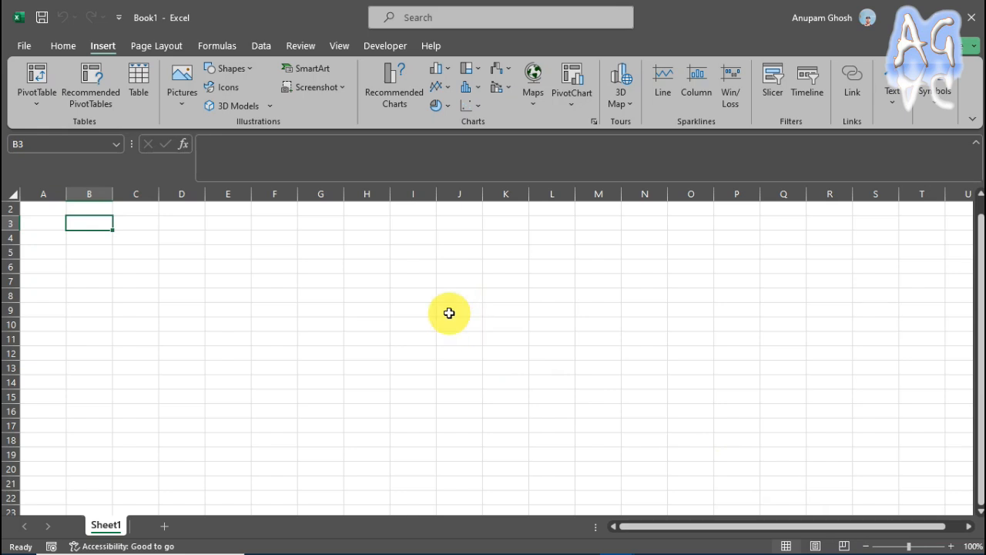
{"action": "left_click", "coordinate": [64, 45]}
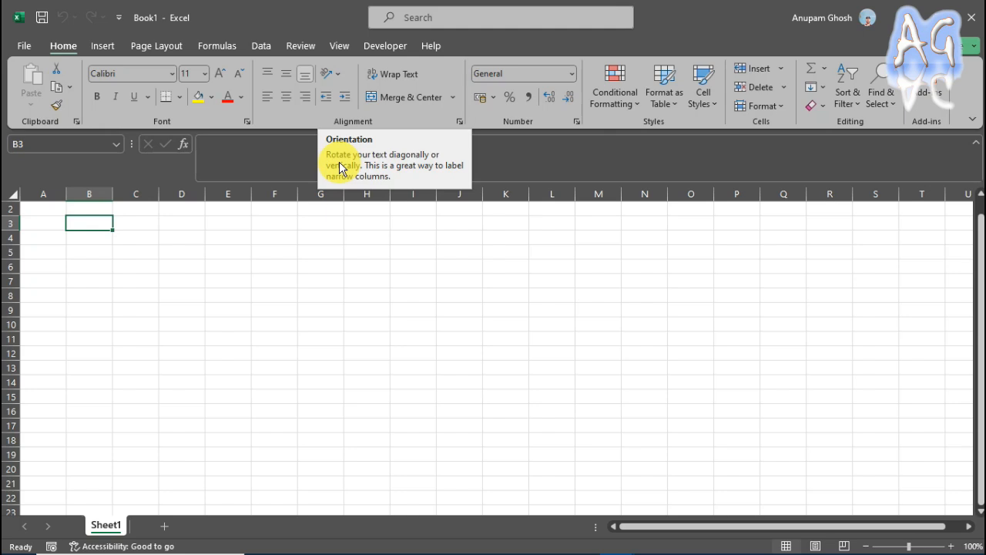
{"action": "left_click", "coordinate": [52, 212]}
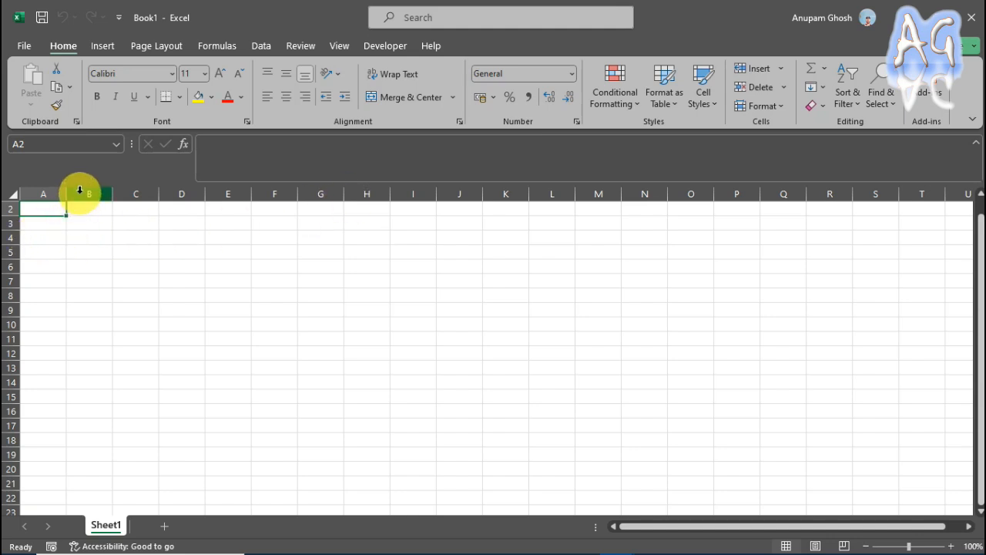
{"action": "left_click", "coordinate": [74, 281]}
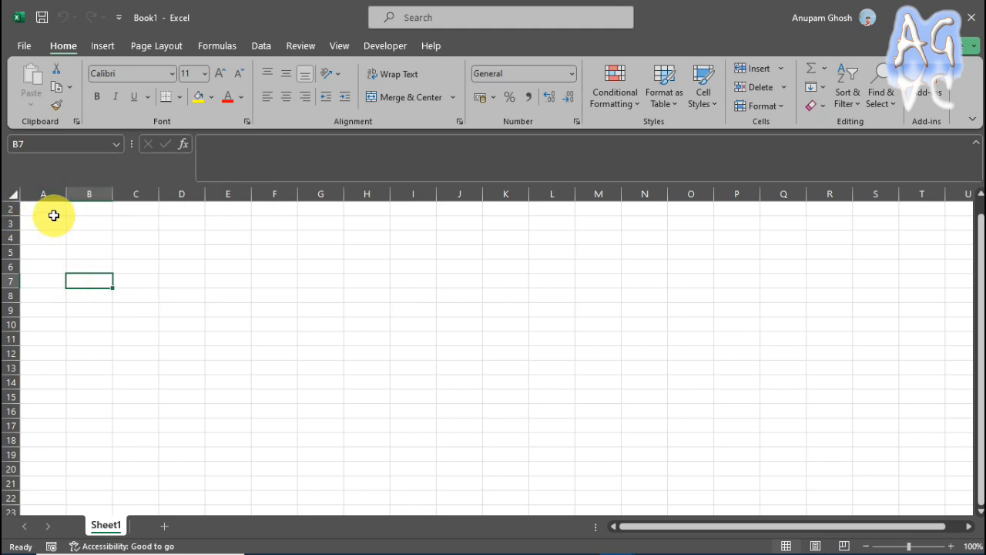
{"action": "scroll", "coordinate": [39, 224], "scroll_direction": "up", "scroll_amount": 1}
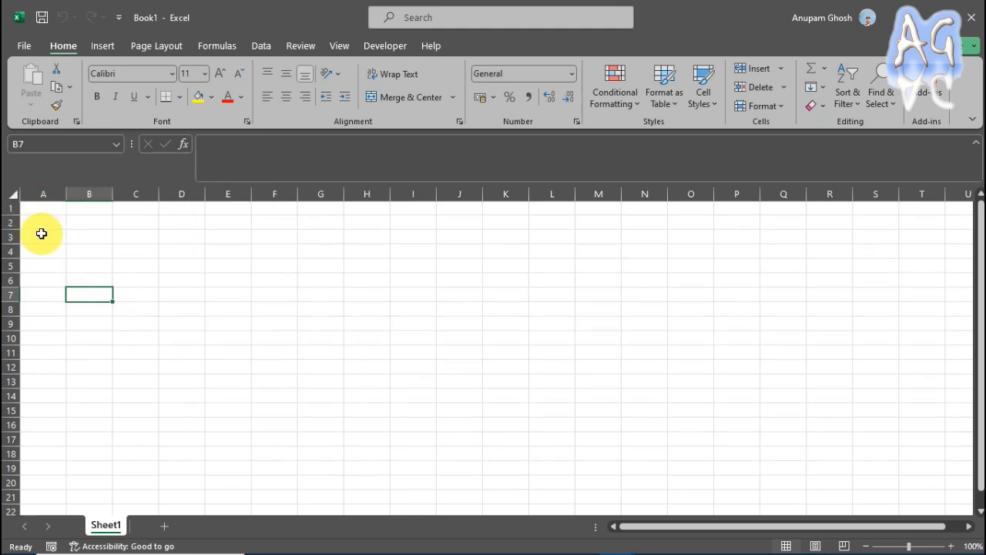
{"action": "left_click", "coordinate": [129, 235]}
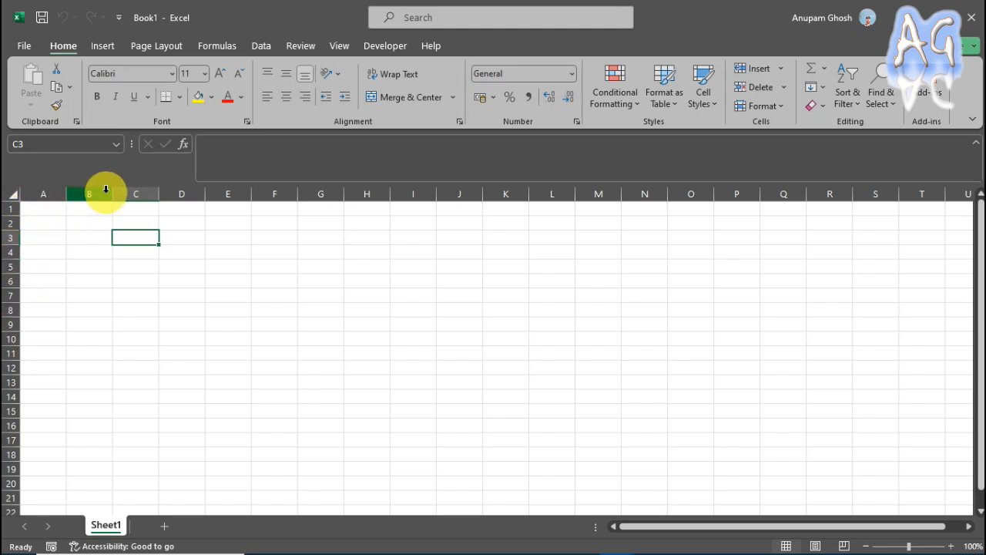
{"action": "left_click", "coordinate": [96, 223]}
{"action": "left_click", "coordinate": [75, 248]}
{"action": "left_click", "coordinate": [128, 227]}
{"action": "left_click", "coordinate": [140, 279]}
{"action": "left_click", "coordinate": [39, 221]}
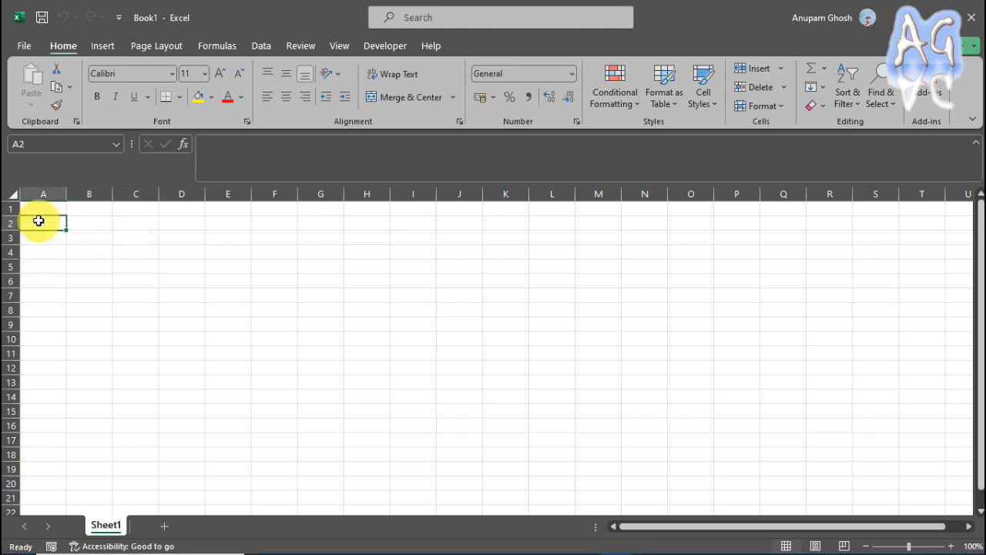
{"action": "left_click", "coordinate": [50, 210]}
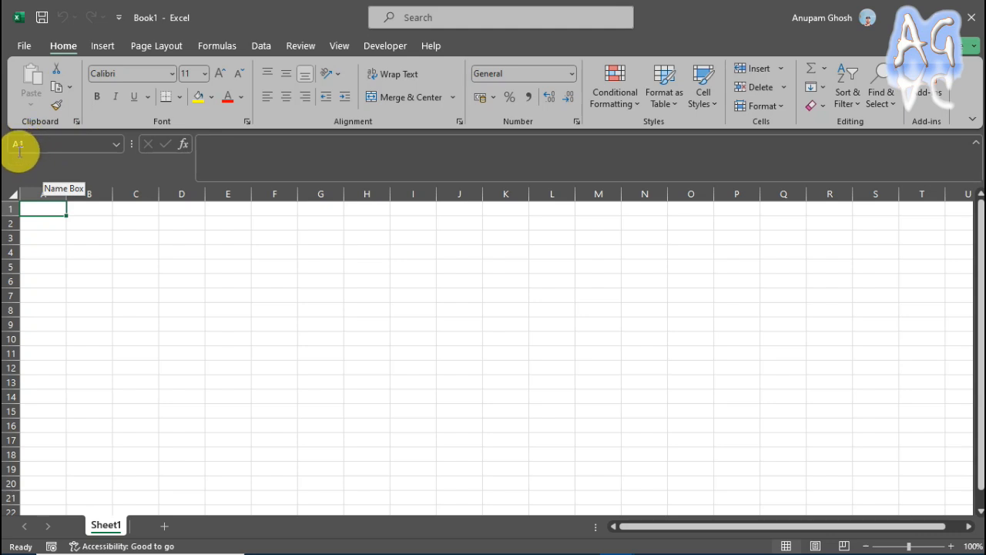
{"action": "left_click", "coordinate": [173, 233]}
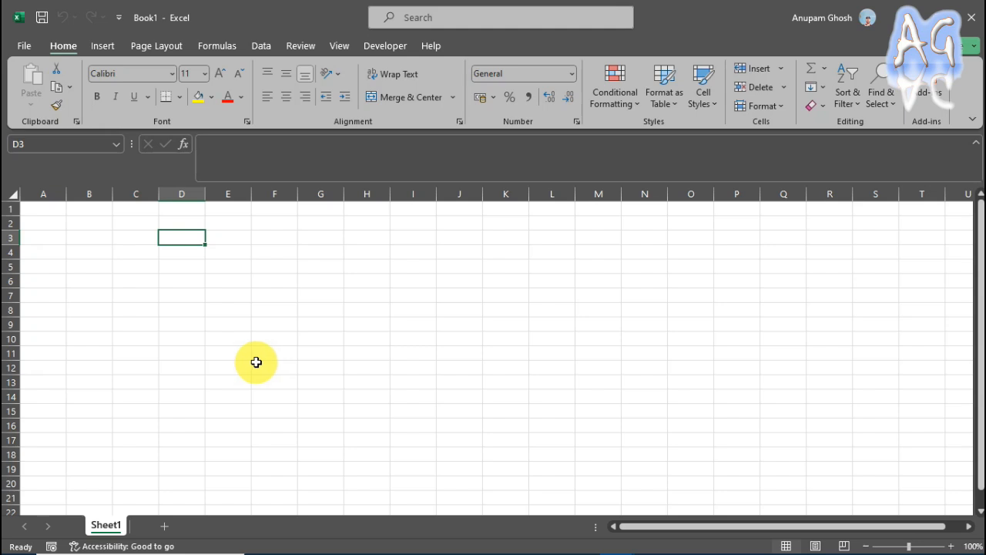
{"action": "left_click", "coordinate": [61, 224]}
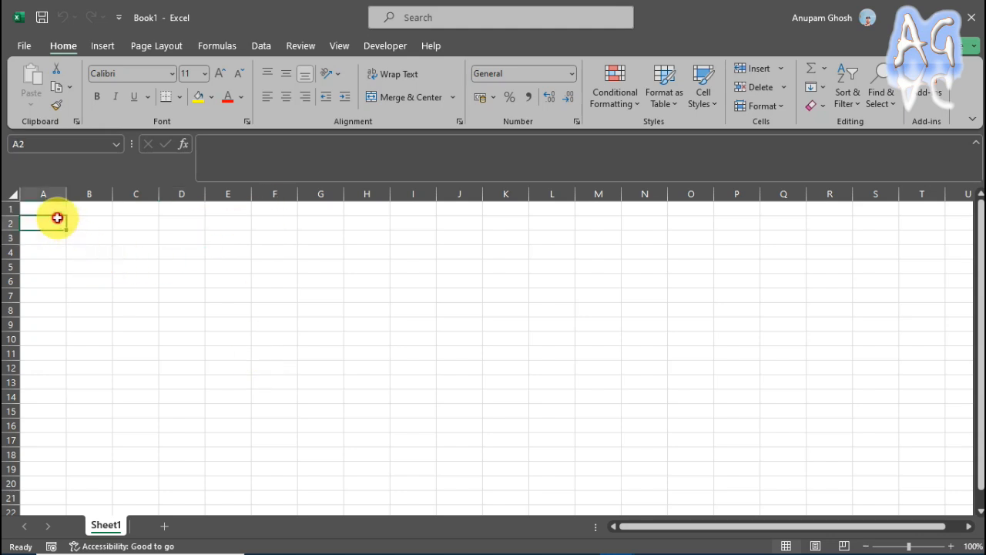
{"action": "left_click", "coordinate": [81, 224]}
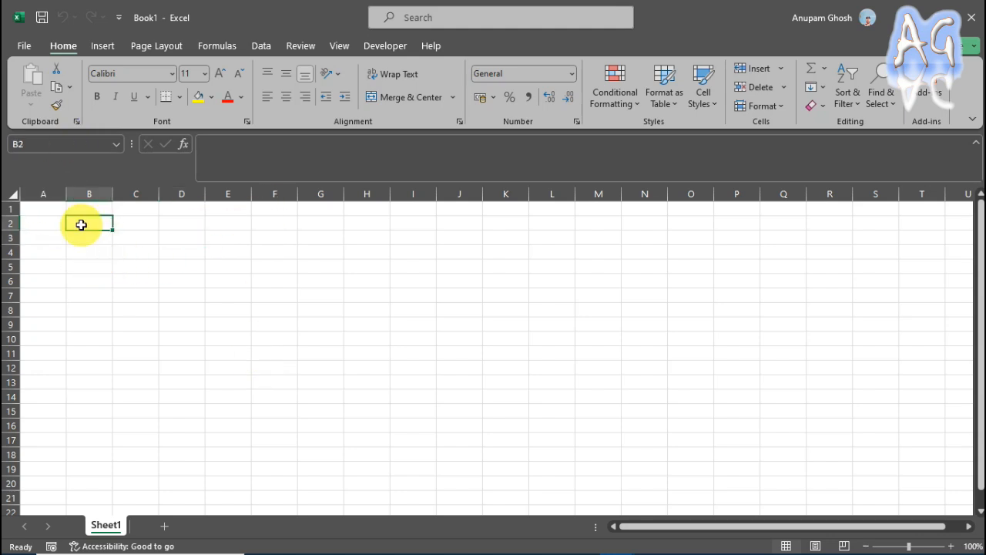
{"action": "left_click_drag", "start_coordinate": [43, 208], "coordinate": [193, 207]}
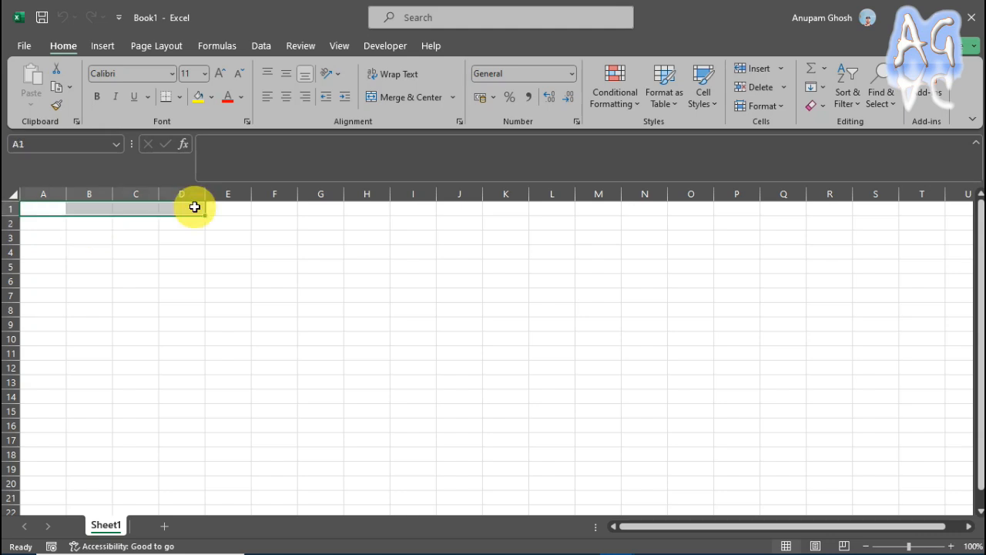
Save the new workbook as SimplySupportedBeamAnalysis.xlsx in the TUTORIAL 1 folder under E: » YouTube » Excel Application.
{"action": "left_click", "coordinate": [42, 18]}
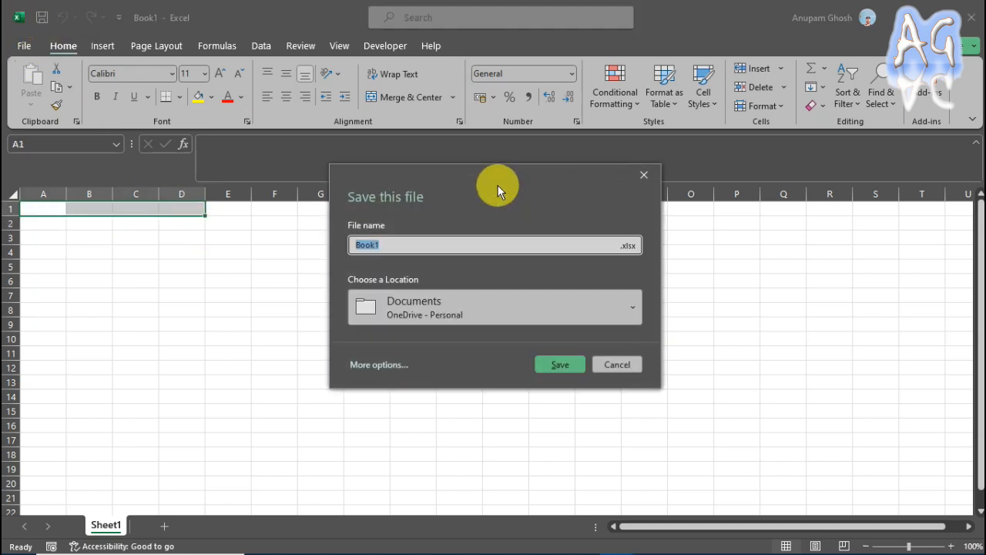
{"action": "left_click", "coordinate": [625, 307]}
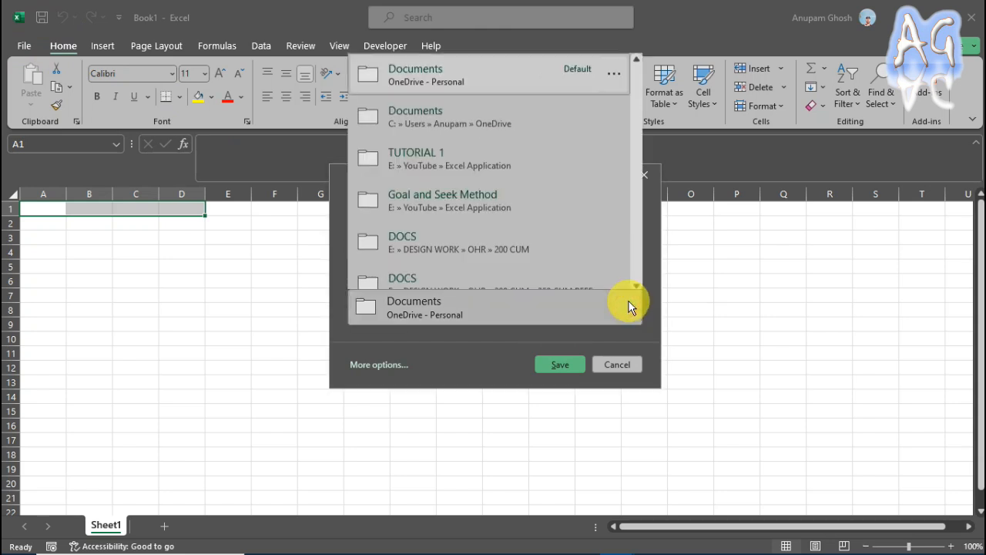
{"action": "left_click", "coordinate": [526, 146]}
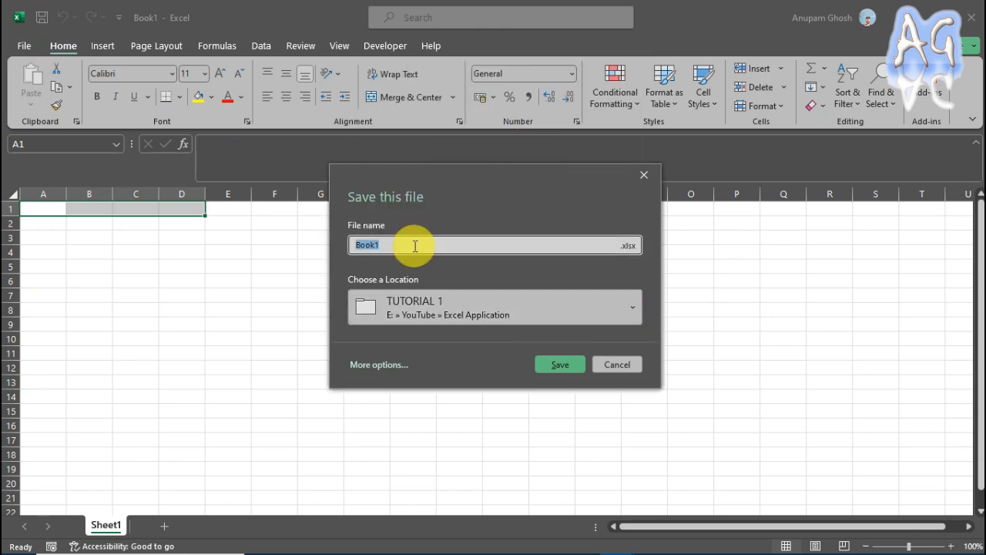
{"action": "type", "text": "SimplySu"}
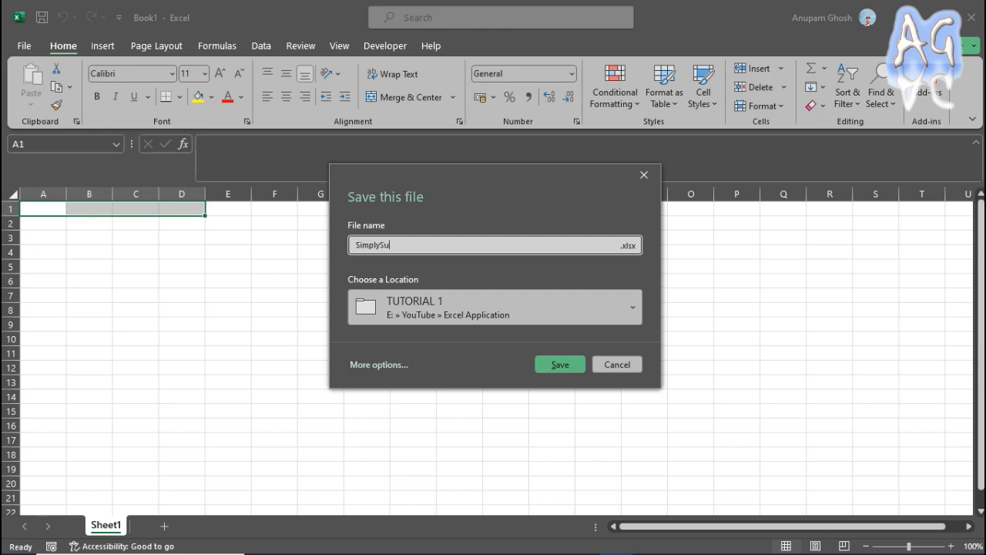
{"action": "type", "text": "pportedBeamAnalysis"}
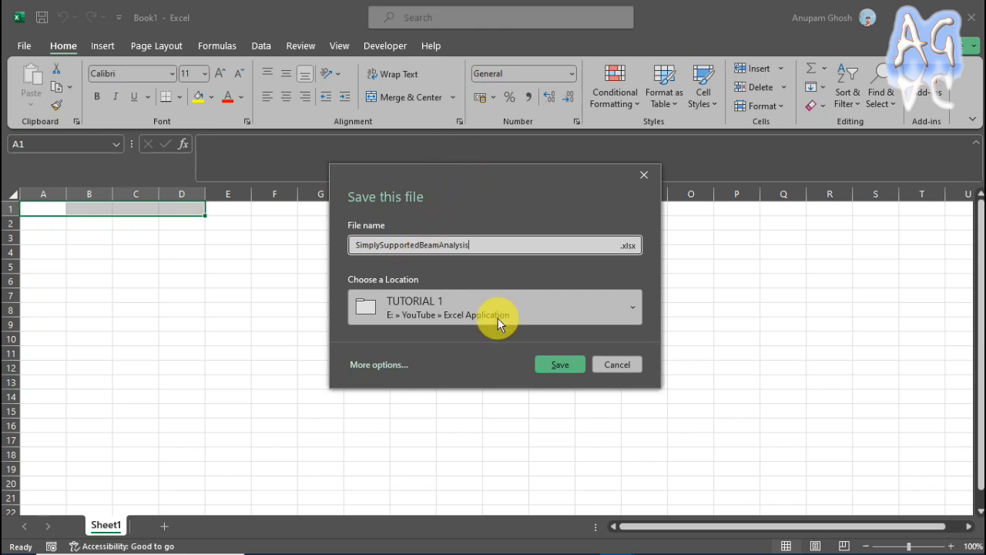
{"action": "left_click", "coordinate": [548, 363]}
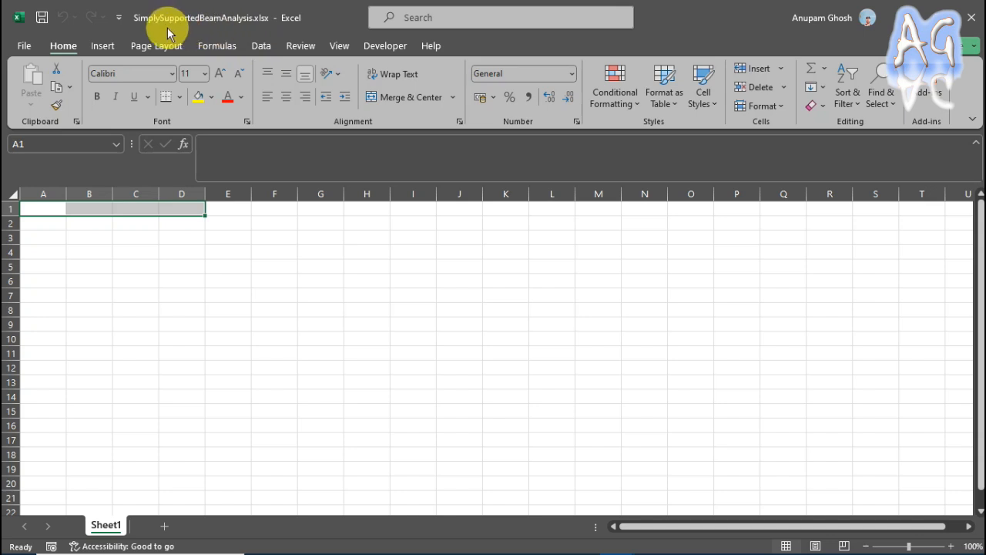
Enter the heading "Input Data" in cell A2.
{"action": "left_click", "coordinate": [47, 225]}
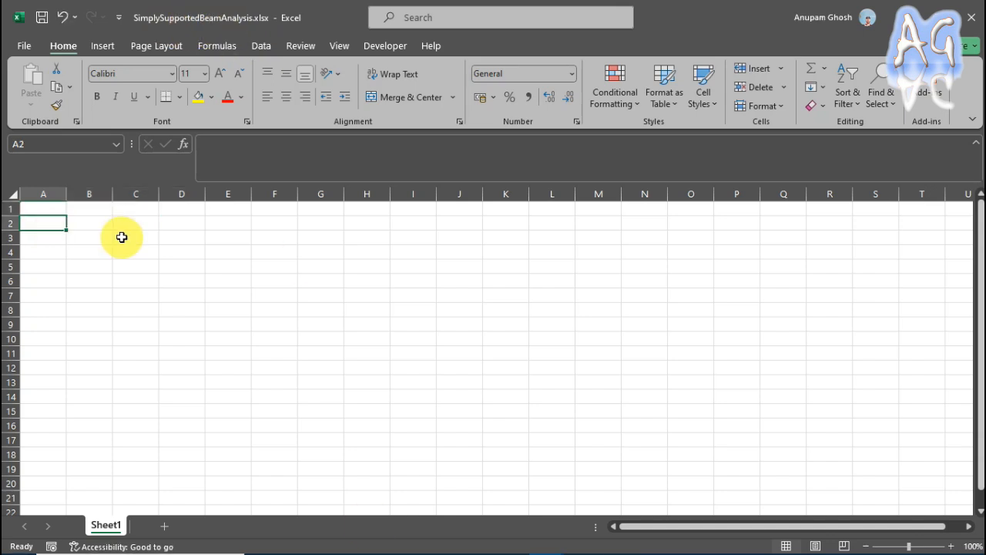
{"action": "type", "text": "In"}
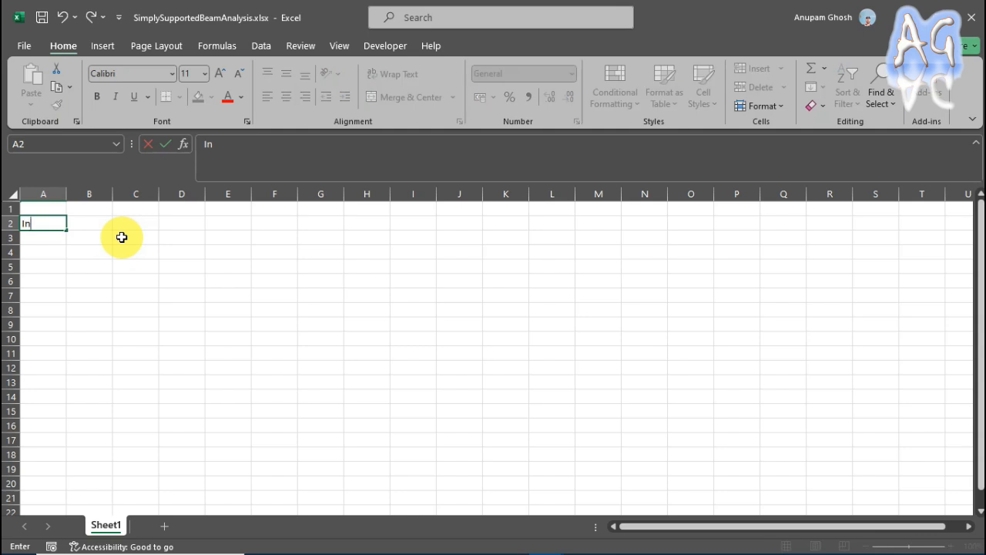
{"action": "type", "text": "put Data"}
{"action": "left_click", "coordinate": [119, 250]}
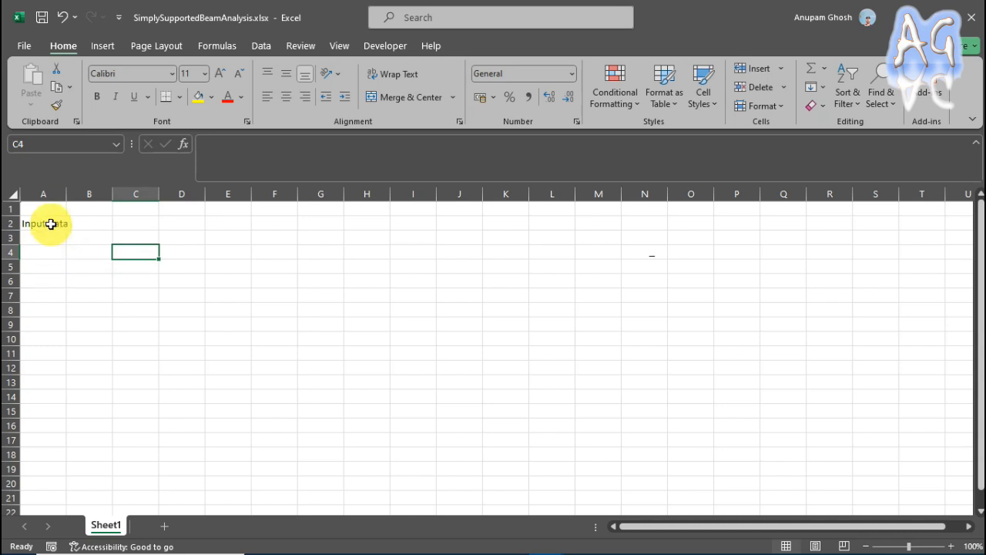
Look over the number format categories available for the "Input Data" heading cell A2, keeping the General format.
{"action": "left_click", "coordinate": [48, 223]}
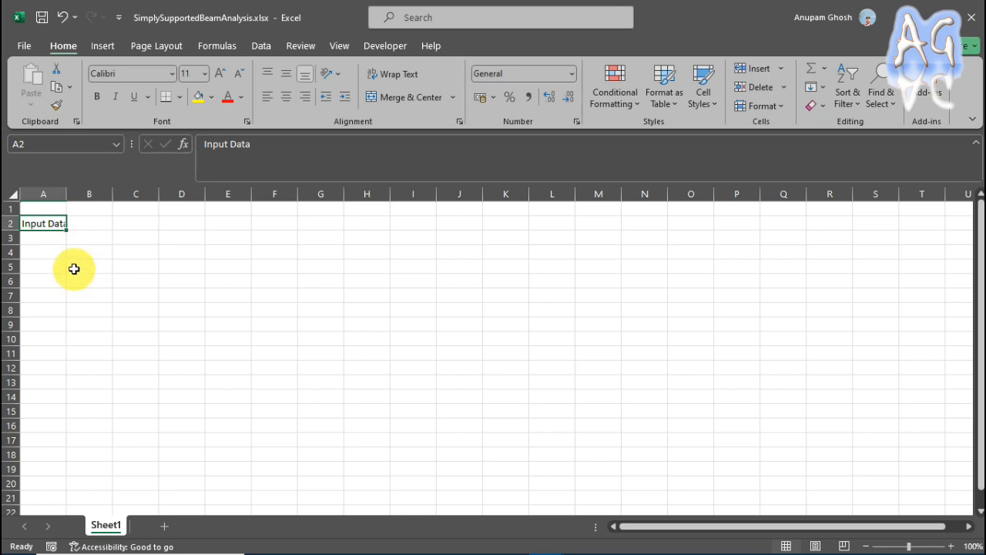
{"action": "right_click", "coordinate": [54, 224]}
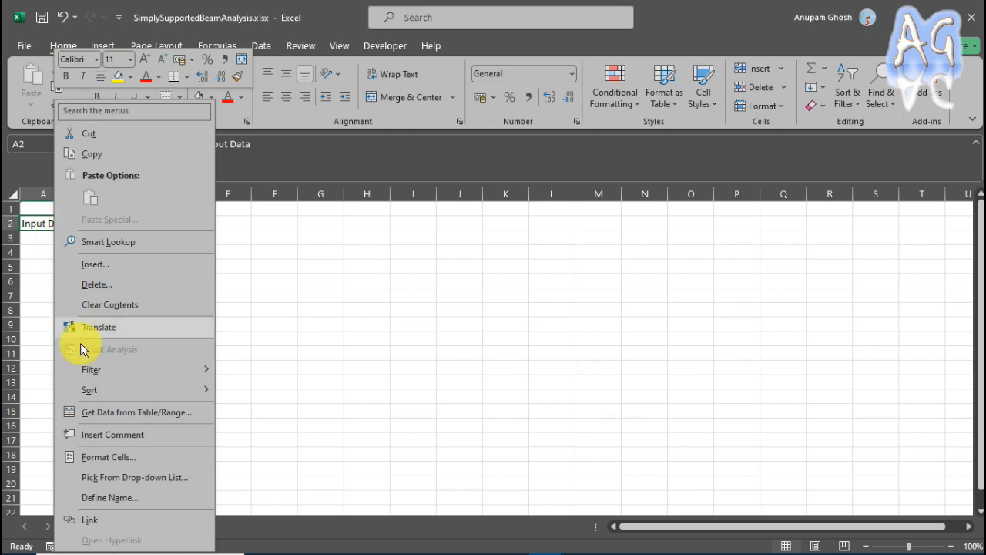
{"action": "left_click", "coordinate": [124, 461]}
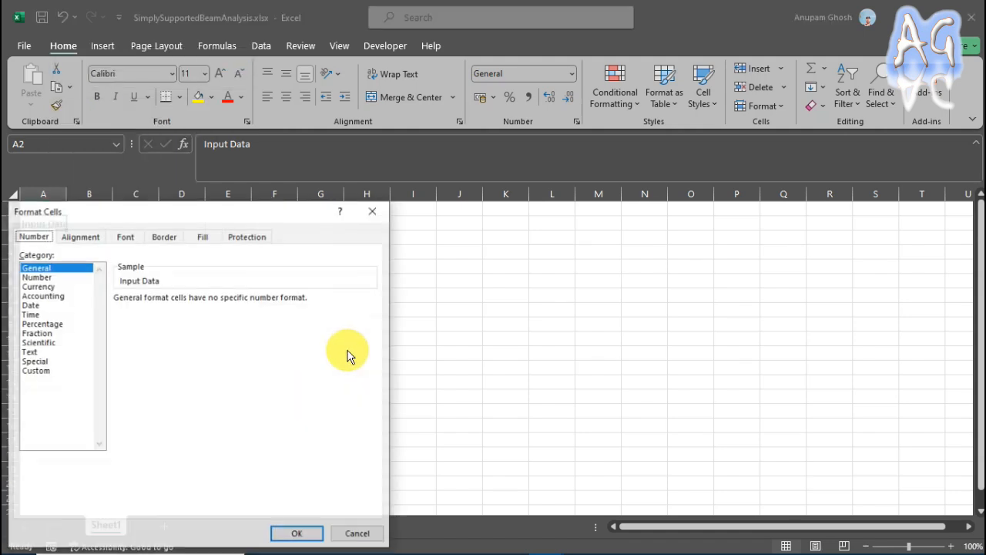
{"action": "left_click_drag", "start_coordinate": [277, 219], "coordinate": [604, 151]}
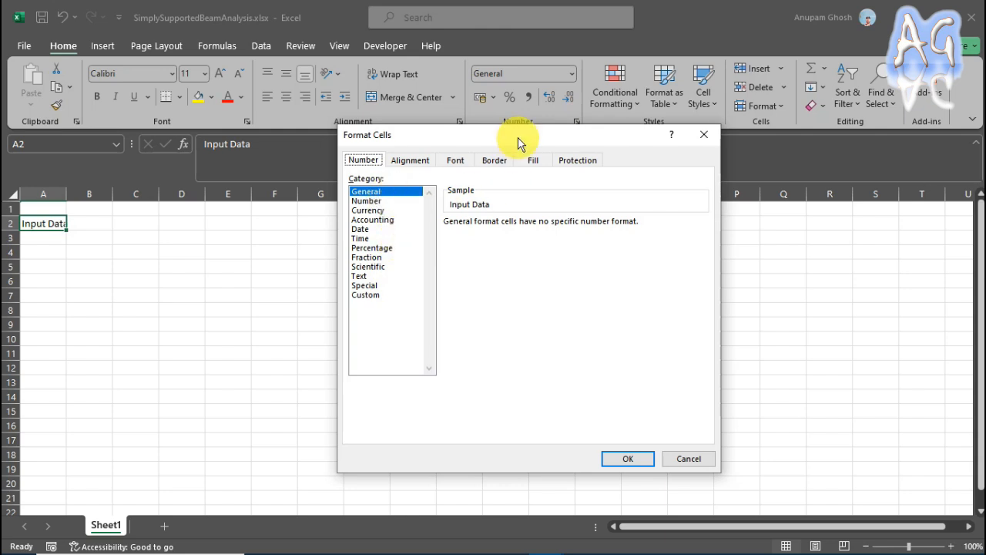
{"action": "left_click_drag", "start_coordinate": [519, 139], "coordinate": [478, 145]}
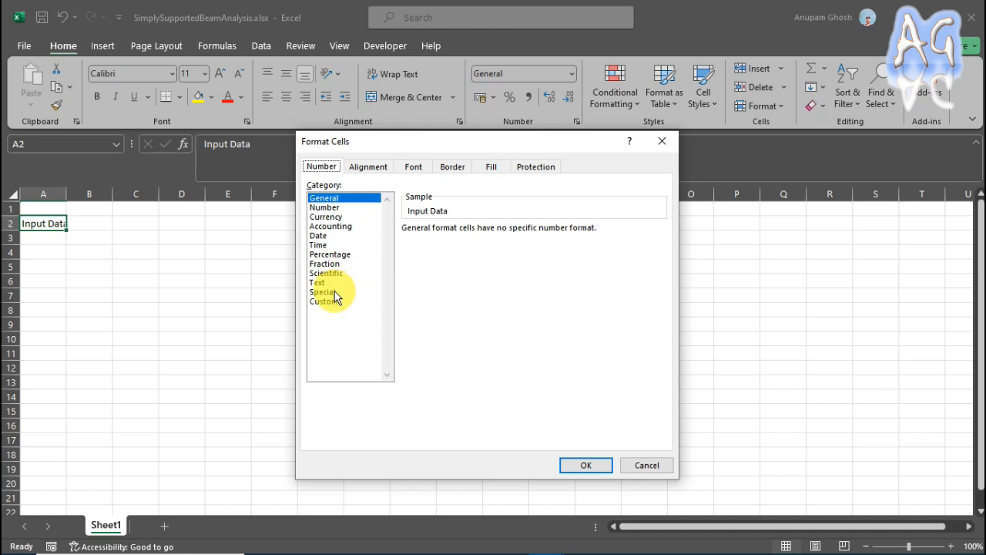
{"action": "left_click_drag", "start_coordinate": [441, 143], "coordinate": [448, 149]}
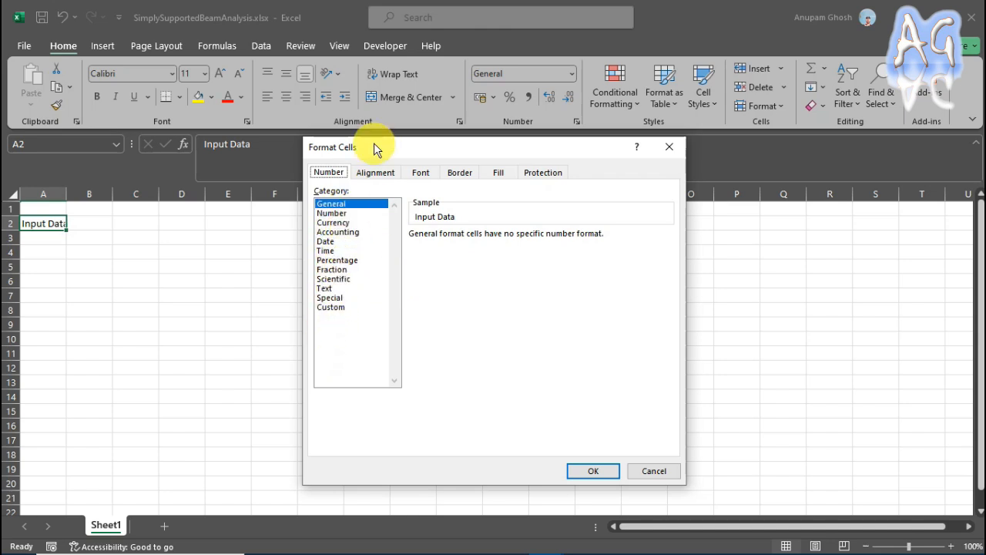
{"action": "left_click", "coordinate": [597, 476]}
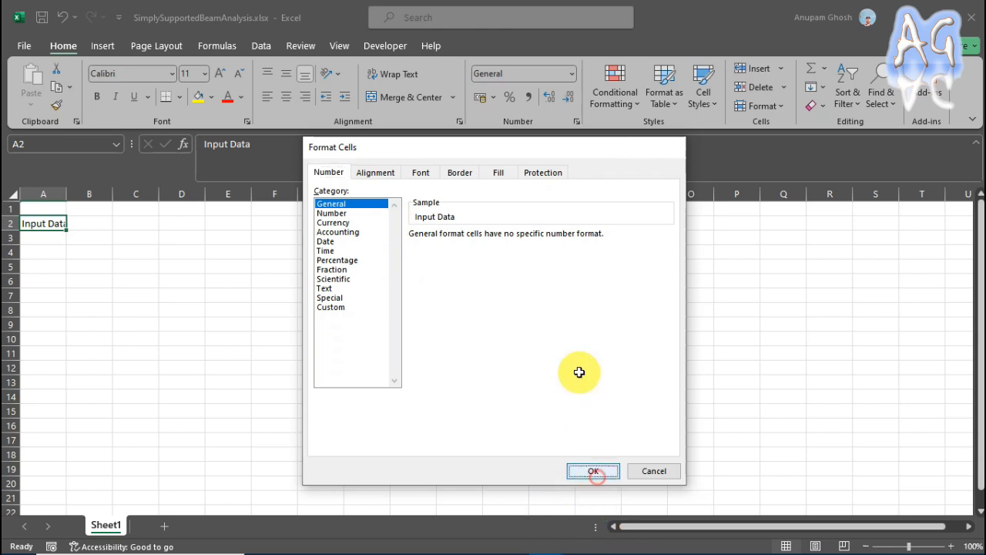
{"action": "left_click", "coordinate": [411, 352]}
Enter the label "Length of the beam =" in cell A3 under the Input Data heading.
{"action": "left_click", "coordinate": [39, 237]}
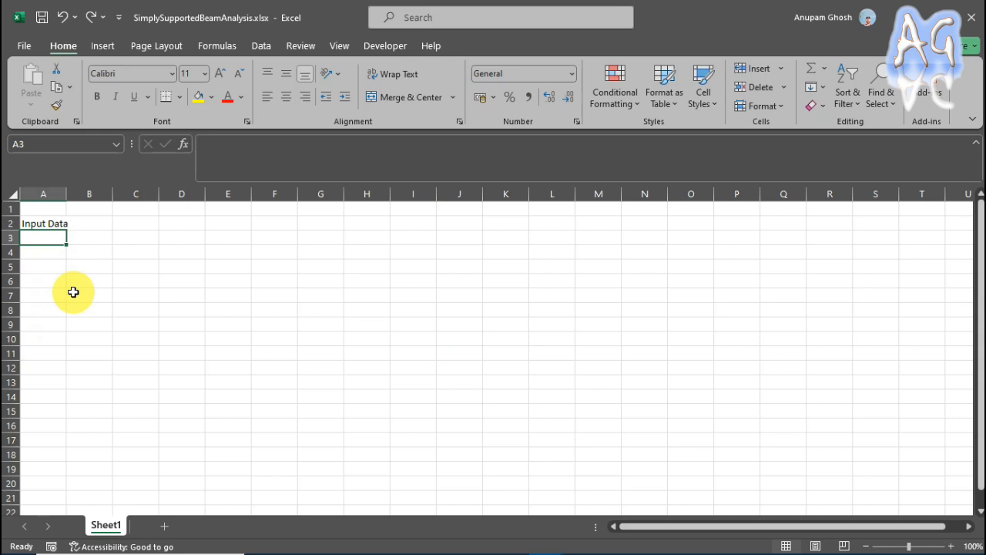
{"action": "type", "text": "Length"}
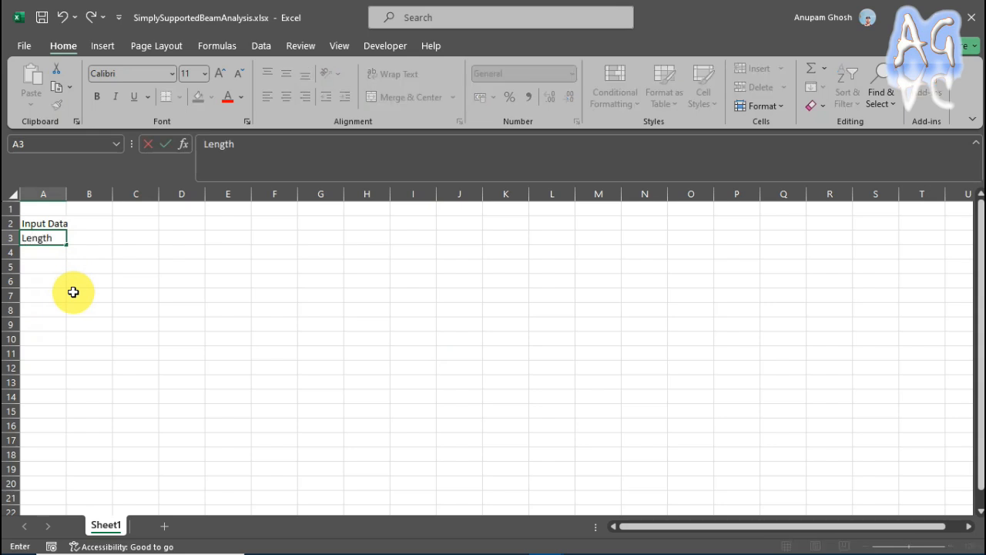
{"action": "type", "text": " of the beam"}
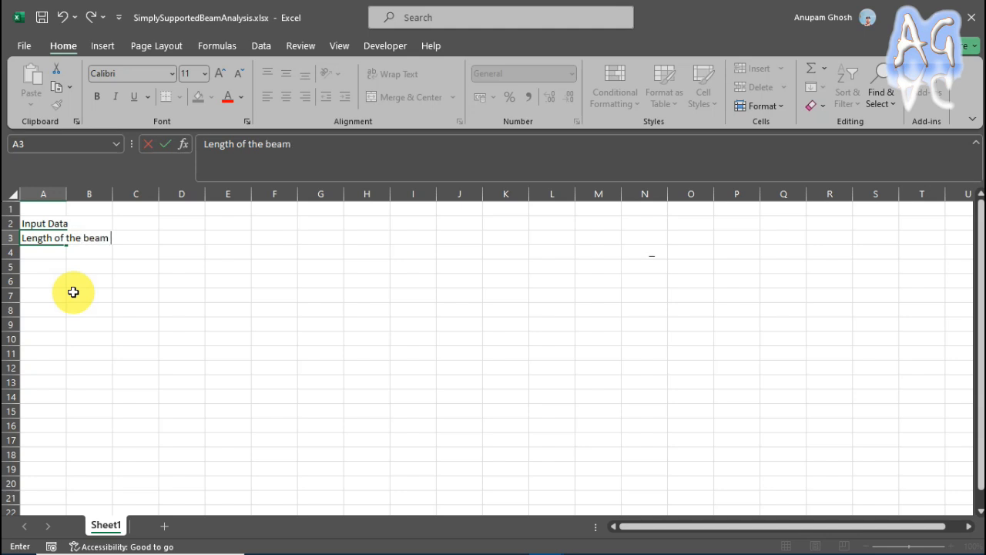
{"action": "type", "text": "="}
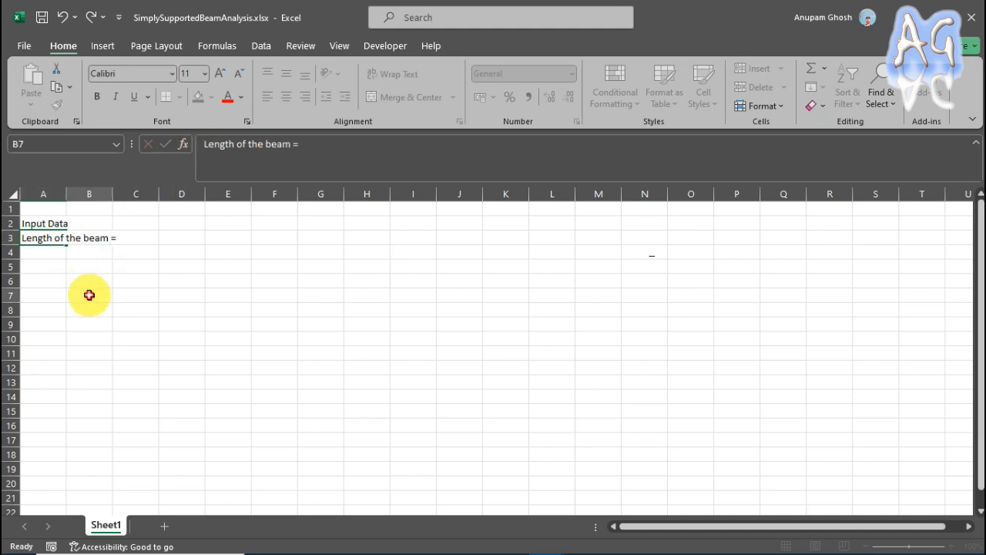
Enter the label "UDL Intensity =" in cell A4 below the beam length label.
{"action": "left_click", "coordinate": [46, 255]}
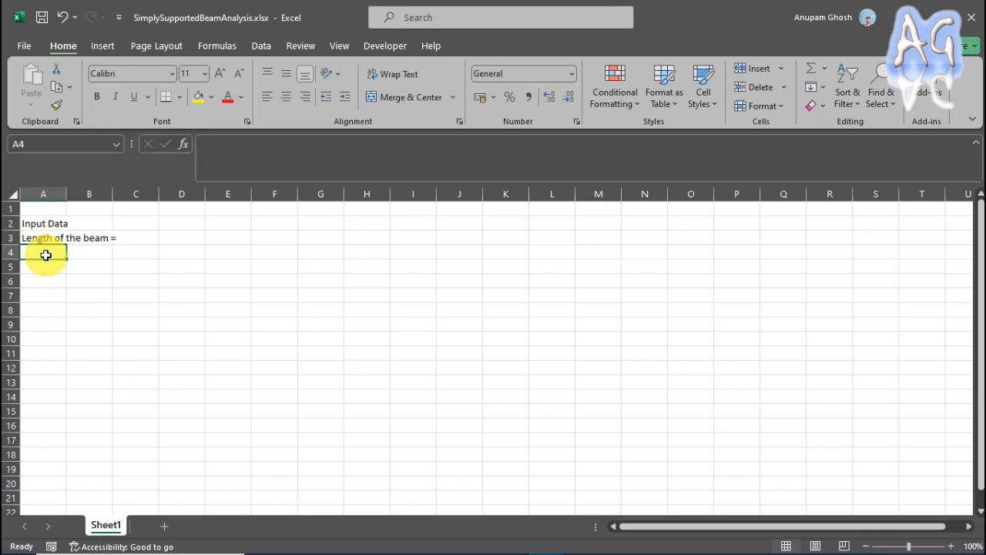
{"action": "type", "text": "UDL"}
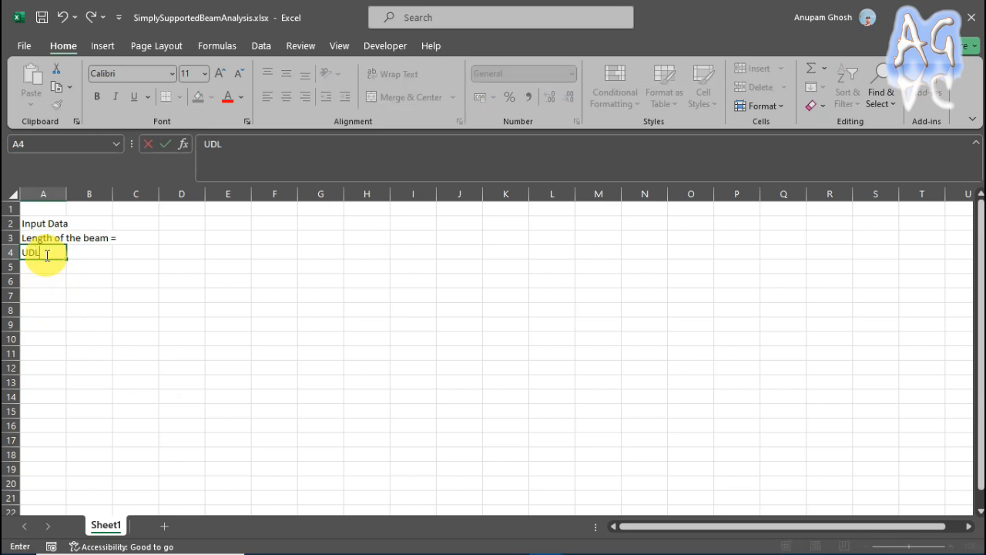
{"action": "type", "text": " Intensity ="}
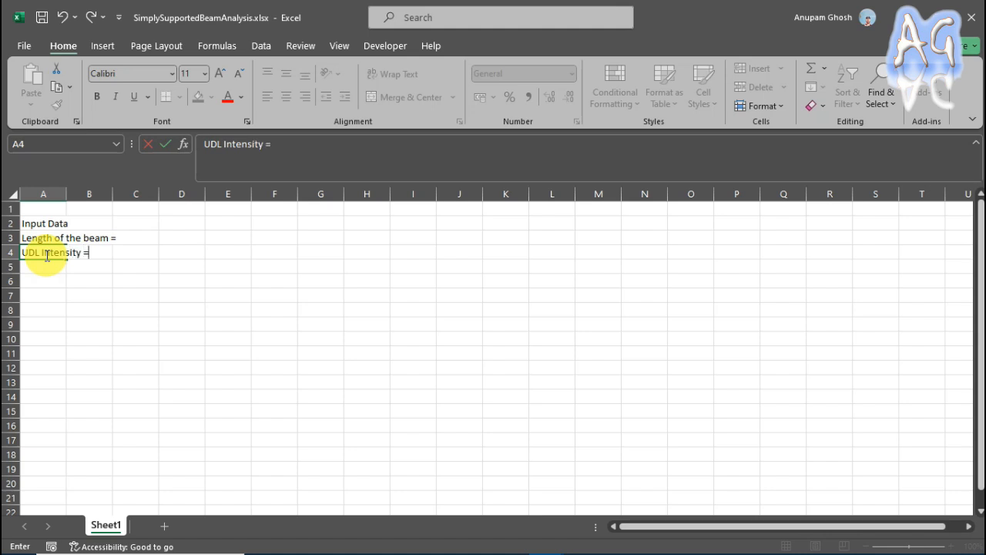
{"action": "left_click", "coordinate": [214, 310]}
Enter 6 in D3 as the beam length and 10 in D4 as the UDL intensity.
{"action": "left_click", "coordinate": [162, 238]}
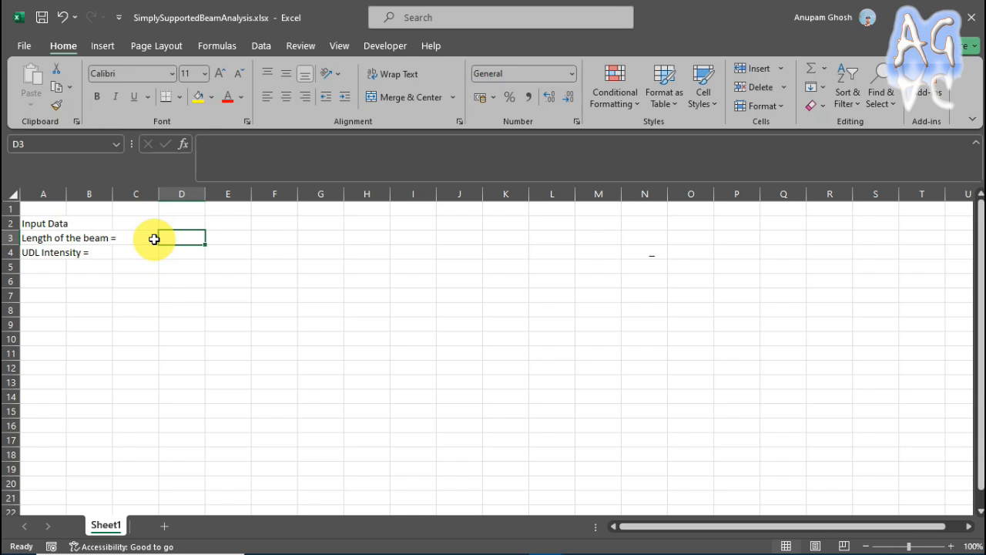
{"action": "type", "text": "6"}
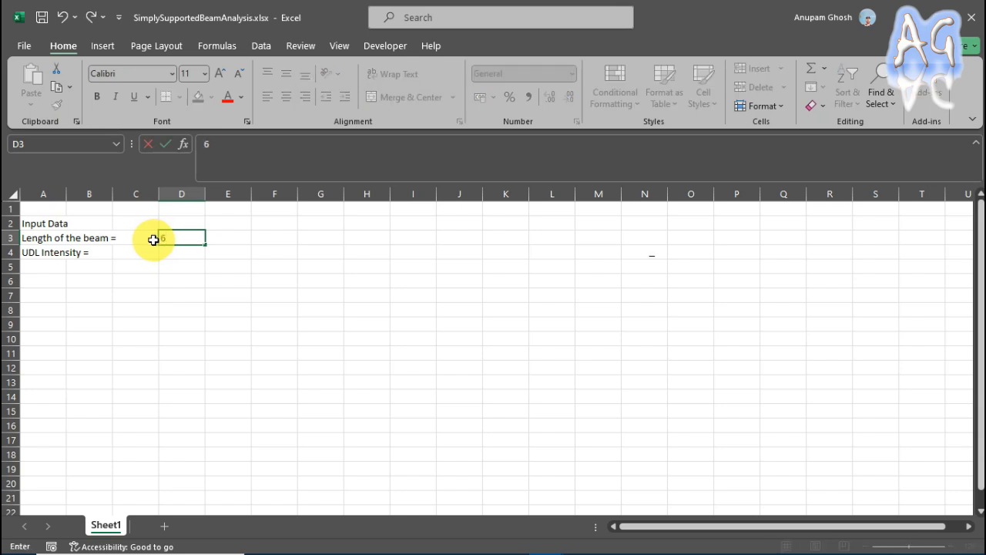
{"action": "left_click", "coordinate": [185, 252]}
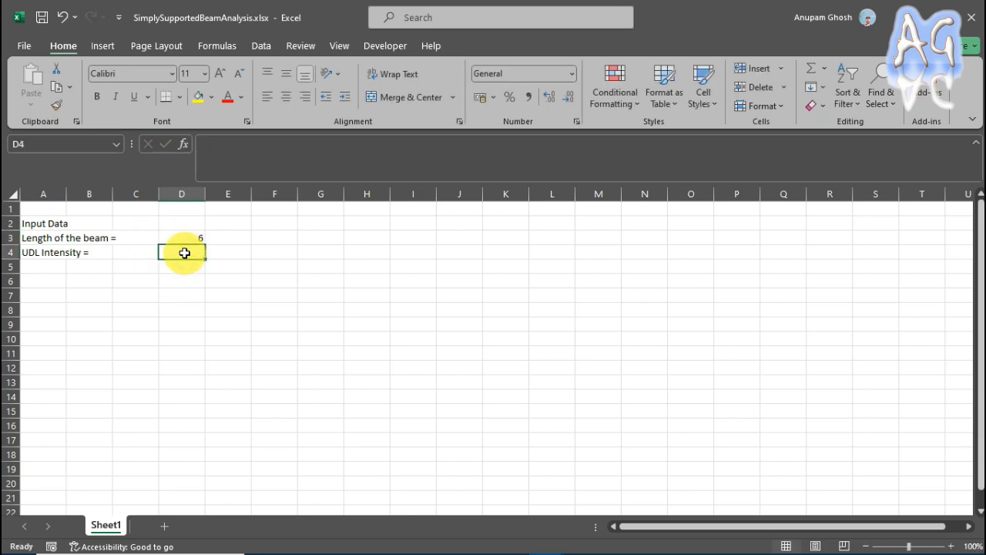
{"action": "type", "text": "1"}
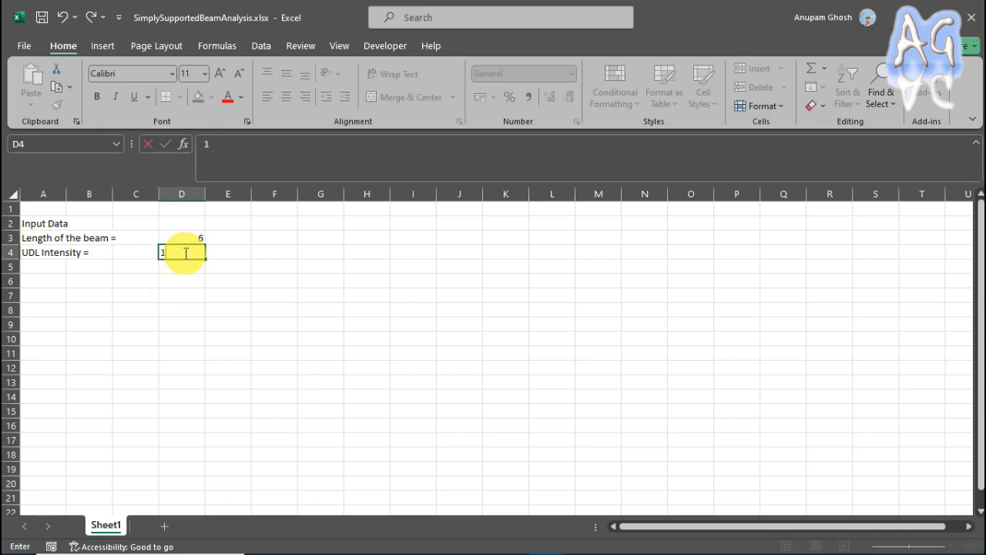
{"action": "type", "text": "0"}
{"action": "left_click", "coordinate": [216, 296]}
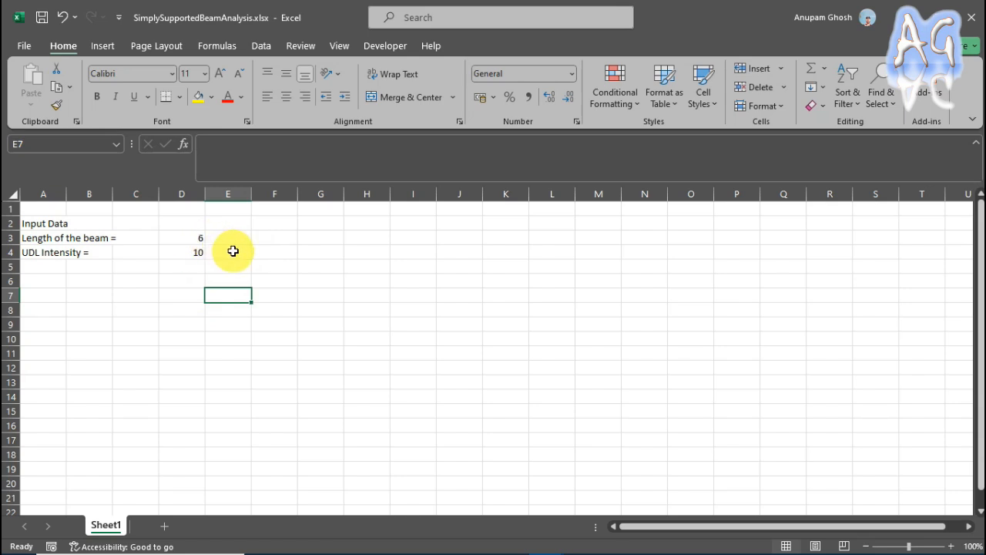
Enter the units as separate text beside the values: m in E3 and kN/m in E4.
{"action": "left_click", "coordinate": [233, 239]}
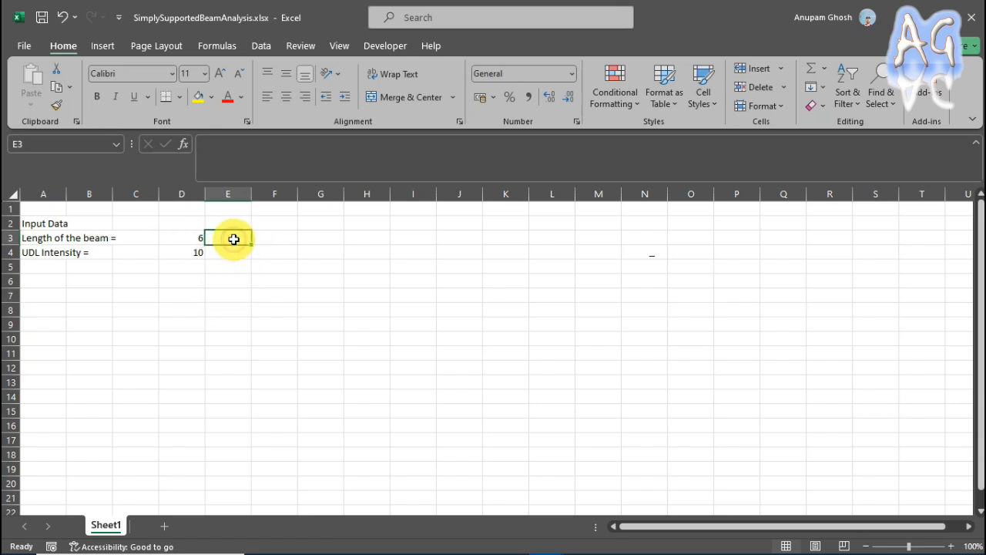
{"action": "type", "text": "m"}
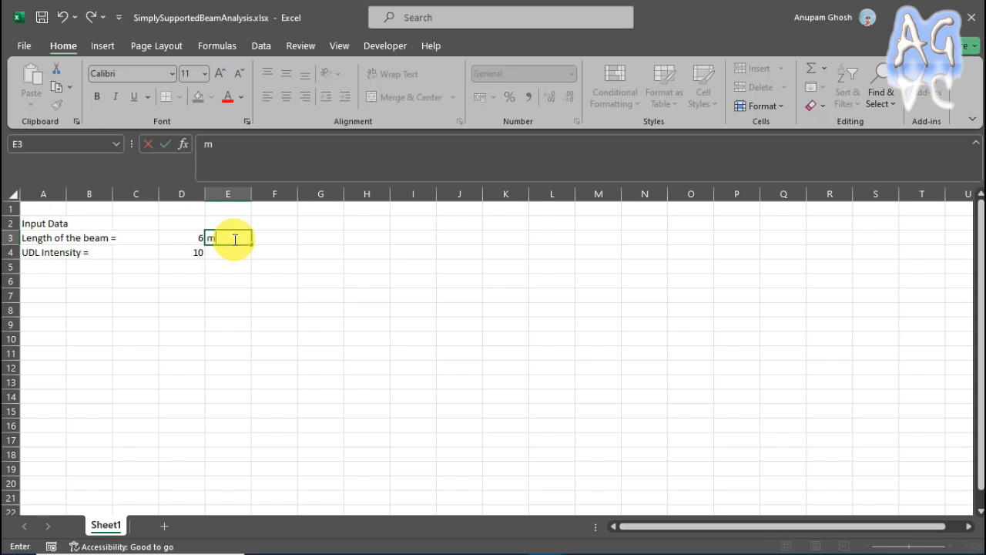
{"action": "left_click", "coordinate": [230, 252]}
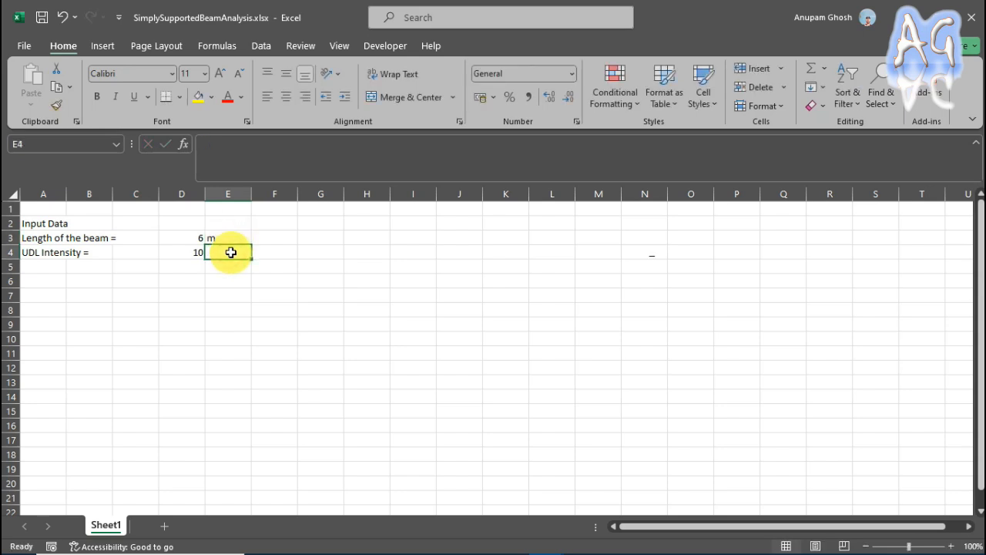
{"action": "type", "text": "k"}
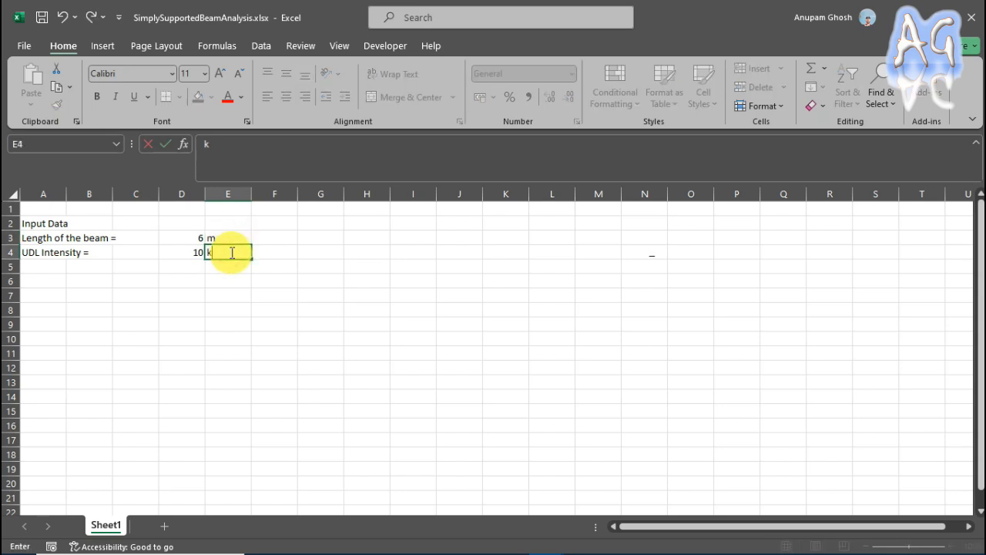
{"action": "type", "text": "N/m"}
{"action": "left_click", "coordinate": [255, 301]}
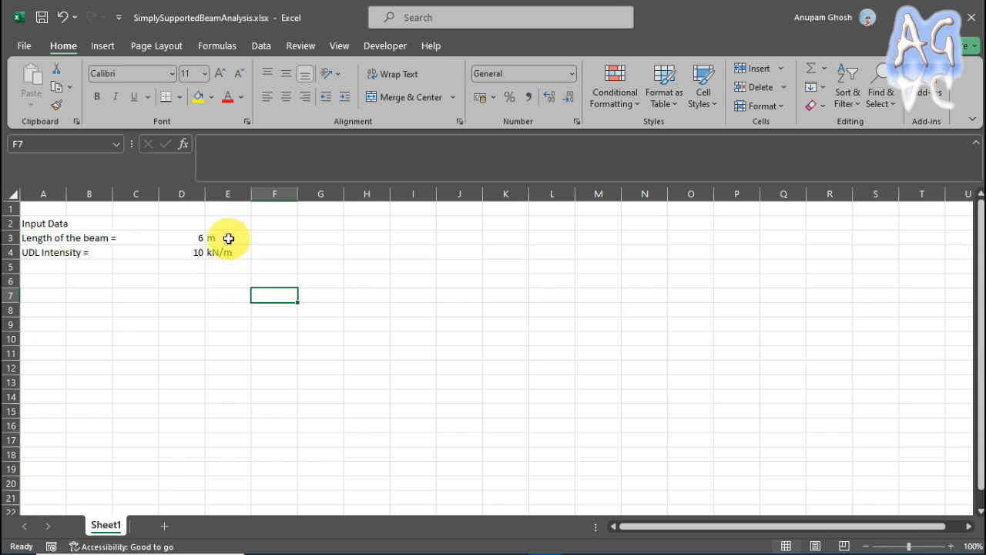
Clear the separate unit texts from cells E3 and E4.
{"action": "left_click", "coordinate": [229, 239]}
{"action": "key", "text": "Delete"}
{"action": "left_click", "coordinate": [231, 251]}
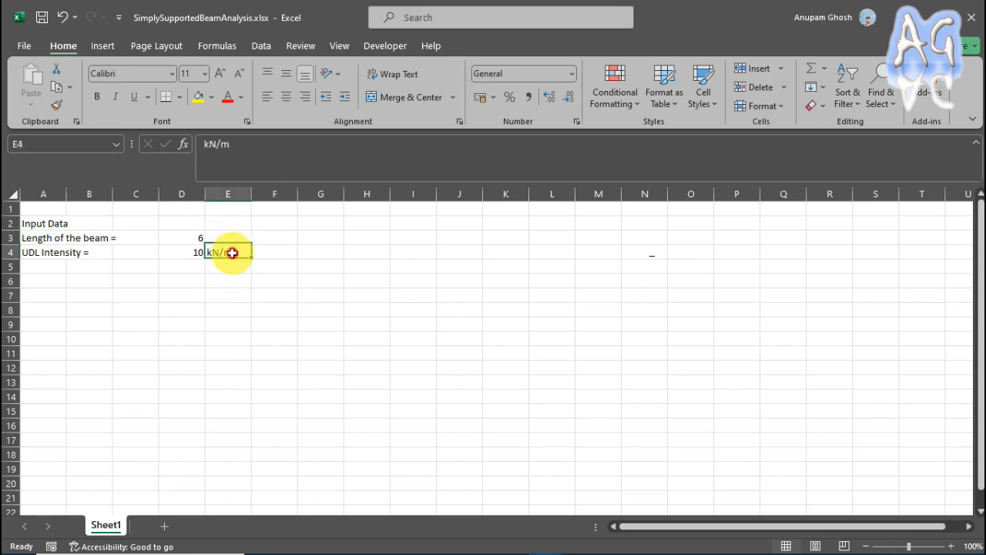
{"action": "key", "text": "Delete"}
{"action": "left_click", "coordinate": [264, 282]}
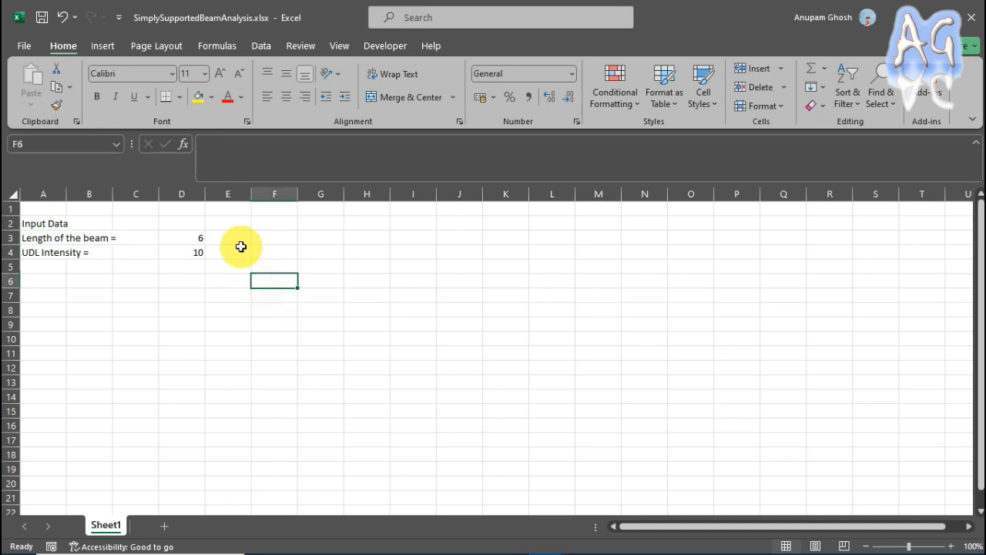
Apply the custom number format 0.00 "m" to the beam length value in cell D3.
{"action": "left_click", "coordinate": [201, 239]}
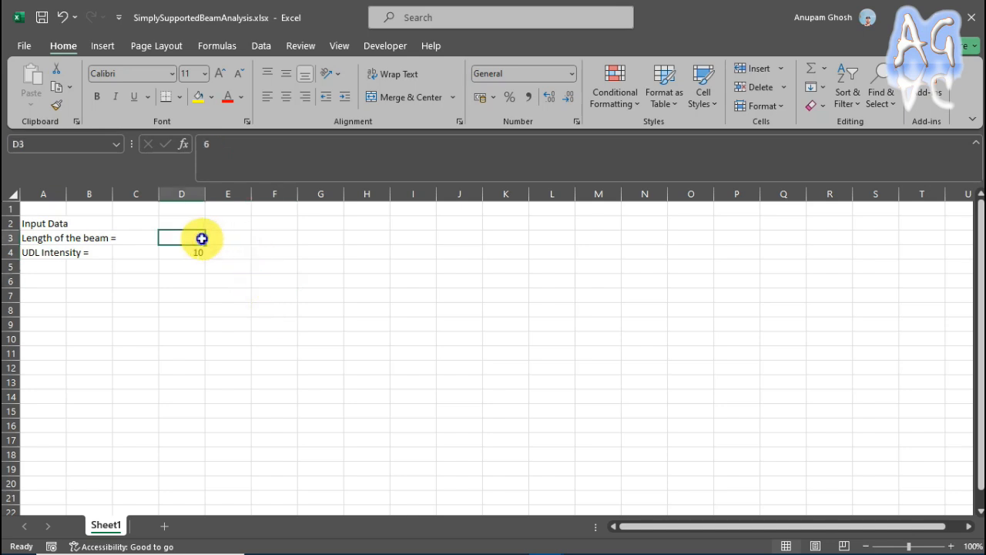
{"action": "right_click", "coordinate": [202, 240]}
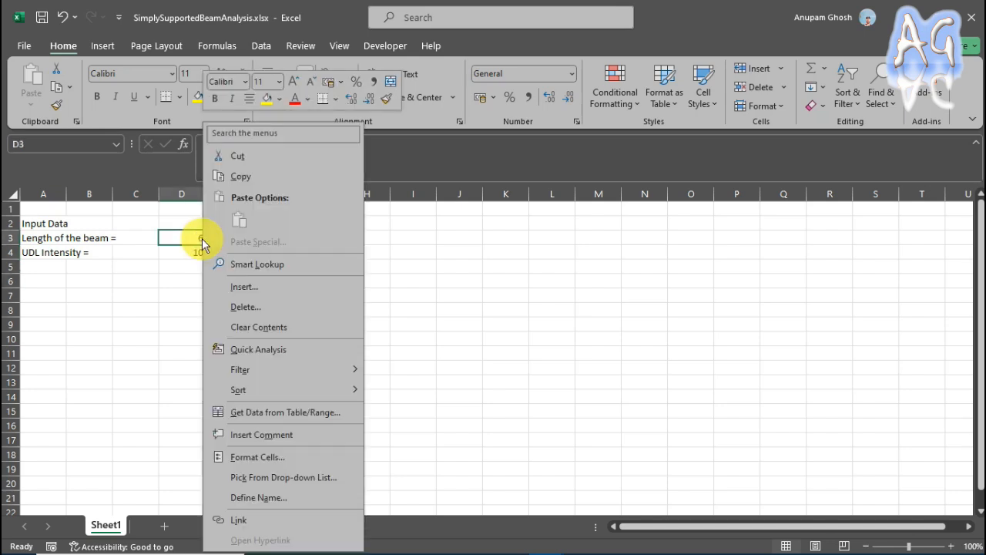
{"action": "left_click", "coordinate": [262, 458]}
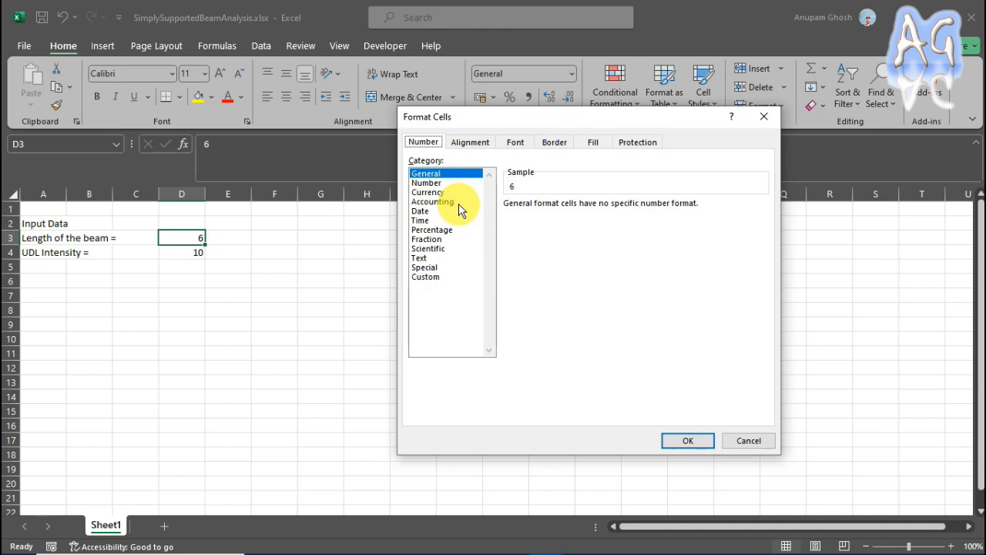
{"action": "left_click_drag", "start_coordinate": [538, 128], "coordinate": [540, 137]}
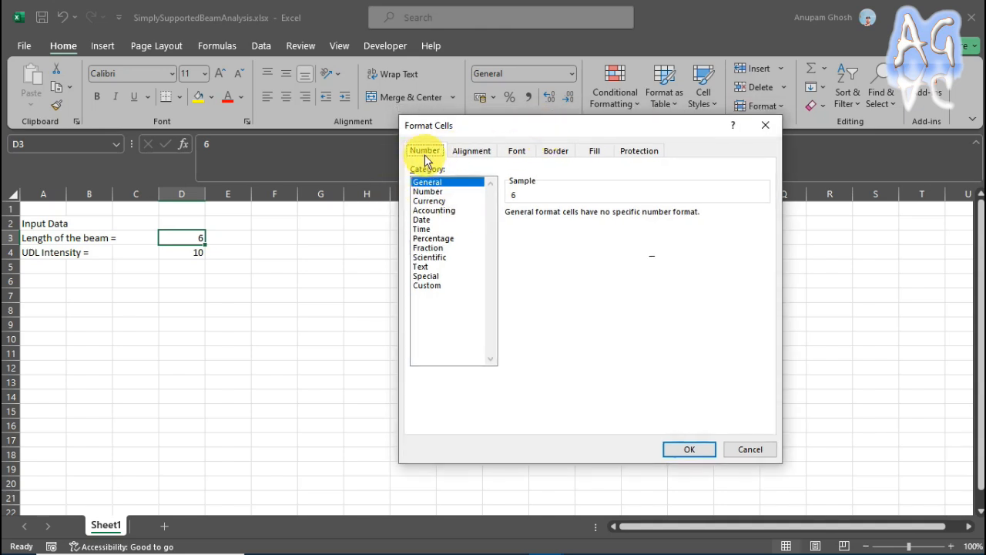
{"action": "left_click", "coordinate": [426, 285]}
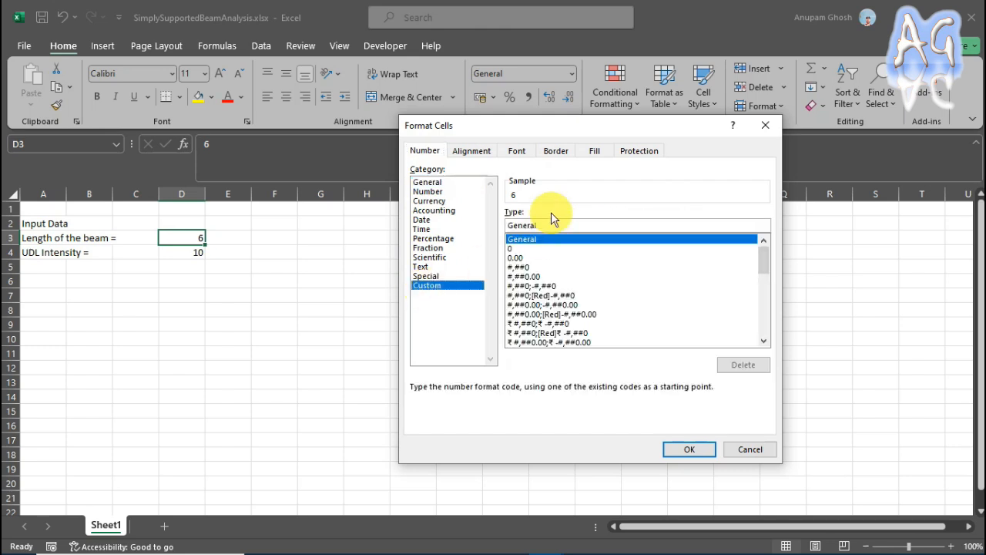
{"action": "left_click_drag", "start_coordinate": [597, 124], "coordinate": [591, 138]}
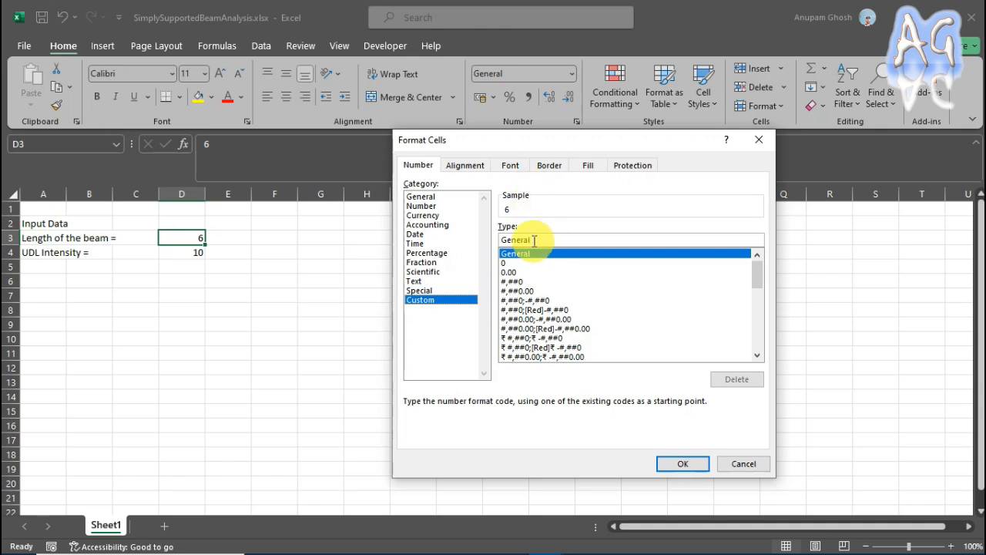
{"action": "left_click_drag", "start_coordinate": [537, 240], "coordinate": [480, 239]}
{"action": "key", "text": "BackSpace"}
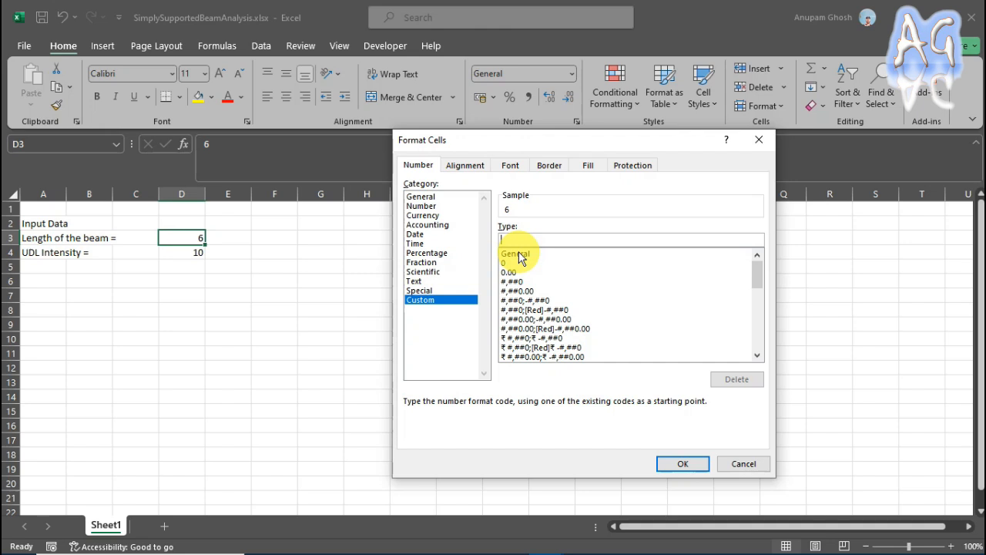
{"action": "type", "text": "0.00"}
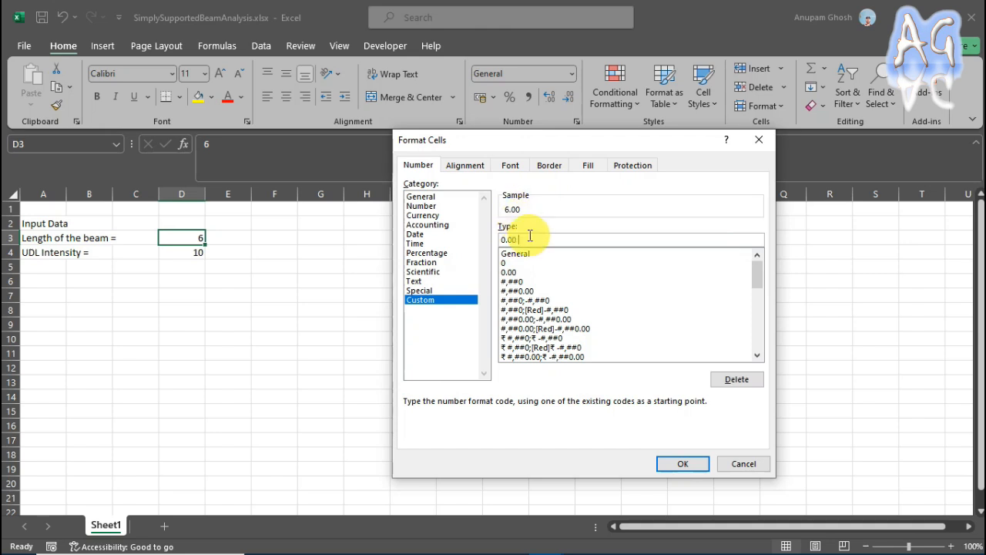
{"action": "type", "text": " \"m\""}
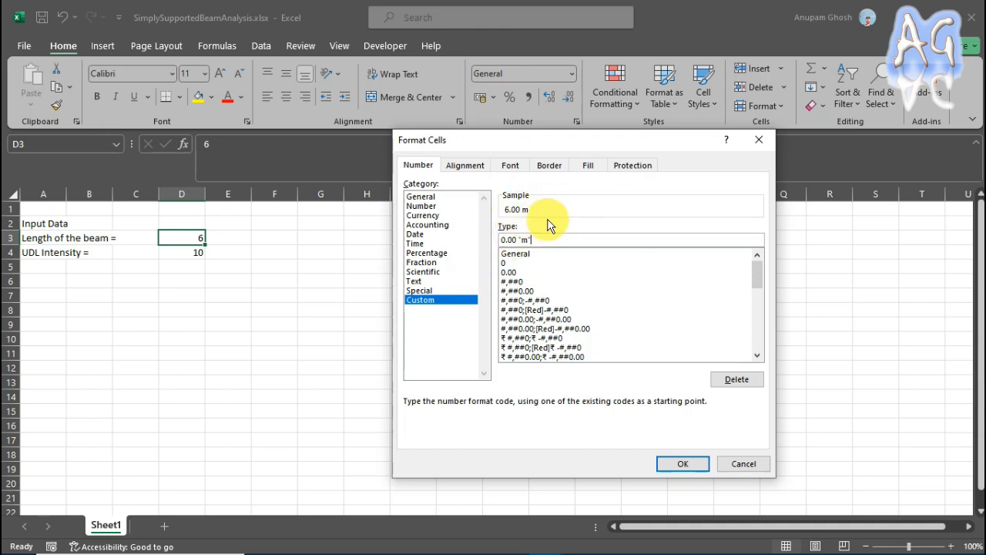
{"action": "left_click", "coordinate": [681, 463]}
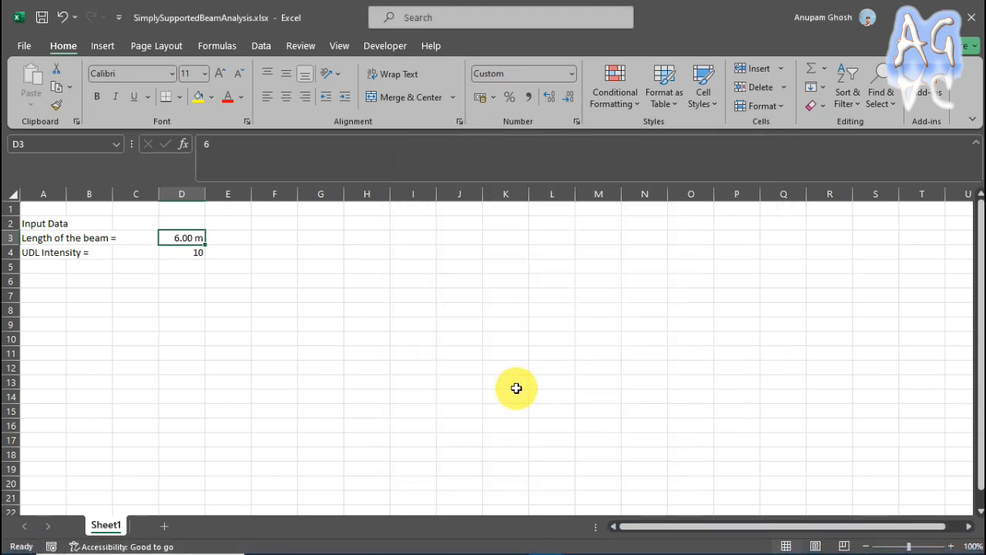
{"action": "left_click", "coordinate": [185, 267]}
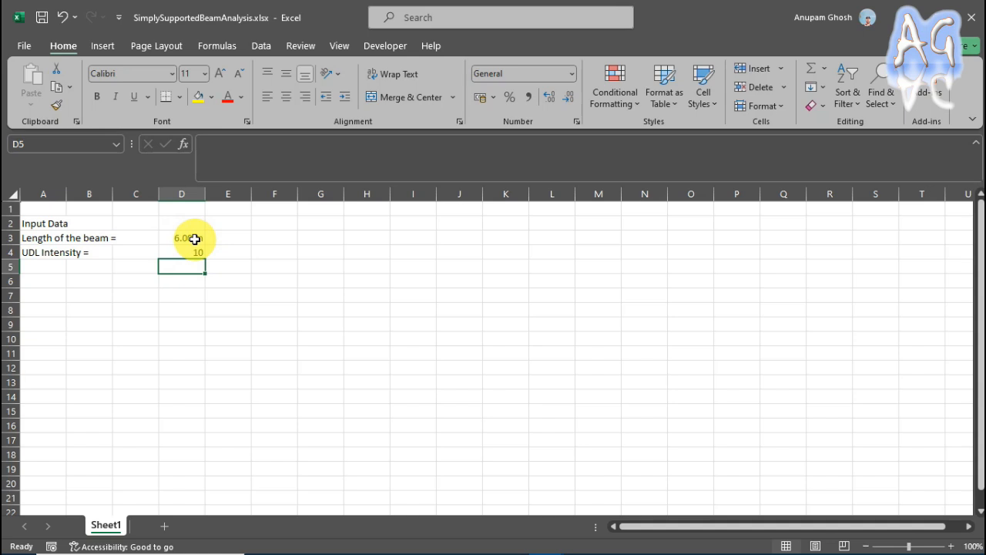
Try a beam length of 5 in cell D3, and set it back to 6.
{"action": "left_click", "coordinate": [194, 239]}
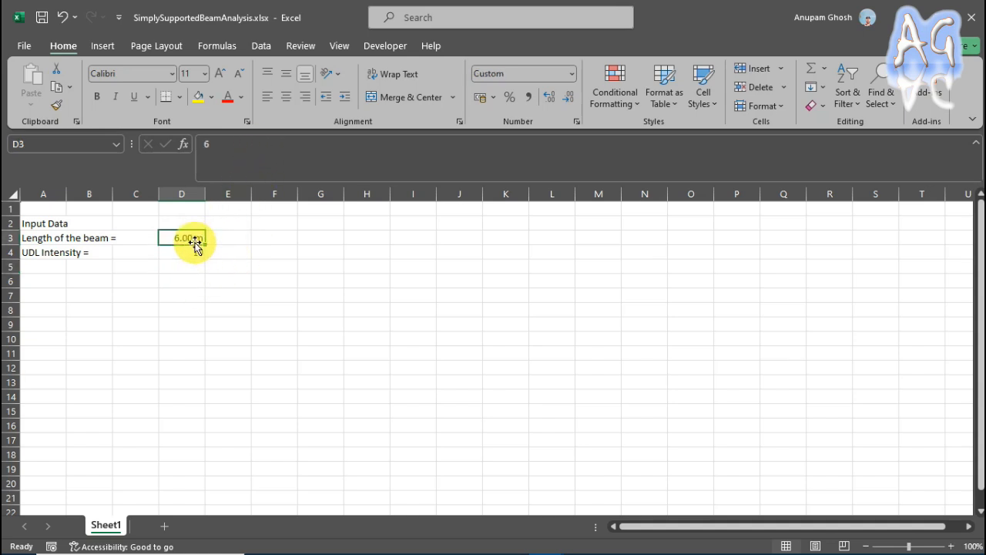
{"action": "type", "text": "5"}
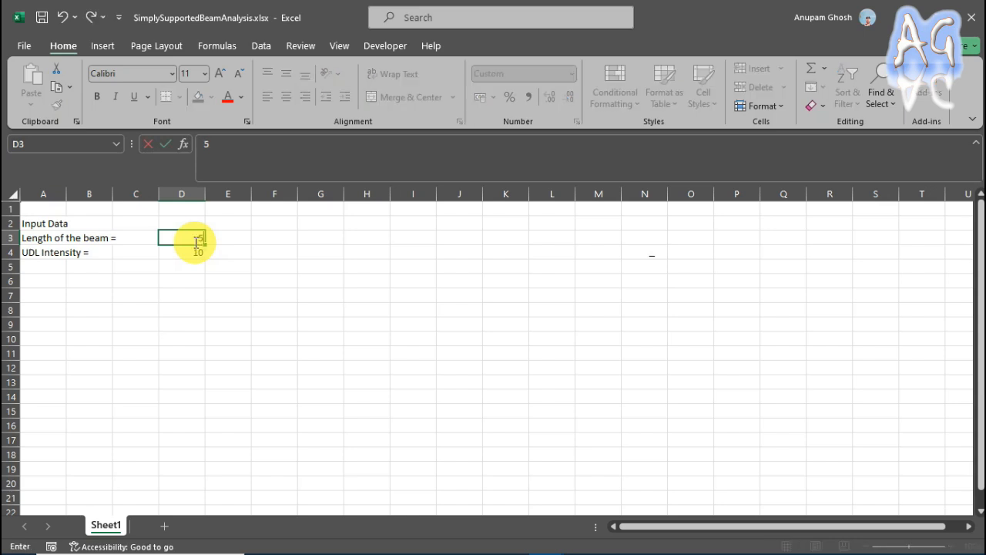
{"action": "left_click", "coordinate": [236, 247]}
{"action": "left_click", "coordinate": [182, 242]}
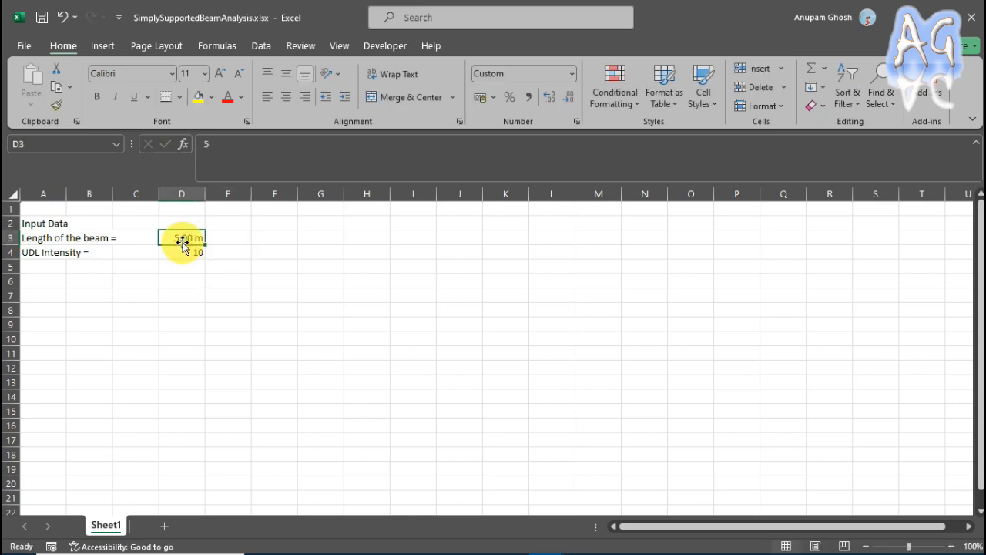
{"action": "type", "text": "6"}
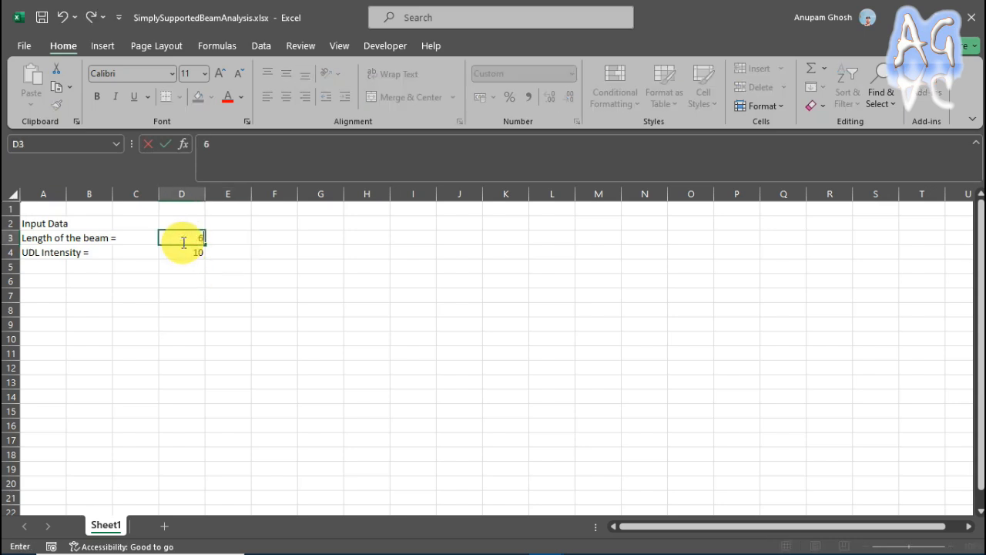
{"action": "left_click", "coordinate": [254, 248]}
{"action": "left_click", "coordinate": [196, 240]}
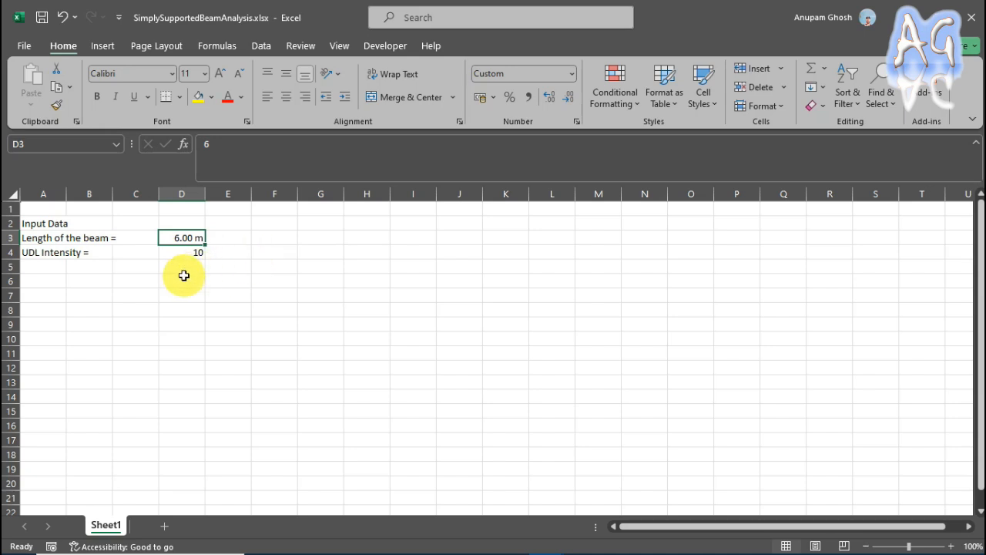
Apply the custom number format 0.00 "kN/m" to the UDL intensity value in cell D4.
{"action": "left_click", "coordinate": [195, 255]}
{"action": "right_click", "coordinate": [194, 255]}
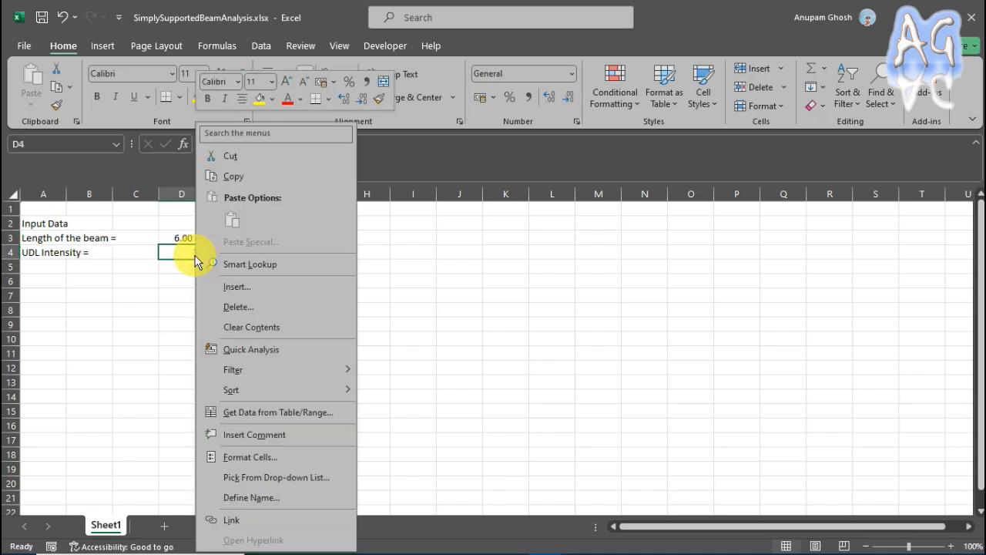
{"action": "left_click", "coordinate": [251, 458]}
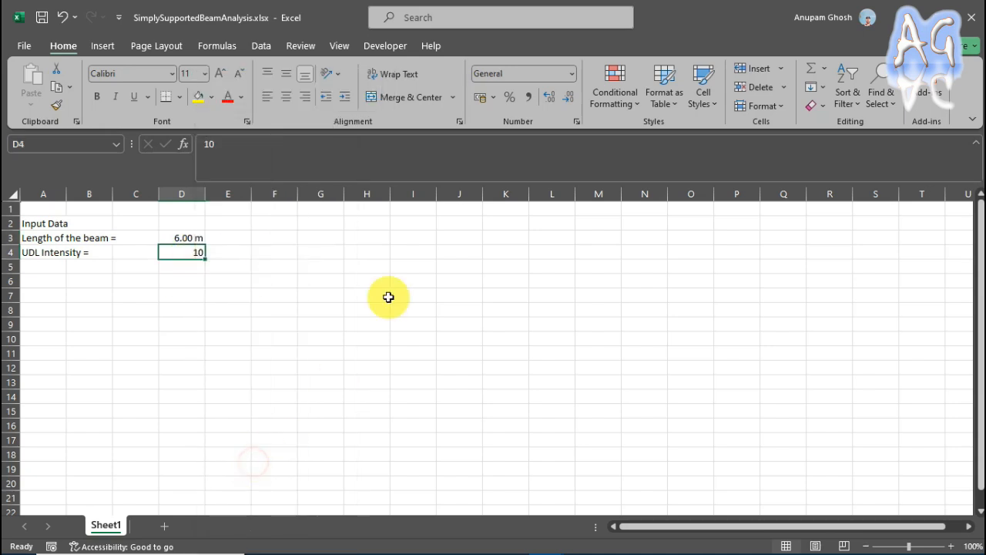
{"action": "left_click", "coordinate": [90, 370]}
{"action": "left_click_drag", "start_coordinate": [264, 218], "coordinate": [470, 200]}
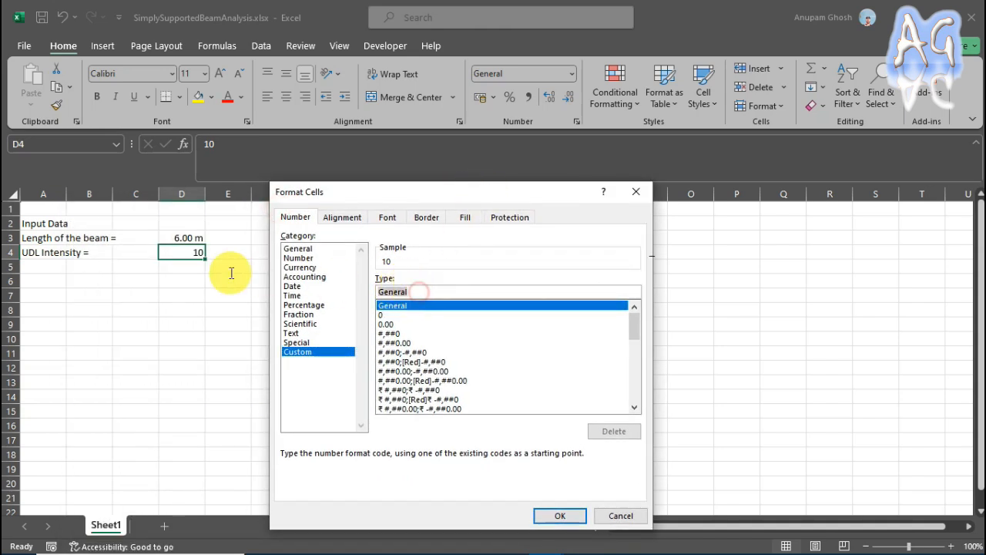
{"action": "type", "text": "10"}
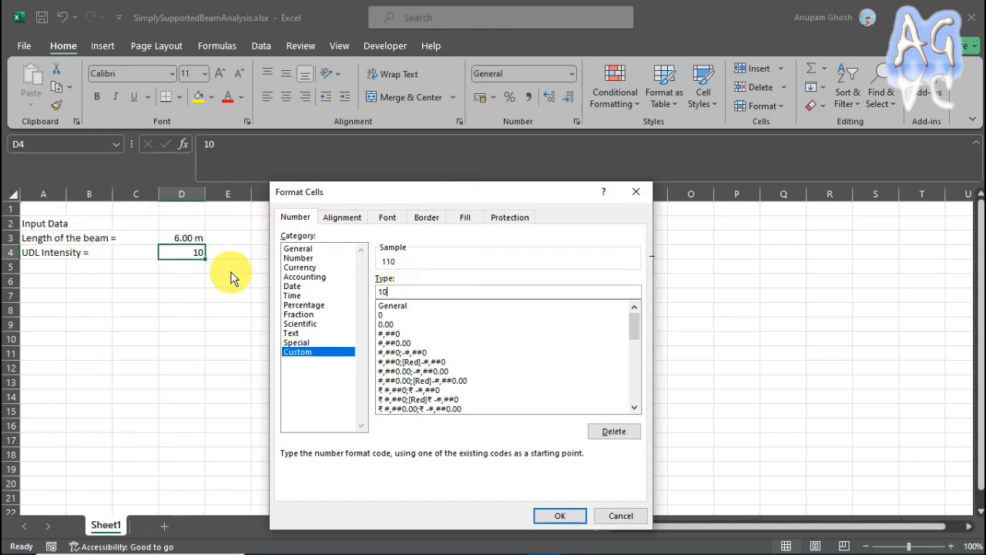
{"action": "key", "text": "BackSpace"}
{"action": "key", "text": "BackSpace"}
{"action": "type", "text": "0.00 \"kN/m\""}
{"action": "key", "text": "Return"}
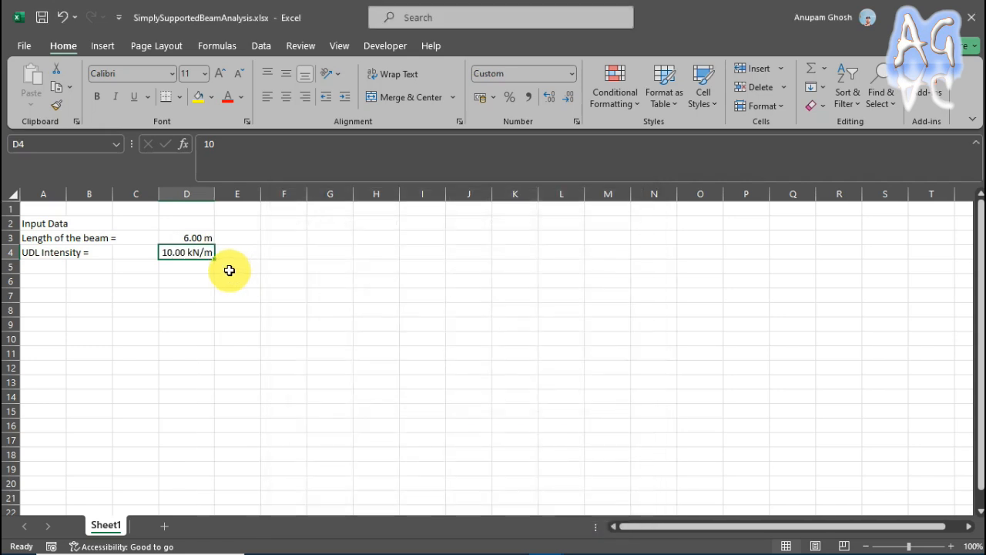
{"action": "left_click", "coordinate": [230, 269]}
{"action": "left_click", "coordinate": [252, 308]}
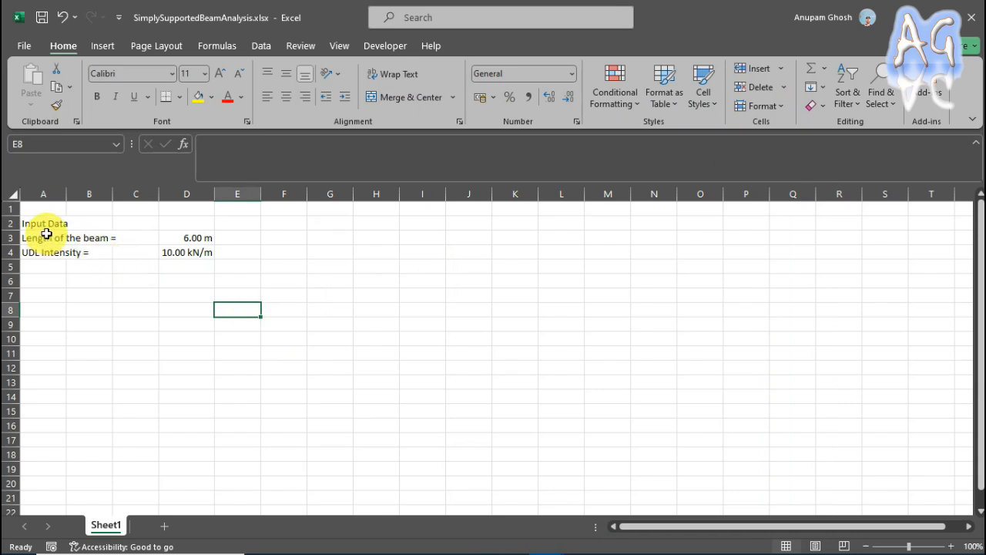
Merge and center the Input Data heading across cells A2:D2.
{"action": "left_click_drag", "start_coordinate": [49, 226], "coordinate": [191, 216]}
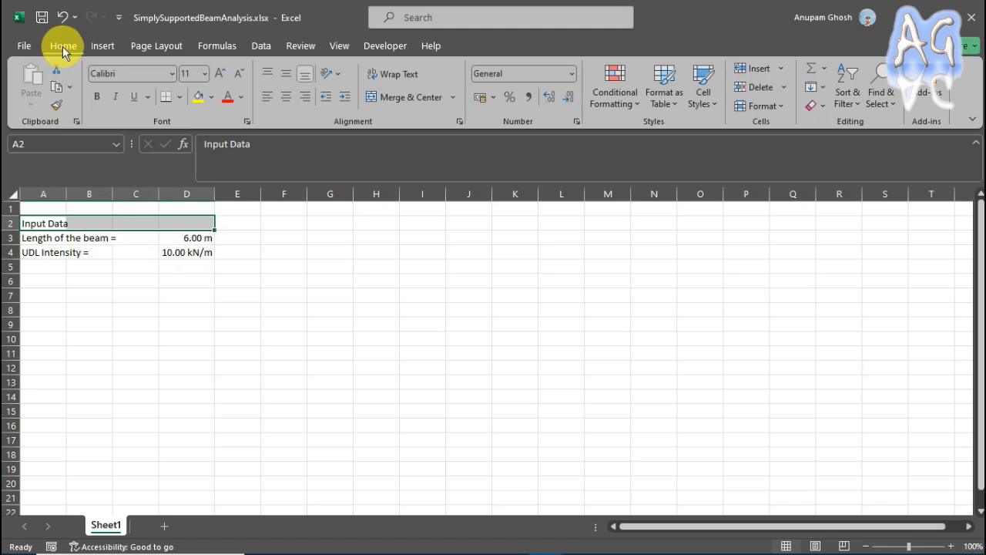
{"action": "left_click", "coordinate": [429, 105]}
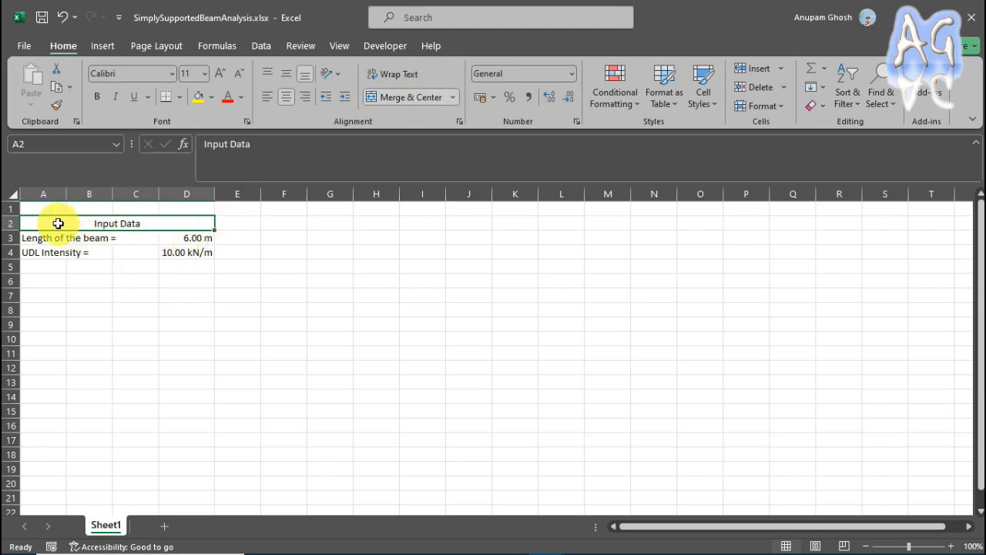
{"action": "left_click", "coordinate": [134, 243]}
{"action": "left_click", "coordinate": [69, 225]}
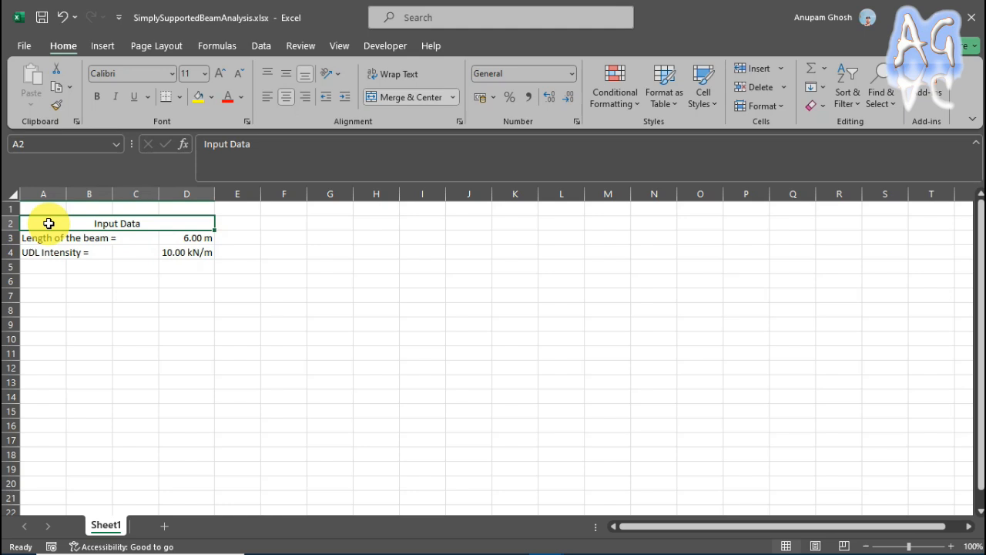
Try merging and centering the empty block H3:L8, and unmerge it again.
{"action": "left_click_drag", "start_coordinate": [372, 241], "coordinate": [552, 305]}
{"action": "left_click", "coordinate": [378, 97]}
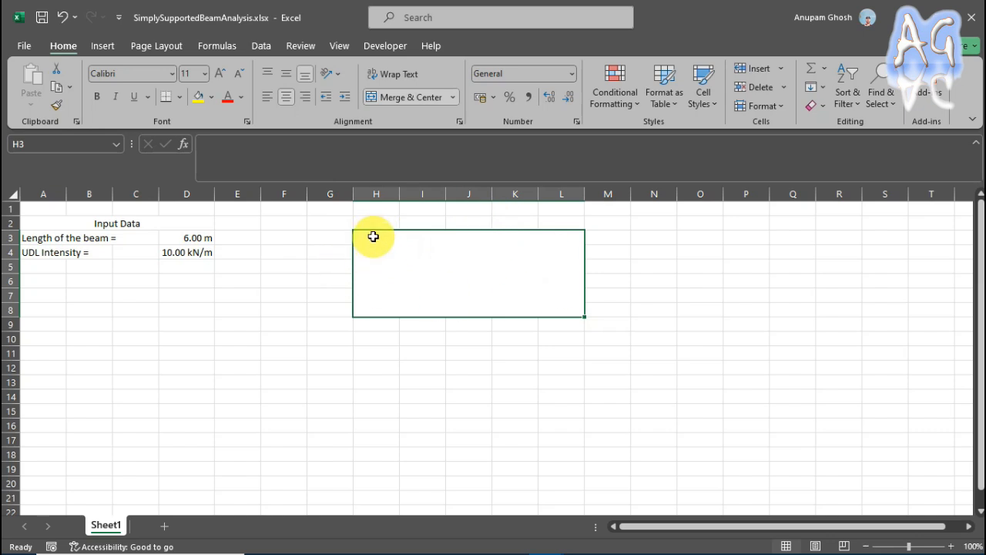
{"action": "left_click", "coordinate": [408, 97]}
Format the merged Input Data heading with a light green fill, bold text and font size 14.
{"action": "left_click", "coordinate": [115, 223]}
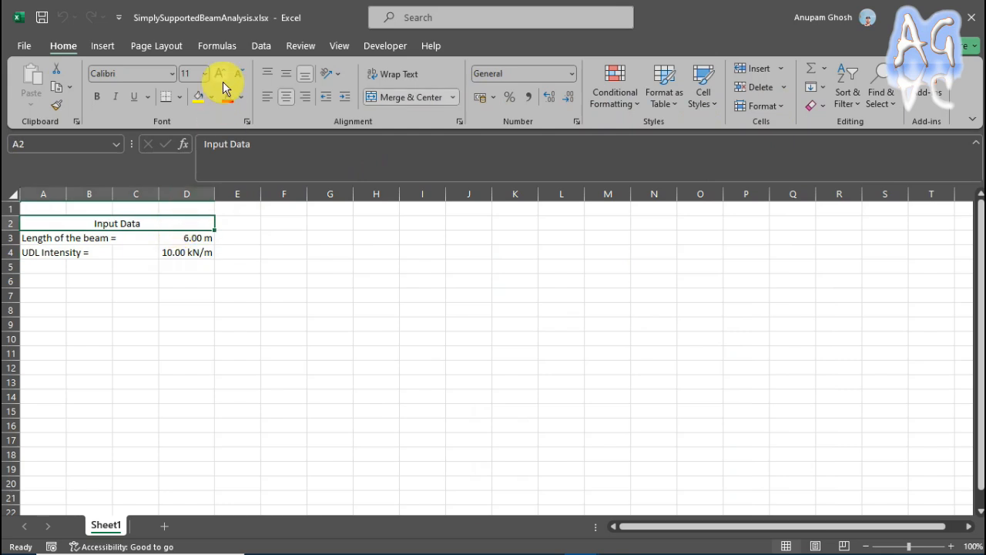
{"action": "left_click", "coordinate": [212, 97]}
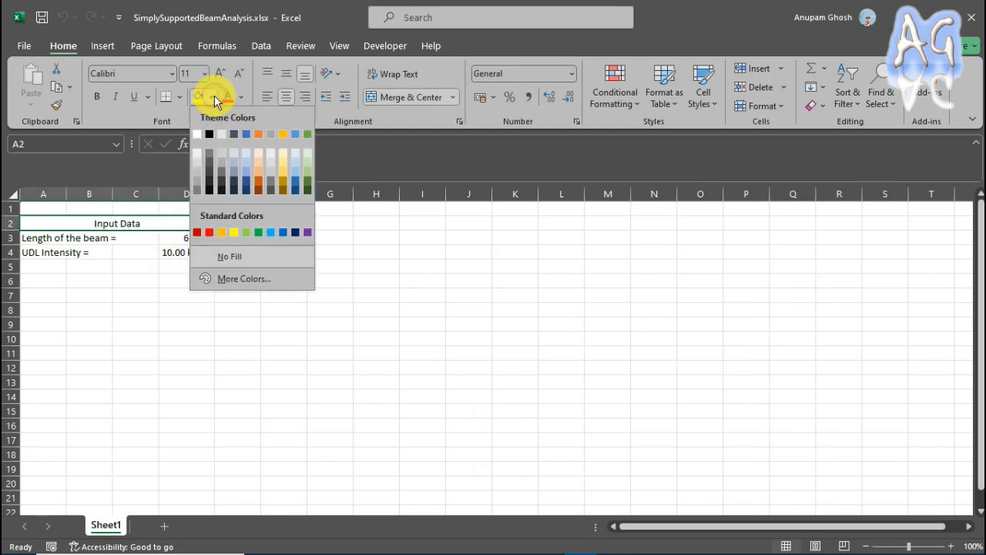
{"action": "left_click", "coordinate": [247, 232]}
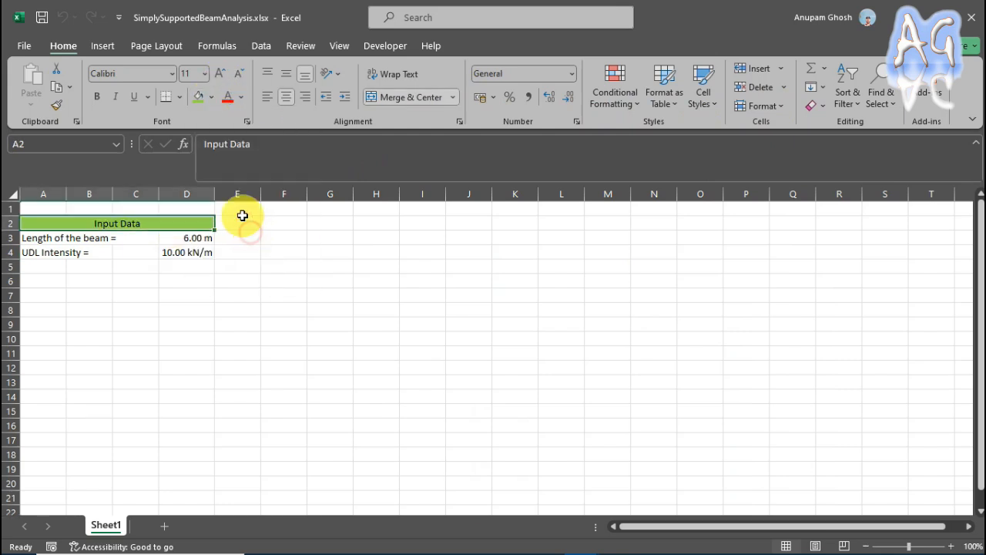
{"action": "left_click", "coordinate": [101, 99]}
{"action": "left_click", "coordinate": [221, 74]}
{"action": "left_click", "coordinate": [222, 74]}
{"action": "left_click", "coordinate": [135, 315]}
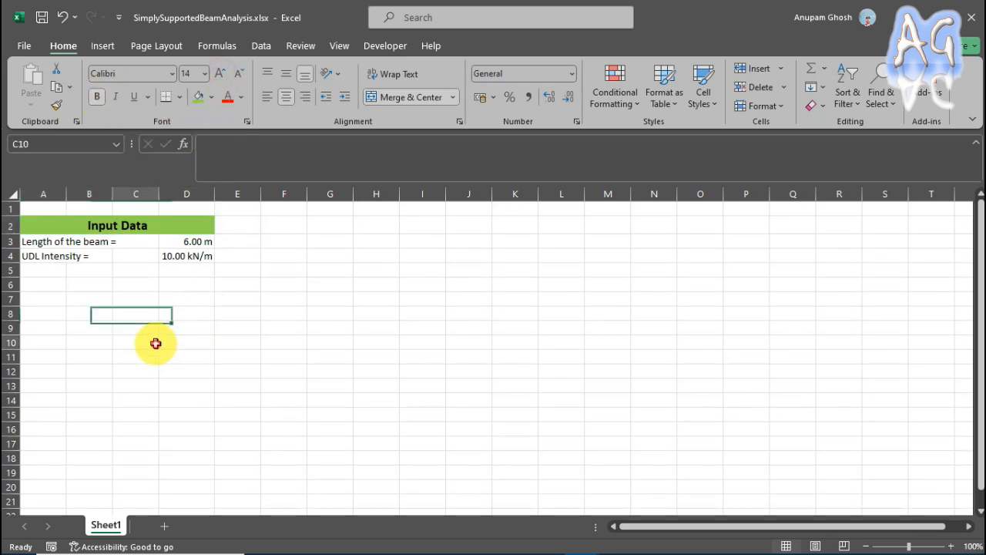
Color the beam length and UDL intensity labels in A3:C4 with a red font.
{"action": "left_click_drag", "start_coordinate": [44, 239], "coordinate": [135, 254]}
{"action": "left_click", "coordinate": [228, 100]}
{"action": "left_click", "coordinate": [202, 371]}
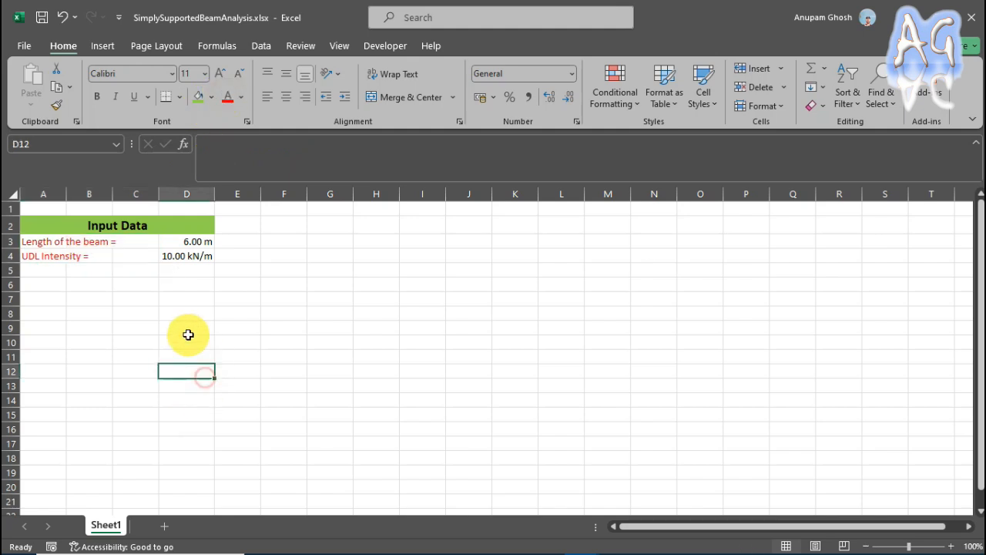
Draw a horizontal straight line about 8.6 cm long across columns J to O, level with row 3, as the beam.
{"action": "left_click", "coordinate": [329, 312]}
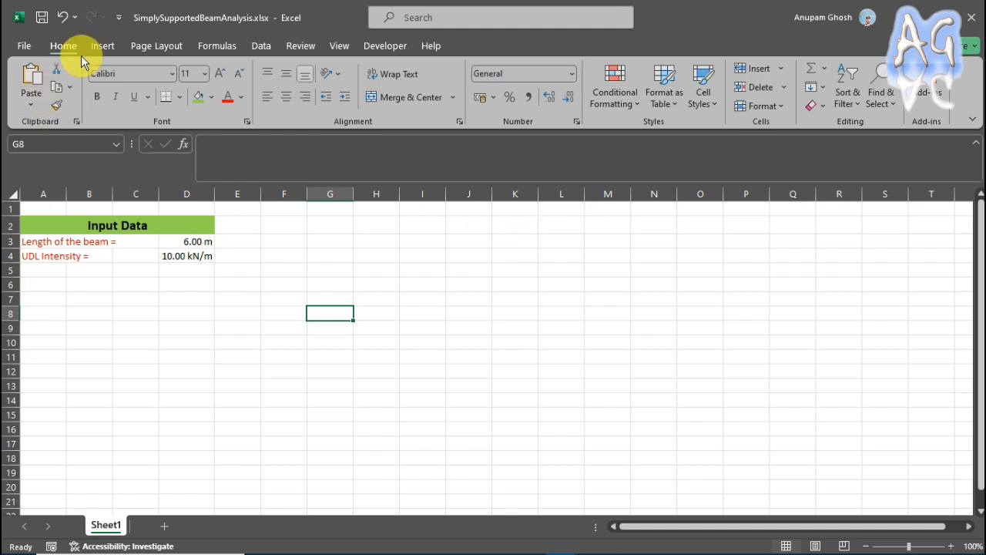
{"action": "left_click", "coordinate": [103, 48]}
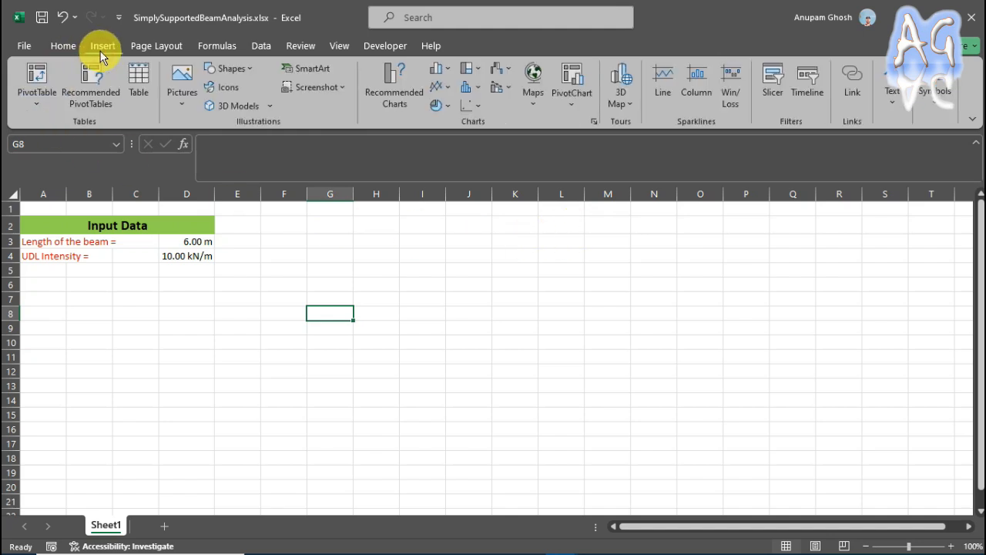
{"action": "left_click", "coordinate": [254, 70]}
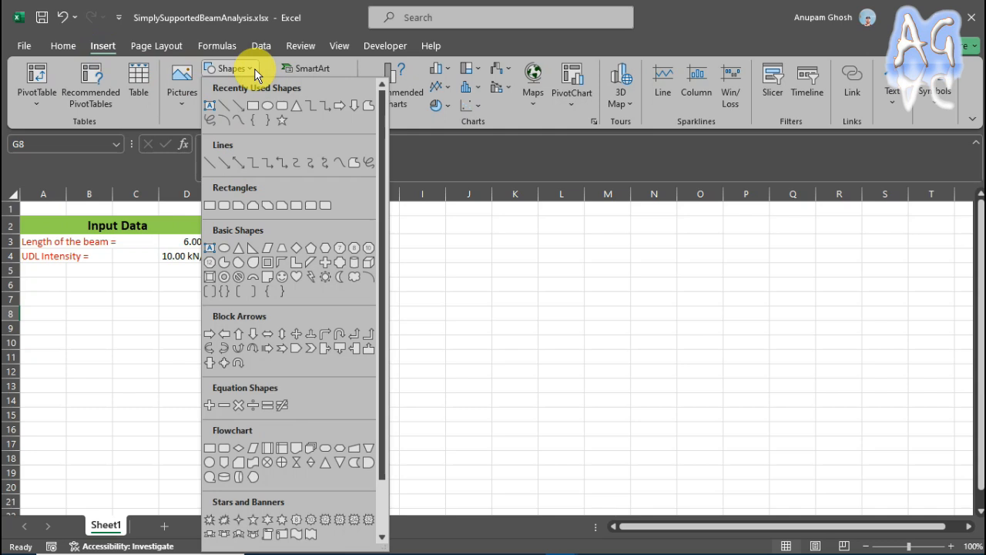
{"action": "left_click", "coordinate": [211, 163]}
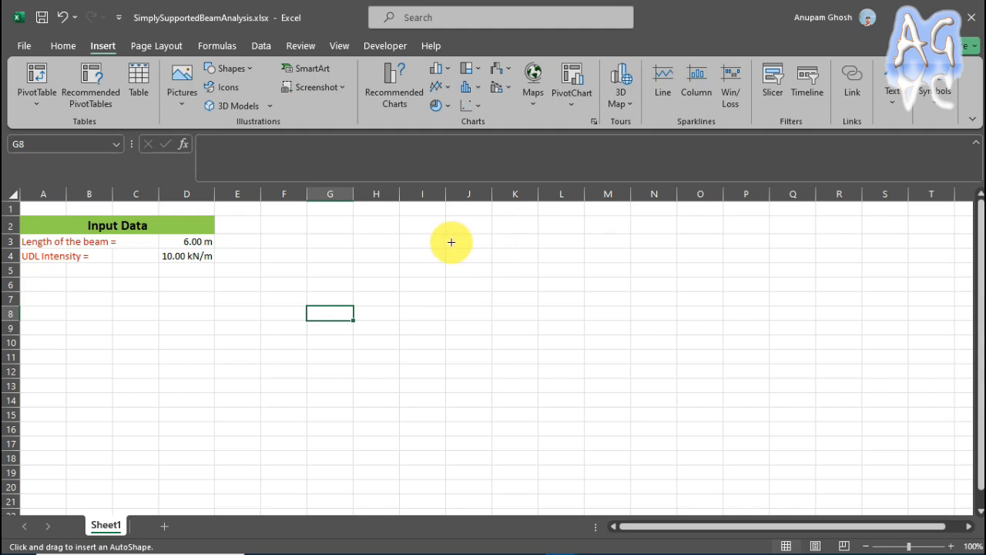
{"action": "left_click_drag", "start_coordinate": [447, 236], "coordinate": [685, 236]}
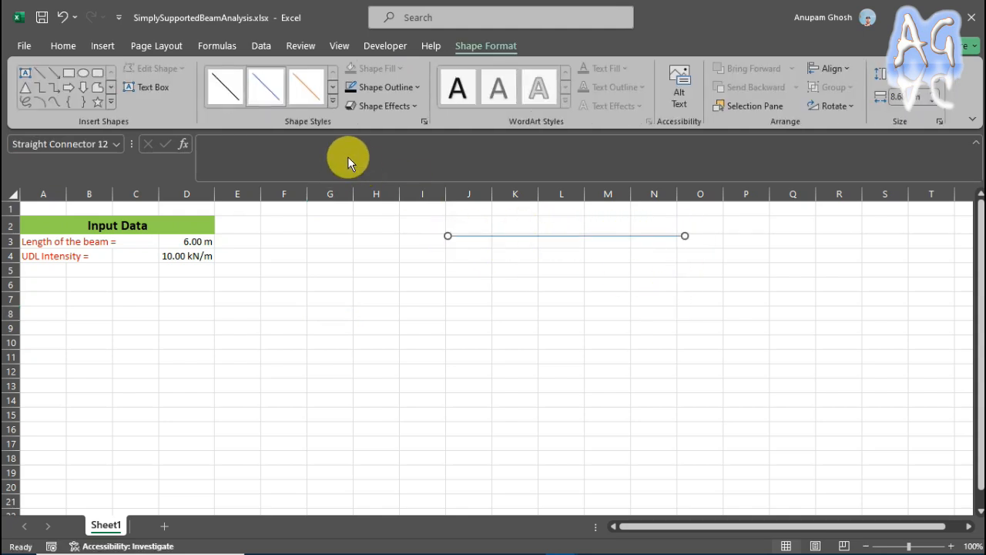
Set the beam line's outline weight to 3 pt and move the line down to row 4.
{"action": "left_click", "coordinate": [415, 88]}
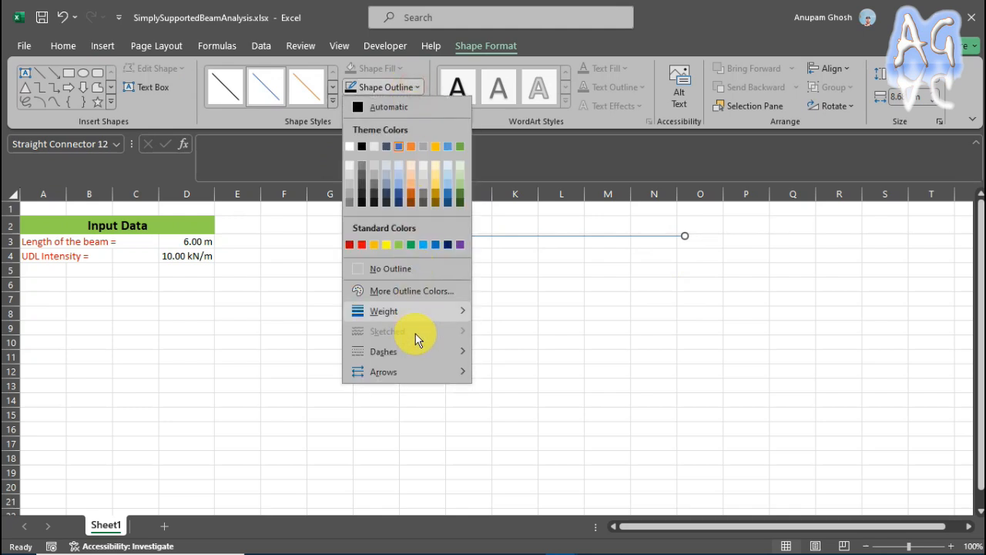
{"action": "mouse_move", "coordinate": [450, 320]}
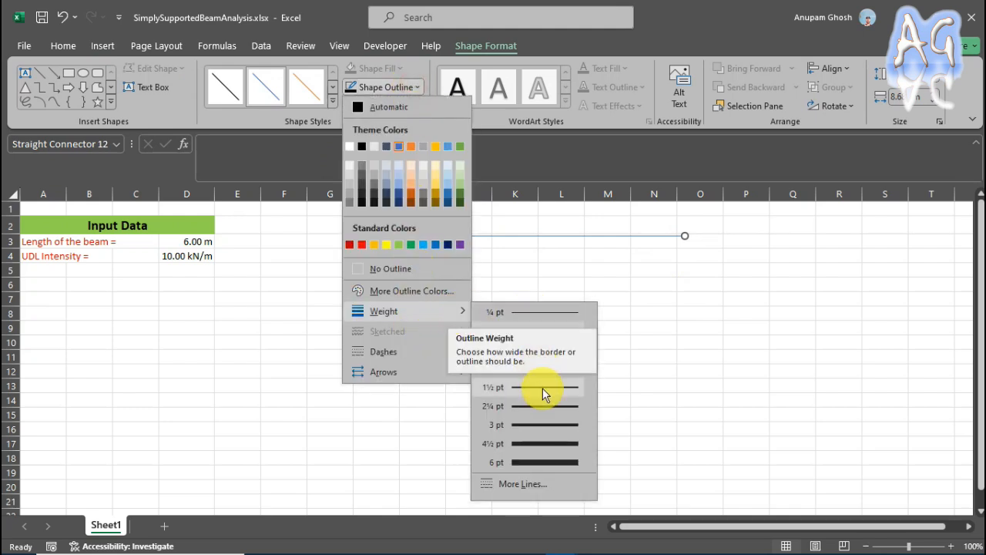
{"action": "left_click", "coordinate": [547, 424]}
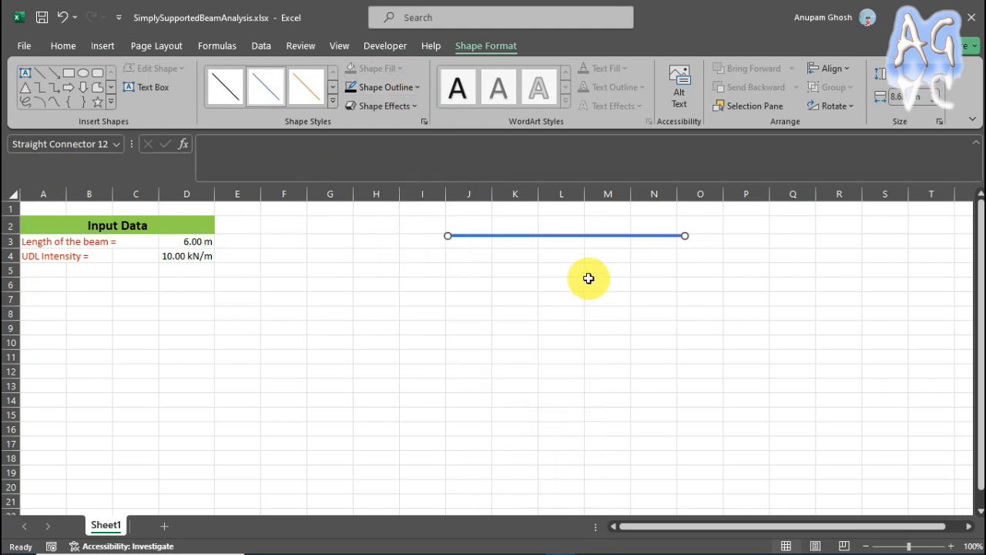
{"action": "left_click_drag", "start_coordinate": [578, 239], "coordinate": [578, 253]}
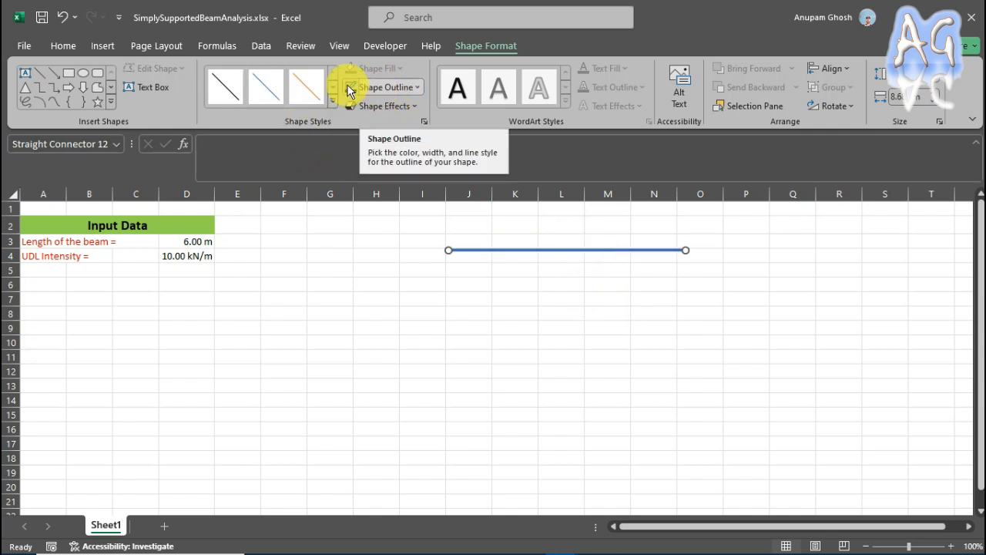
Draw a vertical arrow from row 6 up to the beam line's left end as a support reaction.
{"action": "left_click", "coordinate": [111, 49]}
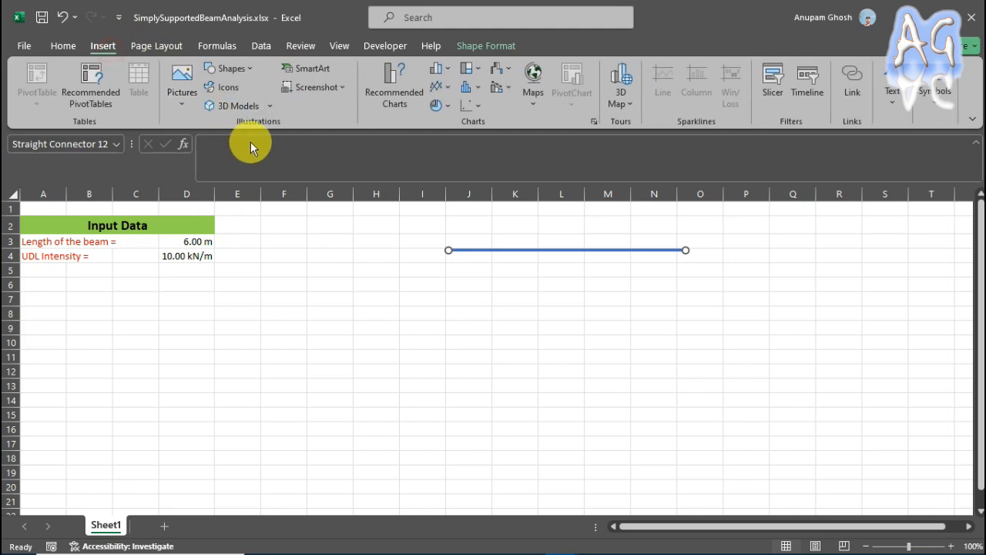
{"action": "left_click", "coordinate": [243, 70]}
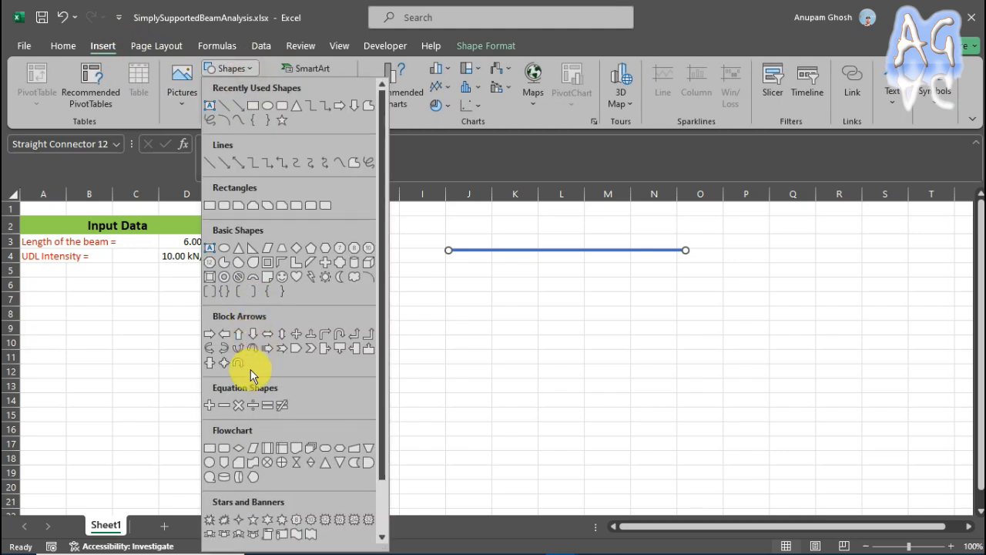
{"action": "left_click", "coordinate": [220, 164]}
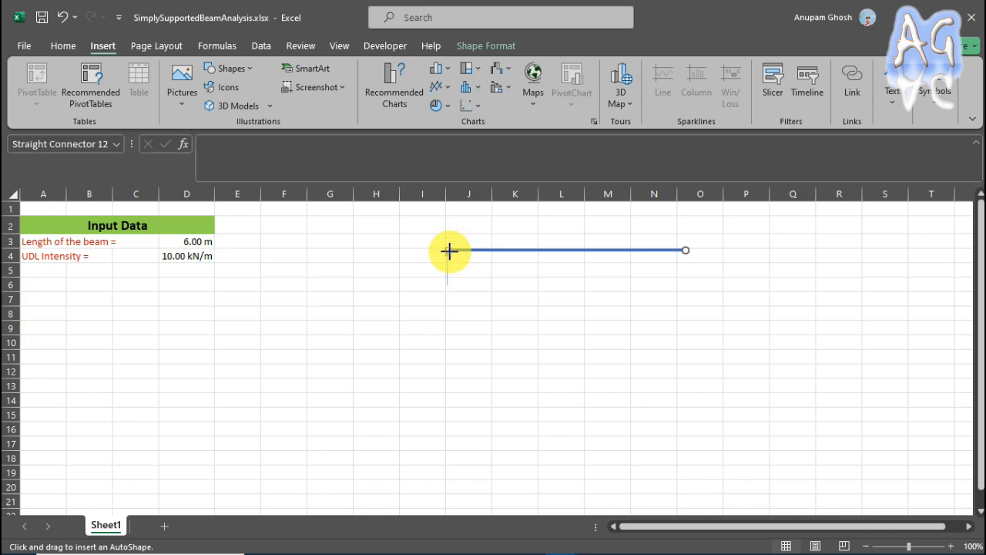
{"action": "left_click_drag", "start_coordinate": [449, 251], "coordinate": [447, 250]}
Format the support arrow with a 6 pt outline weight and the automatic black color.
{"action": "left_click", "coordinate": [417, 87]}
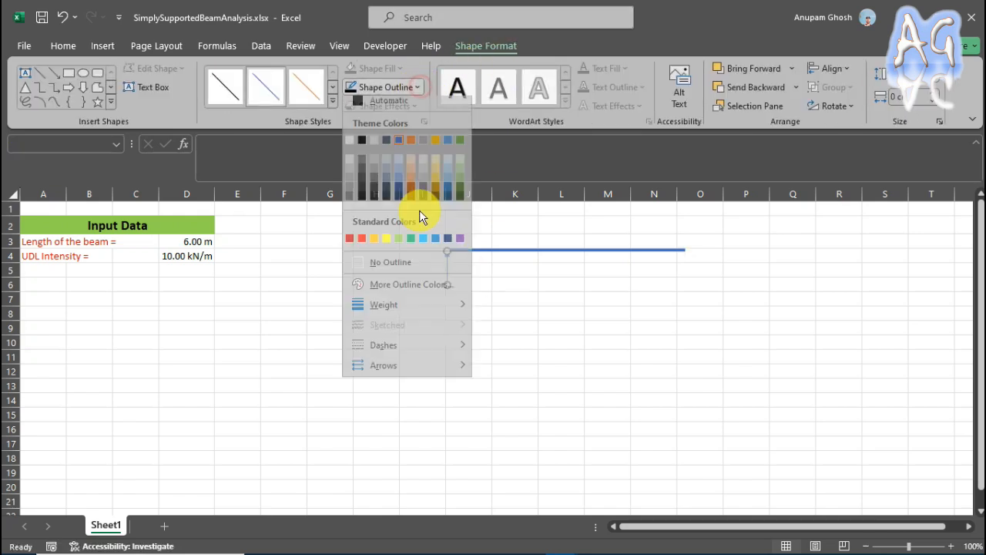
{"action": "mouse_move", "coordinate": [447, 310]}
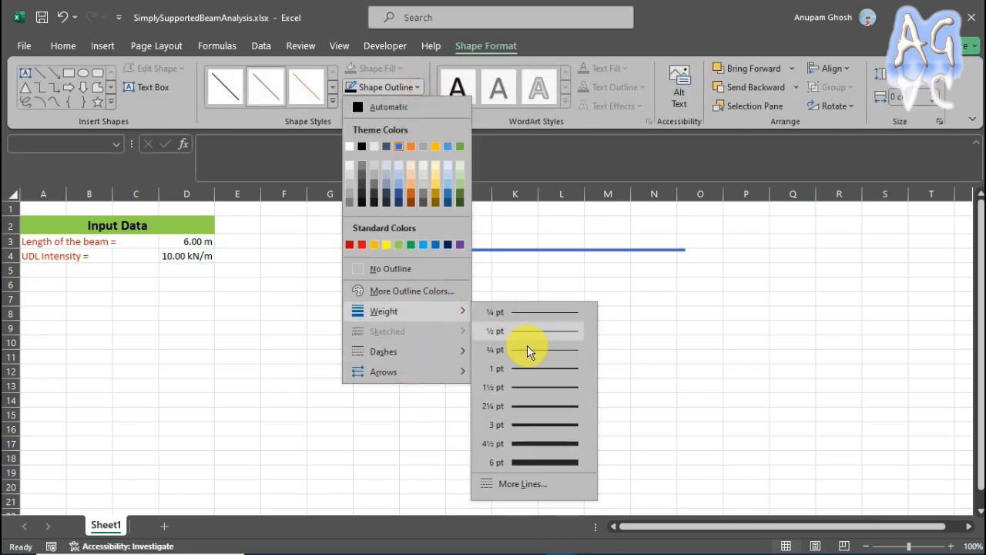
{"action": "left_click", "coordinate": [547, 463]}
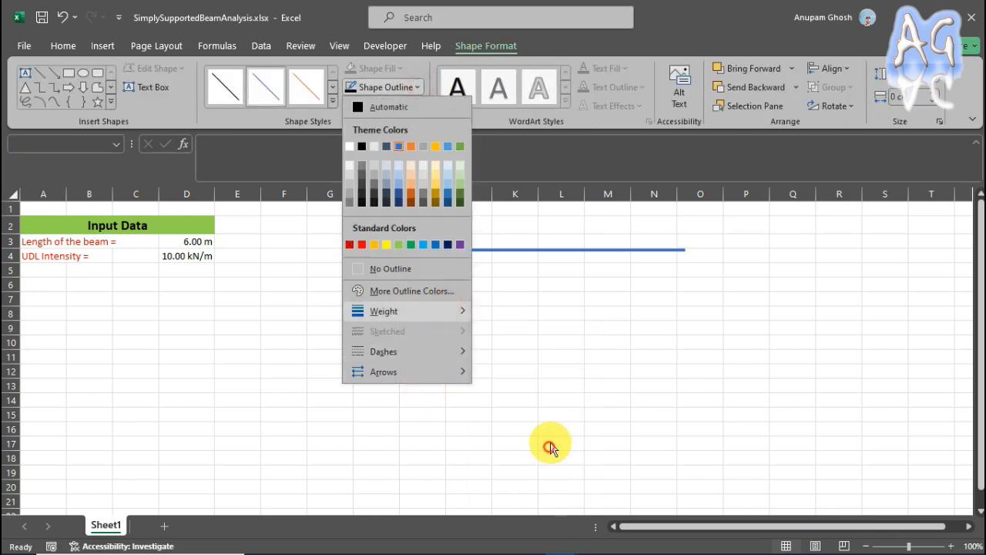
{"action": "left_click", "coordinate": [419, 90]}
{"action": "left_click", "coordinate": [453, 244]}
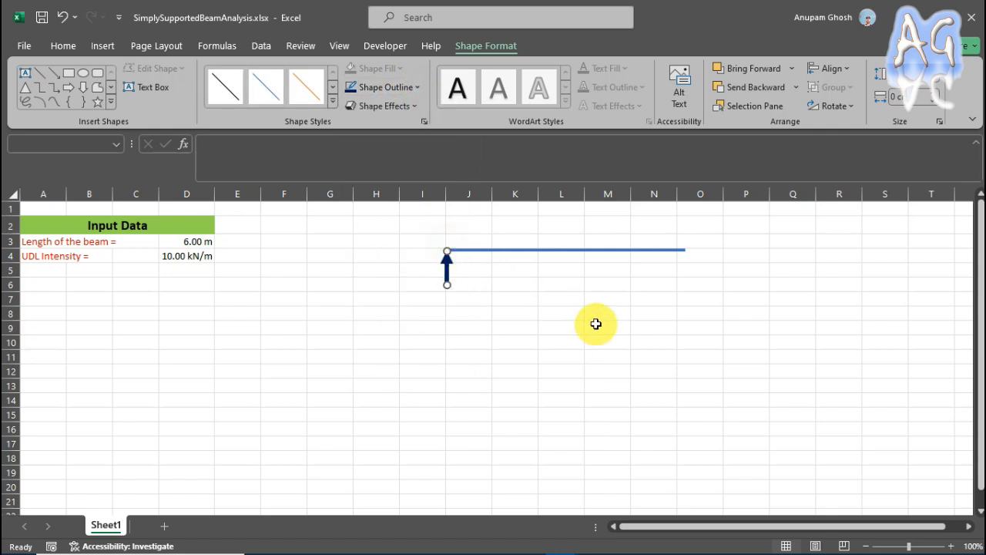
{"action": "left_click", "coordinate": [371, 87]}
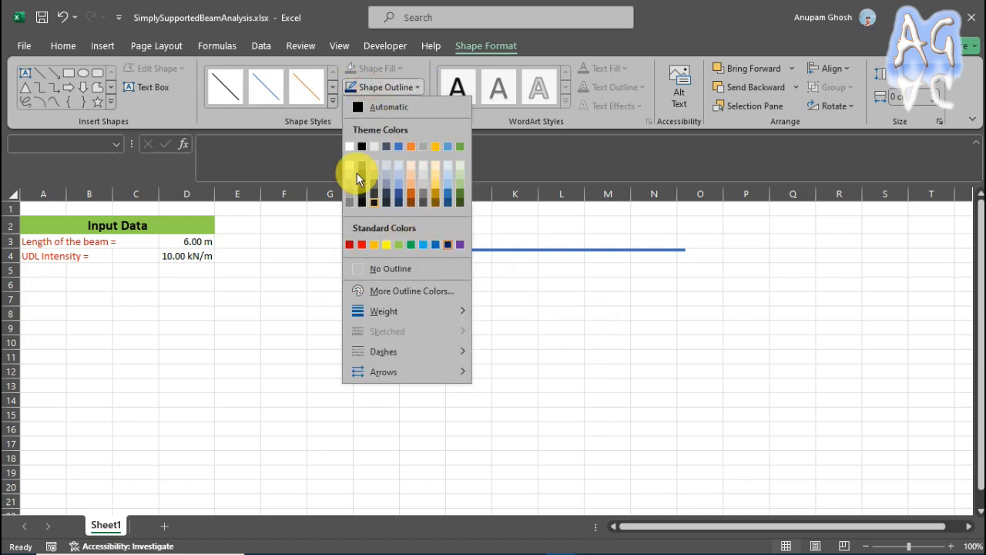
{"action": "left_click", "coordinate": [379, 106]}
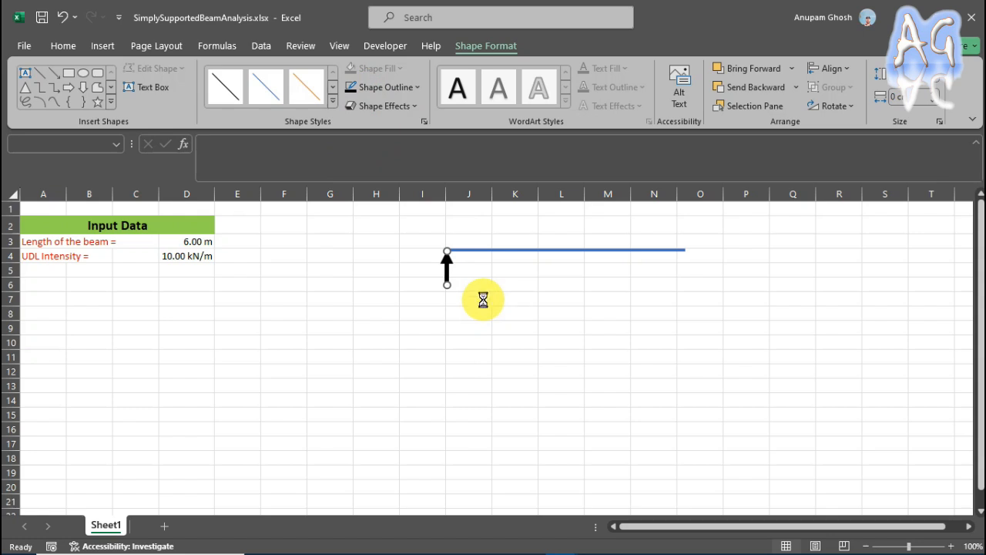
Duplicate the black support arrow to the beam's right end and align both arrows with the beam ends.
{"action": "key", "text": "ctrl+d"}
{"action": "left_click_drag", "start_coordinate": [455, 286], "coordinate": [685, 272]}
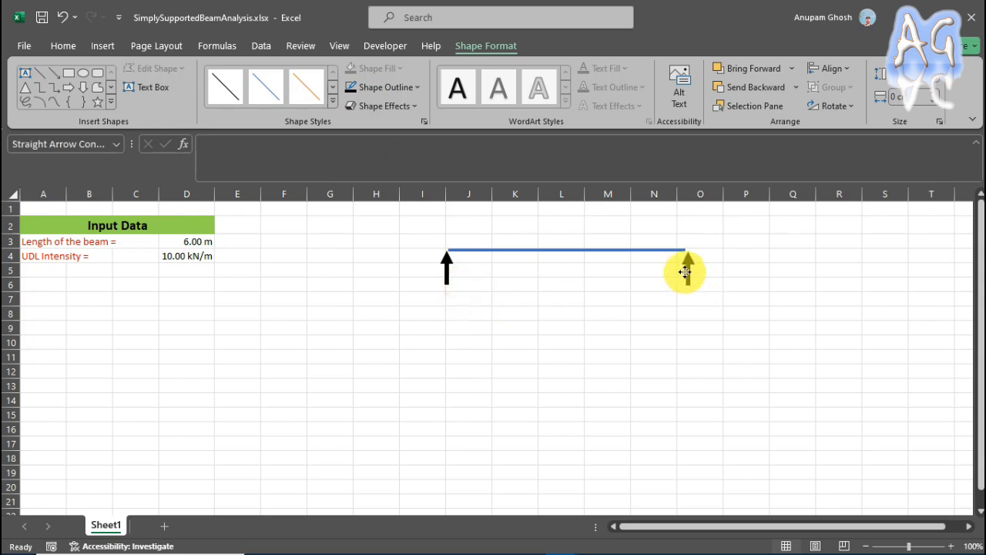
{"action": "left_click", "coordinate": [448, 270]}
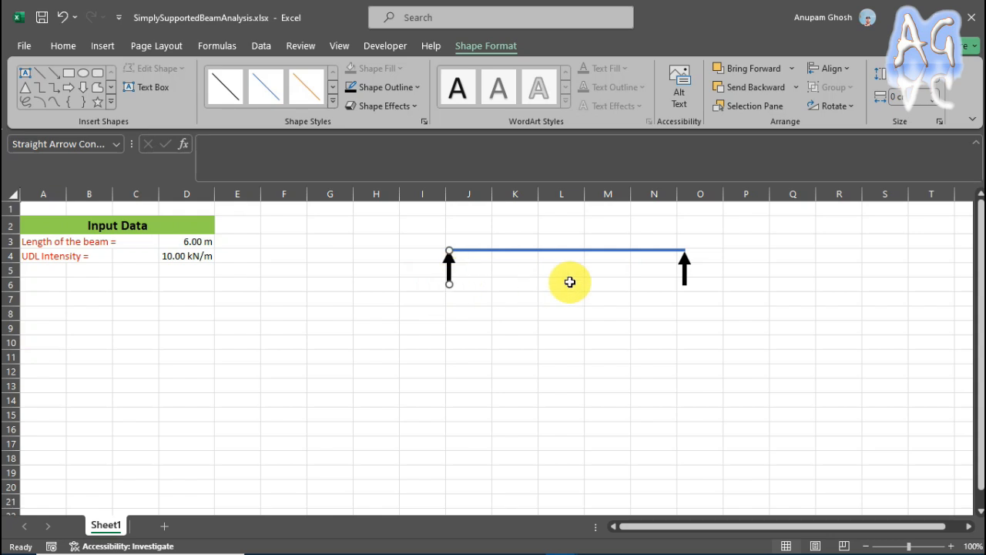
{"action": "left_click_drag", "start_coordinate": [684, 268], "coordinate": [684, 267]}
{"action": "left_click", "coordinate": [728, 296]}
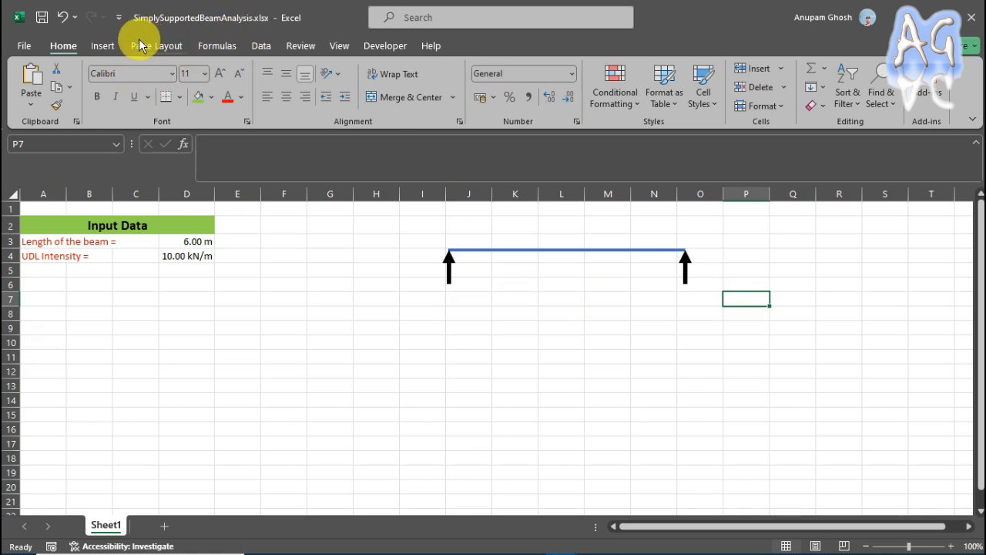
Draw a short vertical line from the beam's left end up to row 2 as the load block's left edge.
{"action": "left_click", "coordinate": [103, 44]}
{"action": "left_click", "coordinate": [190, 108]}
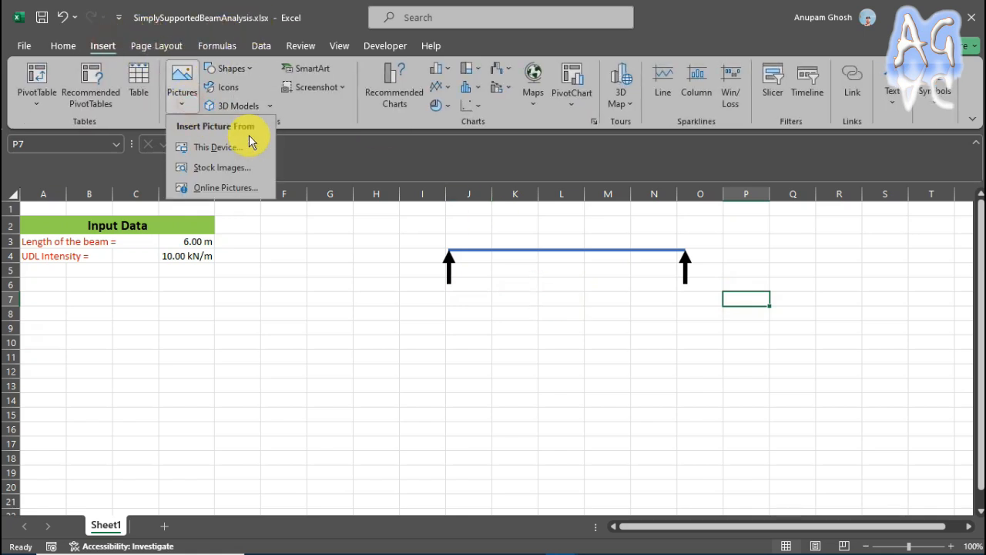
{"action": "left_click", "coordinate": [248, 71]}
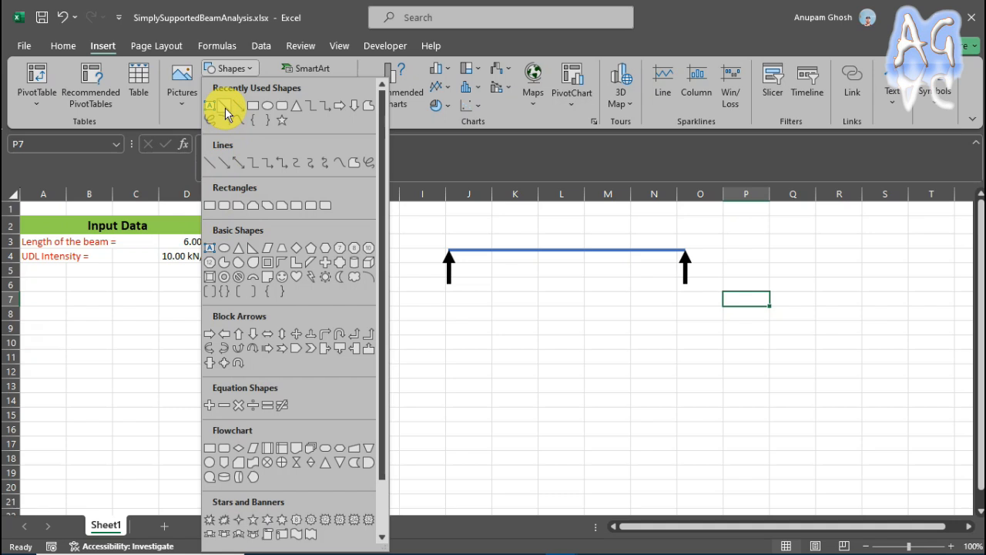
{"action": "left_click", "coordinate": [224, 109]}
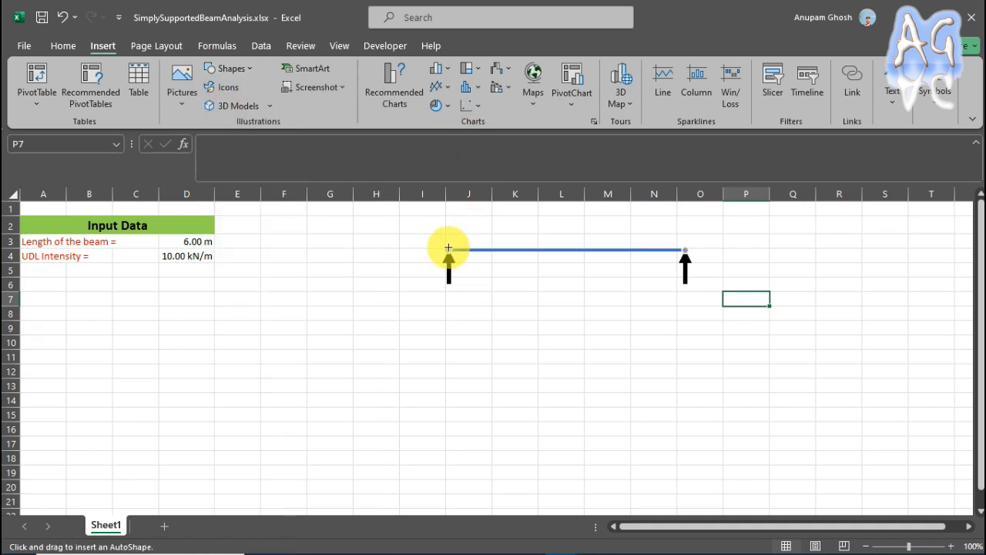
{"action": "left_click_drag", "start_coordinate": [449, 249], "coordinate": [450, 222]}
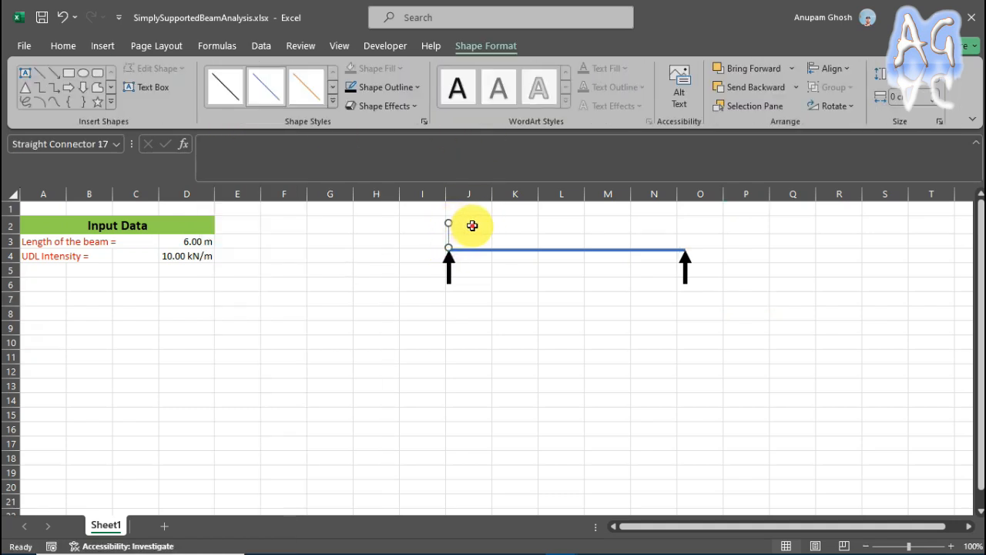
{"action": "left_click", "coordinate": [472, 226]}
{"action": "left_click", "coordinate": [366, 238]}
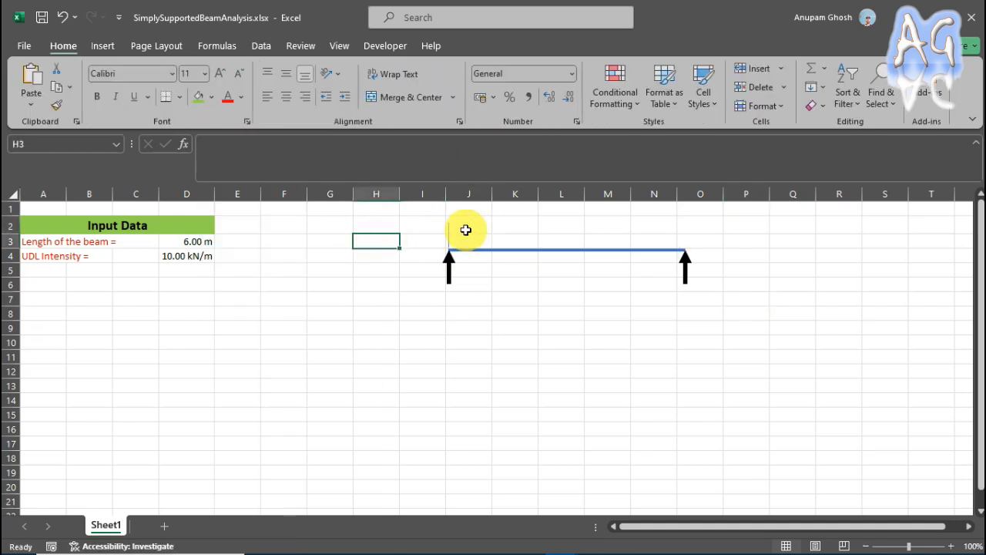
Draw a horizontal line across row 2 above the beam, from the left edge to above the right support.
{"action": "left_click", "coordinate": [103, 46]}
{"action": "left_click", "coordinate": [231, 68]}
{"action": "left_click", "coordinate": [224, 109]}
{"action": "left_click_drag", "start_coordinate": [449, 223], "coordinate": [687, 222]}
Draw a vertical line from the upper line's right end down to the beam's right end to close the load rectangle.
{"action": "left_click", "coordinate": [103, 45]}
{"action": "left_click", "coordinate": [231, 67]}
{"action": "left_click", "coordinate": [218, 160]}
{"action": "left_click_drag", "start_coordinate": [686, 225], "coordinate": [686, 251]}
{"action": "left_click", "coordinate": [694, 227]}
{"action": "left_click", "coordinate": [687, 240]}
Select the three thin load rectangle lines together and format them with a 2¼ pt red outline.
{"action": "left_click", "coordinate": [627, 223]}
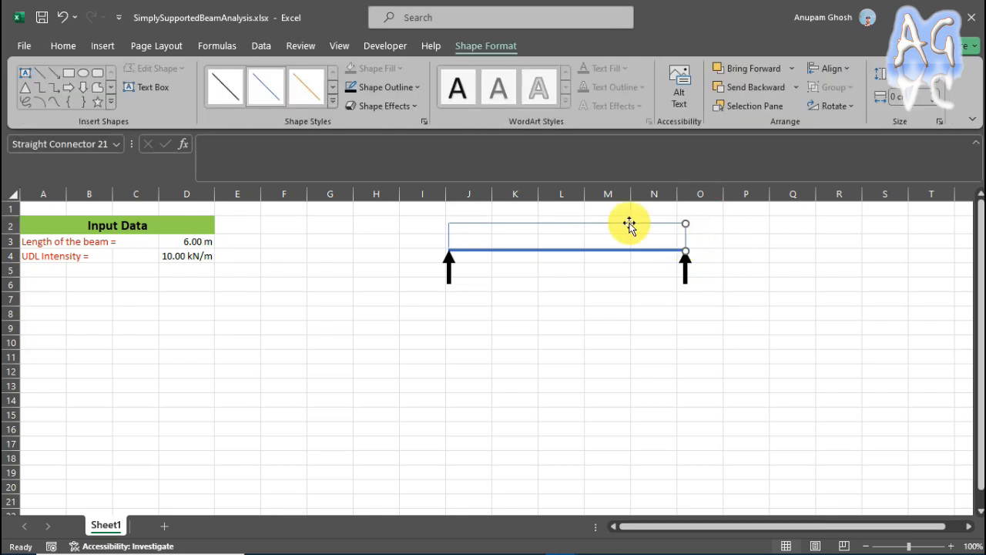
{"action": "left_click_drag", "start_coordinate": [687, 223], "coordinate": [686, 224]}
{"action": "left_click", "coordinate": [448, 234], "text": "ctrl"}
{"action": "left_click", "coordinate": [686, 237], "text": "ctrl"}
{"action": "left_click", "coordinate": [416, 87]}
{"action": "mouse_move", "coordinate": [401, 310]}
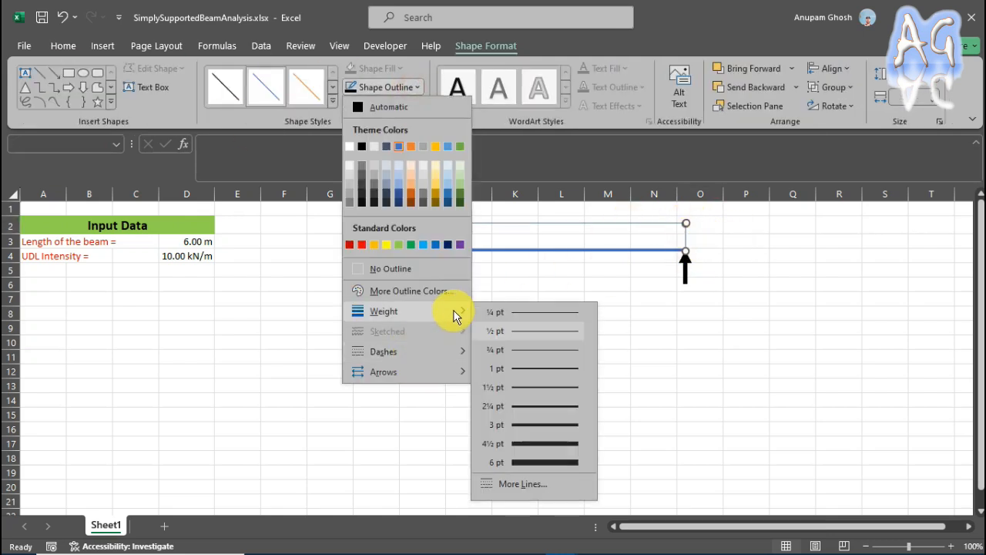
{"action": "left_click", "coordinate": [569, 402]}
{"action": "left_click", "coordinate": [413, 87]}
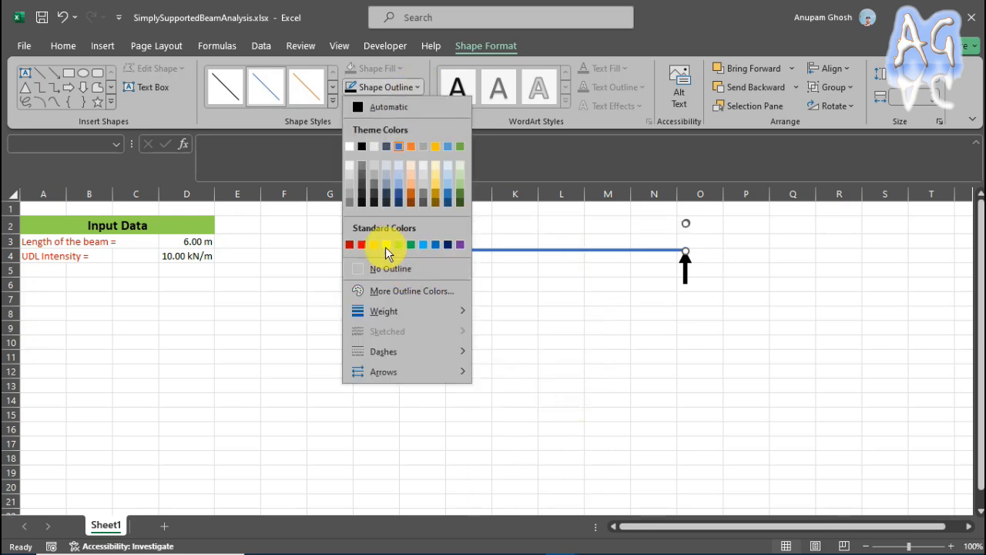
{"action": "left_click", "coordinate": [361, 244]}
Draw a short downward arrow inside the load rectangle near its left edge, in column J.
{"action": "left_click", "coordinate": [102, 45]}
{"action": "left_click", "coordinate": [229, 68]}
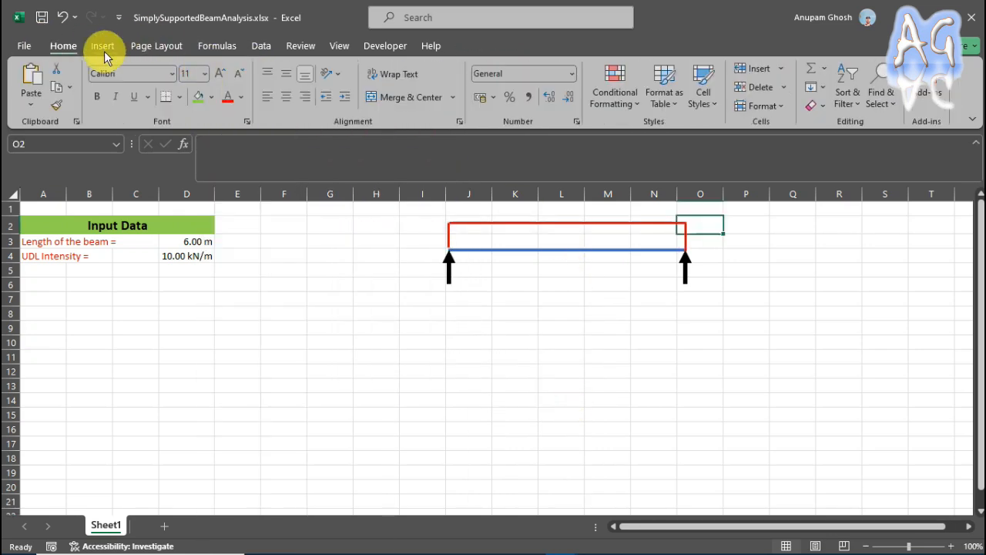
{"action": "left_click", "coordinate": [102, 46]}
{"action": "left_click", "coordinate": [247, 69]}
{"action": "left_click", "coordinate": [242, 110]}
{"action": "mouse_move", "coordinate": [479, 225]}
{"action": "left_mouse_down"}
{"action": "mouse_move", "coordinate": [480, 250]}
{"action": "mouse_move", "coordinate": [466, 238]}
{"action": "left_mouse_up"}
Format the small load arrow with a red outline and a 2¼ pt weight.
{"action": "left_click", "coordinate": [389, 87]}
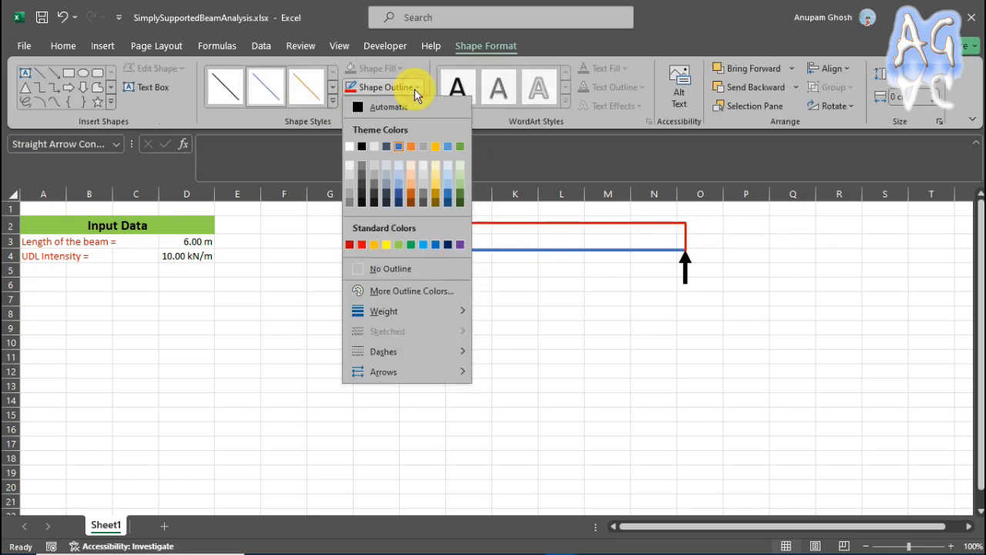
{"action": "left_click", "coordinate": [356, 243]}
{"action": "left_click", "coordinate": [417, 87]}
{"action": "mouse_move", "coordinate": [375, 310]}
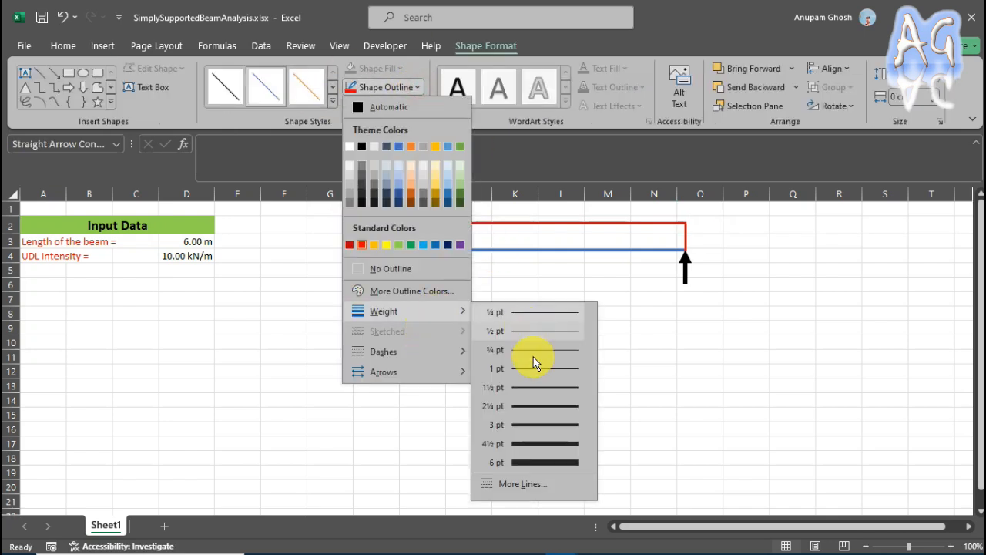
{"action": "left_click", "coordinate": [539, 403]}
Make four evenly spaced copies of the red load arrow toward the right, ending at the edge of column L.
{"action": "key", "text": "ctrl+d"}
{"action": "left_click_drag", "start_coordinate": [477, 251], "coordinate": [536, 240]}
{"action": "key", "text": "ctrl+d"}
{"action": "key", "text": "ctrl+d"}
{"action": "left_click", "coordinate": [540, 285]}
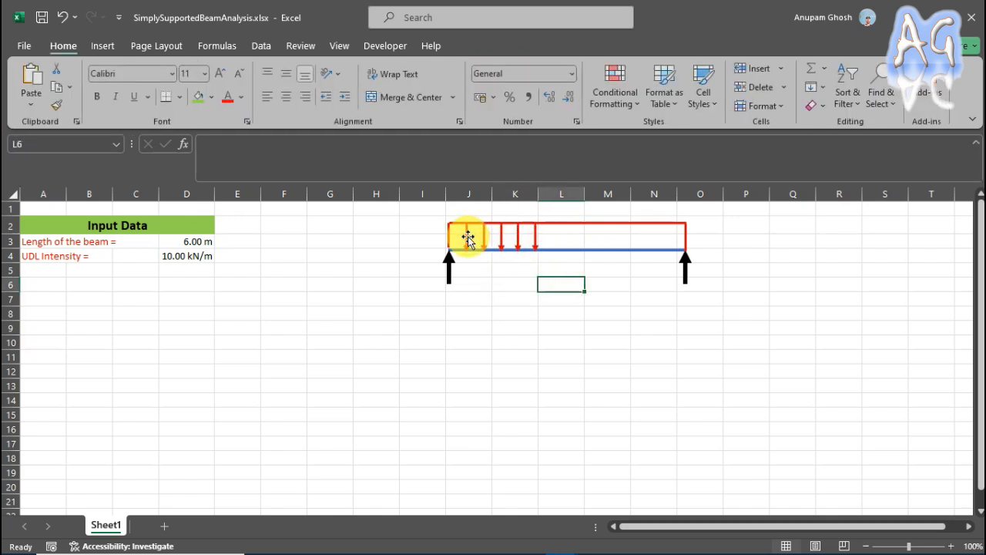
Select the five red load arrows and duplicate the group twice to continue the even spacing past the beam's right end.
{"action": "left_click", "coordinate": [468, 235]}
{"action": "left_click", "coordinate": [484, 236], "text": "ctrl"}
{"action": "left_click", "coordinate": [501, 235], "text": "ctrl"}
{"action": "left_click", "coordinate": [519, 236], "text": "ctrl"}
{"action": "left_click", "coordinate": [535, 236], "text": "ctrl"}
{"action": "key", "text": "ctrl+d"}
{"action": "left_click_drag", "start_coordinate": [529, 250], "coordinate": [710, 236]}
{"action": "key", "text": "ctrl+d"}
Delete the two surplus load arrows beyond the beam's right end.
{"action": "left_click", "coordinate": [735, 242]}
{"action": "left_click", "coordinate": [709, 243]}
{"action": "left_click", "coordinate": [692, 242], "text": "ctrl"}
{"action": "key", "text": "Delete"}
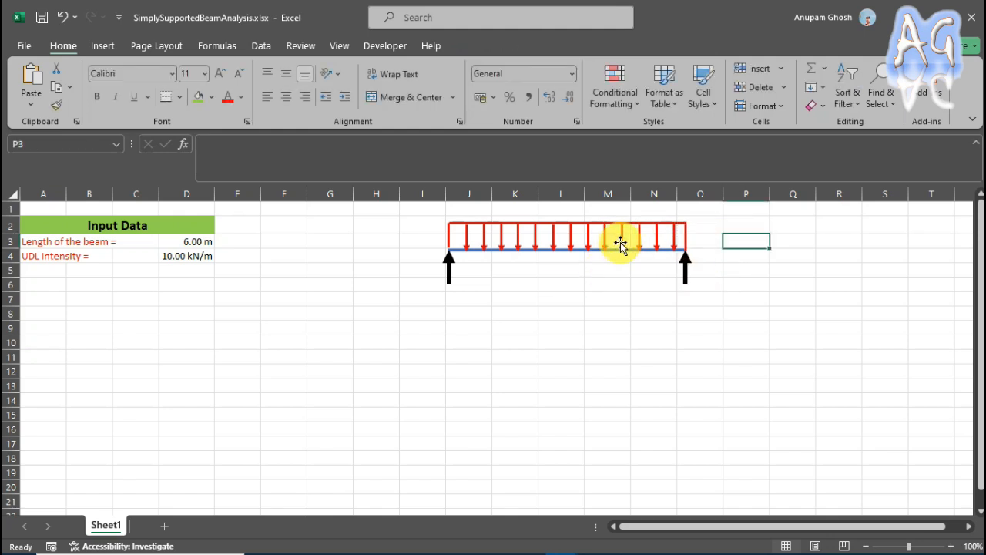
{"action": "left_click", "coordinate": [639, 281]}
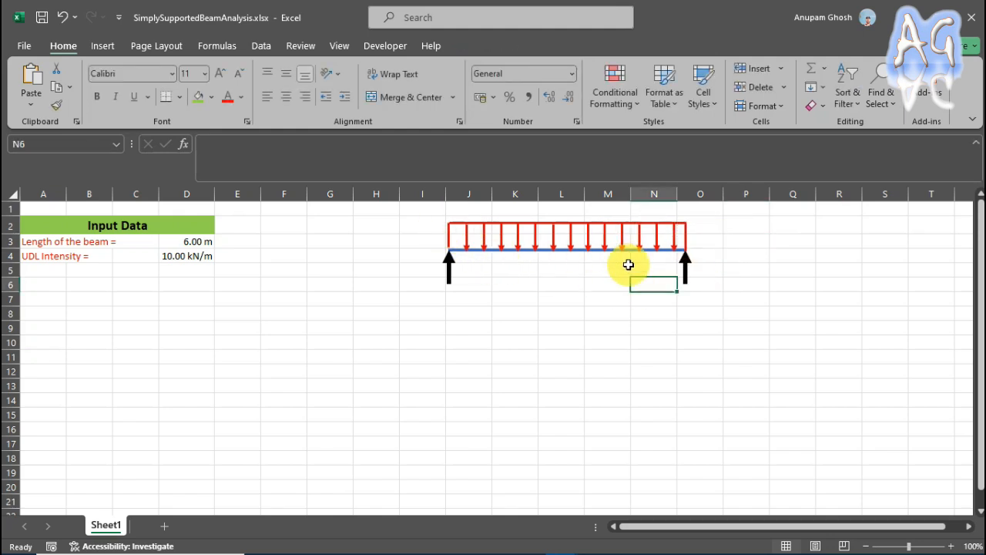
Select every line and arrow of the beam diagram, including loads and supports, and group them into one object.
{"action": "left_click", "coordinate": [449, 238]}
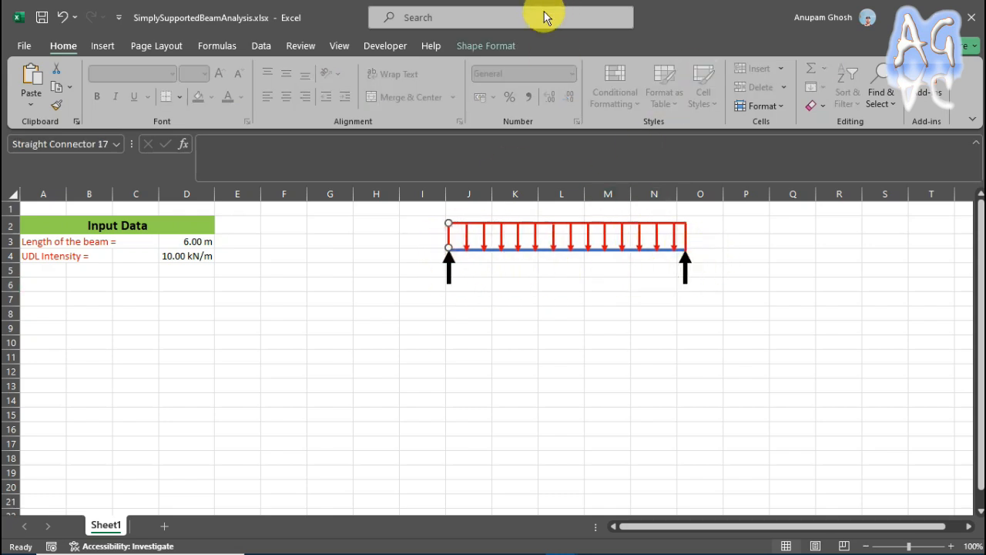
{"action": "left_click", "coordinate": [471, 50]}
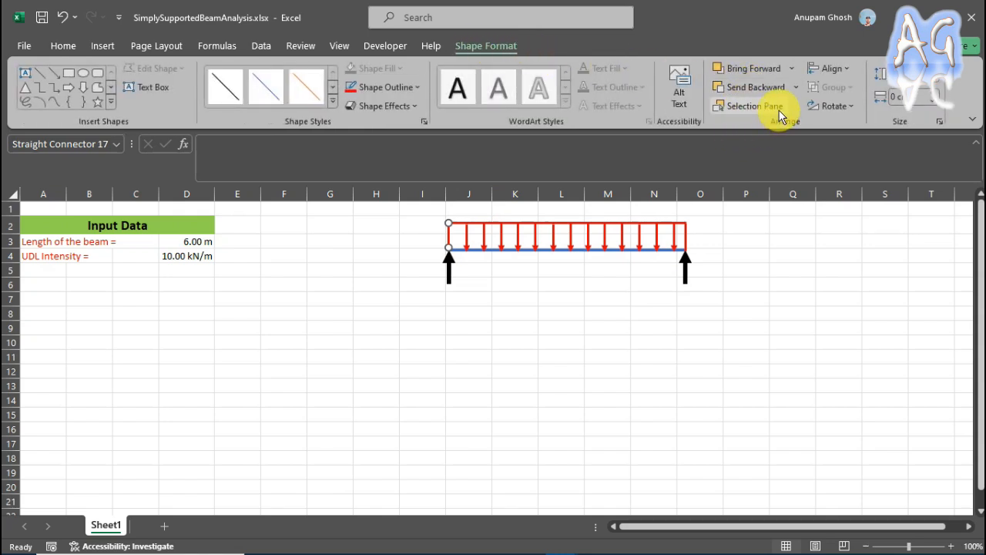
{"action": "left_click", "coordinate": [740, 110]}
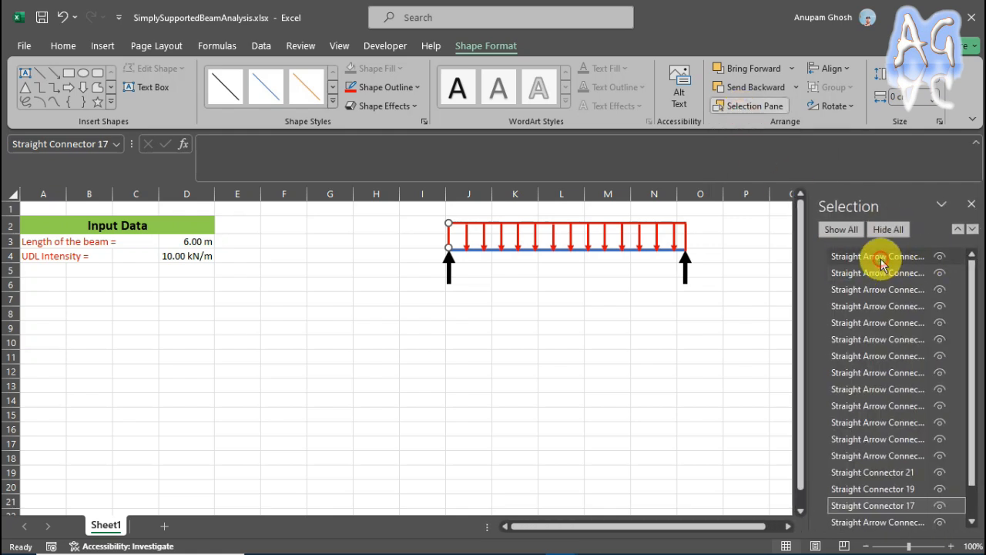
{"action": "left_click", "coordinate": [878, 256]}
{"action": "left_click", "coordinate": [882, 273], "text": "ctrl"}
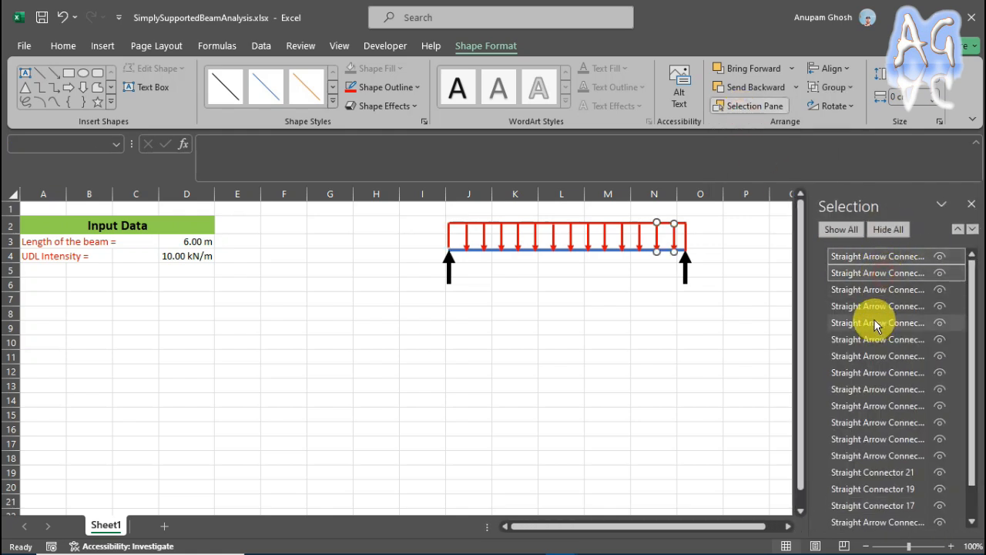
{"action": "left_click", "coordinate": [883, 292], "text": "ctrl"}
{"action": "left_click", "coordinate": [882, 308], "text": "ctrl"}
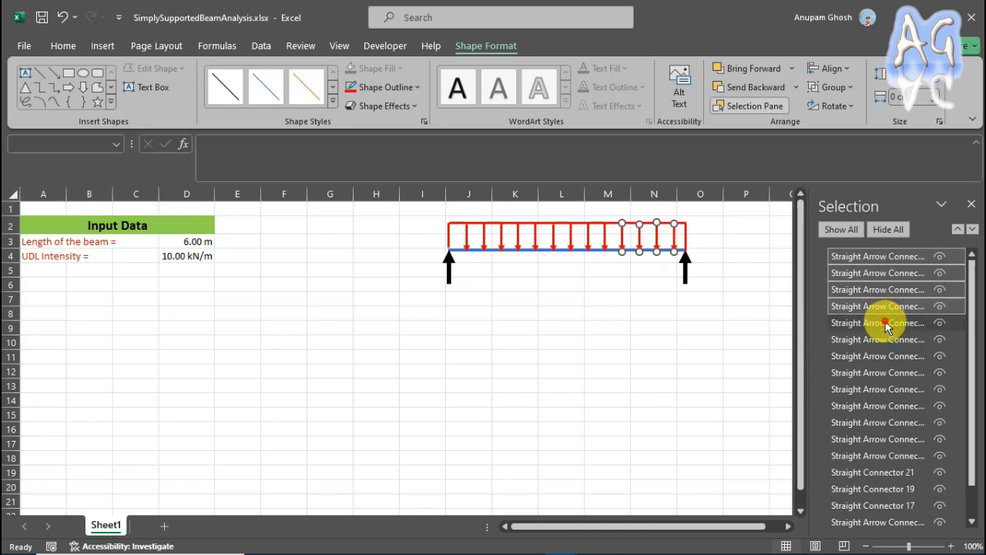
{"action": "left_click", "coordinate": [880, 323], "text": "ctrl"}
{"action": "left_click", "coordinate": [876, 339], "text": "ctrl"}
{"action": "left_click", "coordinate": [874, 356], "text": "ctrl"}
{"action": "left_click", "coordinate": [871, 372], "text": "ctrl"}
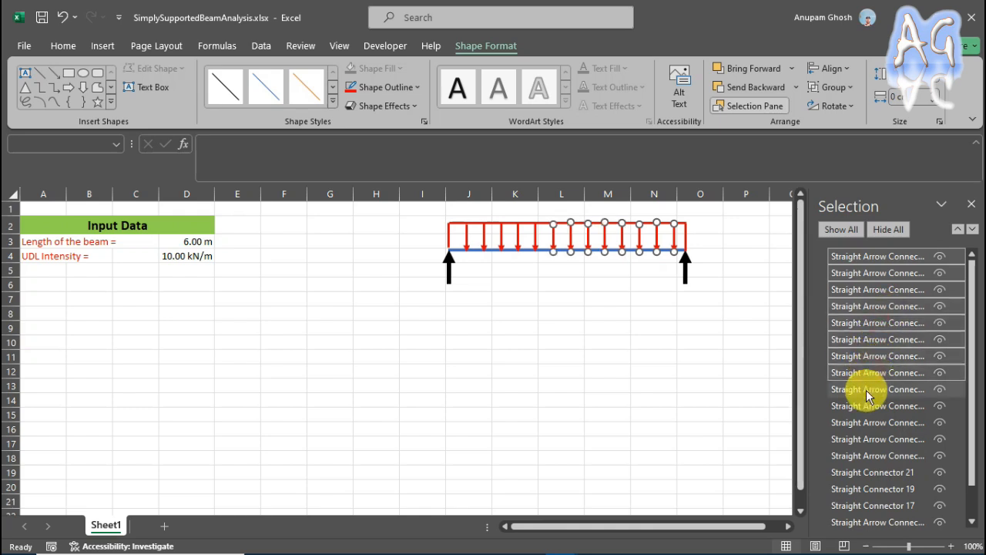
{"action": "left_click", "coordinate": [867, 389], "text": "ctrl"}
{"action": "left_click", "coordinate": [867, 407], "text": "ctrl"}
{"action": "left_click", "coordinate": [865, 420], "text": "ctrl"}
{"action": "left_click", "coordinate": [862, 438], "text": "ctrl"}
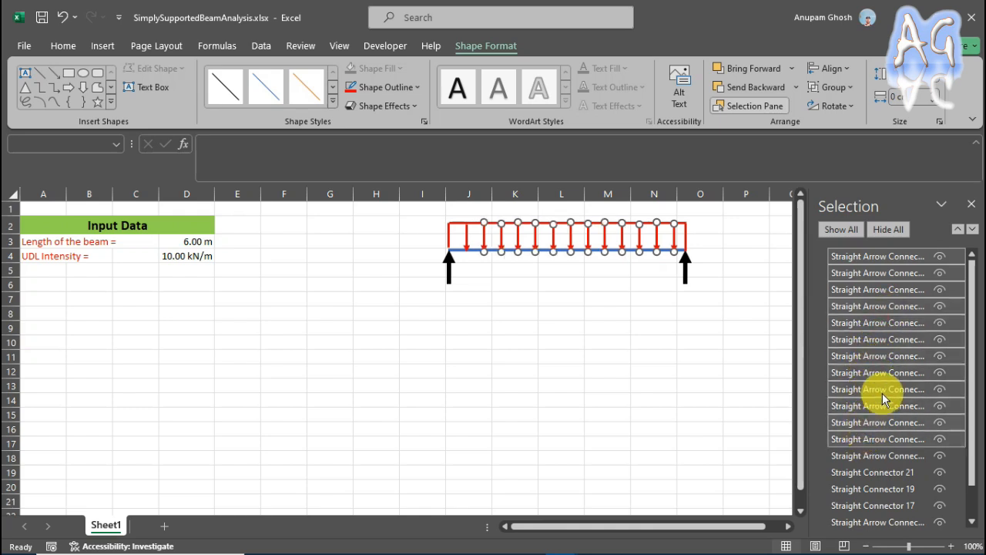
{"action": "scroll", "coordinate": [893, 358], "scroll_direction": "down", "scroll_amount": 1}
{"action": "left_click", "coordinate": [882, 421], "text": "ctrl"}
{"action": "left_click", "coordinate": [883, 437], "text": "ctrl"}
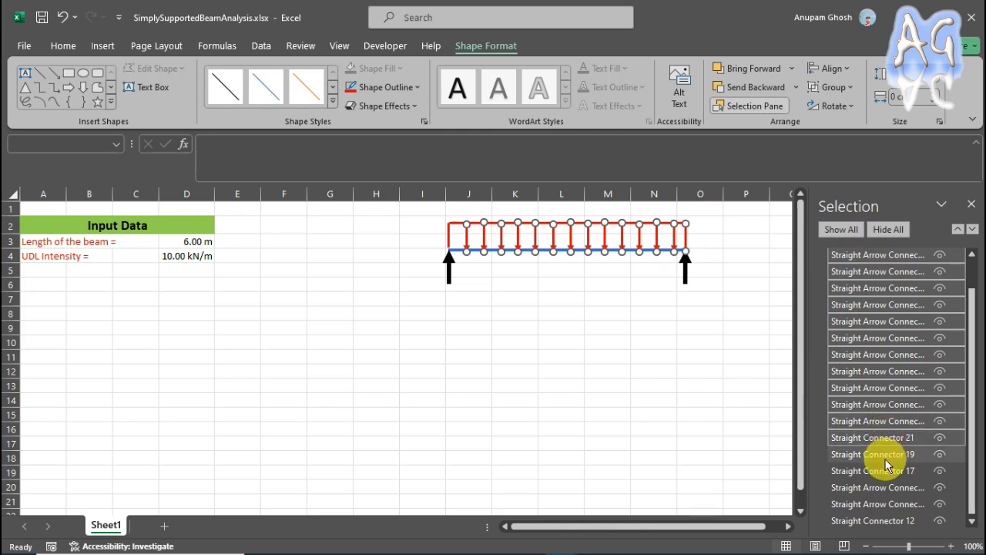
{"action": "left_click", "coordinate": [884, 455], "text": "ctrl"}
{"action": "left_click", "coordinate": [884, 471], "text": "ctrl"}
{"action": "left_click", "coordinate": [902, 486], "text": "ctrl"}
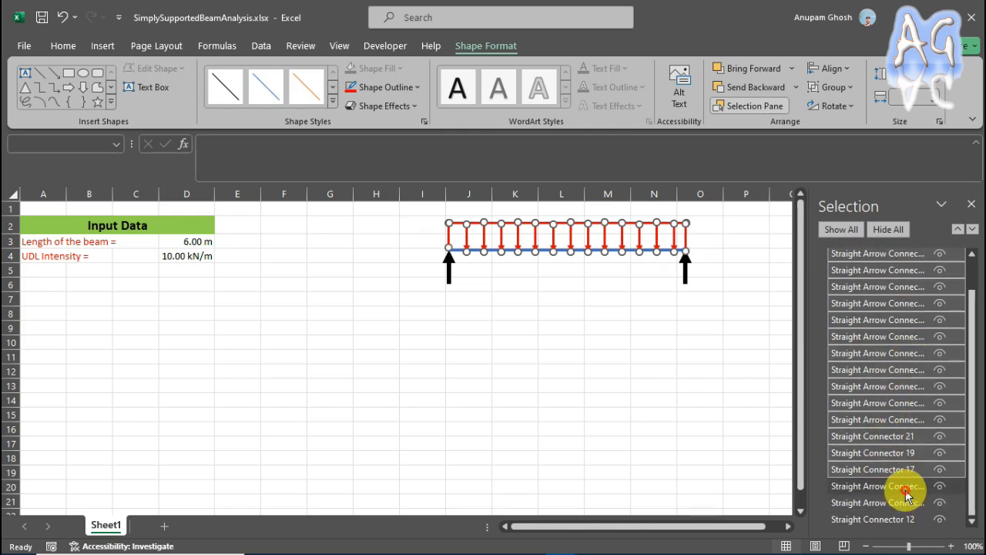
{"action": "left_click", "coordinate": [903, 504], "text": "ctrl"}
{"action": "left_click", "coordinate": [905, 520], "text": "ctrl"}
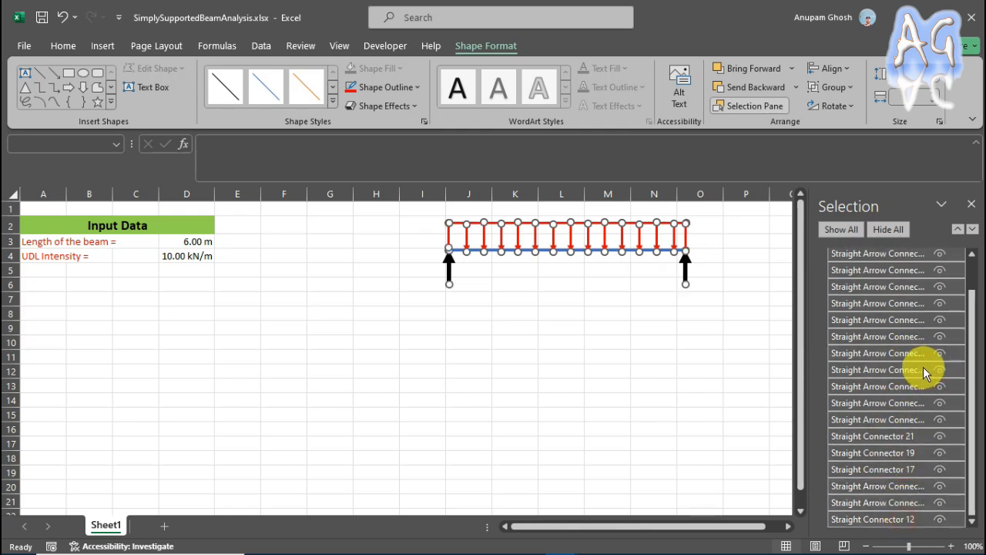
{"action": "left_click", "coordinate": [855, 88]}
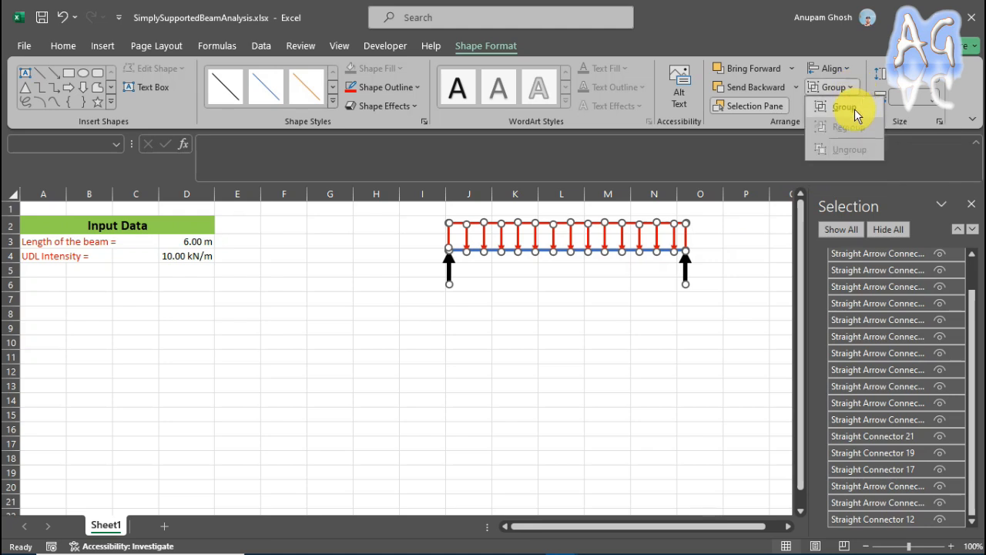
{"action": "left_click", "coordinate": [854, 107]}
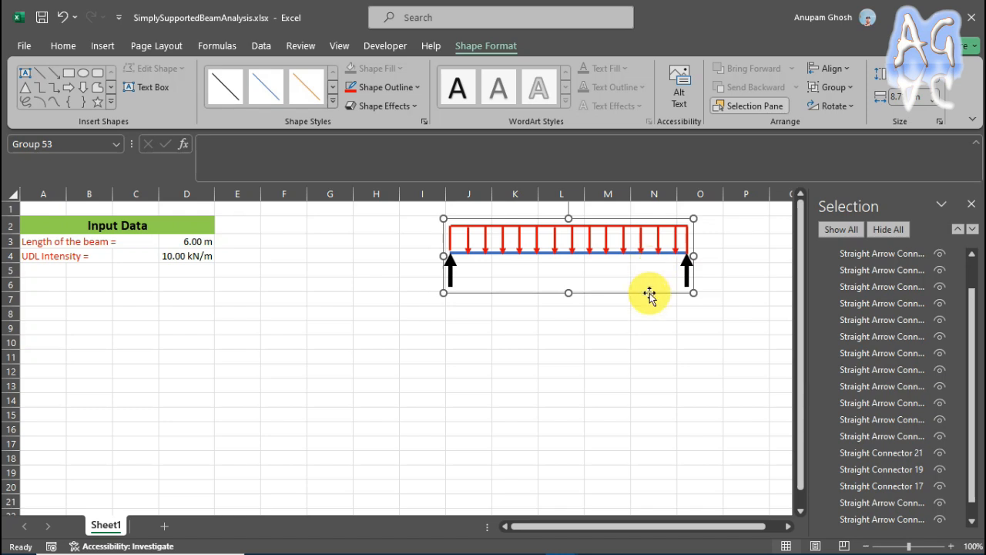
Shift the grouped beam diagram slightly right and down, deselect it and close the list of shapes.
{"action": "left_click_drag", "start_coordinate": [649, 295], "coordinate": [659, 299]}
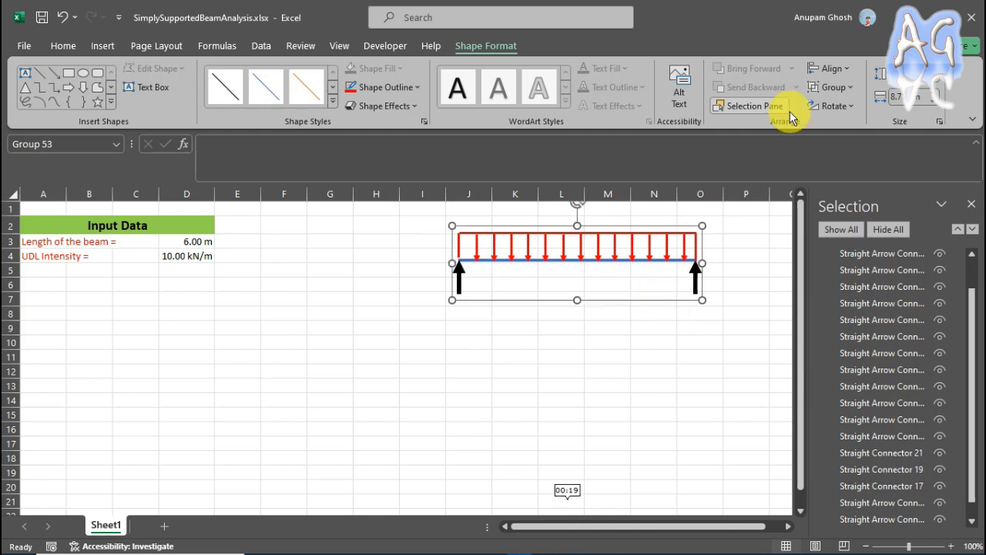
{"action": "left_click", "coordinate": [511, 392]}
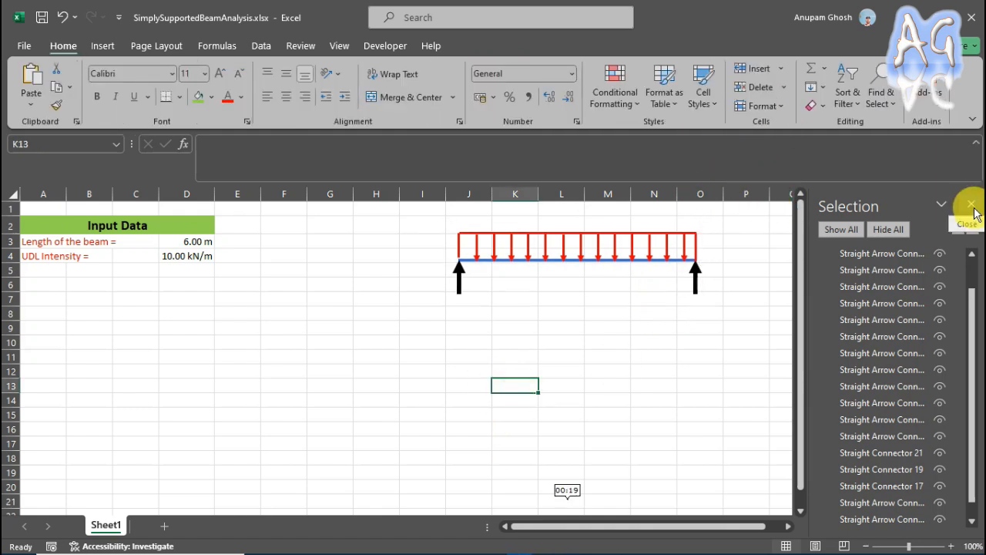
{"action": "left_click", "coordinate": [970, 205]}
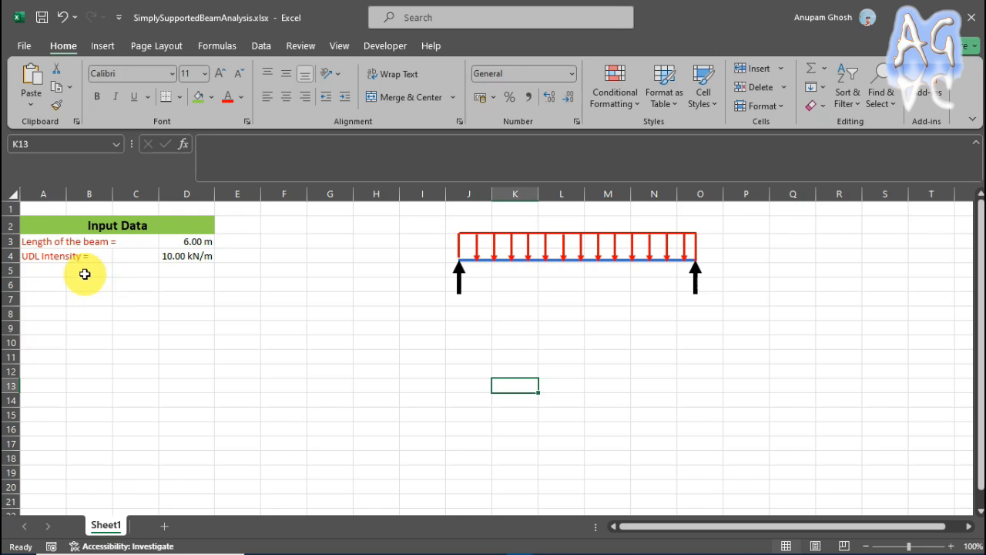
Copy the formatted Input Data heading from A2 to A6.
{"action": "left_click", "coordinate": [51, 225]}
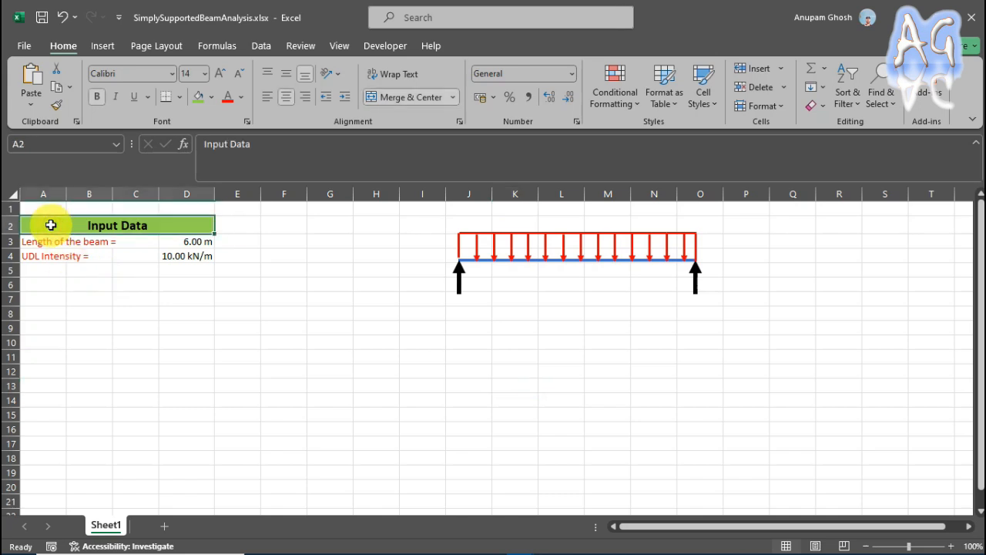
{"action": "key", "text": "ctrl+c"}
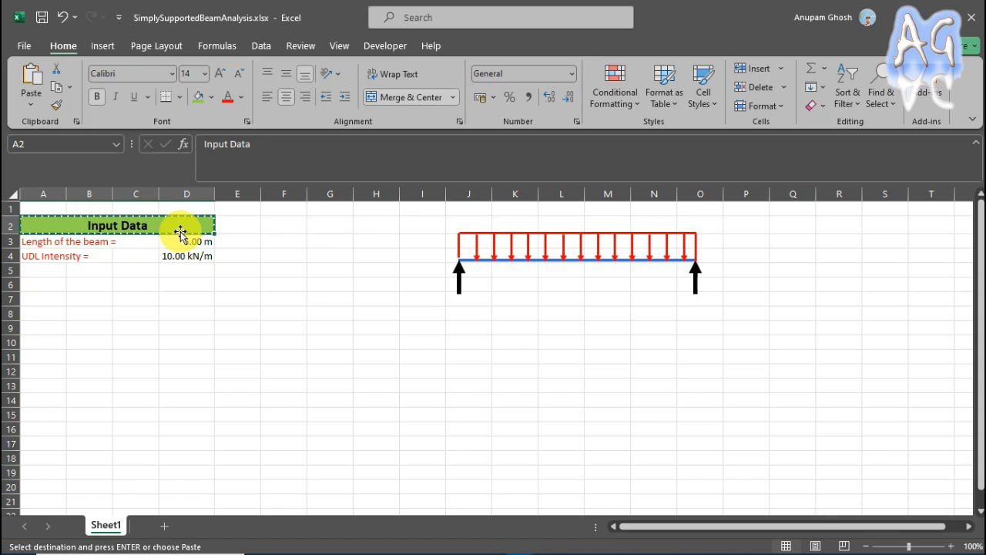
{"action": "left_click", "coordinate": [45, 290]}
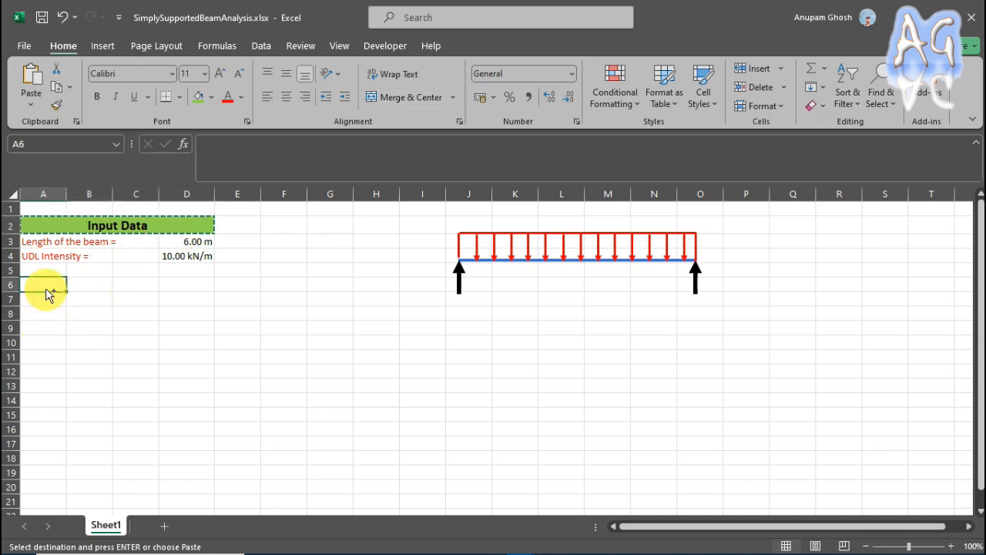
{"action": "key", "text": "ctrl+v"}
{"action": "key", "text": "ctrl"}
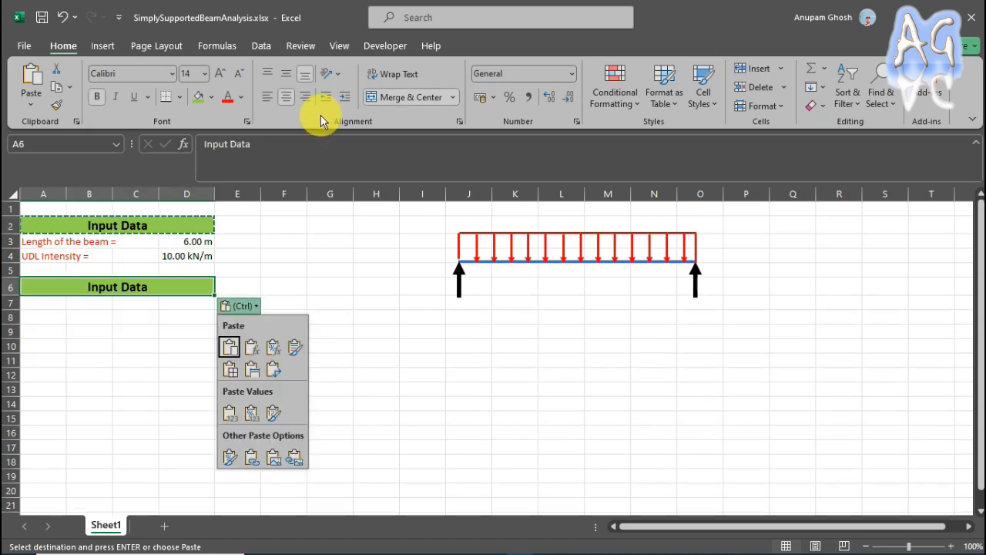
Change the heading text in A6 to "Support Reactions".
{"action": "left_click", "coordinate": [266, 152]}
{"action": "left_click_drag", "start_coordinate": [267, 150], "coordinate": [190, 149]}
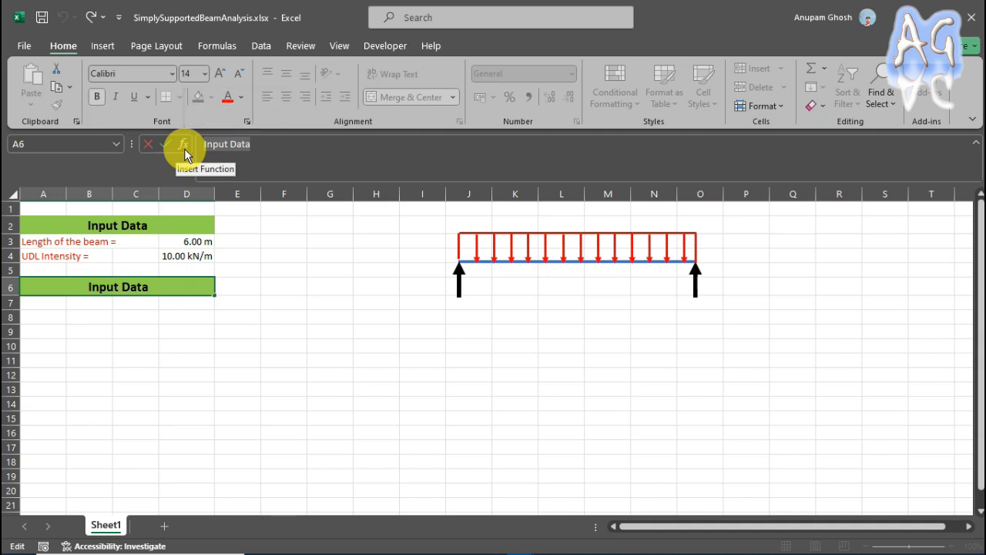
{"action": "type", "text": "S"}
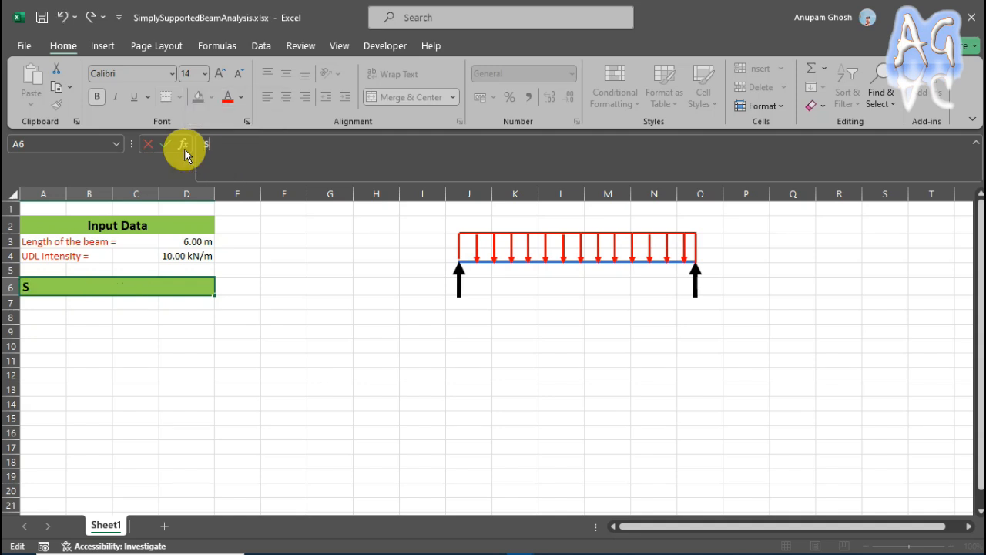
{"action": "type", "text": "upport Reactions"}
Move the grouped beam diagram right so that it spans columns O to T.
{"action": "left_click", "coordinate": [590, 257]}
{"action": "left_click_drag", "start_coordinate": [590, 257], "coordinate": [831, 253]}
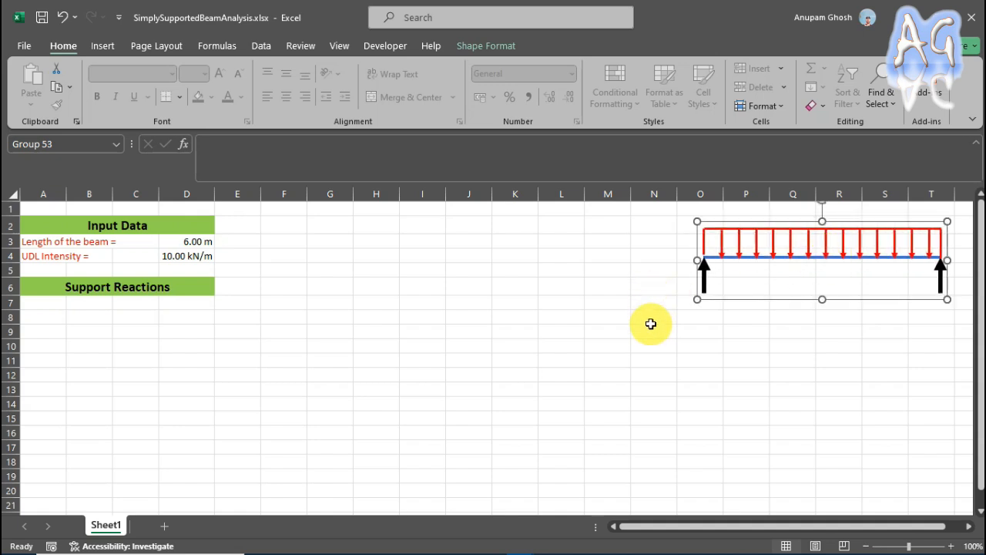
{"action": "left_click", "coordinate": [654, 332]}
Label the beam supports by entering "A" in O5 and "B" in T5.
{"action": "left_click", "coordinate": [687, 271]}
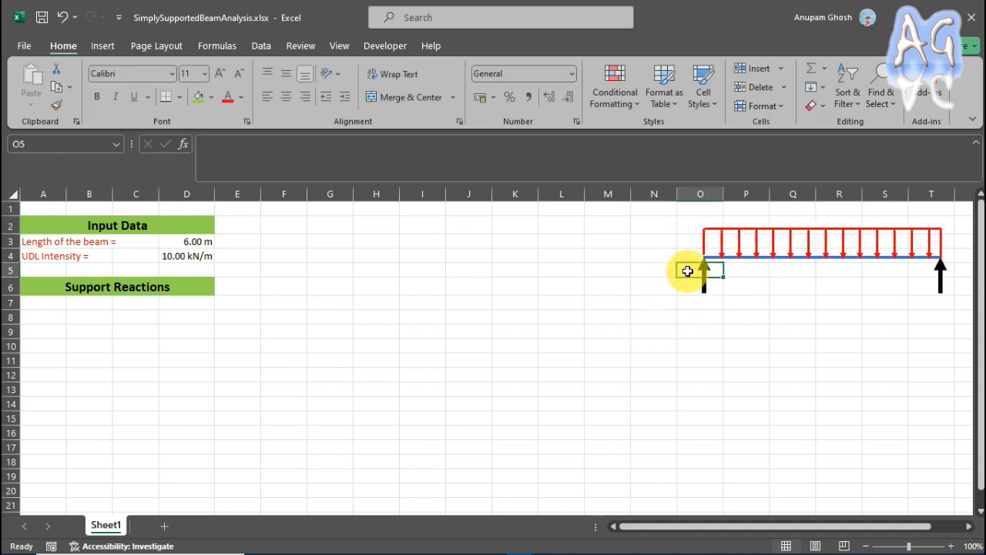
{"action": "type", "text": "A"}
{"action": "left_click", "coordinate": [793, 315]}
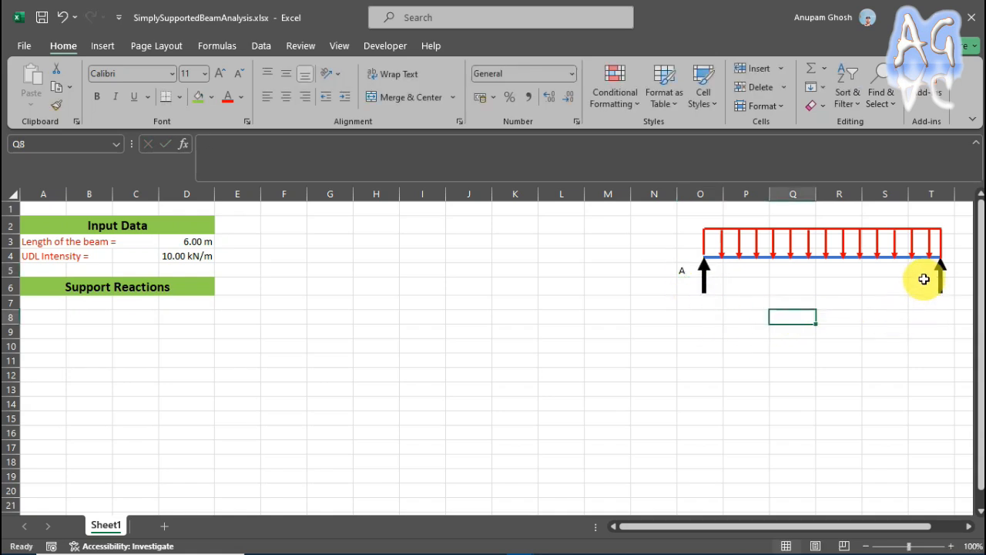
{"action": "left_click", "coordinate": [922, 270]}
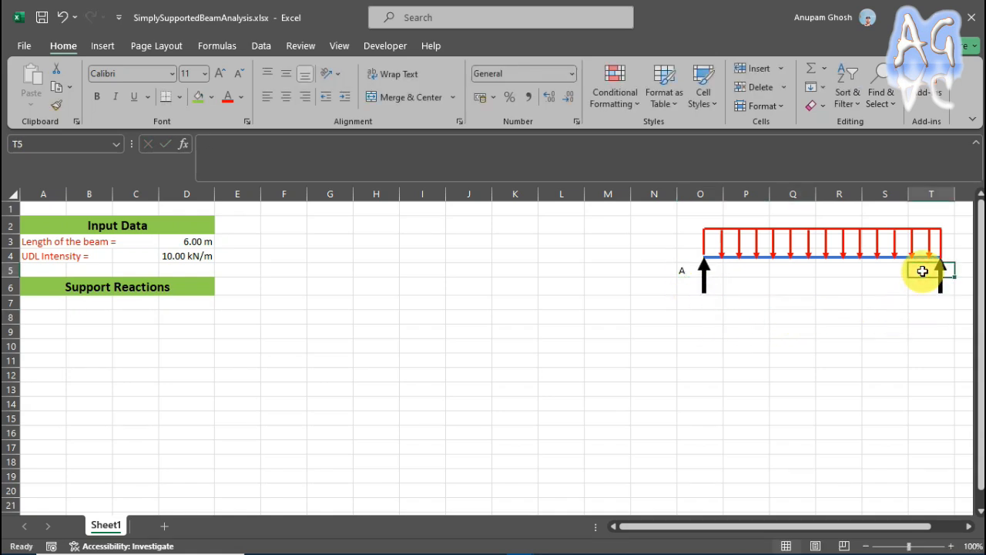
{"action": "type", "text": "B"}
{"action": "left_click", "coordinate": [934, 316]}
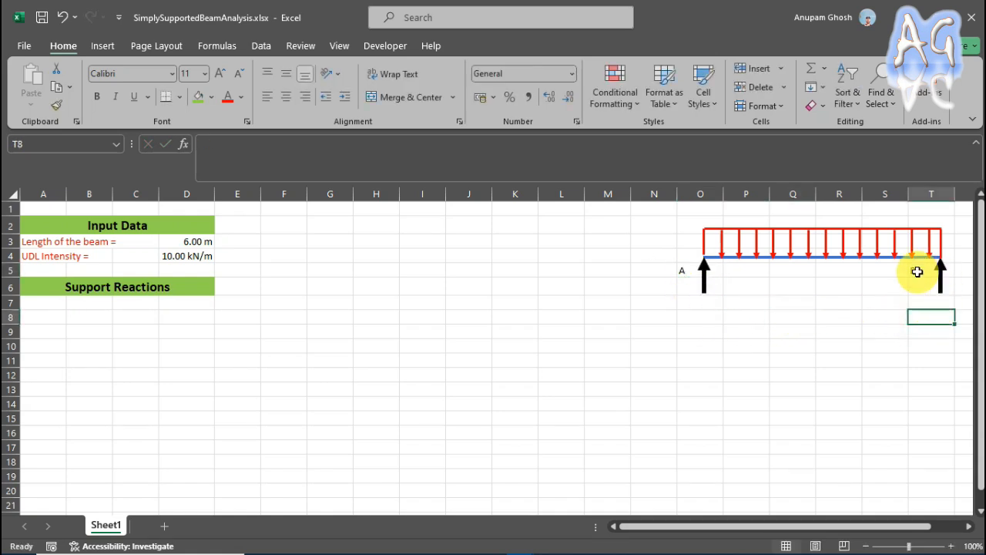
Enter the labels "Reaction at support A =" in A8 and "Reaction at support B =" in A9.
{"action": "left_click", "coordinate": [54, 317]}
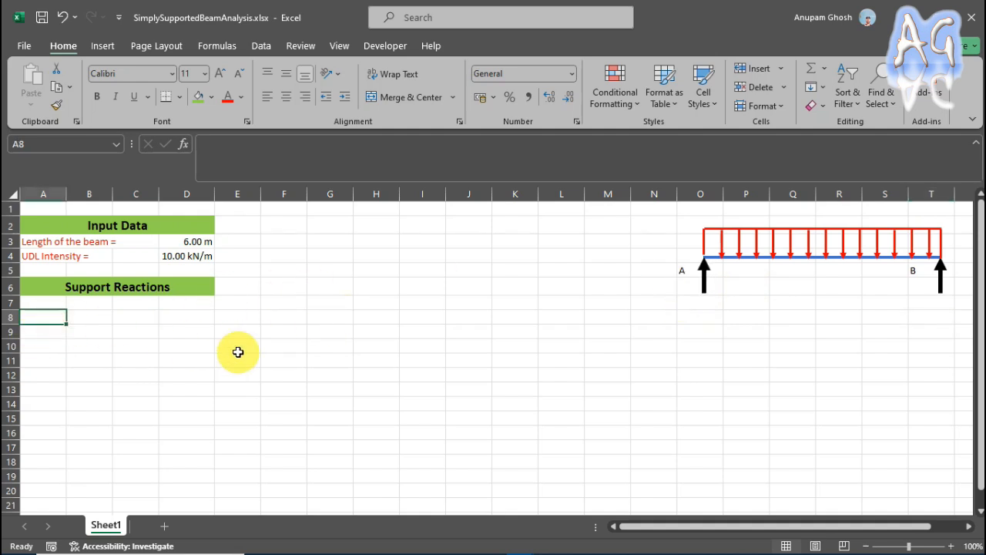
{"action": "type", "text": "Reaction "}
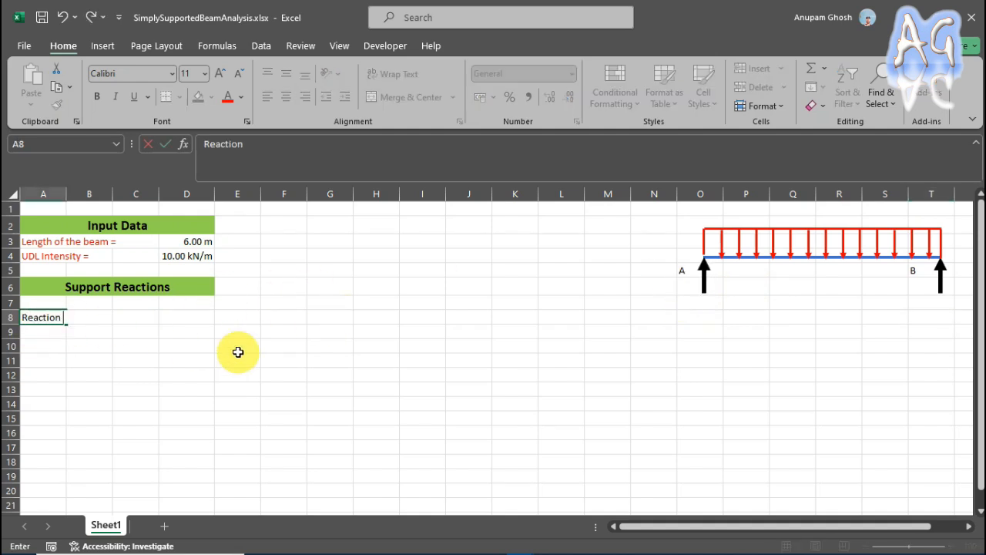
{"action": "type", "text": "at support A"}
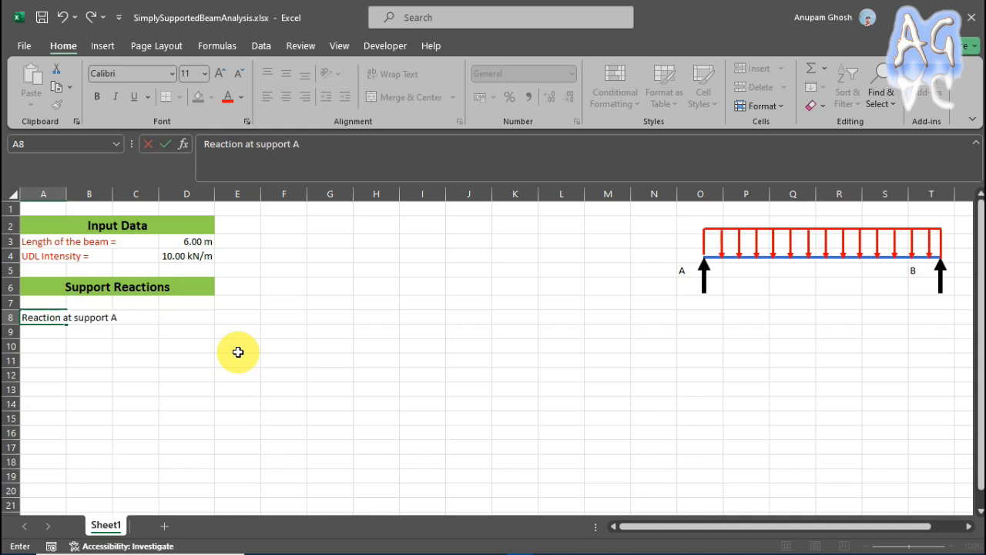
{"action": "type", "text": " ="}
{"action": "key", "text": "Return"}
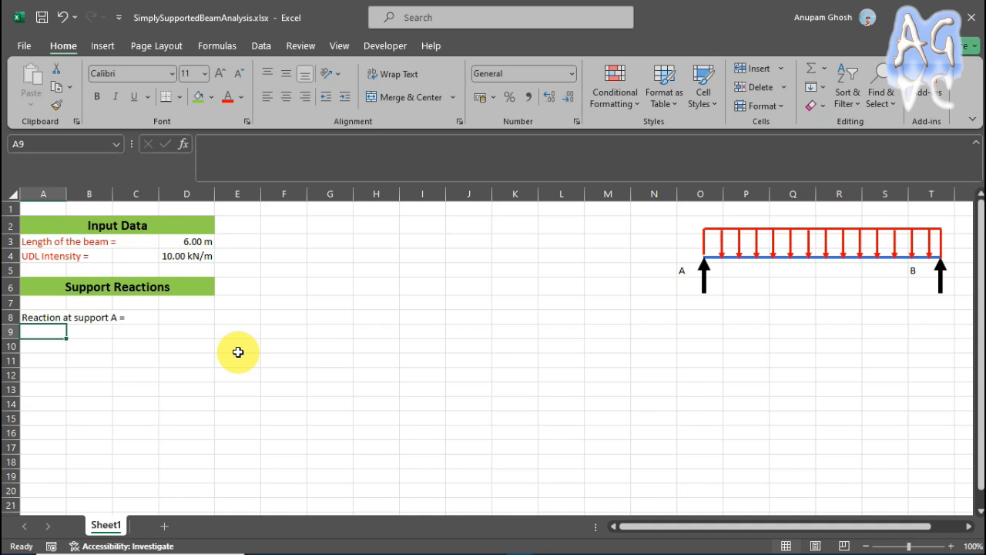
{"action": "type", "text": "Re"}
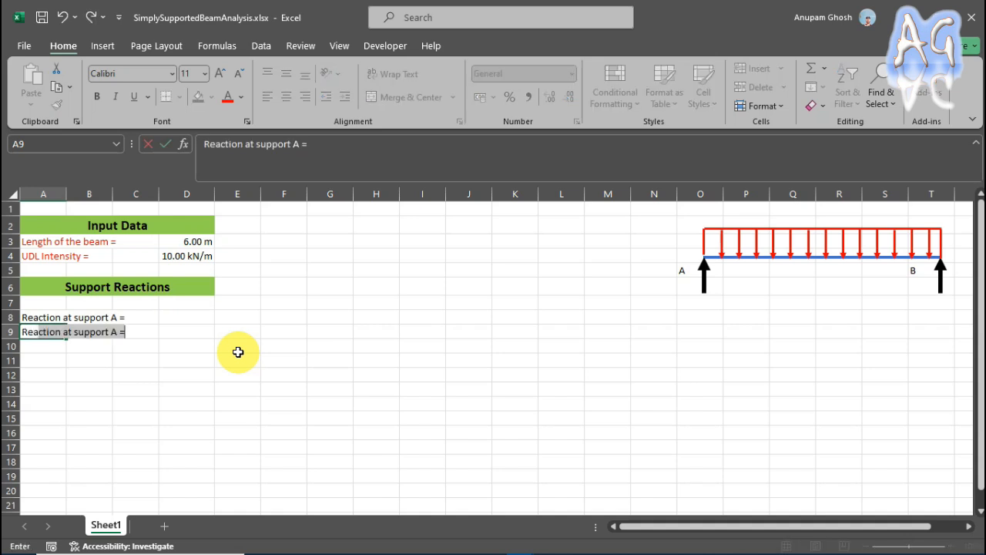
{"action": "key", "text": "Tab"}
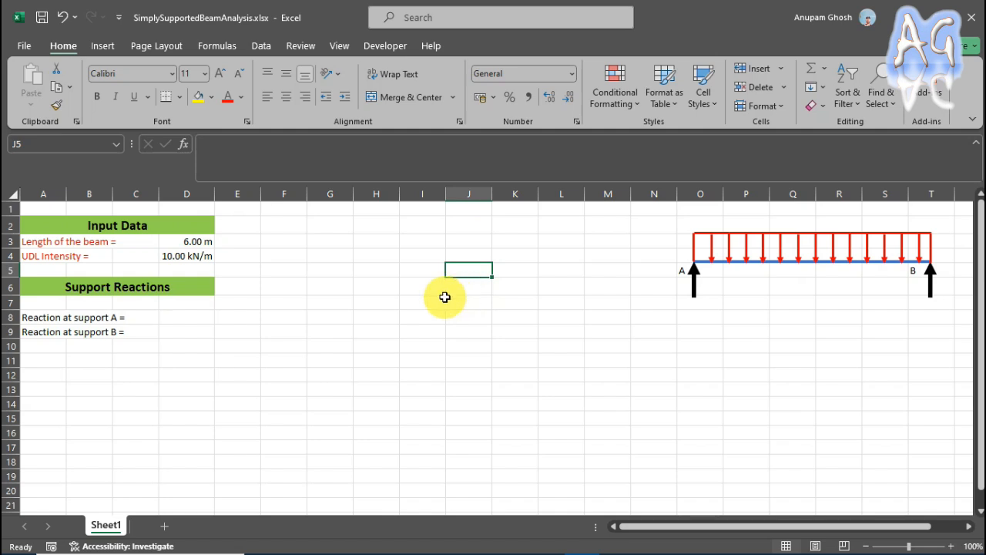
Define the name L for the beam length cell D3, scoped to Sheet1.
{"action": "left_click", "coordinate": [183, 242]}
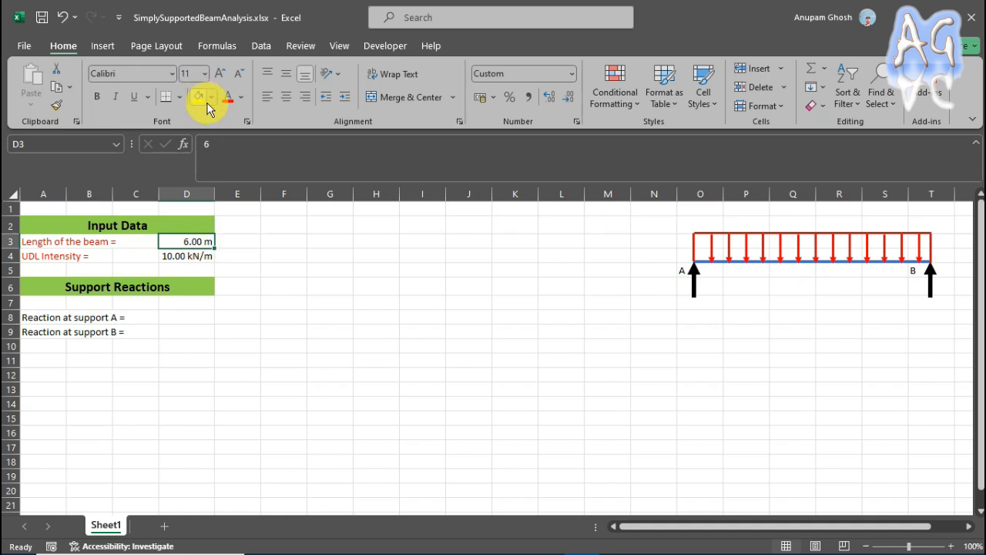
{"action": "left_click", "coordinate": [218, 46]}
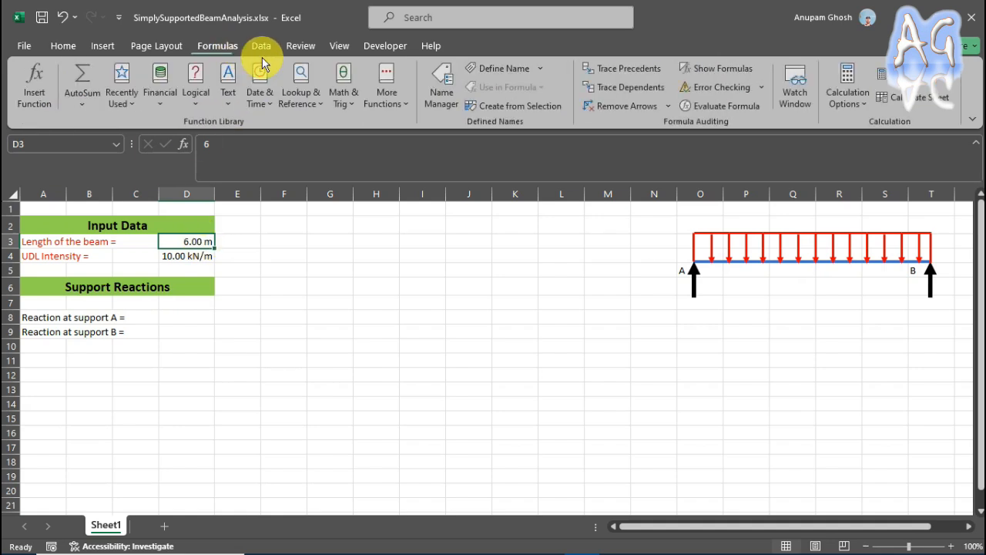
{"action": "left_click", "coordinate": [509, 68]}
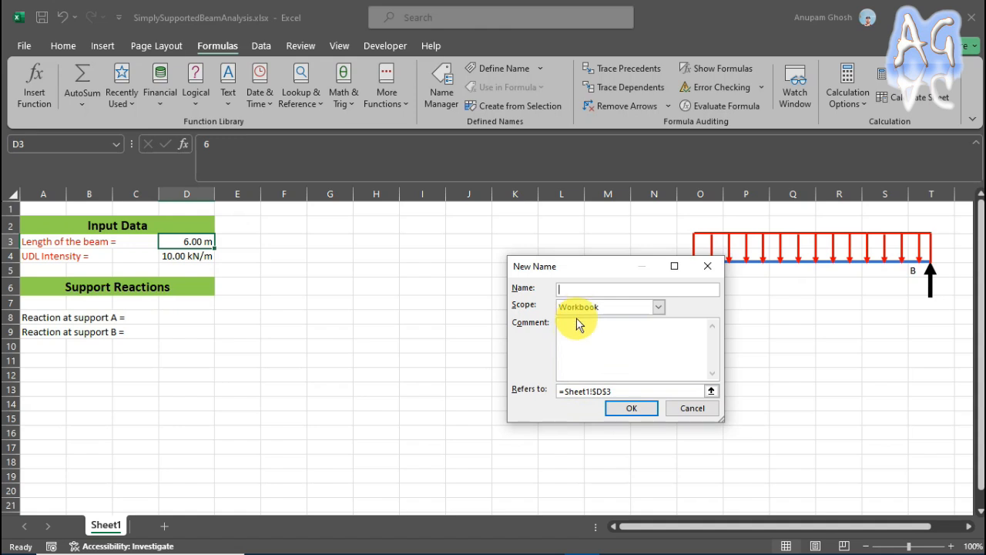
{"action": "left_click", "coordinate": [586, 290]}
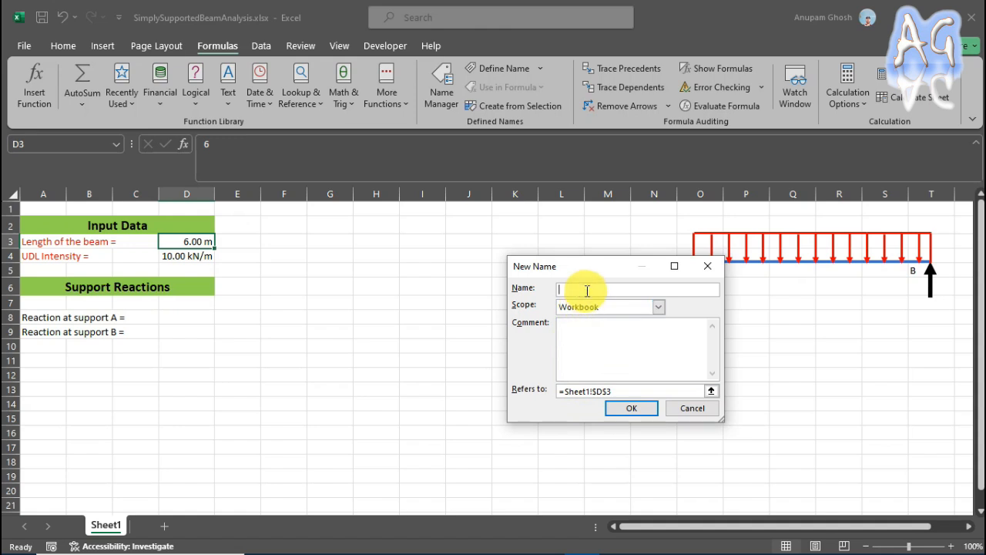
{"action": "type", "text": "L"}
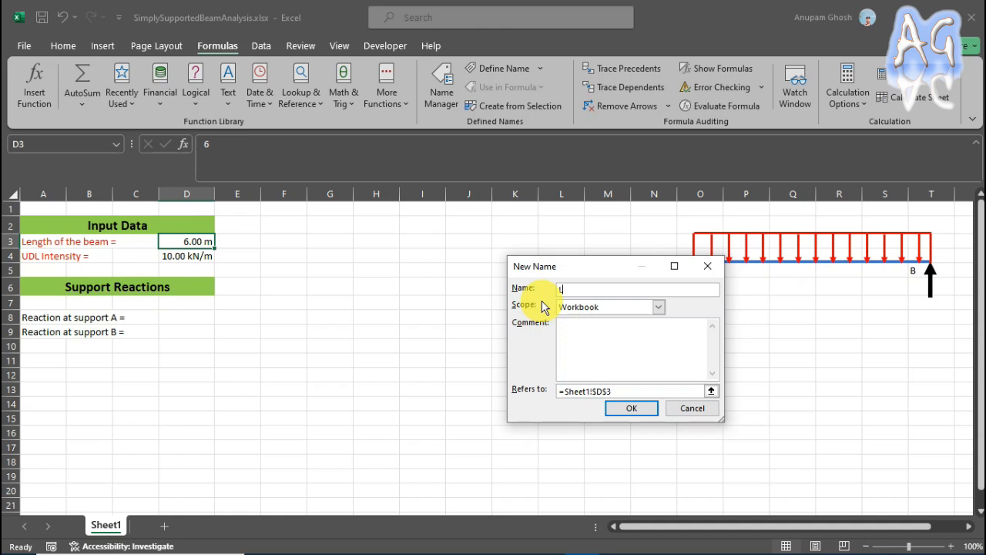
{"action": "left_click", "coordinate": [663, 305]}
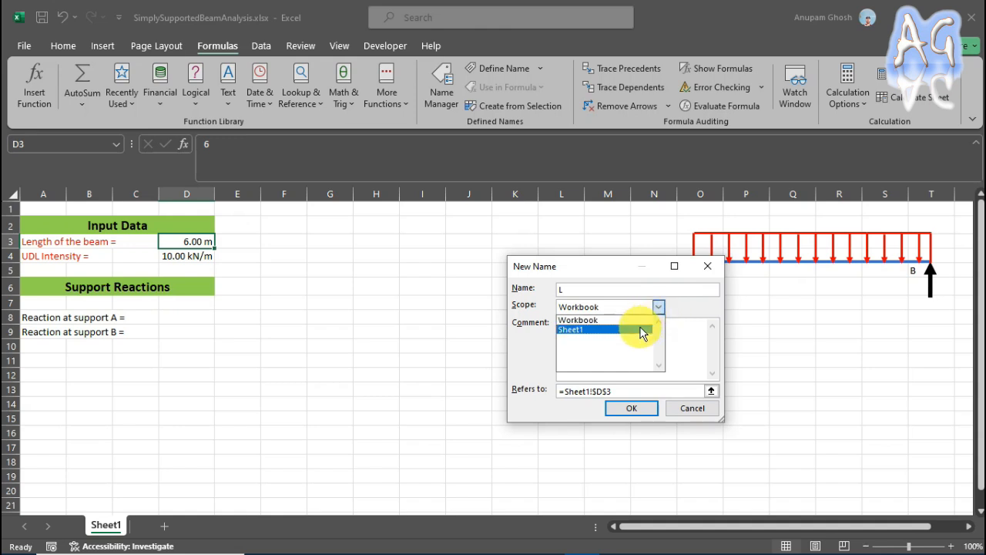
{"action": "left_click", "coordinate": [639, 328]}
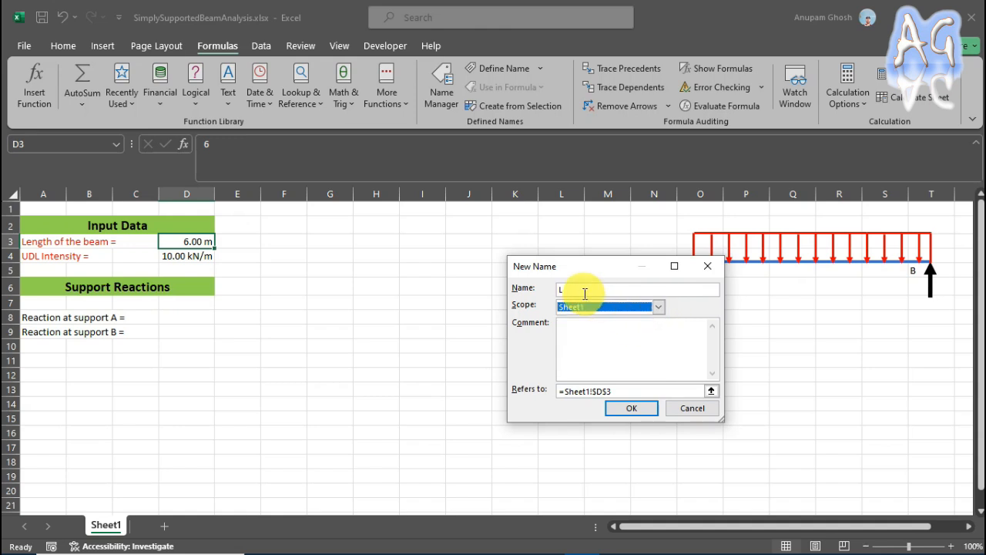
{"action": "left_click", "coordinate": [622, 409]}
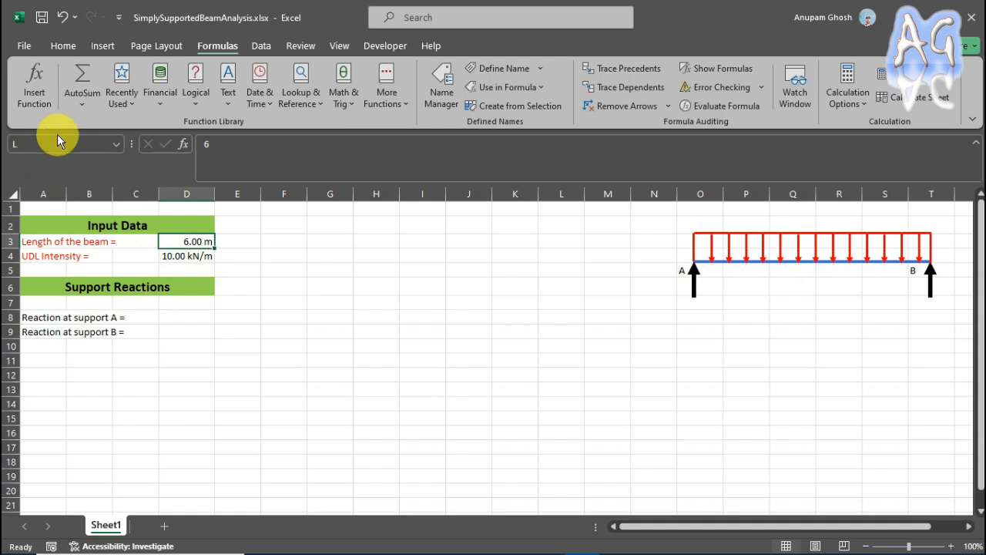
Define the name W for the UDL intensity cell D4, scoped to Sheet1.
{"action": "left_click", "coordinate": [178, 259]}
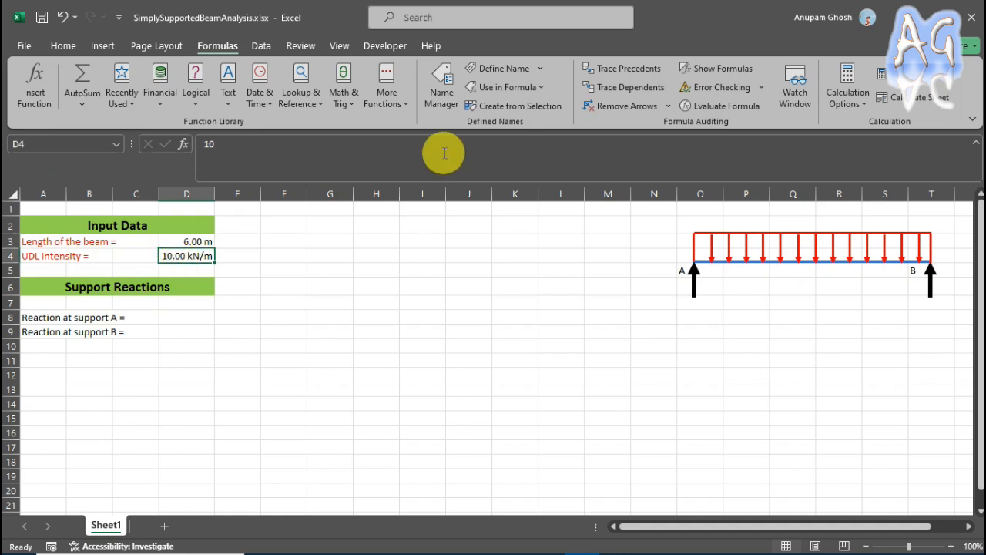
{"action": "left_click", "coordinate": [496, 71]}
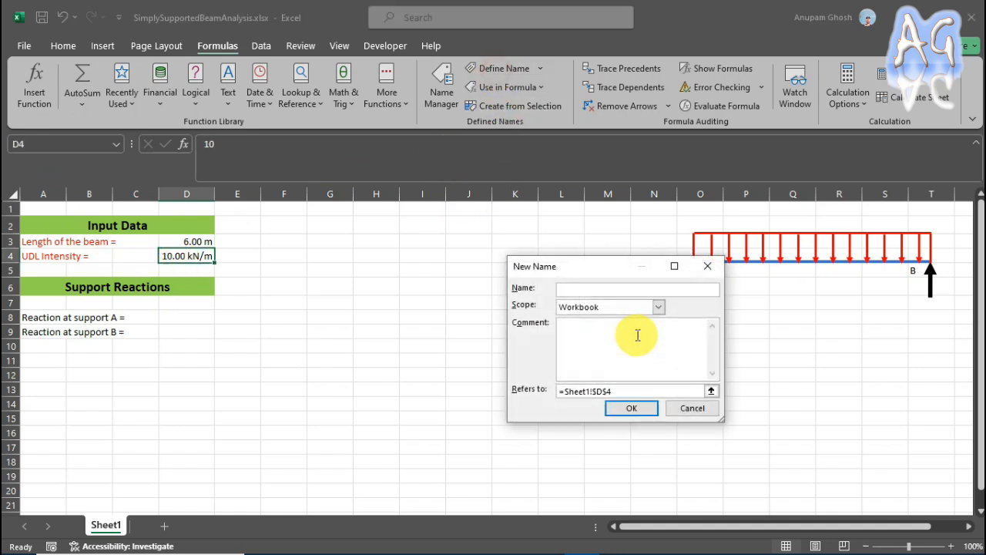
{"action": "type", "text": "W"}
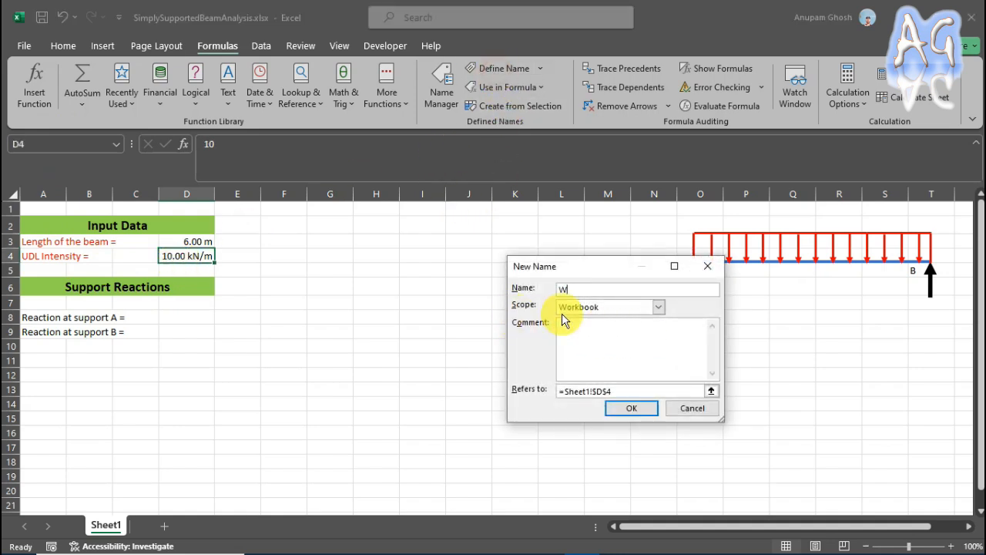
{"action": "left_click", "coordinate": [659, 306]}
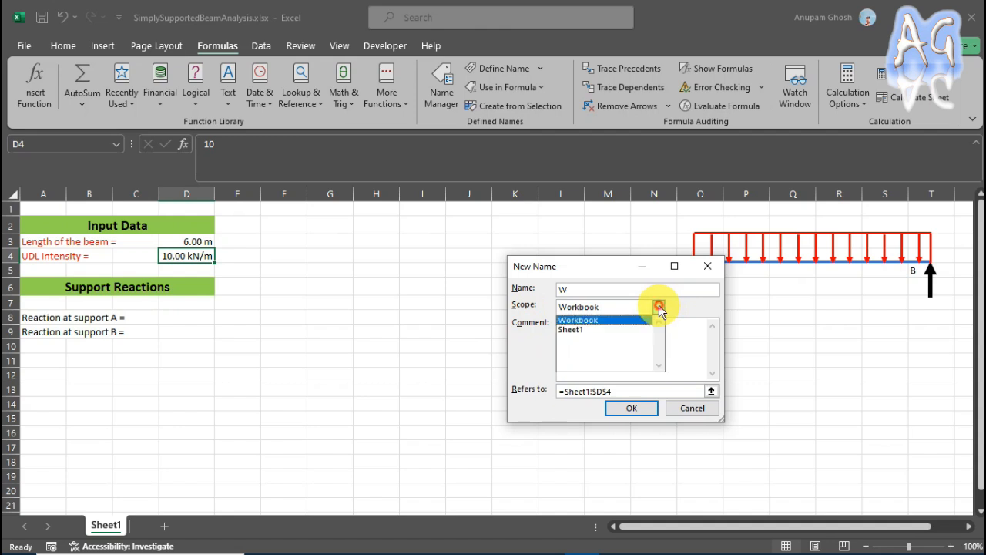
{"action": "left_click", "coordinate": [588, 328]}
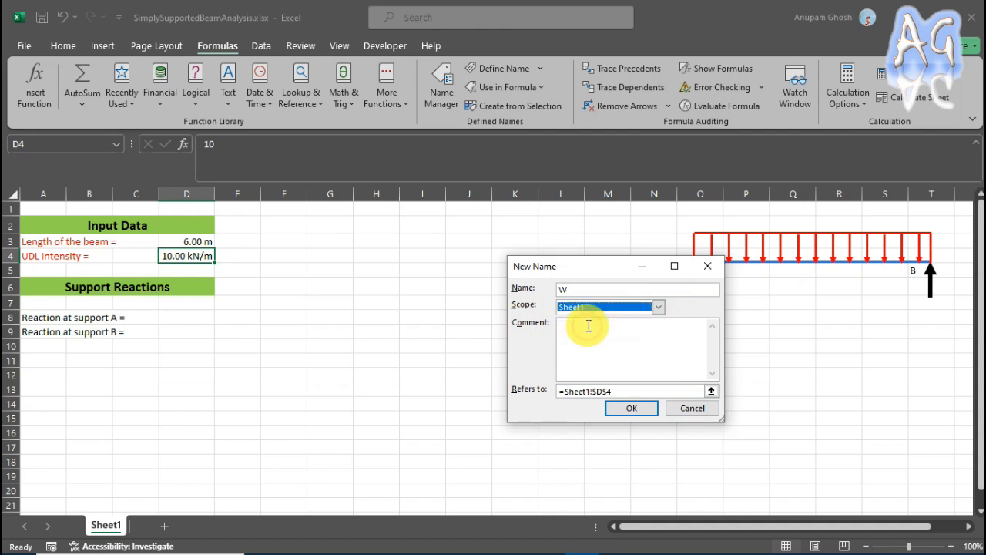
{"action": "left_click", "coordinate": [611, 412]}
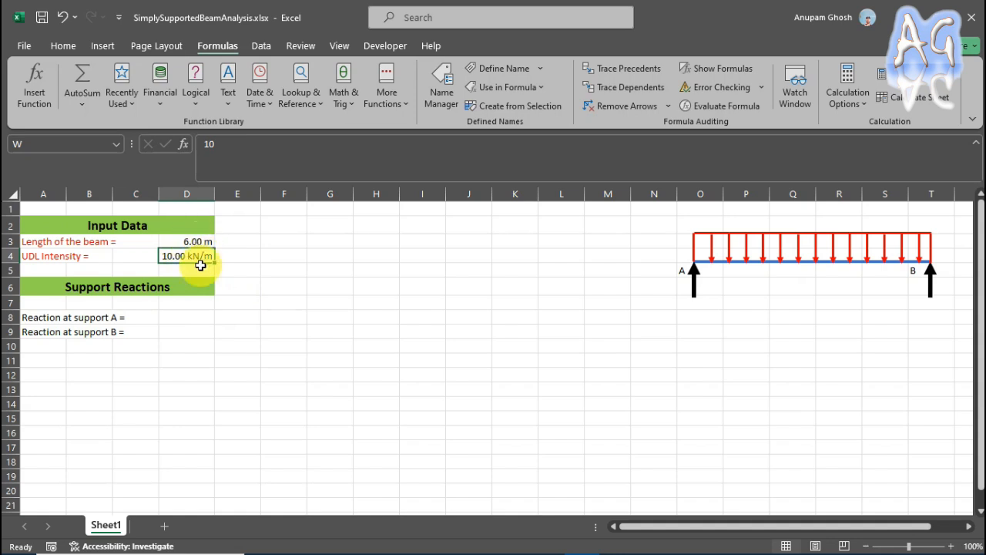
Calculate the reaction at support A in D8 with the formula =W*L/2.
{"action": "left_click", "coordinate": [192, 318]}
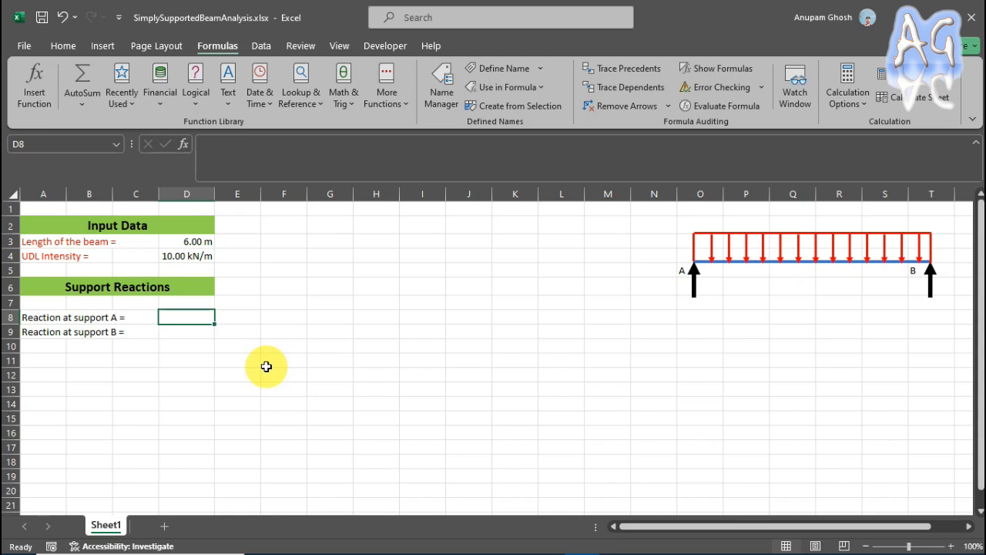
{"action": "type", "text": "="}
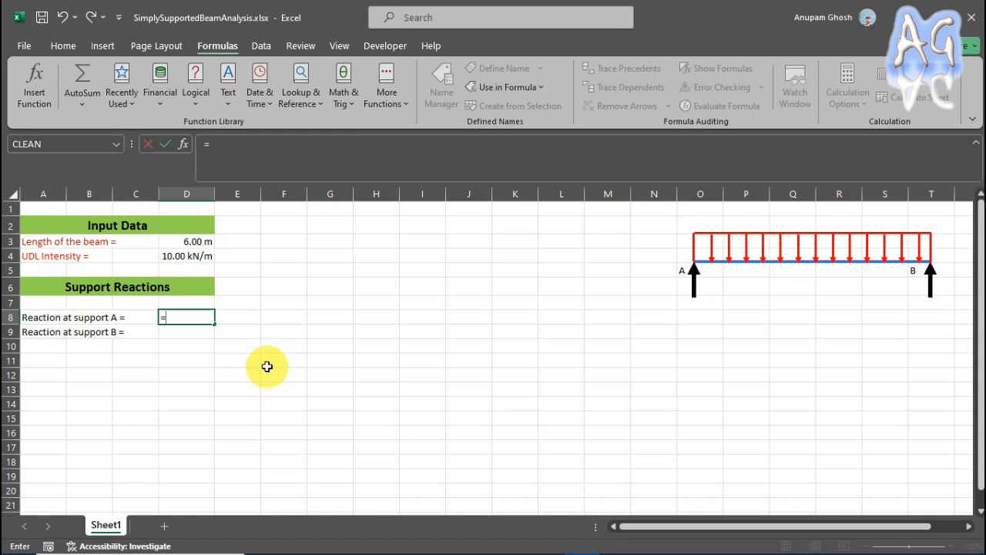
{"action": "type", "text": "w*"}
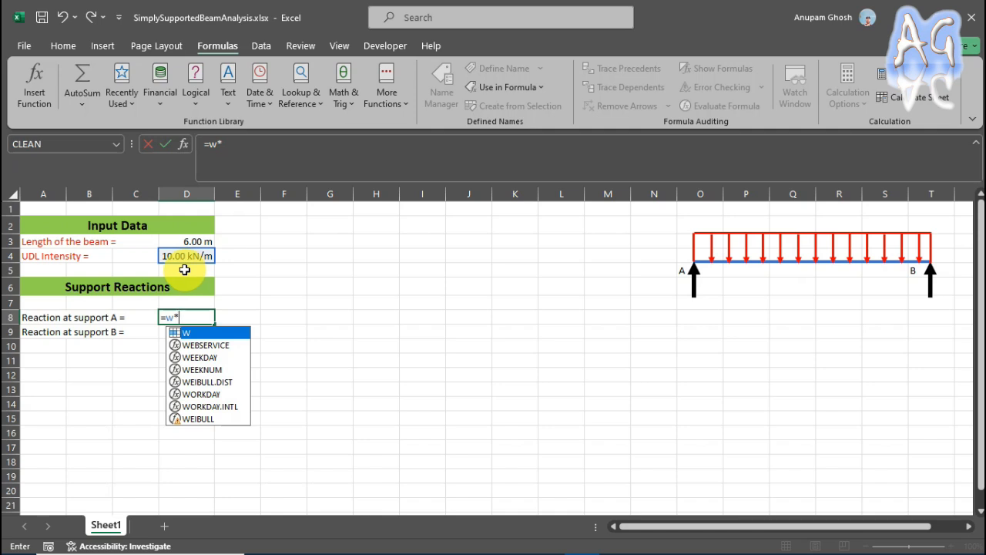
{"action": "type", "text": "l"}
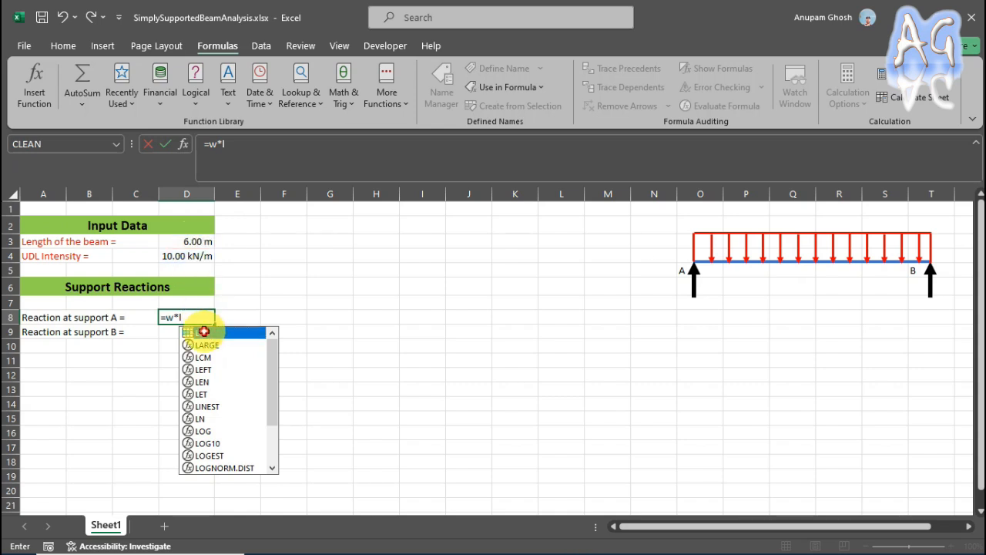
{"action": "double_click", "coordinate": [205, 331]}
{"action": "left_click", "coordinate": [206, 320]}
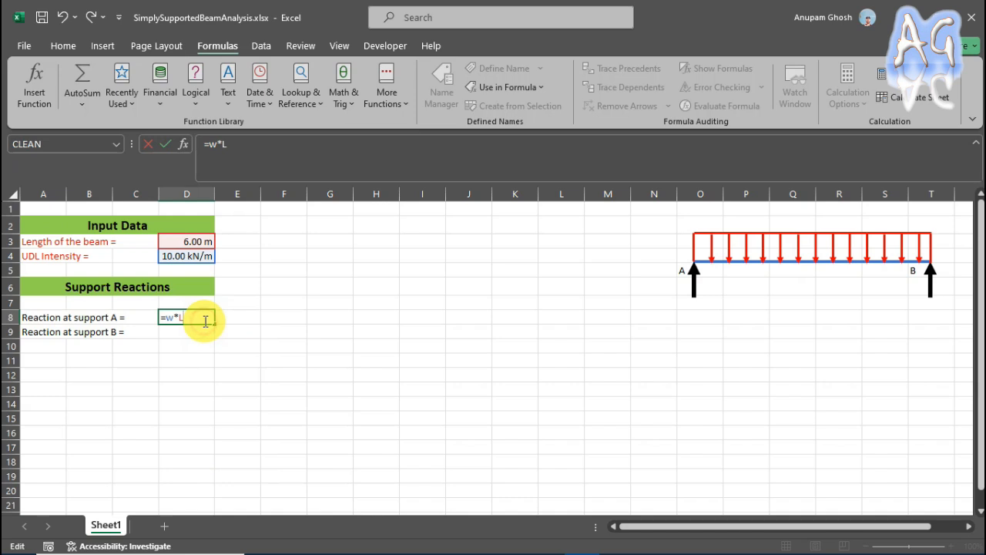
{"action": "type", "text": "/2"}
{"action": "key", "text": "Return"}
{"action": "left_click", "coordinate": [202, 316]}
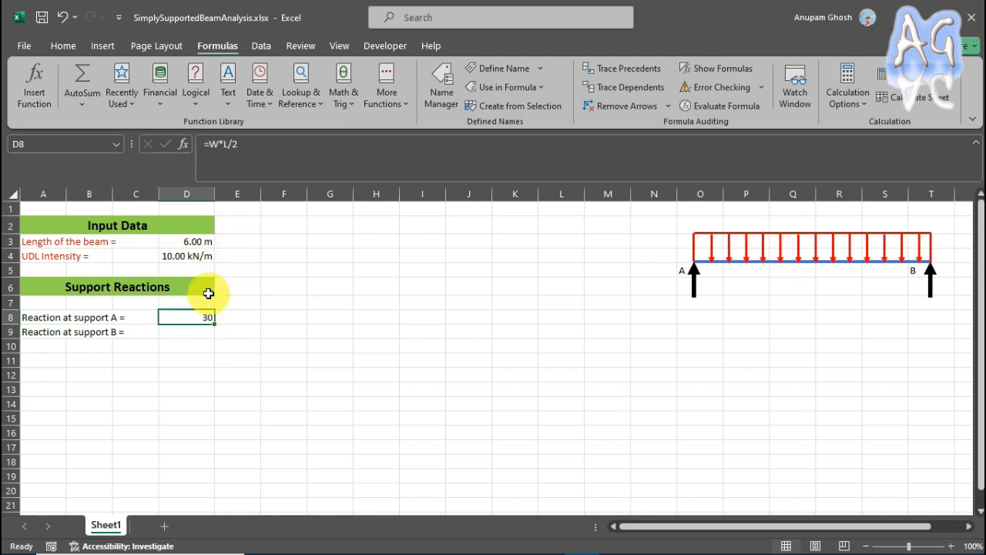
Set the beam length in D3 to 5 m and check the reaction formula in D8.
{"action": "left_click", "coordinate": [193, 243]}
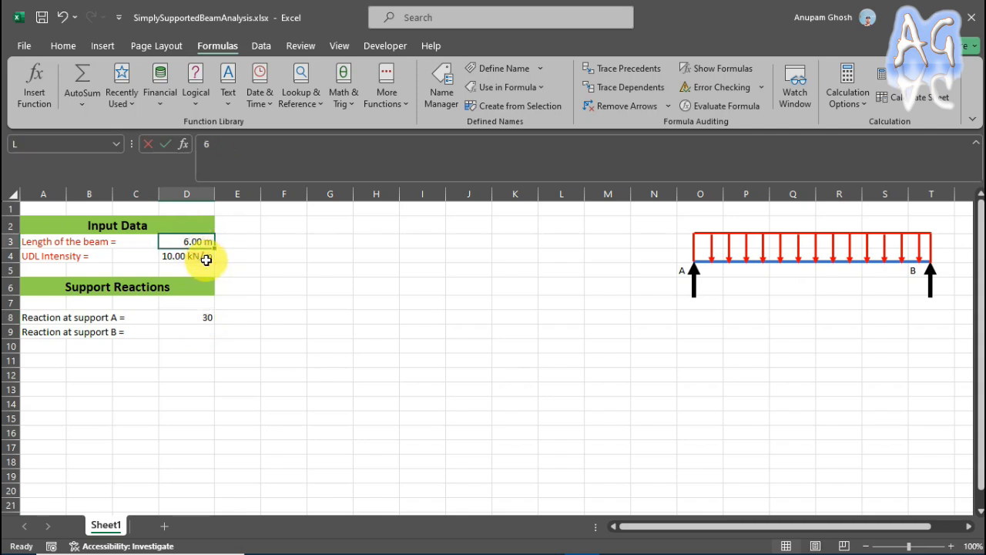
{"action": "type", "text": "5"}
{"action": "left_click", "coordinate": [222, 255]}
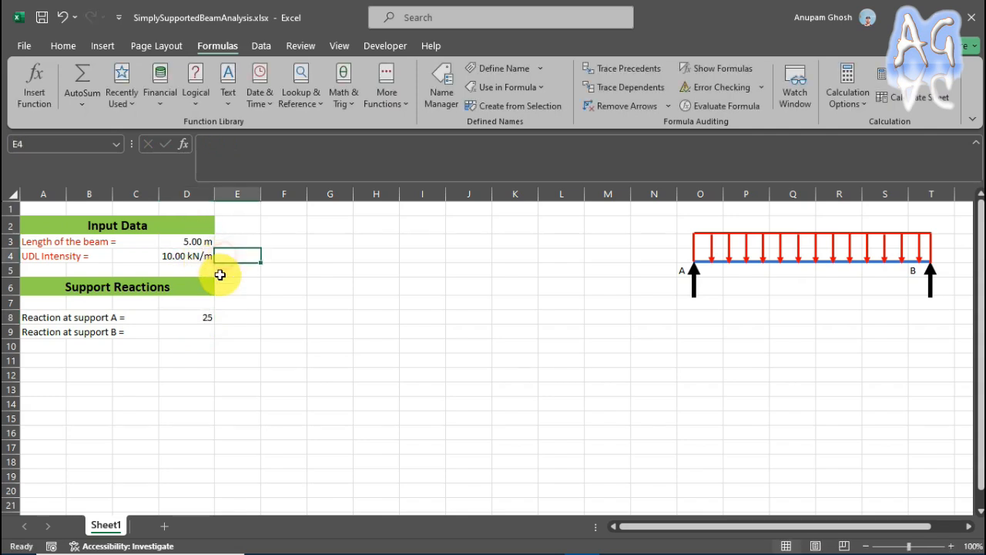
{"action": "left_click", "coordinate": [190, 318]}
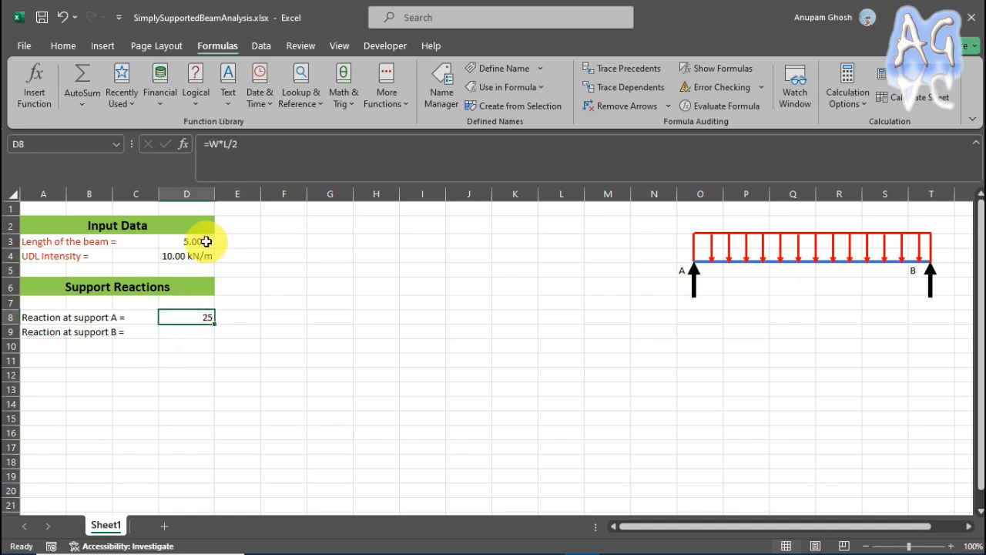
Calculate the reaction at support B in D9 with the formula =W*L/2.
{"action": "left_click", "coordinate": [189, 332]}
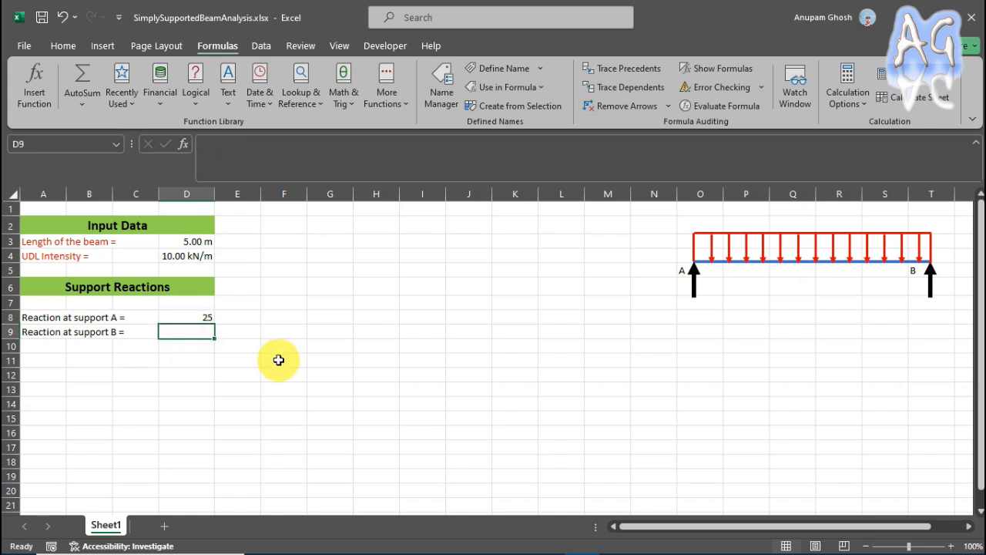
{"action": "type", "text": "=w*"}
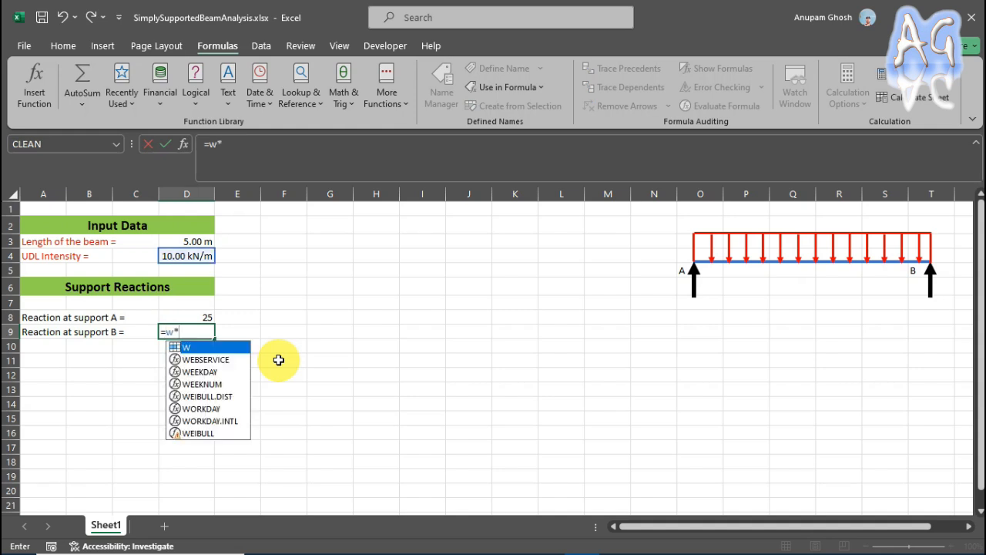
{"action": "type", "text": "l"}
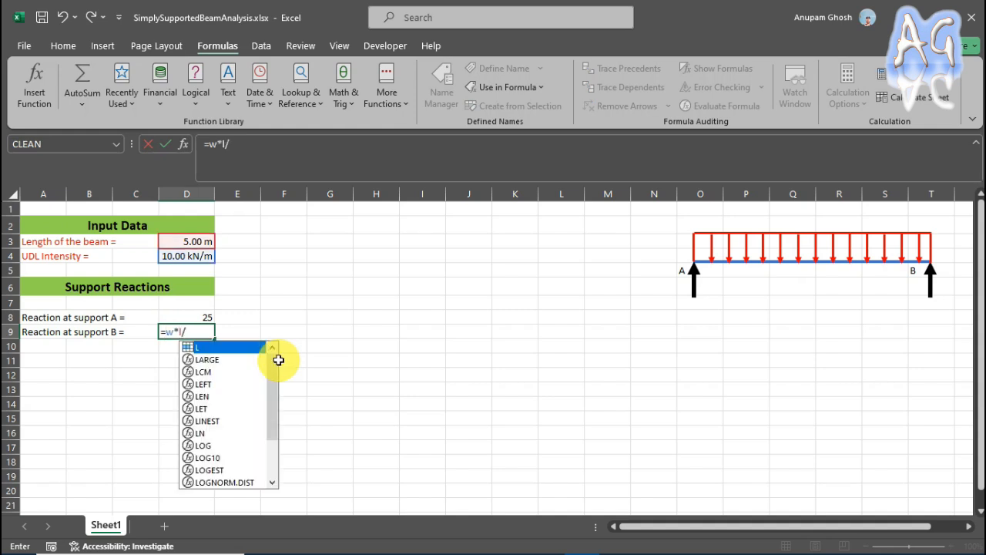
{"action": "type", "text": "/2"}
{"action": "key", "text": "Return"}
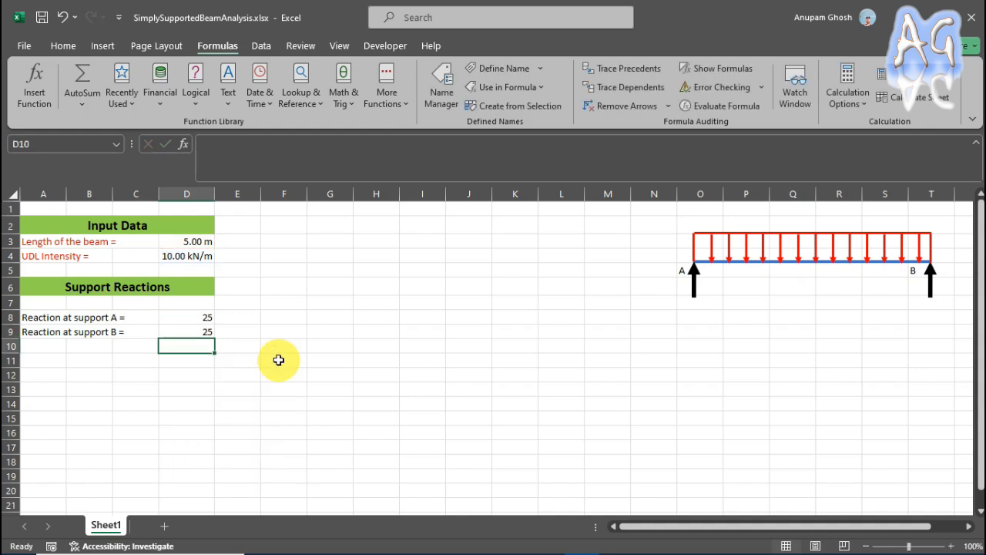
Apply the custom number format 0.00 "kN" to the support A reaction in D8.
{"action": "left_click", "coordinate": [210, 320]}
{"action": "right_click", "coordinate": [209, 320]}
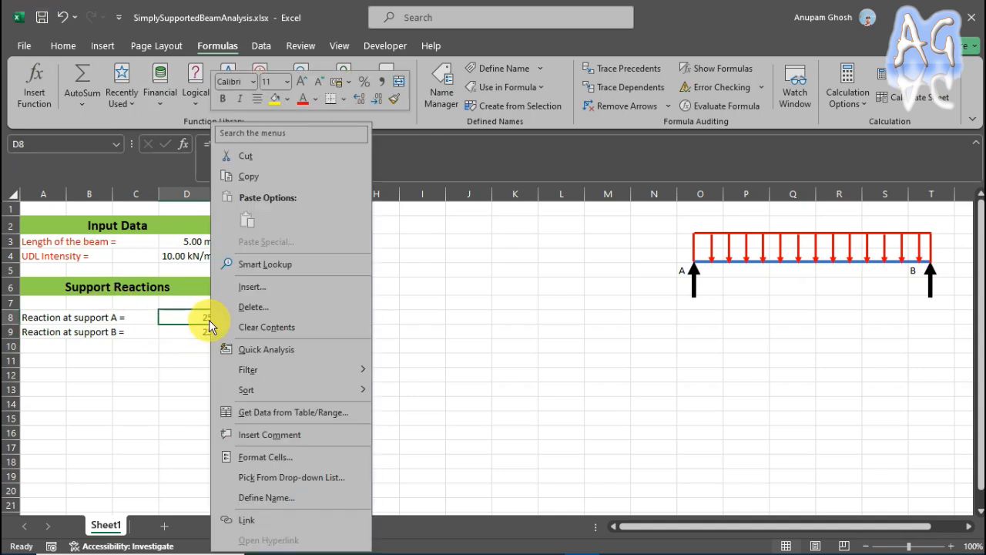
{"action": "left_click", "coordinate": [279, 459]}
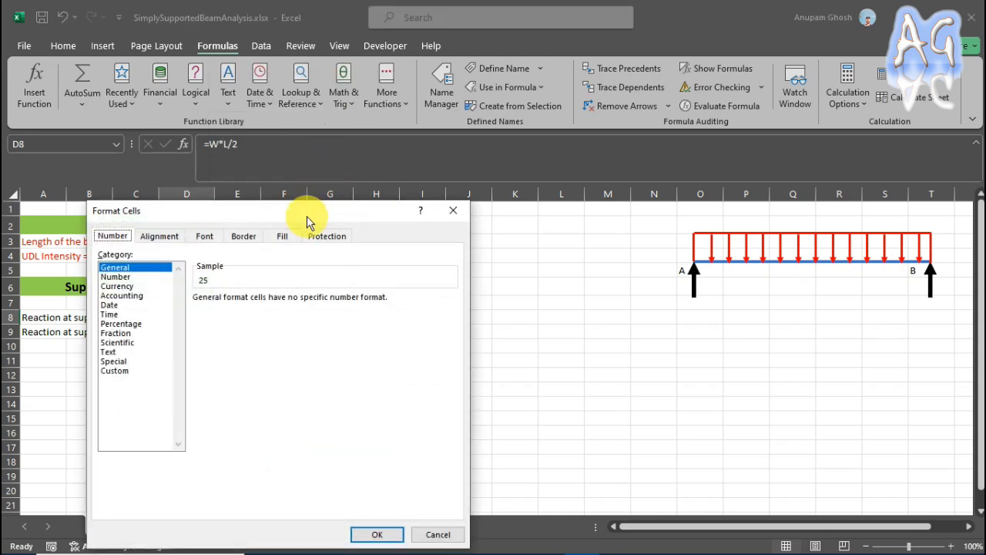
{"action": "left_click_drag", "start_coordinate": [306, 215], "coordinate": [616, 131]}
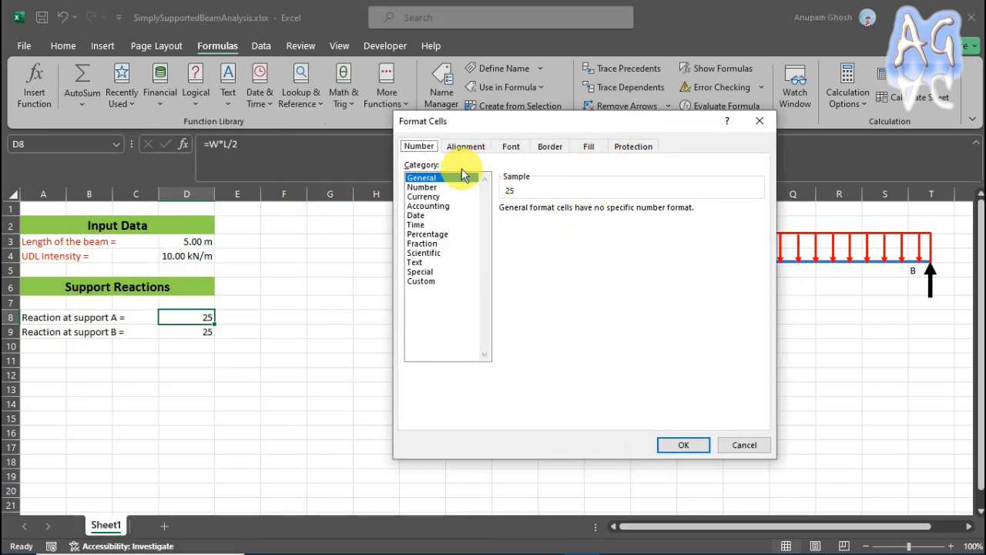
{"action": "left_click", "coordinate": [420, 281]}
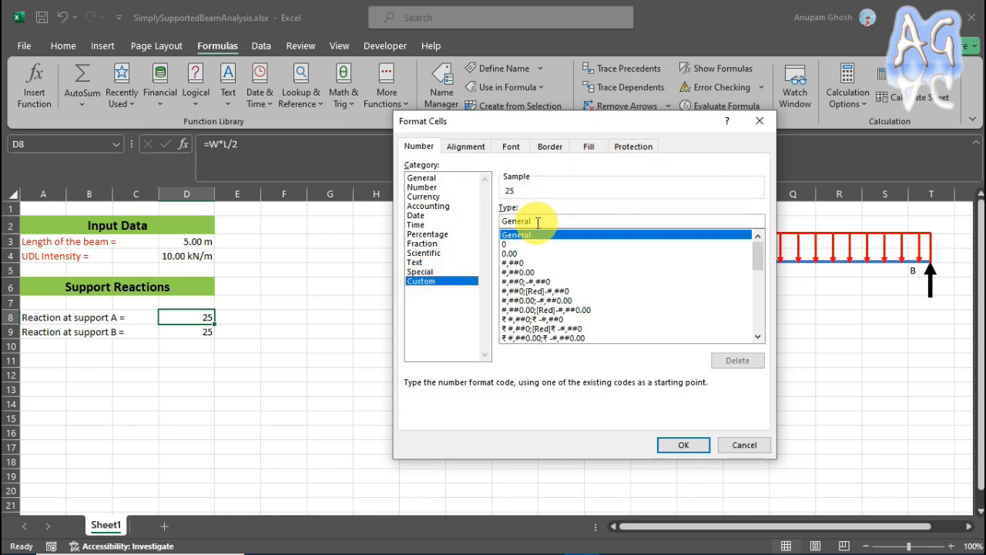
{"action": "double_click", "coordinate": [540, 220]}
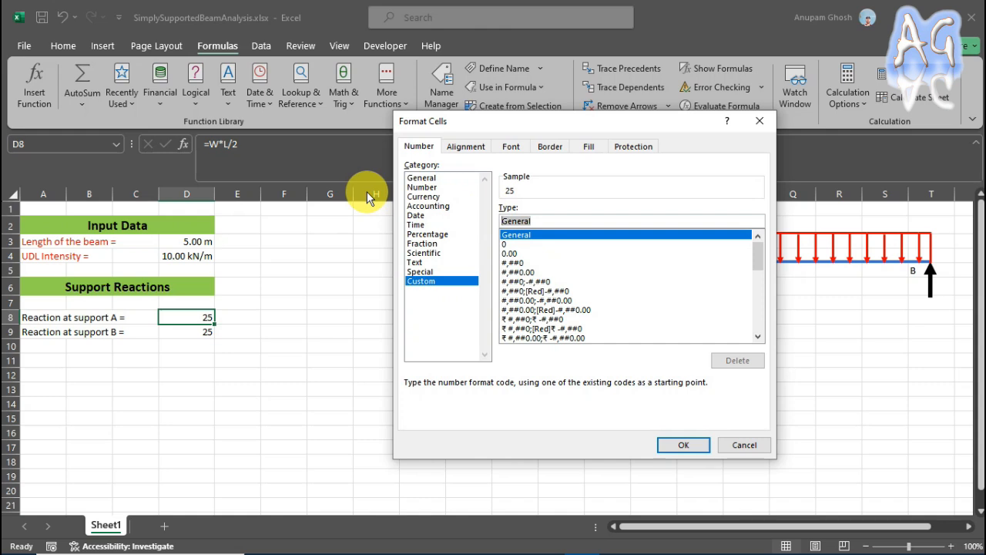
{"action": "type", "text": "0.00"}
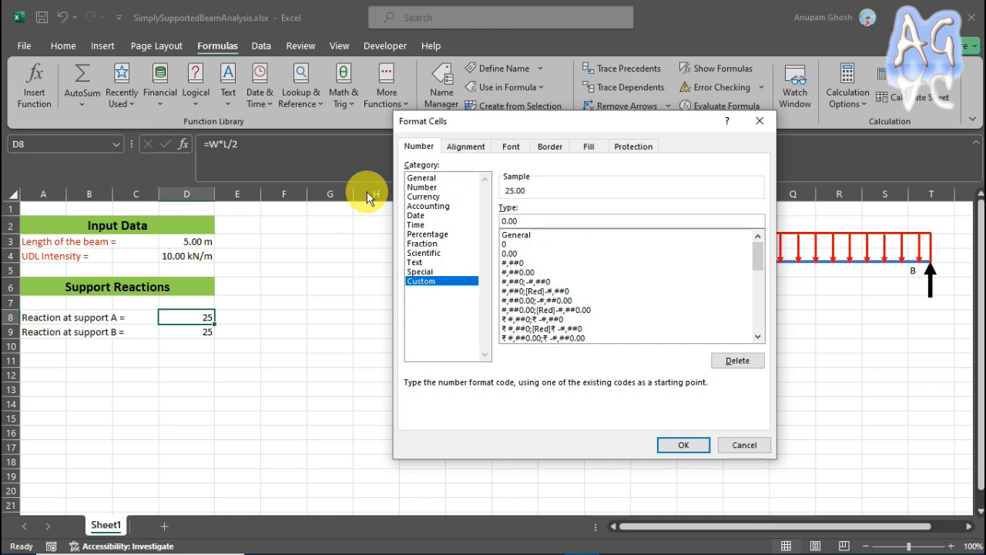
{"action": "type", "text": "\"kN\""}
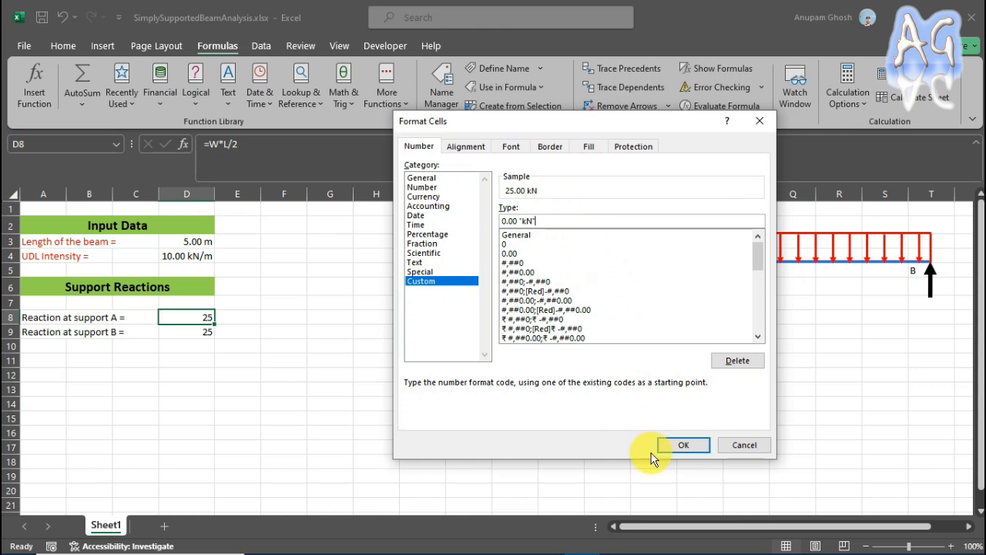
{"action": "left_click", "coordinate": [684, 444]}
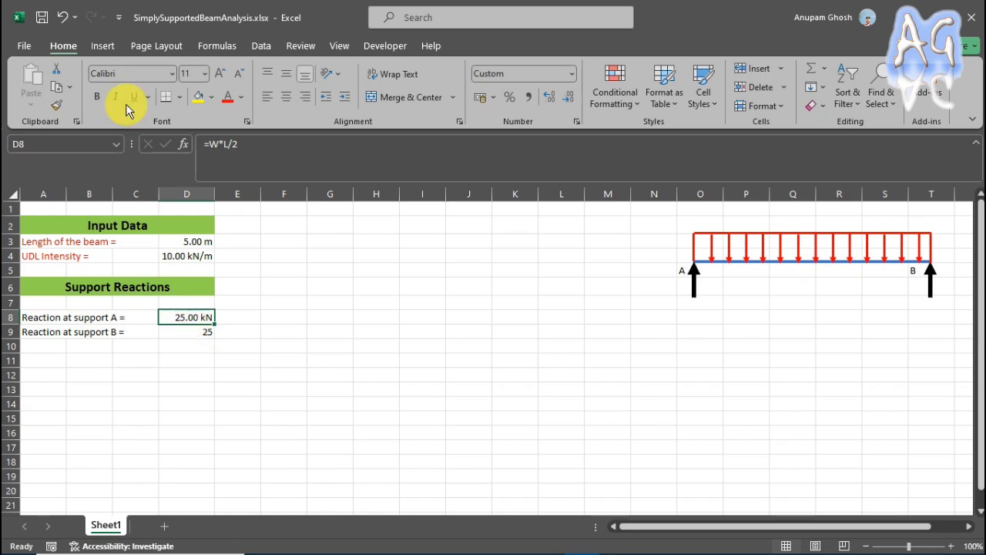
Copy the number format of the support A reaction in D8 to the support B reaction in D9.
{"action": "left_click", "coordinate": [62, 112]}
{"action": "left_click", "coordinate": [194, 332]}
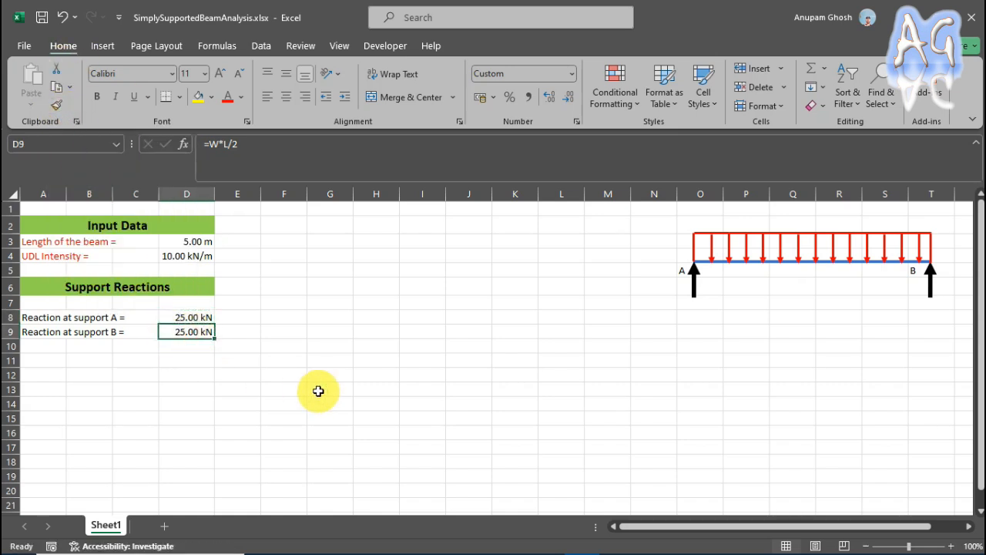
{"action": "left_click", "coordinate": [196, 314]}
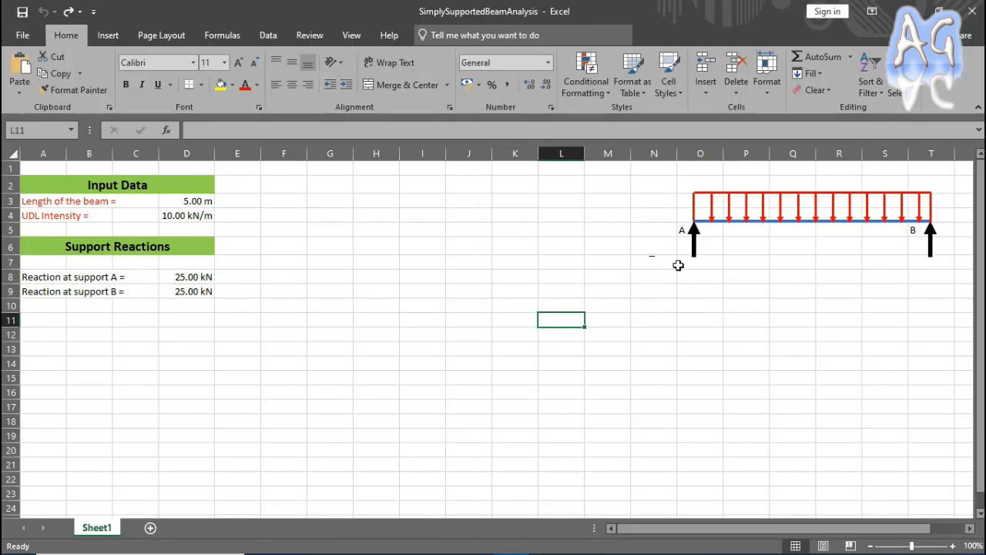
Nudge the grouped beam and load diagram slightly upward, clear of row 7.
{"action": "left_click", "coordinate": [723, 224]}
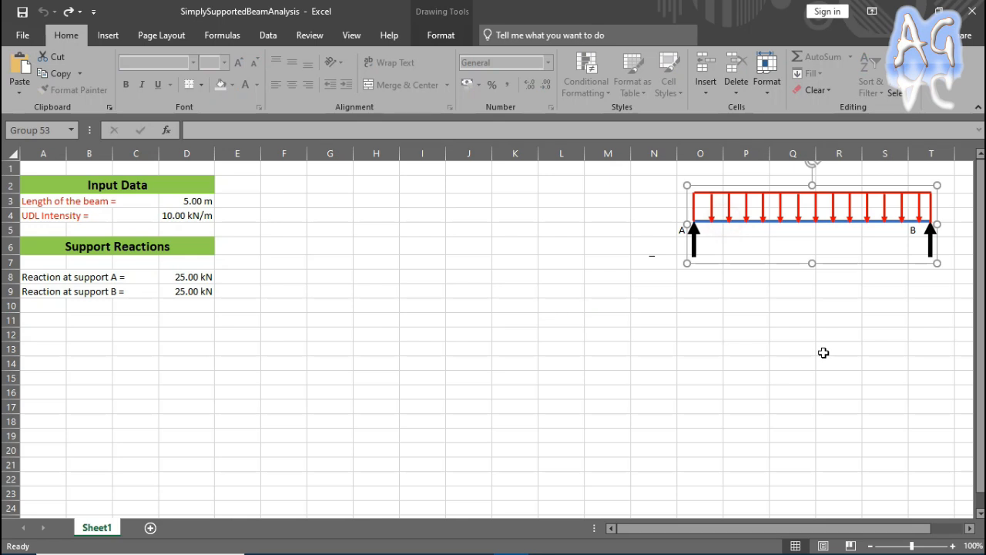
{"action": "key", "text": "Up"}
{"action": "key", "text": "Up"}
{"action": "key", "text": "Up"}
{"action": "key", "text": "Up"}
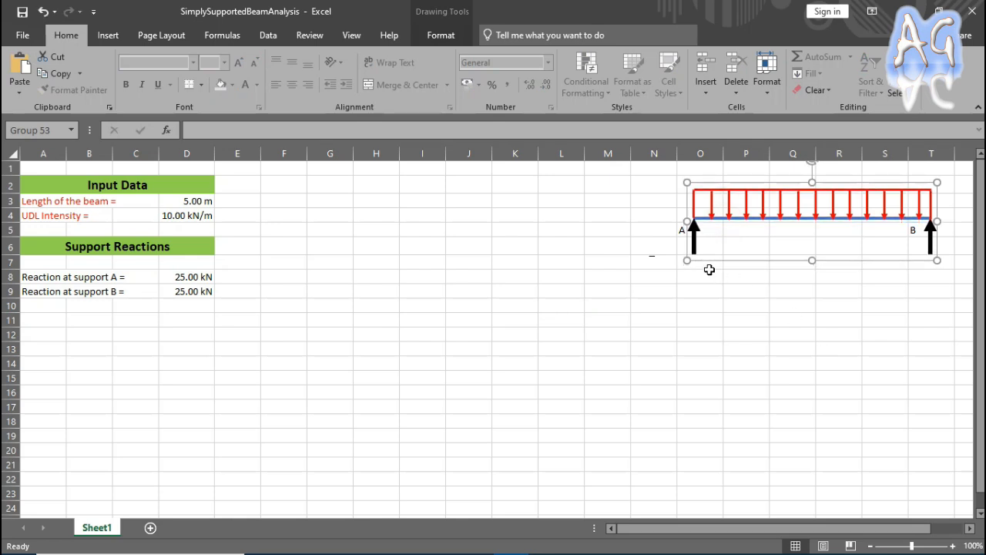
Enter the reaction labels "Ra =" in N7 and "Rb =" in S7 below the beam supports.
{"action": "left_click", "coordinate": [655, 268]}
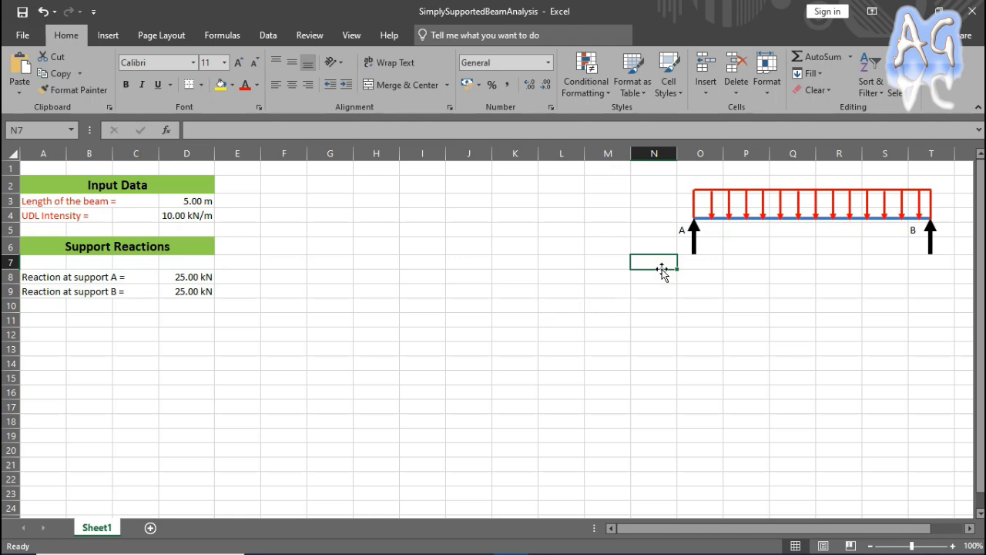
{"action": "type", "text": "Ra ="}
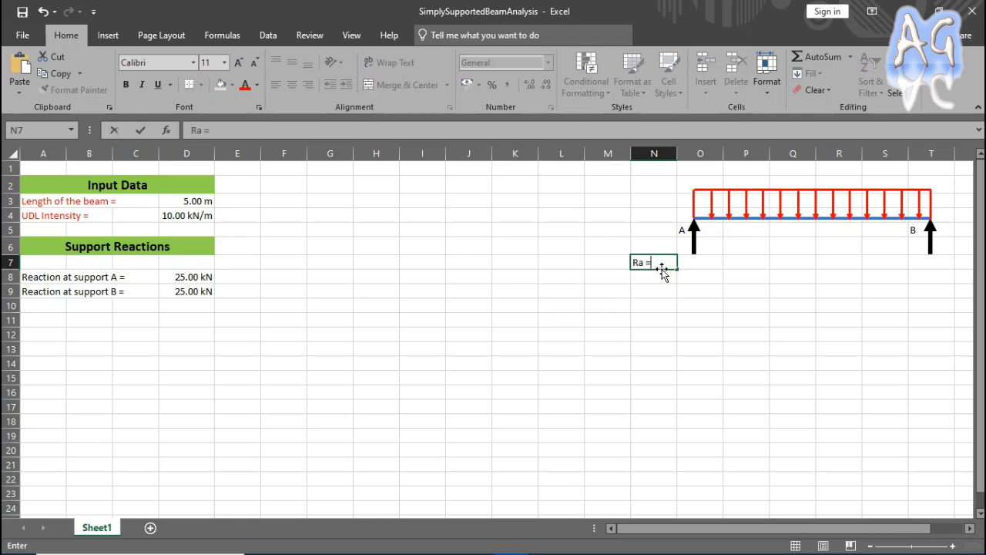
{"action": "left_click", "coordinate": [891, 263]}
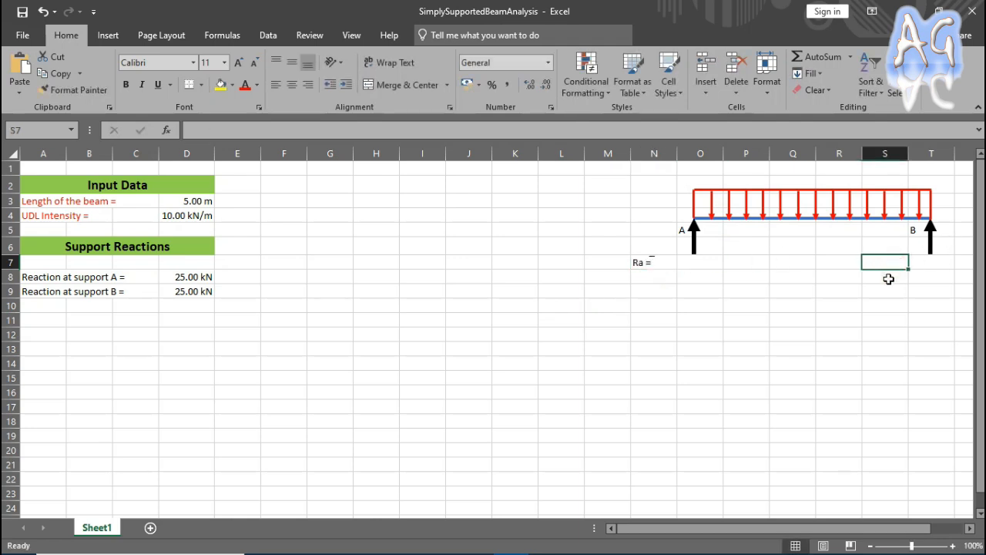
{"action": "type", "text": "Rb ="}
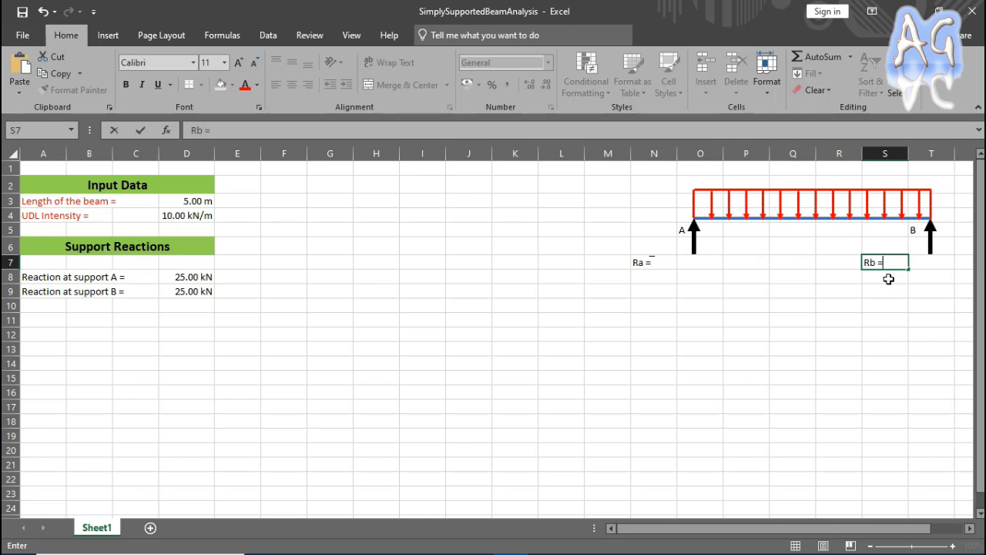
{"action": "left_click", "coordinate": [639, 289]}
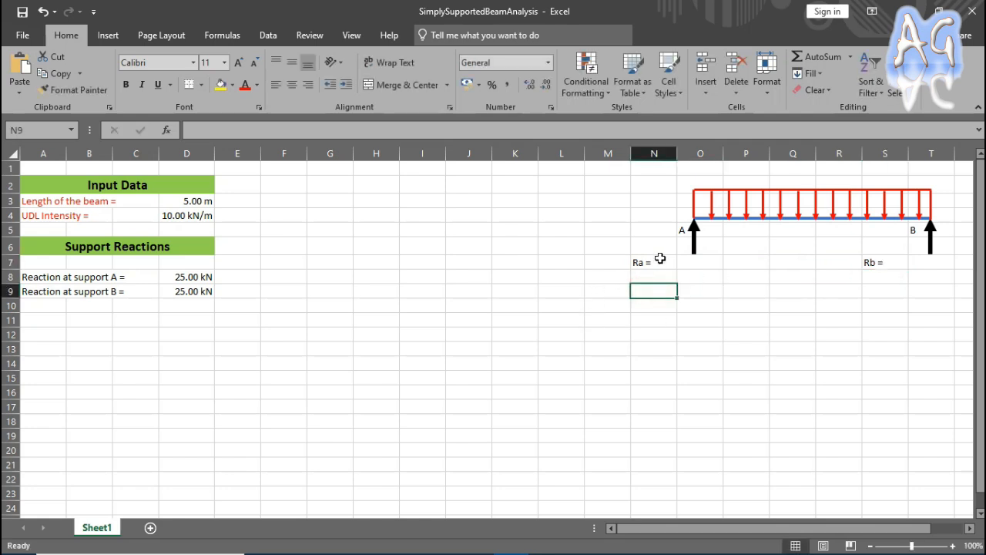
Format the letter a of the "Ra =" label in N7 as subscript.
{"action": "left_click", "coordinate": [651, 263]}
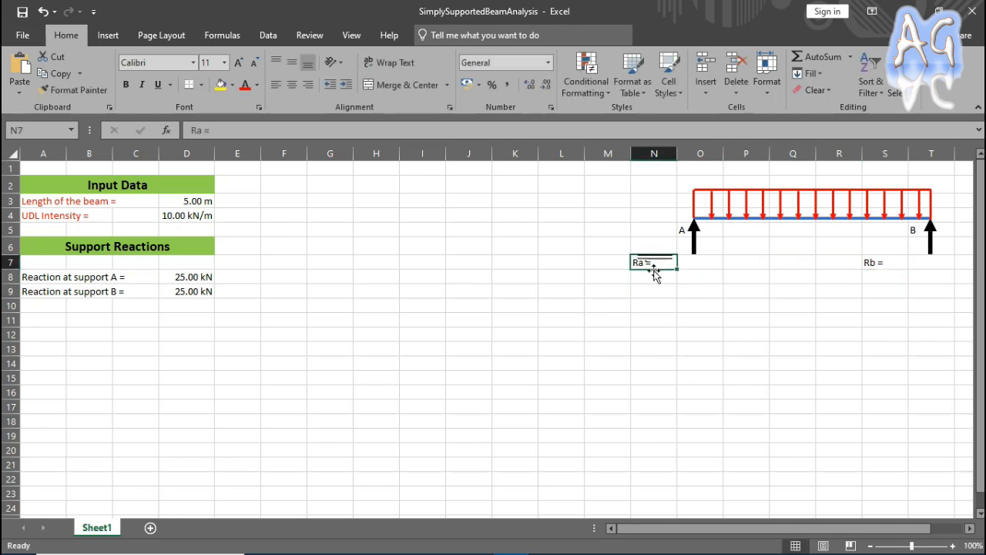
{"action": "double_click", "coordinate": [645, 266]}
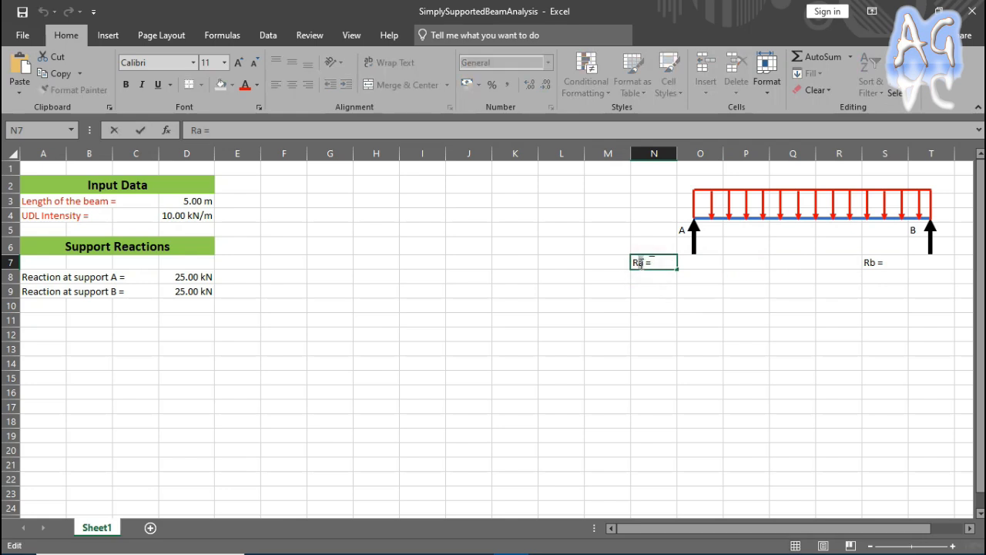
{"action": "right_click", "coordinate": [641, 265]}
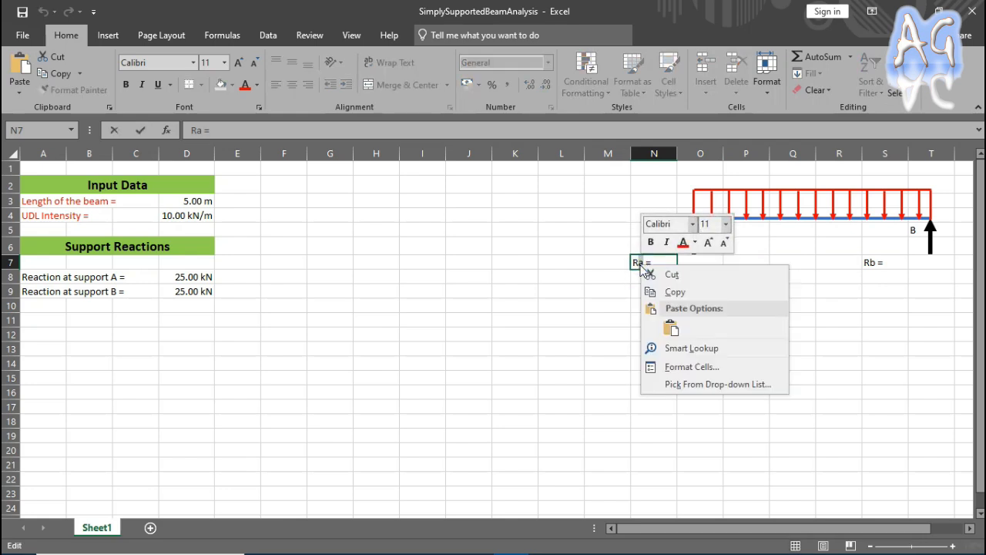
{"action": "left_click", "coordinate": [685, 368]}
{"action": "left_click_drag", "start_coordinate": [588, 209], "coordinate": [313, 87]}
{"action": "left_click", "coordinate": [270, 285]}
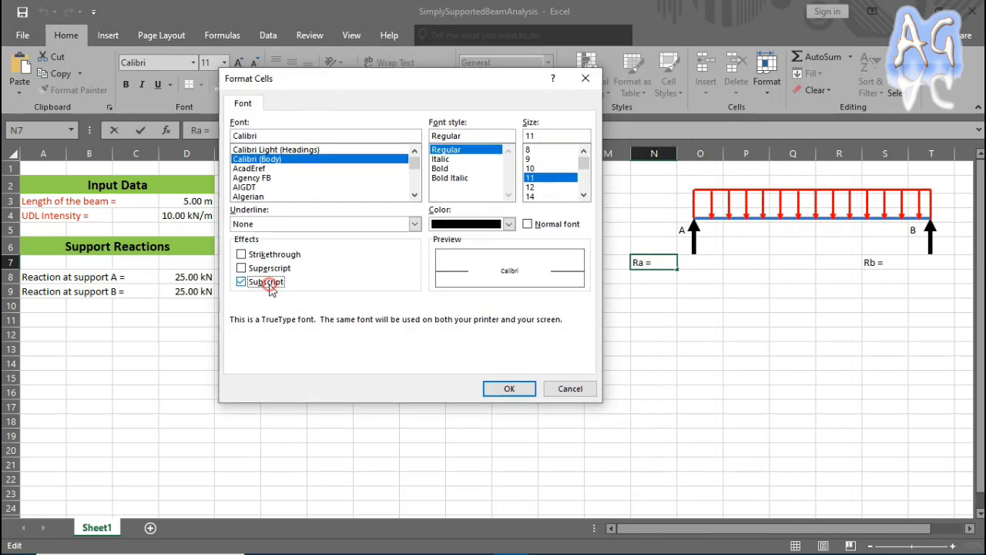
{"action": "left_click", "coordinate": [532, 389]}
{"action": "left_click", "coordinate": [660, 291]}
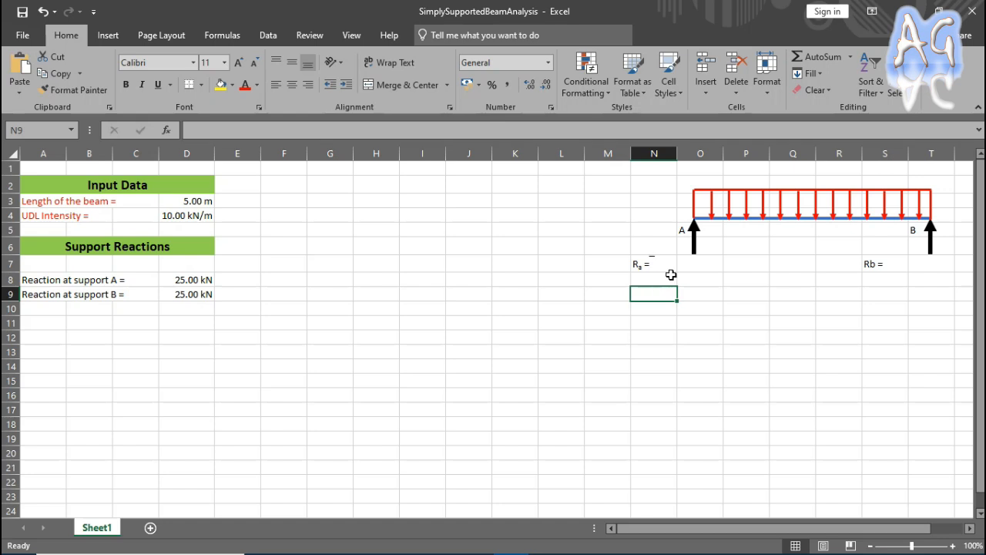
Format the letter b of the "Rb =" label in S7 as subscript.
{"action": "left_click", "coordinate": [892, 265]}
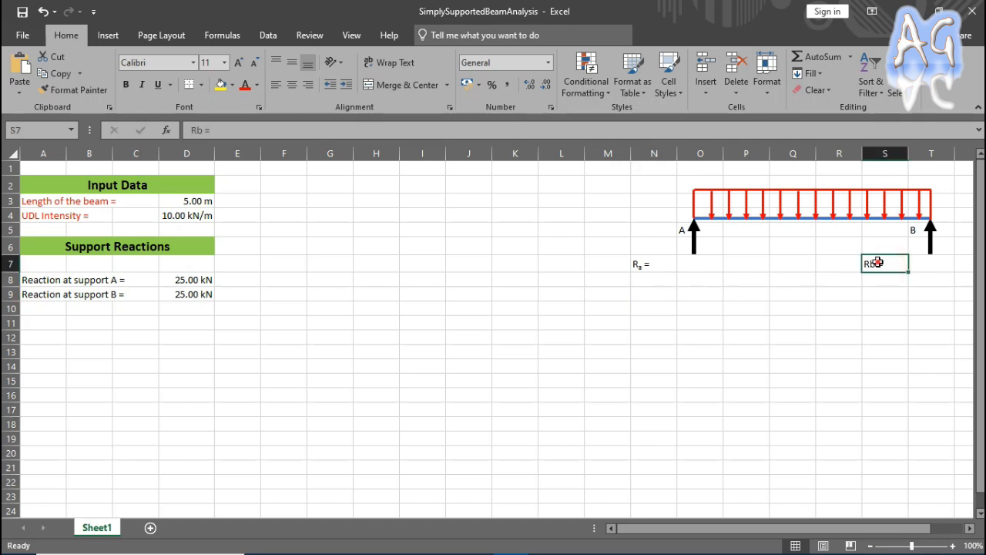
{"action": "double_click", "coordinate": [880, 264]}
{"action": "right_click", "coordinate": [871, 264]}
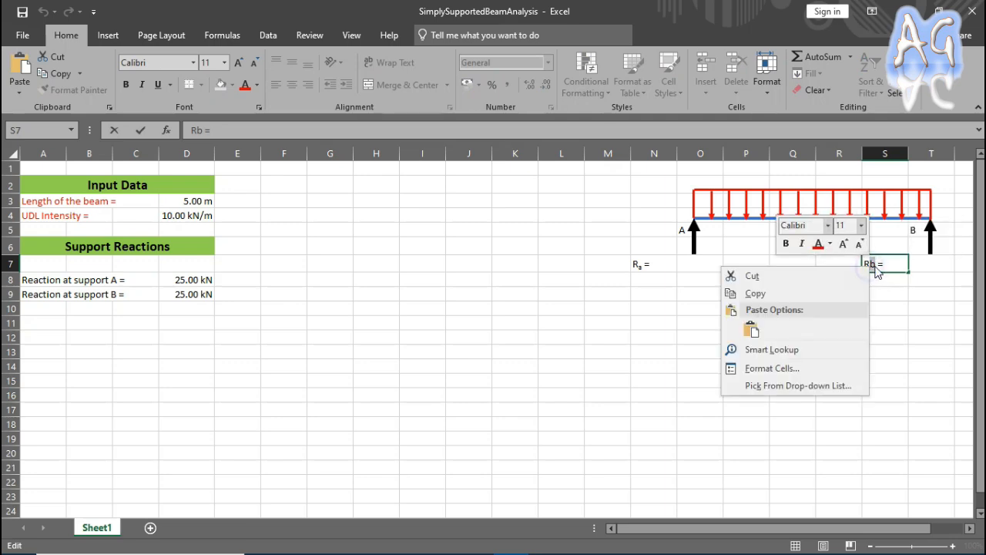
{"action": "left_click", "coordinate": [847, 365]}
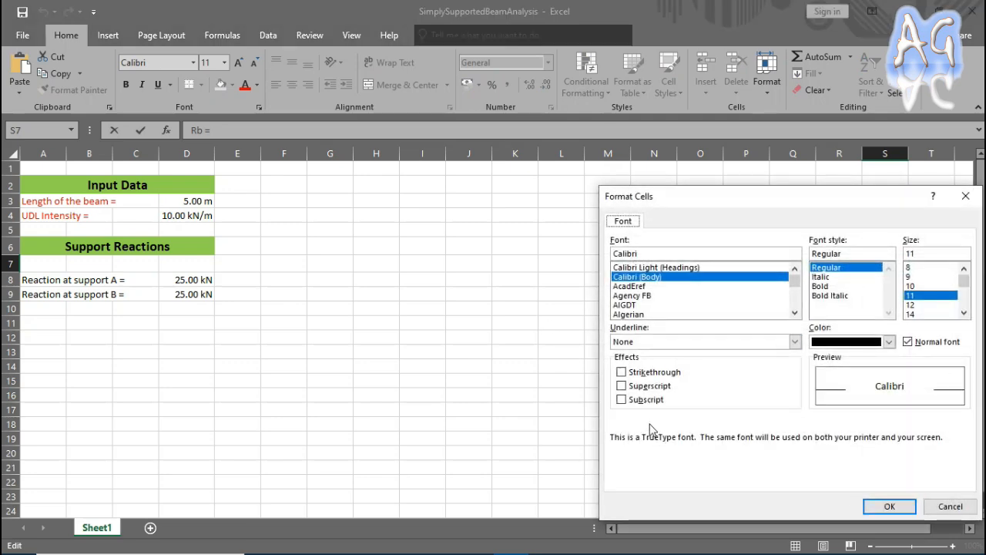
{"action": "left_click", "coordinate": [636, 401]}
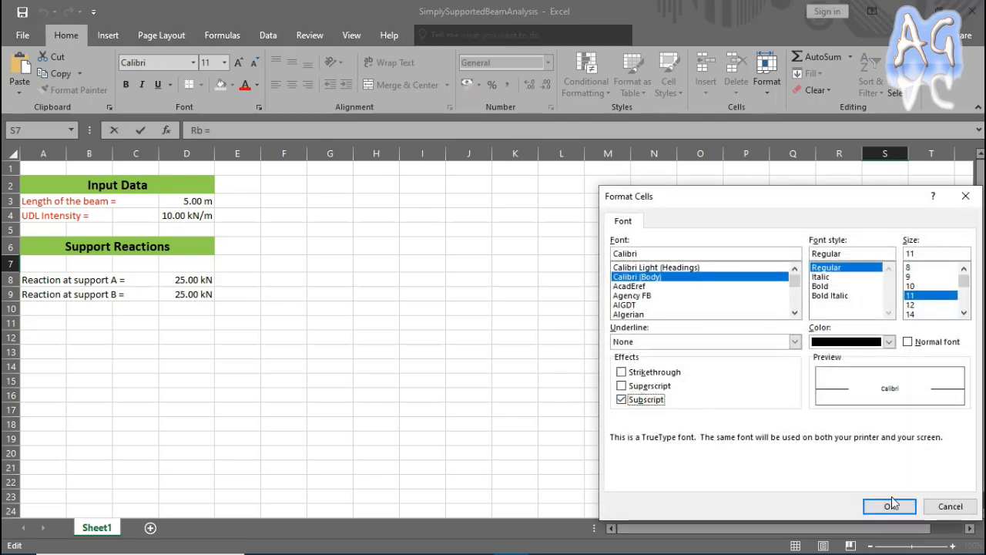
{"action": "left_click", "coordinate": [889, 506]}
{"action": "left_click", "coordinate": [838, 379]}
Link O7 to the support A reaction with the formula =D8.
{"action": "left_click", "coordinate": [691, 267]}
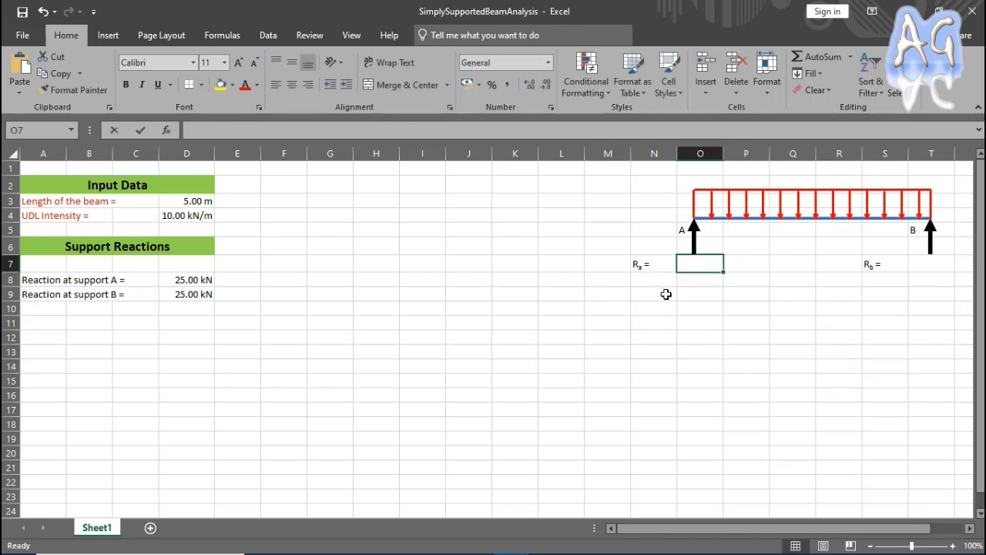
{"action": "type", "text": "="}
{"action": "left_click", "coordinate": [185, 280]}
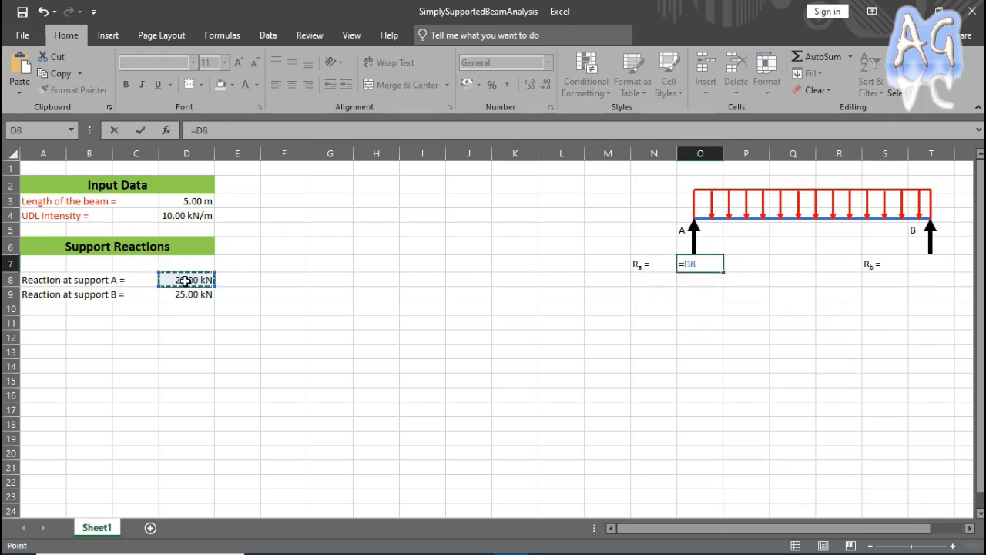
{"action": "key", "text": "Return"}
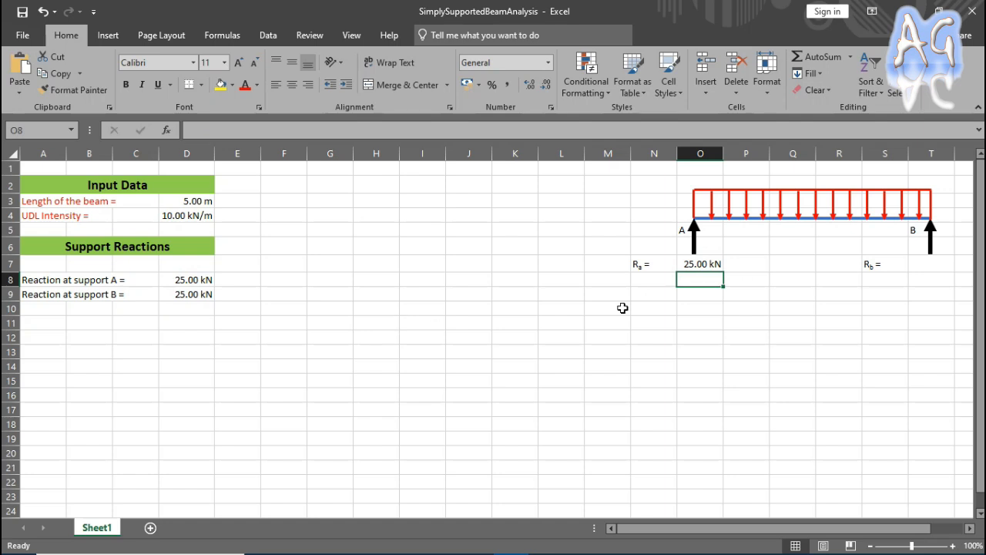
Link T7 to the support B reaction with the formula =D9.
{"action": "left_click", "coordinate": [915, 266]}
{"action": "type", "text": "="}
{"action": "left_click", "coordinate": [192, 295]}
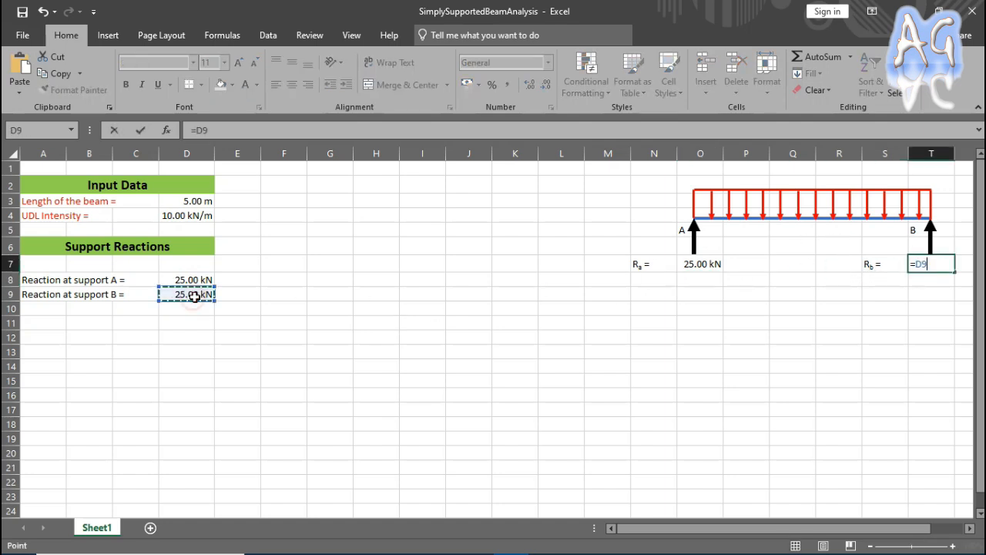
{"action": "key", "text": "Return"}
{"action": "left_click", "coordinate": [877, 315]}
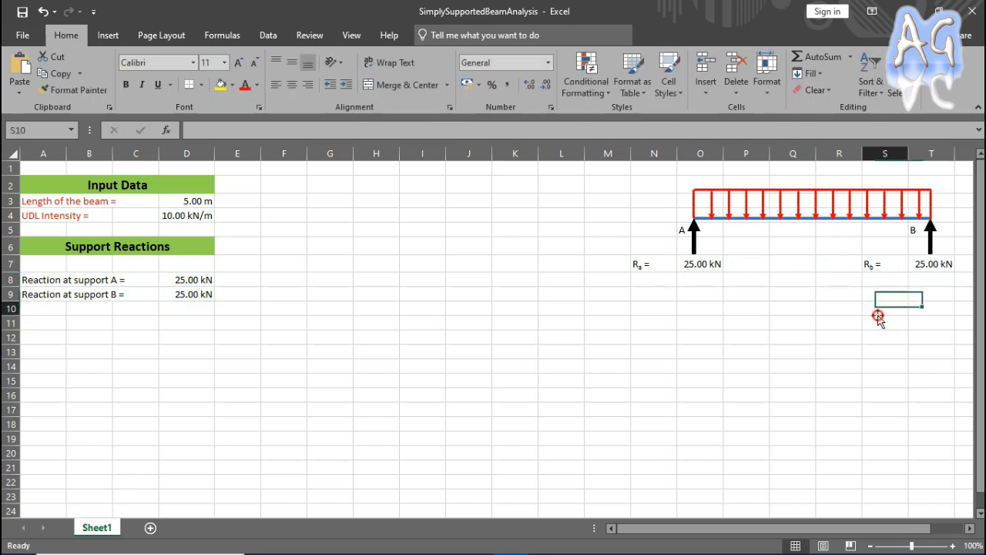
Right-align the reaction labels in N7 and S7 so they sit beside their values.
{"action": "left_click", "coordinate": [638, 269]}
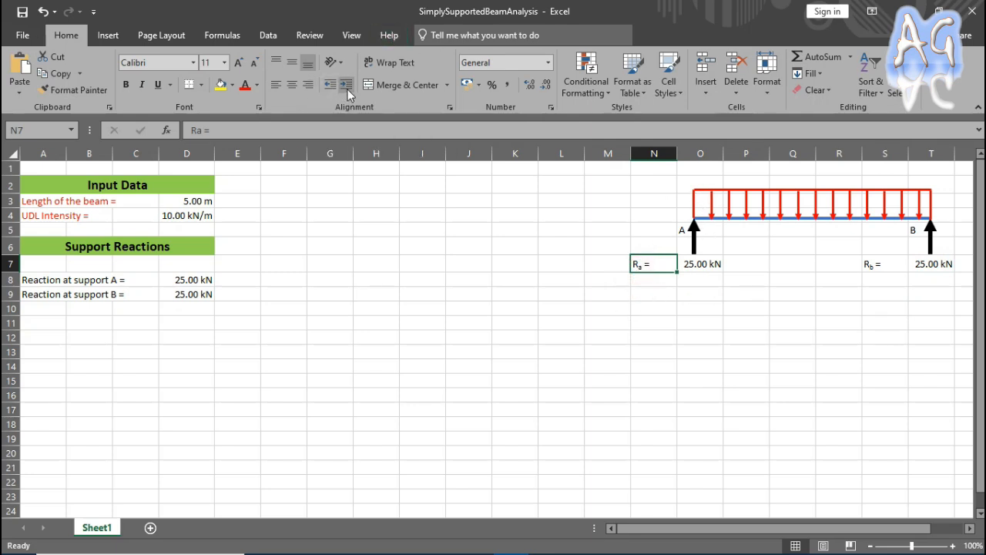
{"action": "left_click", "coordinate": [308, 84]}
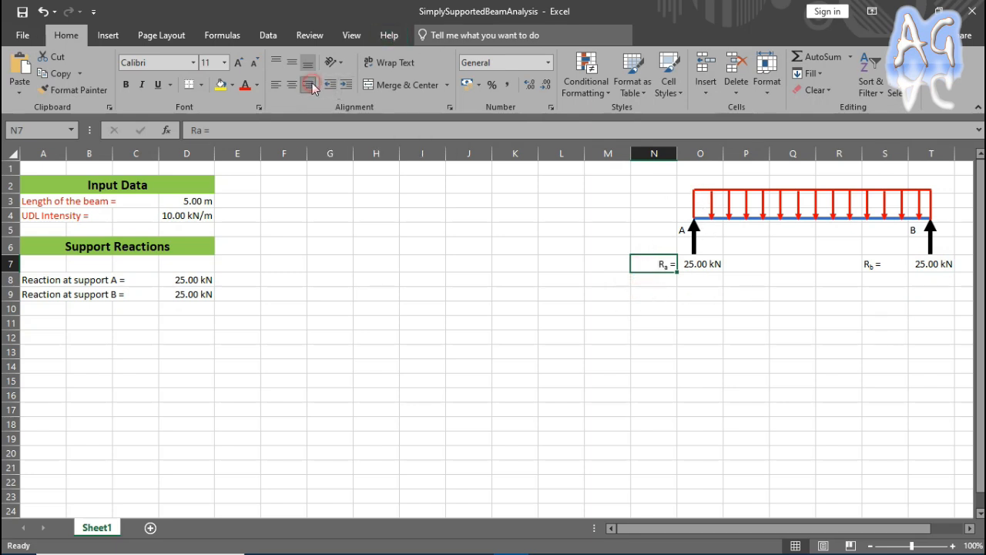
{"action": "left_click", "coordinate": [868, 269]}
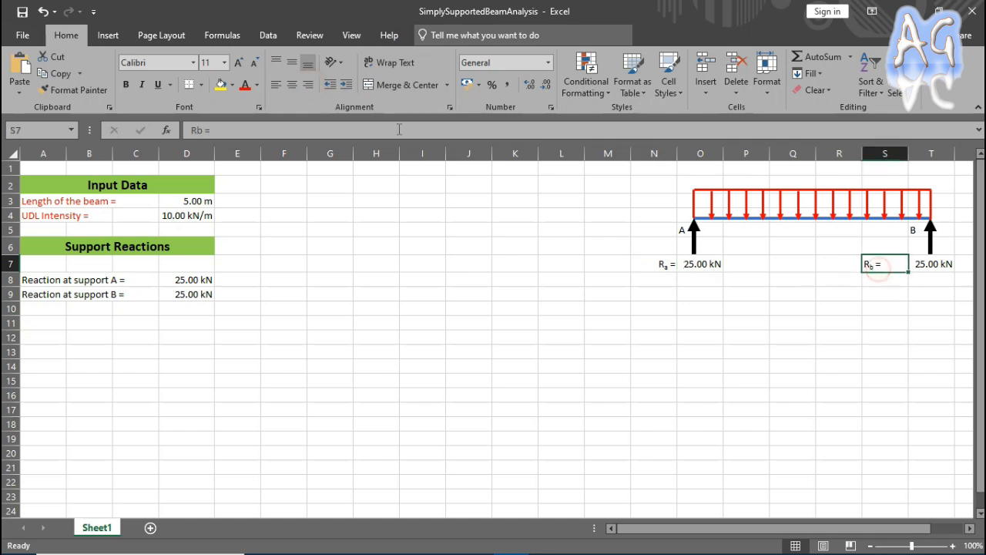
{"action": "left_click", "coordinate": [302, 83]}
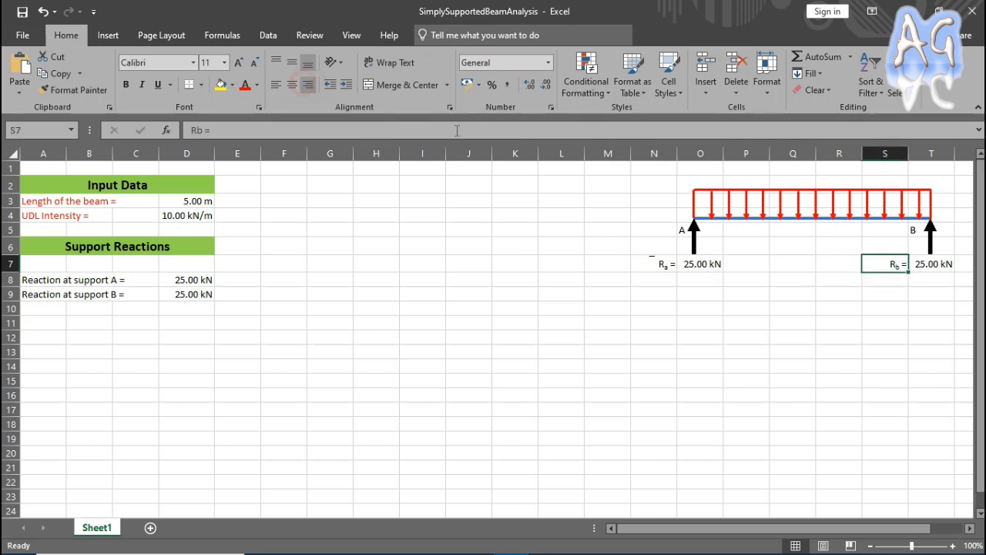
{"action": "left_click", "coordinate": [864, 291]}
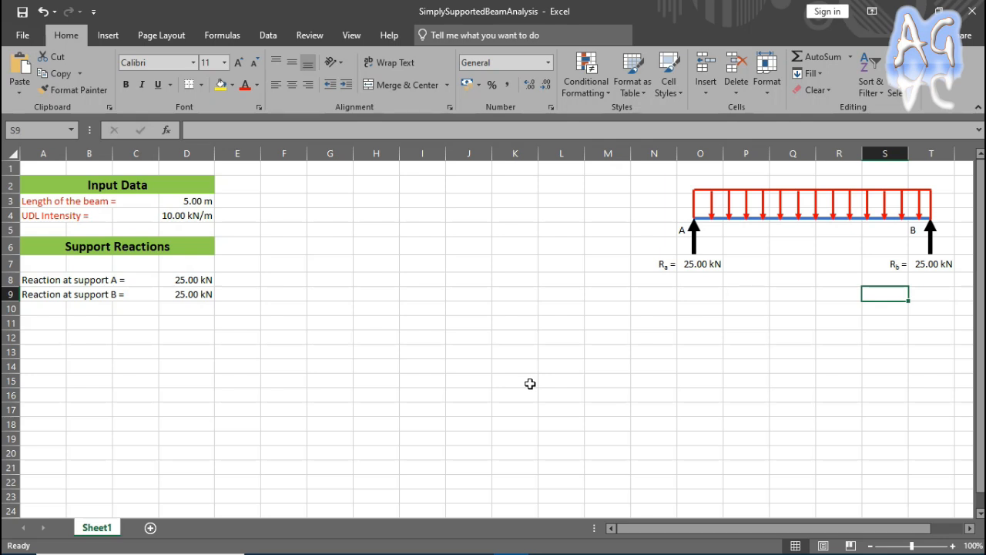
Draw a vertical straight line about 2.41 cm long across the beam diagram, slightly left of midspan in column Q.
{"action": "left_click", "coordinate": [108, 35]}
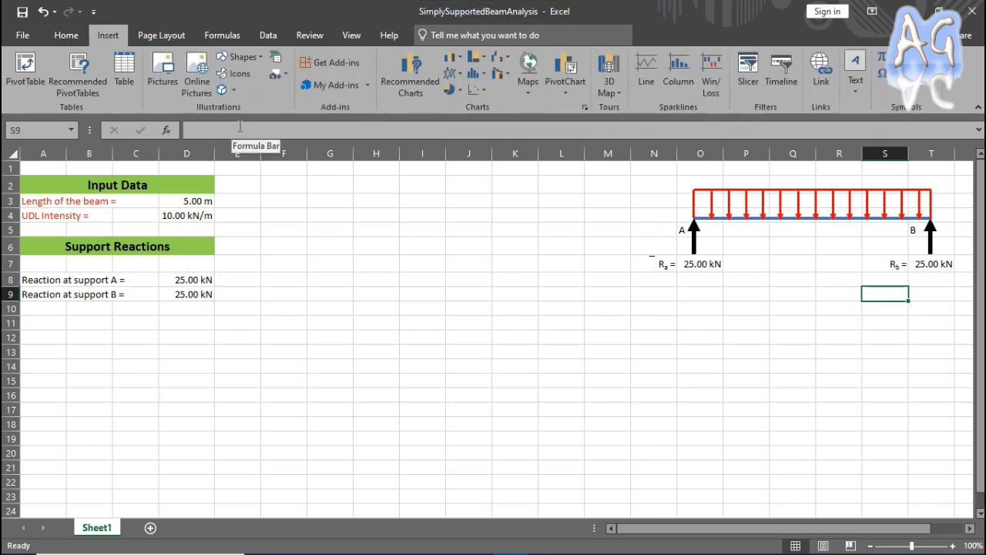
{"action": "left_click", "coordinate": [240, 57]}
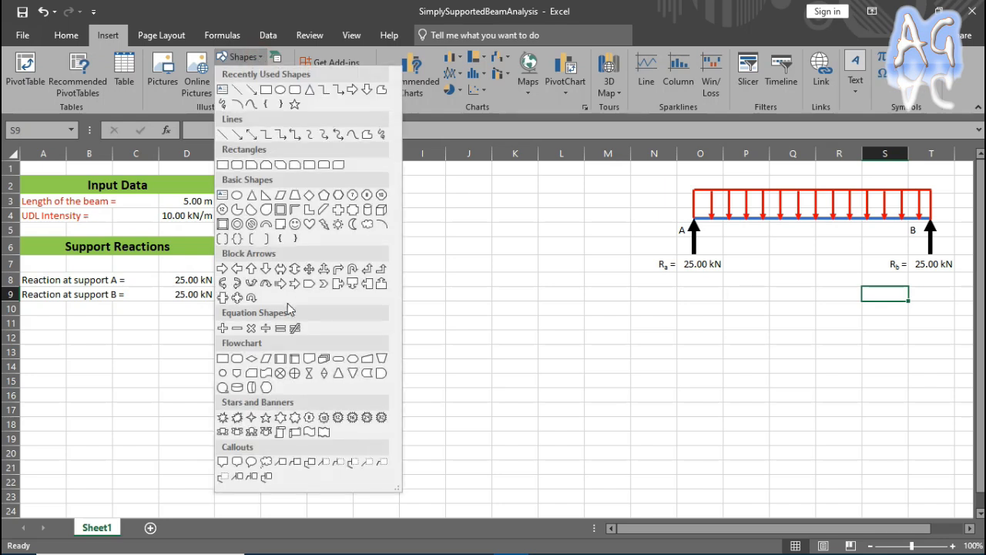
{"action": "left_click", "coordinate": [224, 134]}
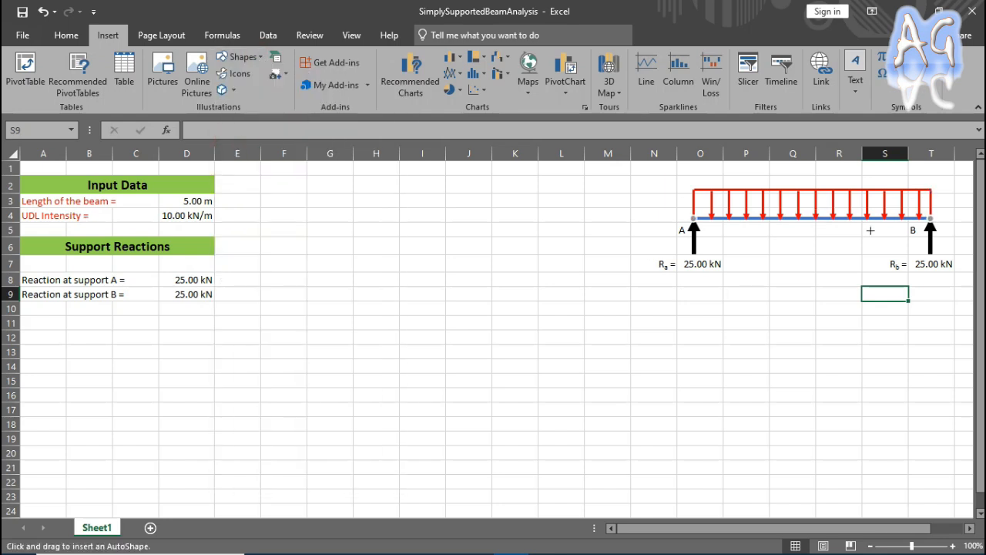
{"action": "left_click_drag", "start_coordinate": [785, 173], "coordinate": [785, 239]}
Set the vertical section line's outline to 3 pt weight and standard light green.
{"action": "left_click", "coordinate": [359, 73]}
{"action": "mouse_move", "coordinate": [425, 259]}
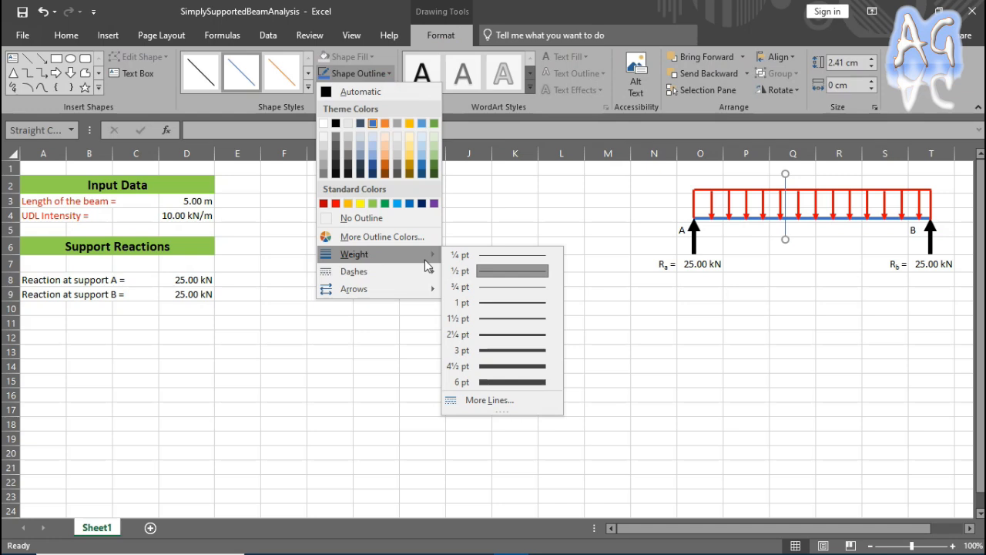
{"action": "left_click", "coordinate": [521, 346]}
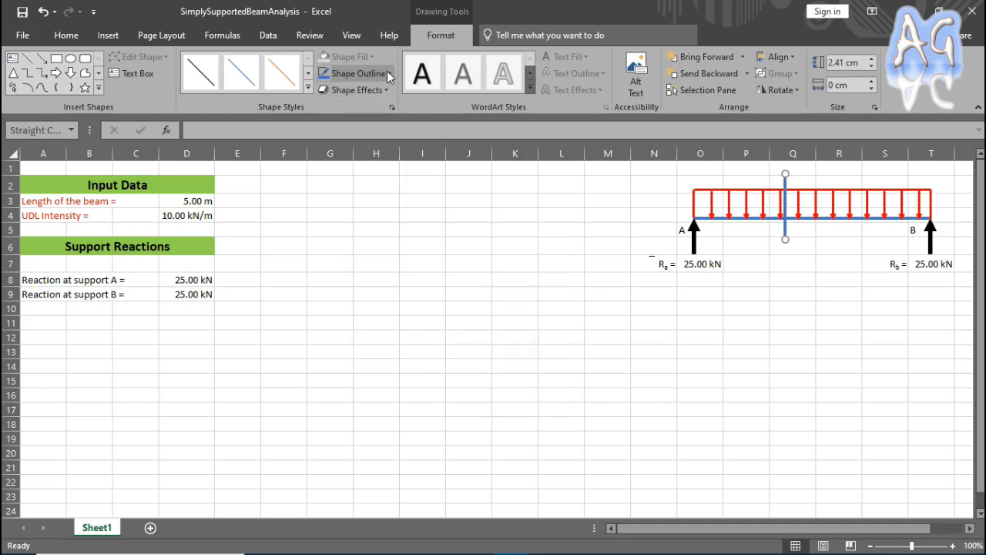
{"action": "left_click", "coordinate": [323, 74]}
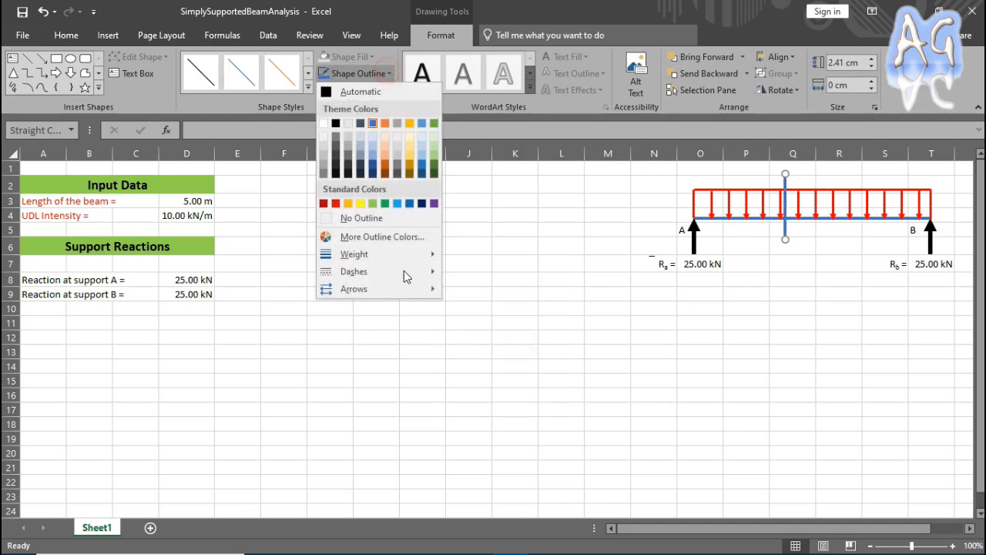
{"action": "left_click", "coordinate": [370, 203]}
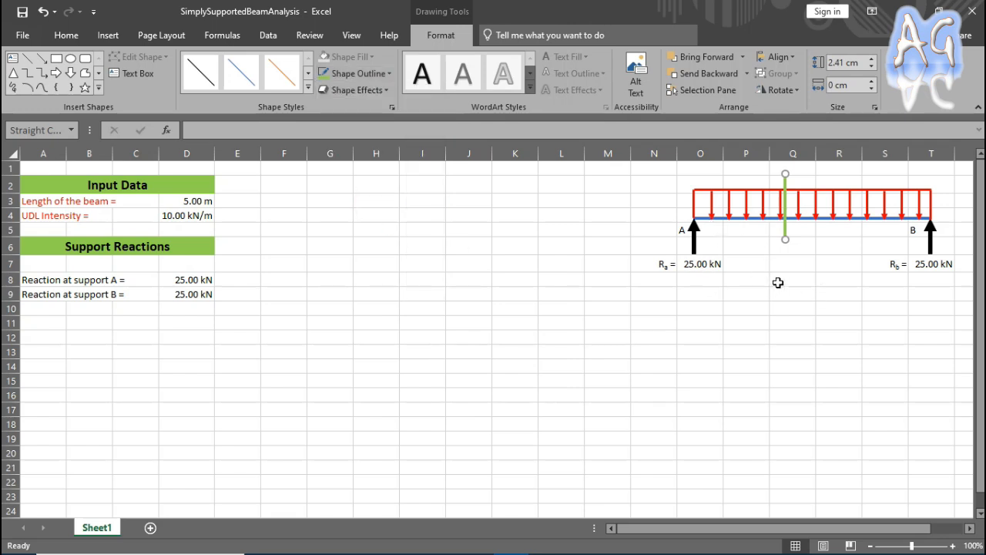
Enter the section label X in Q6 and Q1, at both ends of the green section line.
{"action": "left_click", "coordinate": [803, 248]}
{"action": "type", "text": "X"}
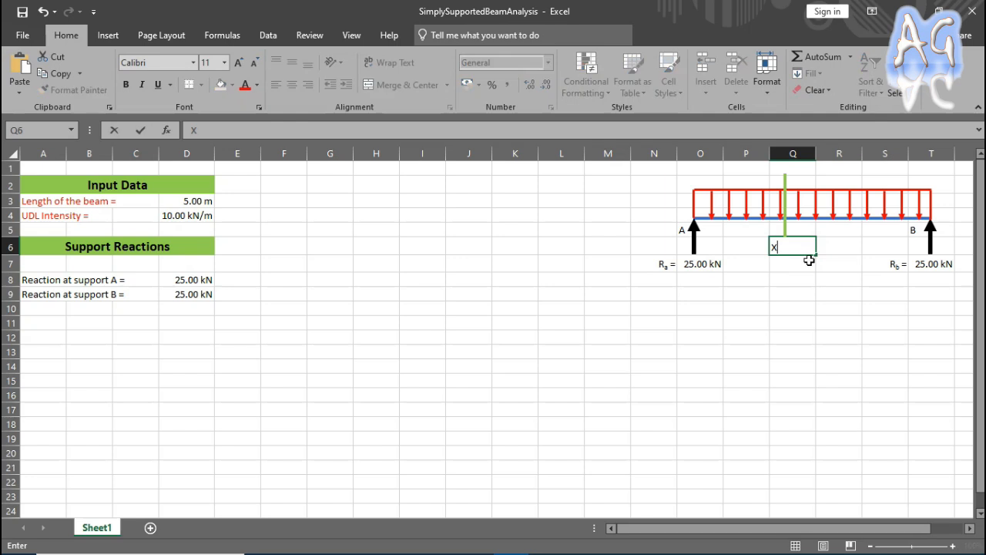
{"action": "key", "text": "Return"}
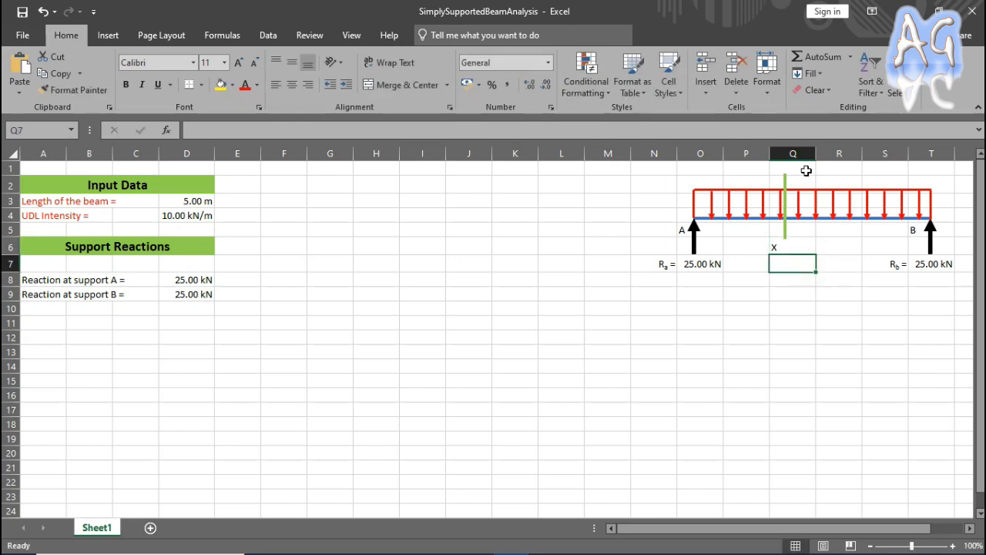
{"action": "left_click", "coordinate": [806, 168]}
{"action": "type", "text": "X"}
Centre the X labels horizontally in cells Q6 and Q1.
{"action": "left_click", "coordinate": [810, 250]}
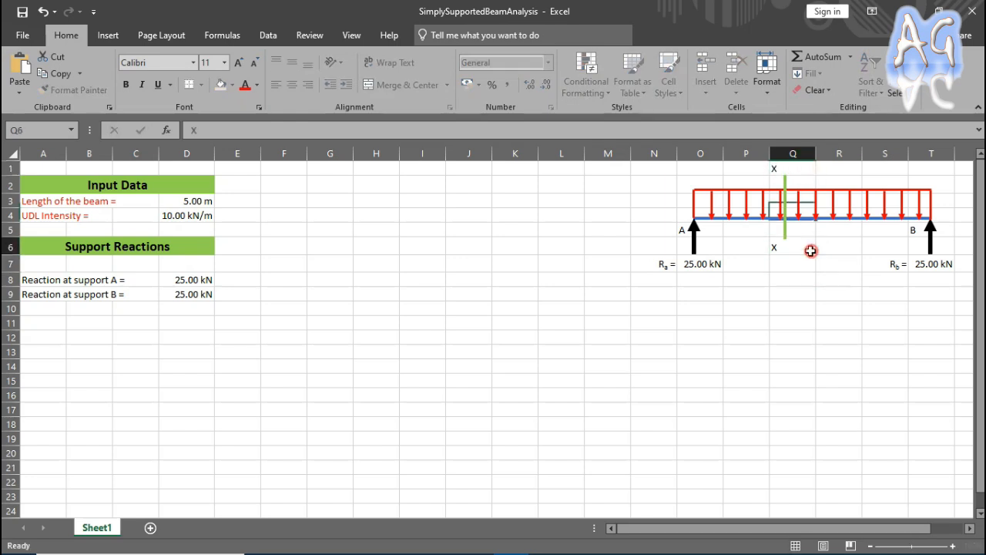
{"action": "left_click", "coordinate": [293, 85]}
{"action": "left_click", "coordinate": [796, 174]}
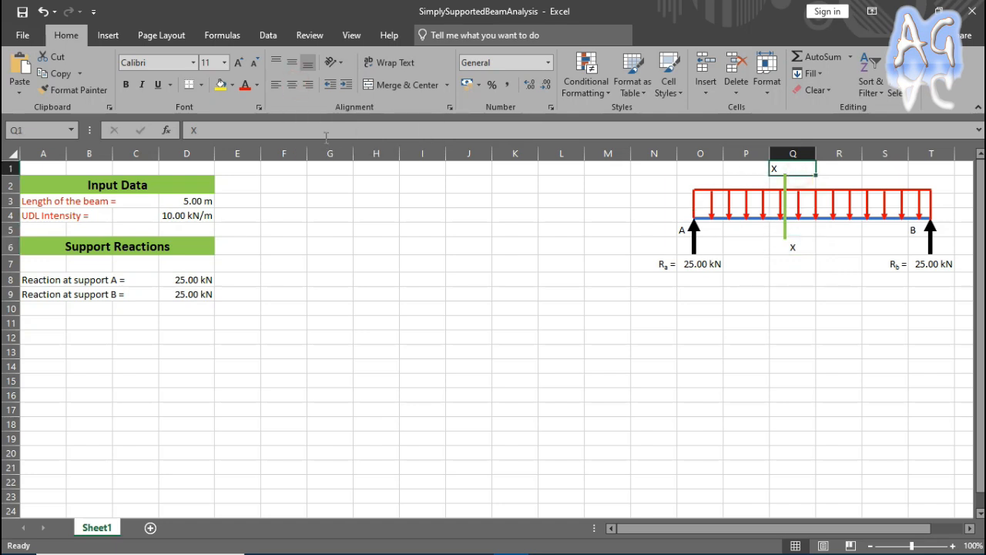
{"action": "left_click", "coordinate": [293, 86]}
{"action": "left_click", "coordinate": [829, 351]}
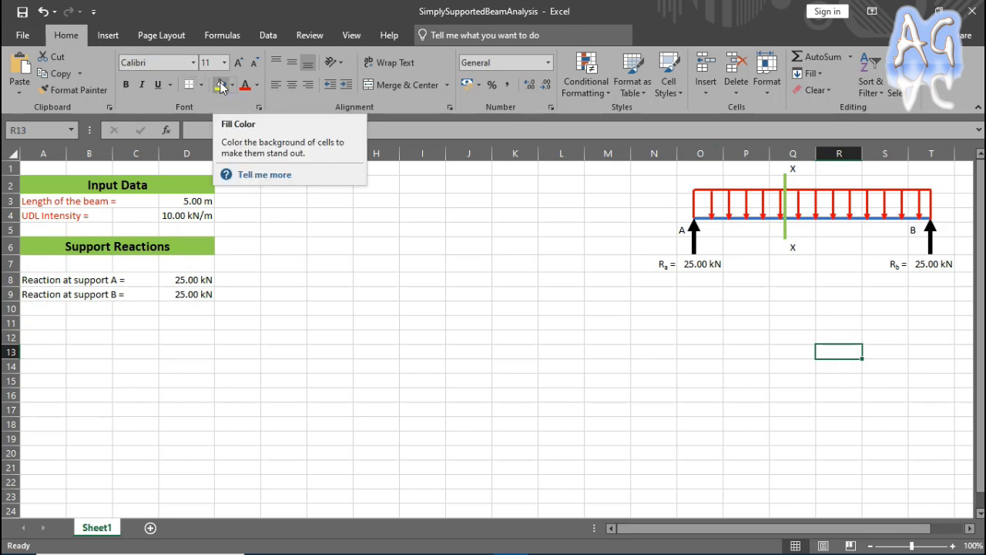
Draw a horizontal double-headed arrow about 3.31 cm long above the load, from support A to the section line.
{"action": "left_click", "coordinate": [108, 35]}
{"action": "left_click", "coordinate": [259, 57]}
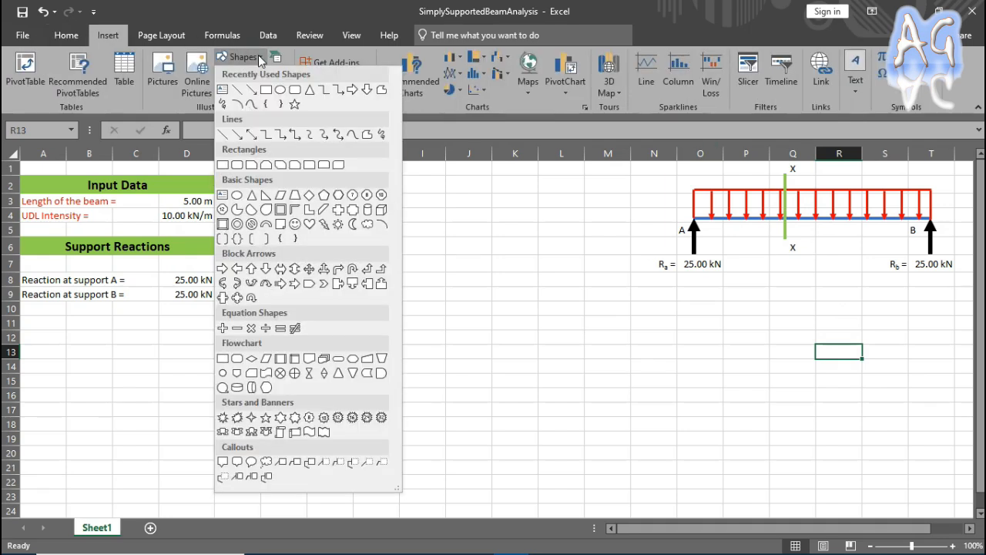
{"action": "left_click", "coordinate": [251, 135]}
{"action": "mouse_move", "coordinate": [697, 177]}
{"action": "left_mouse_down"}
{"action": "mouse_move", "coordinate": [807, 179]}
{"action": "mouse_move", "coordinate": [780, 181]}
{"action": "left_mouse_up"}
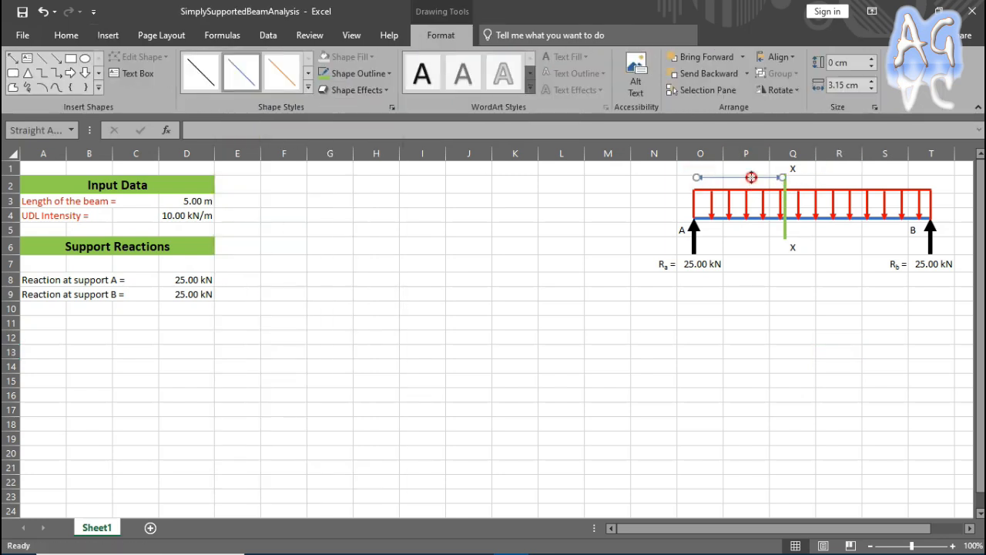
{"action": "left_click_drag", "start_coordinate": [695, 182], "coordinate": [692, 182]}
Set the double-headed arrow's outline to 2¼ pt weight and standard light blue.
{"action": "left_click", "coordinate": [359, 73]}
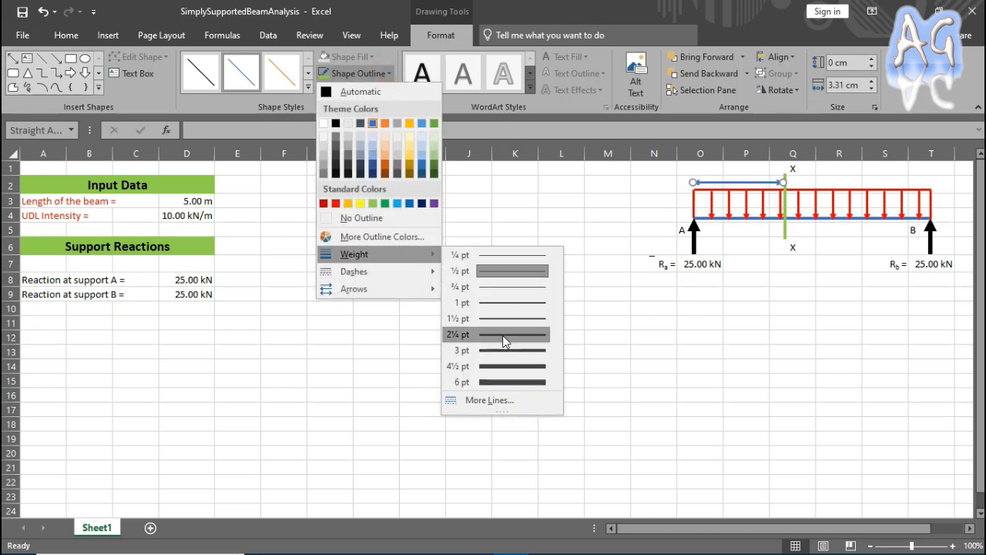
{"action": "left_click", "coordinate": [497, 337]}
{"action": "left_click", "coordinate": [359, 73]}
Draw a vertical extension line about 0.9 cm long at the arrow's support A end and give it a 2¼ pt outline.
{"action": "left_click", "coordinate": [108, 35]}
{"action": "left_click", "coordinate": [243, 56]}
{"action": "left_click", "coordinate": [251, 137]}
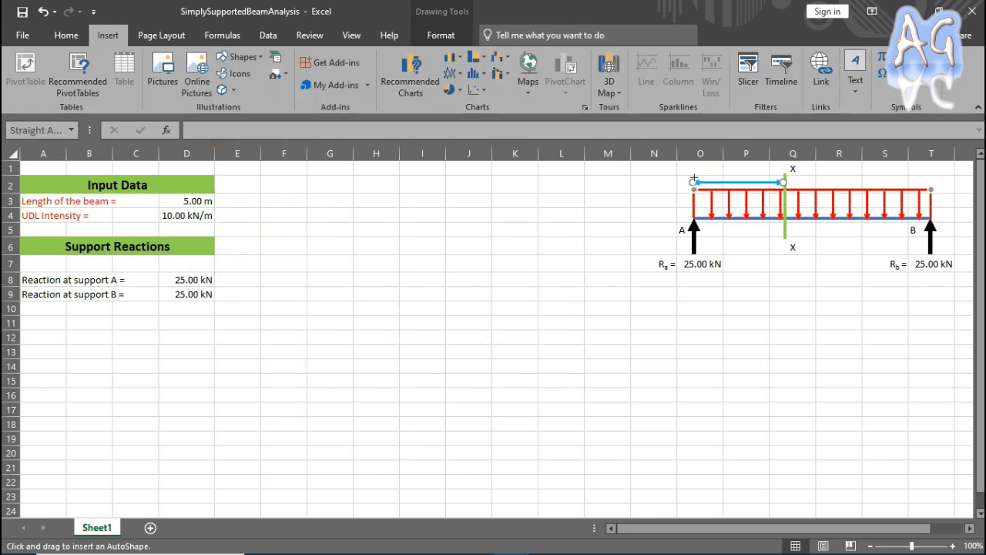
{"action": "left_click_drag", "start_coordinate": [692, 195], "coordinate": [691, 171]}
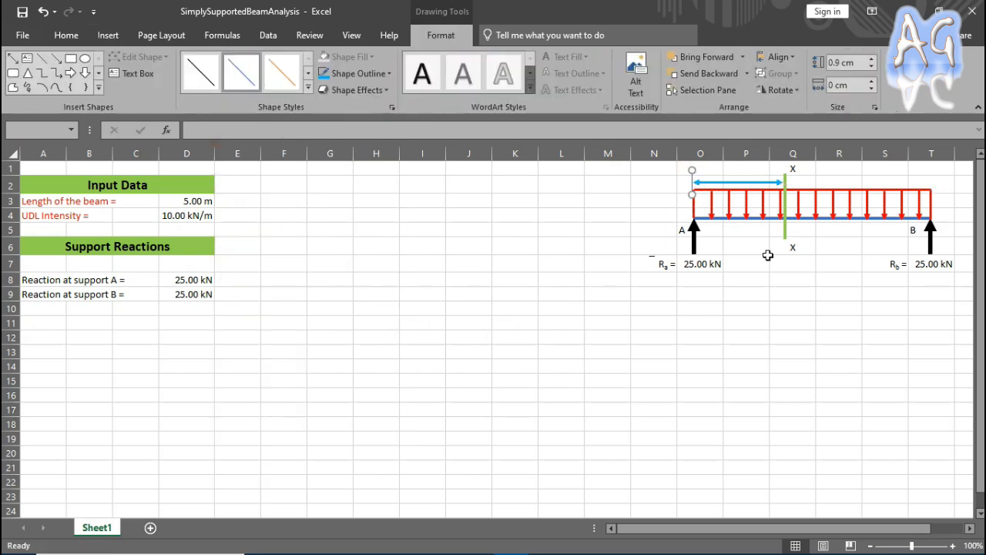
{"action": "left_click", "coordinate": [359, 73]}
{"action": "mouse_move", "coordinate": [362, 251]}
{"action": "left_click", "coordinate": [497, 337]}
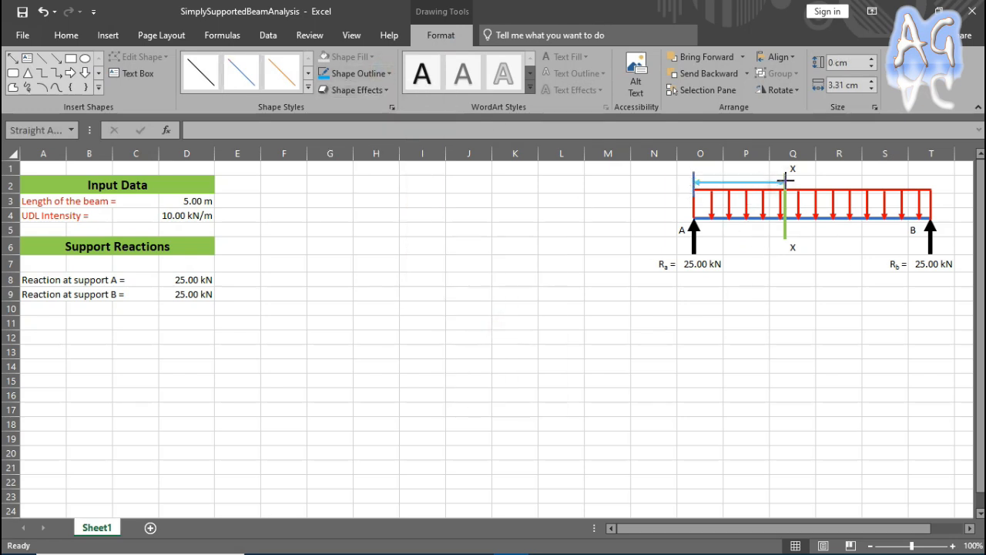
Enter a lowercase x in P1 as the label above the double-headed arrow.
{"action": "left_click", "coordinate": [739, 168]}
{"action": "type", "text": "x"}
{"action": "left_click", "coordinate": [792, 293]}
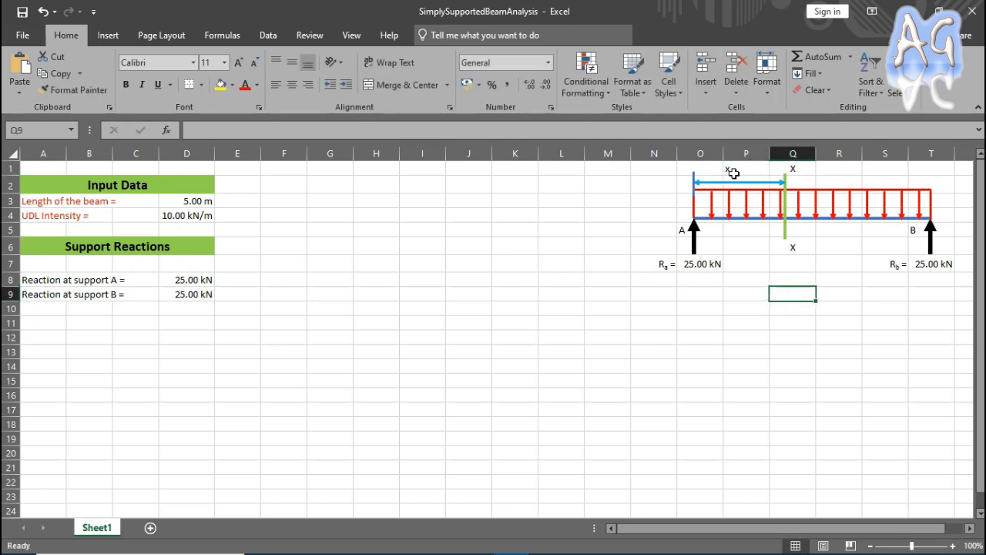
{"action": "left_click", "coordinate": [788, 348]}
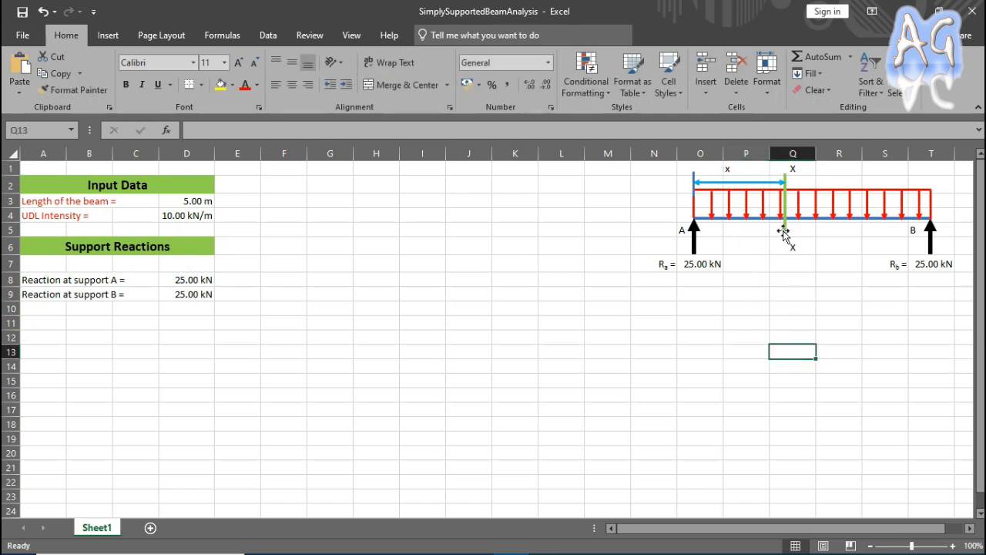
Replace the distance label in P1 with a capital X and make it bold.
{"action": "left_click", "coordinate": [736, 168]}
{"action": "type", "text": "X"}
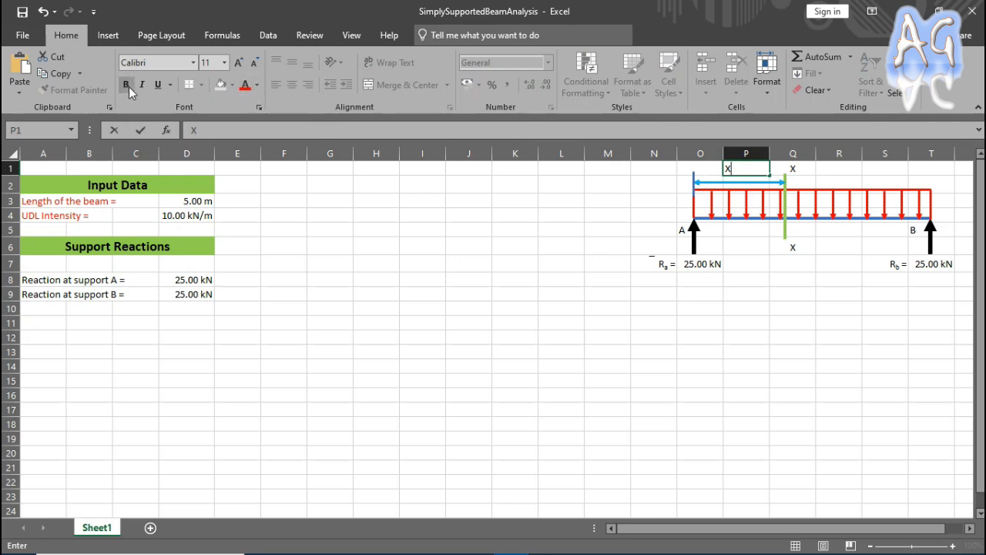
{"action": "left_click", "coordinate": [736, 298]}
{"action": "left_click", "coordinate": [740, 168]}
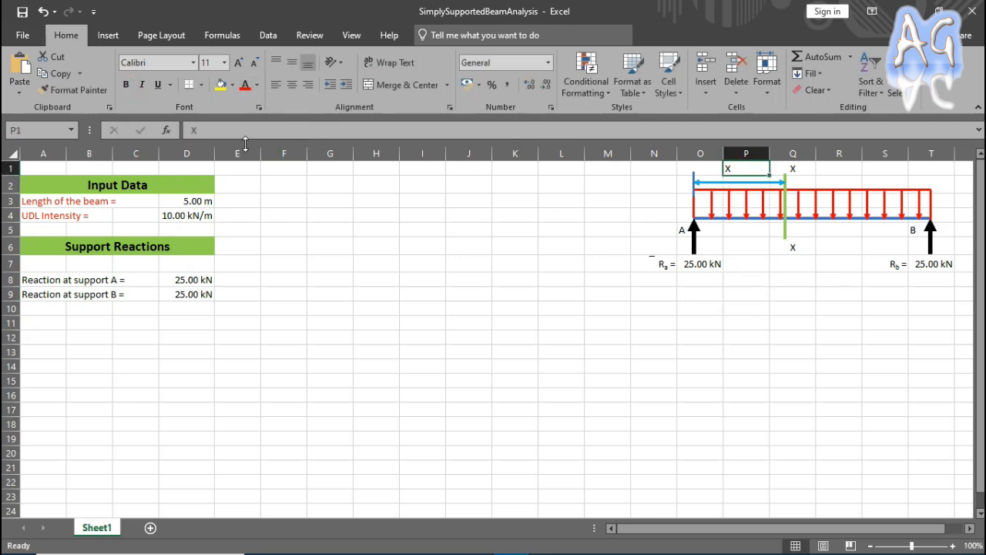
{"action": "left_click", "coordinate": [125, 84]}
{"action": "left_click", "coordinate": [751, 310]}
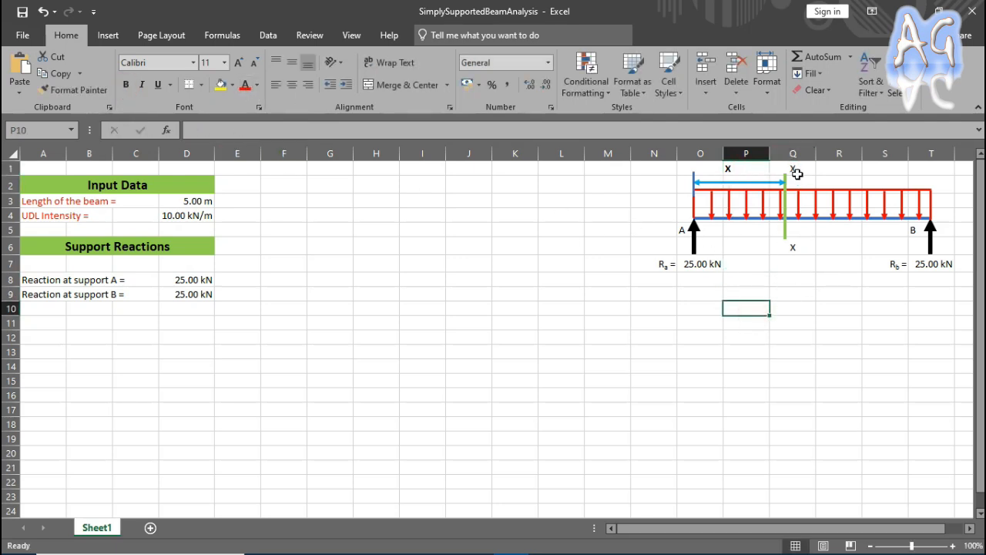
Make the section labels X in Q1 and Q6 bold.
{"action": "left_click", "coordinate": [795, 167]}
{"action": "left_click", "coordinate": [125, 84]}
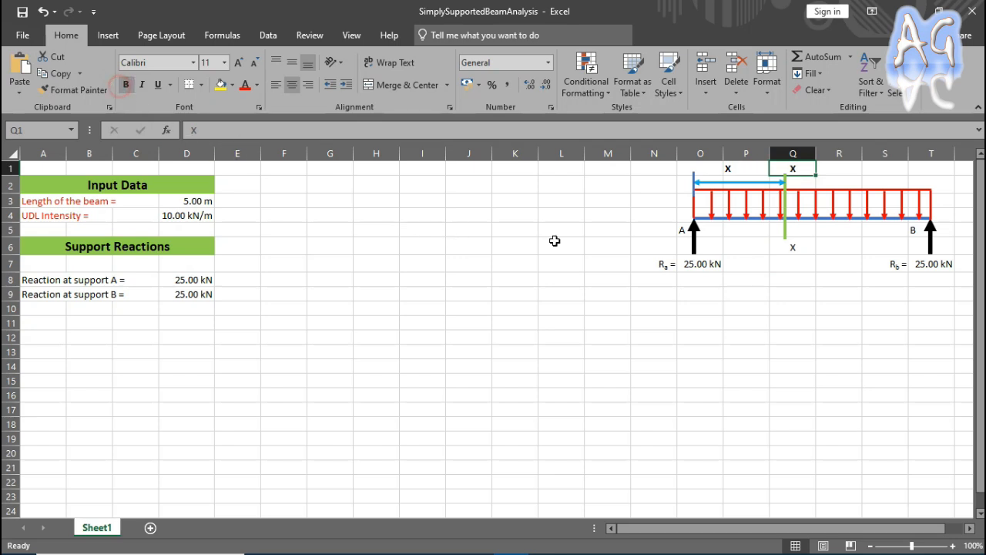
{"action": "left_click", "coordinate": [794, 246]}
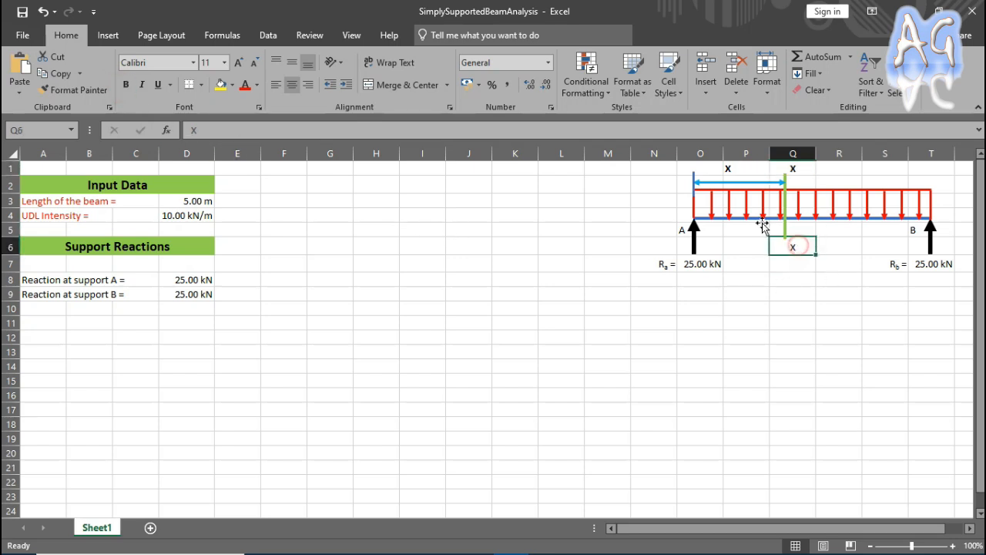
{"action": "left_click", "coordinate": [126, 84]}
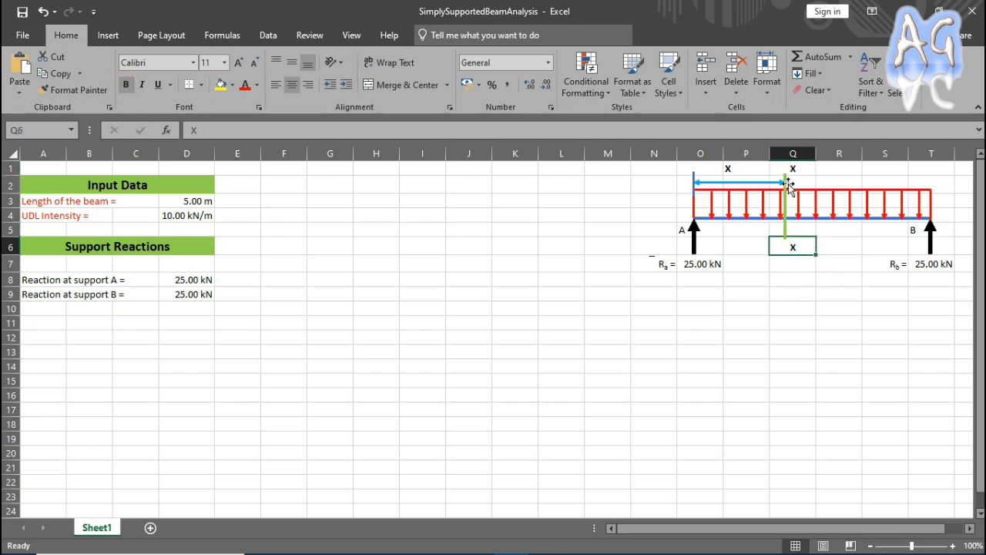
Change the font colour of the distance label X in P1 to red.
{"action": "left_click", "coordinate": [759, 171]}
{"action": "left_click", "coordinate": [247, 88]}
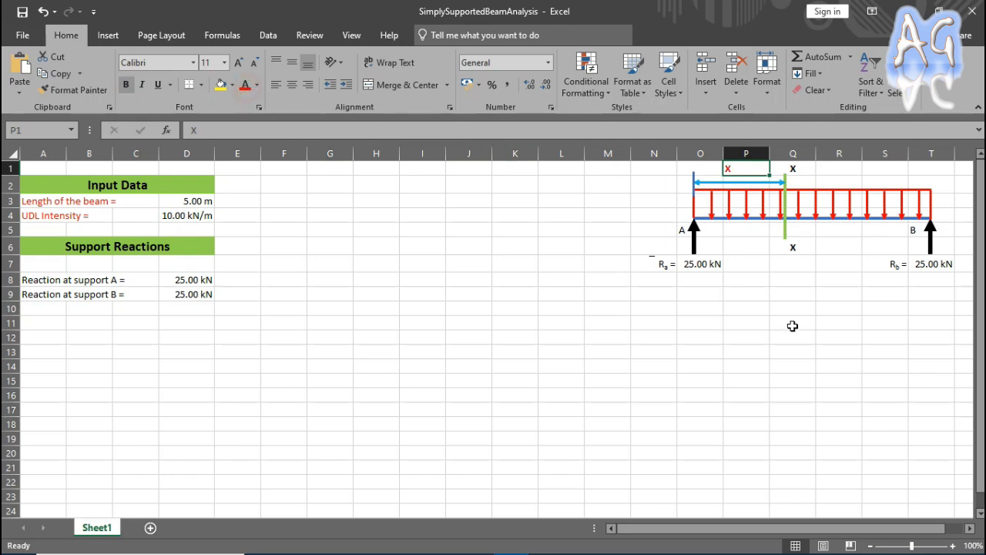
{"action": "left_click", "coordinate": [792, 324]}
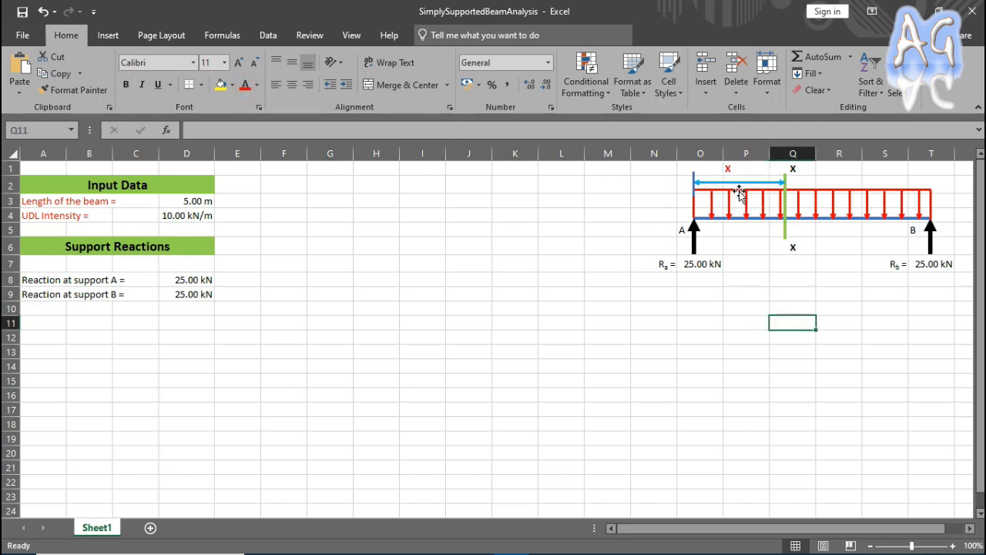
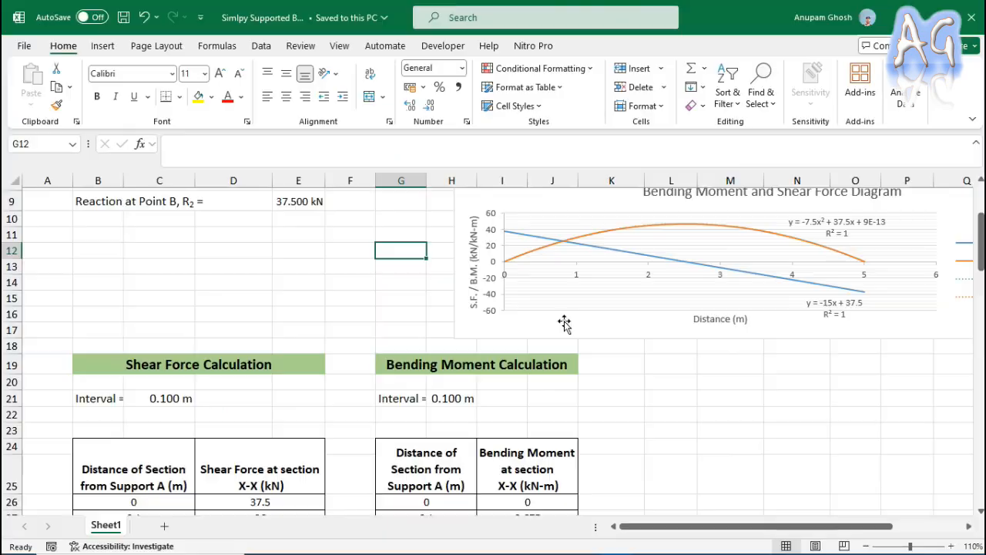
Examine the Shear Force Calculation and Bending Moment Calculation tables and the chart in the finished example workbook.
{"action": "scroll", "coordinate": [601, 342], "scroll_direction": "down", "scroll_amount": 3}
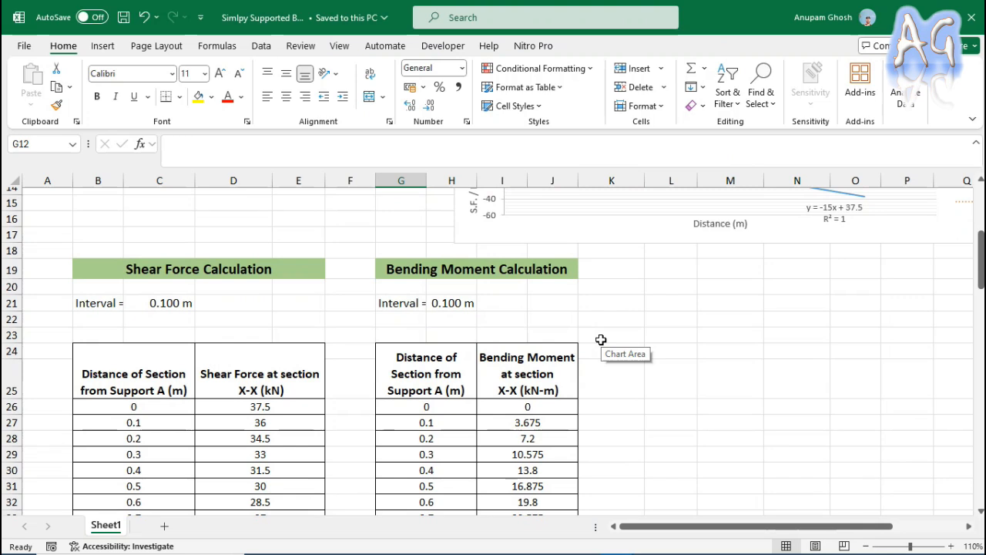
{"action": "scroll", "coordinate": [601, 340], "scroll_direction": "down", "scroll_amount": 1}
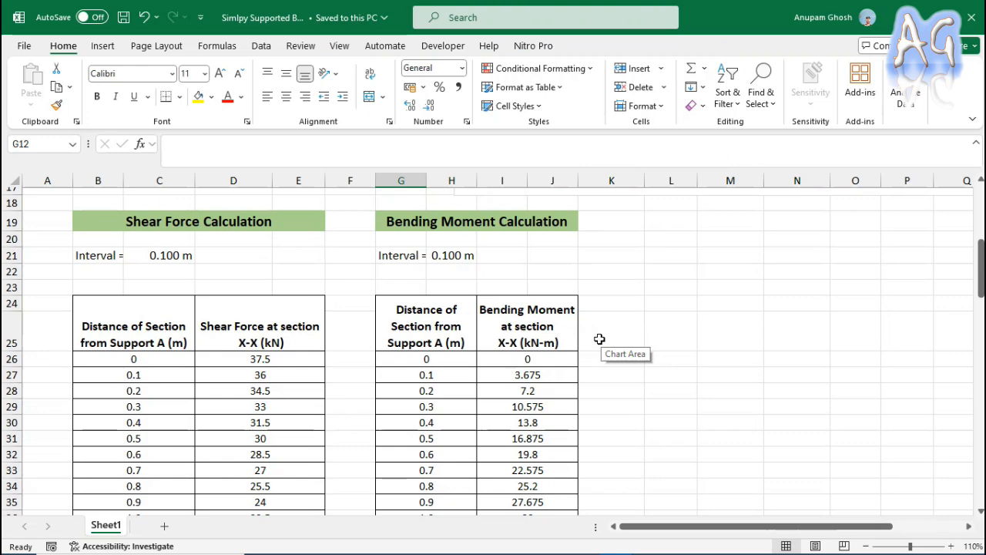
{"action": "scroll", "coordinate": [599, 339], "scroll_direction": "up", "scroll_amount": 5}
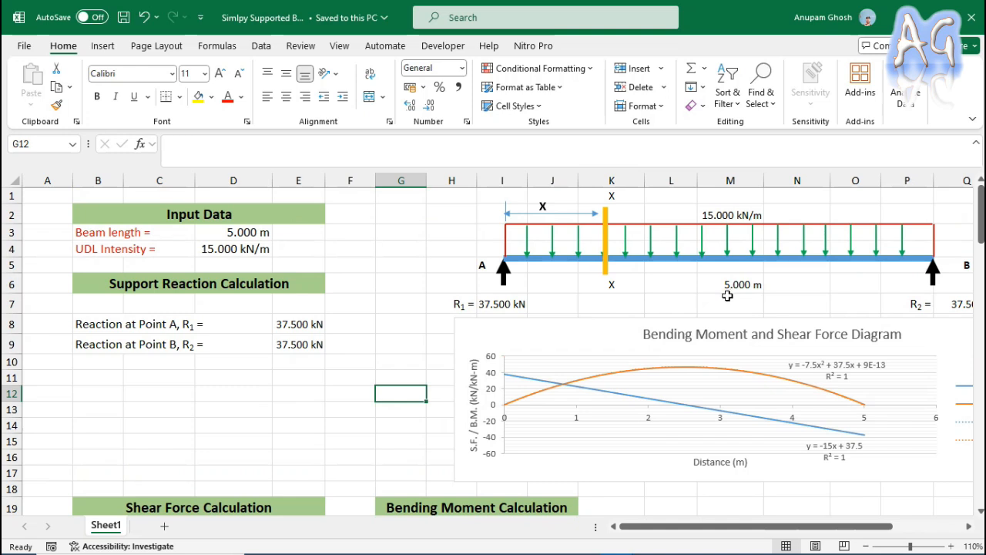
{"action": "scroll", "coordinate": [614, 372], "scroll_direction": "down", "scroll_amount": 1}
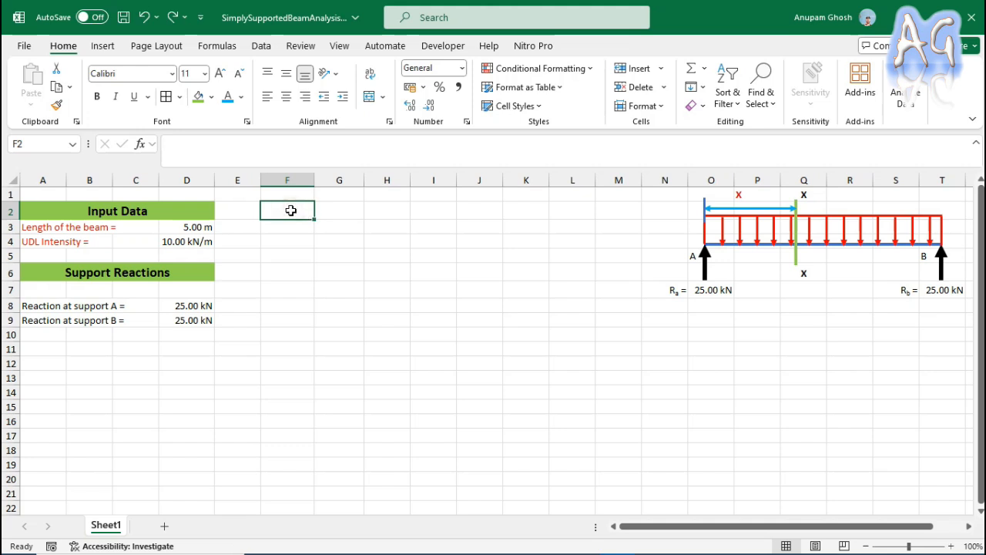
Enter the heading "Shear Force Table" in F2 and merge and centre it across F2:H2.
{"action": "type", "text": "Shear Forc"}
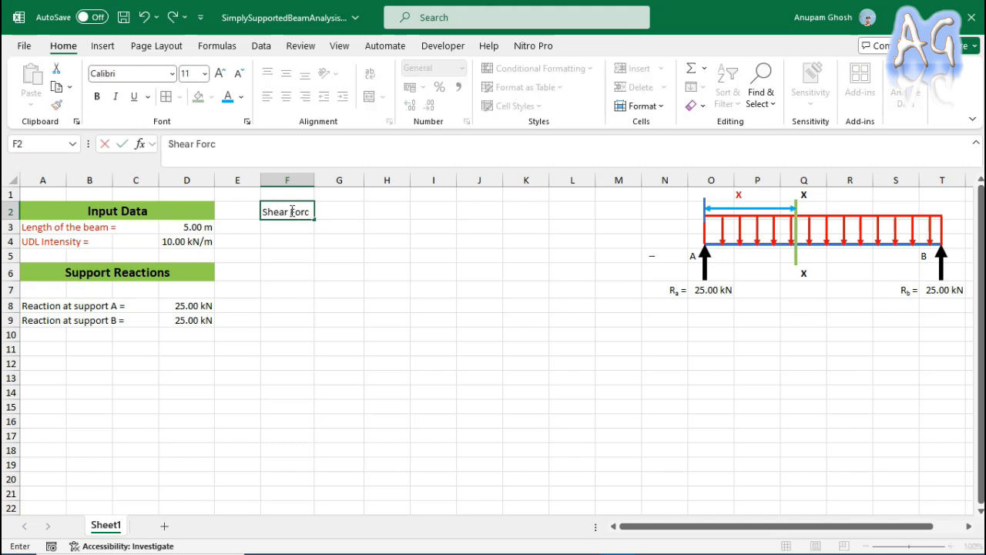
{"action": "type", "text": "e Table"}
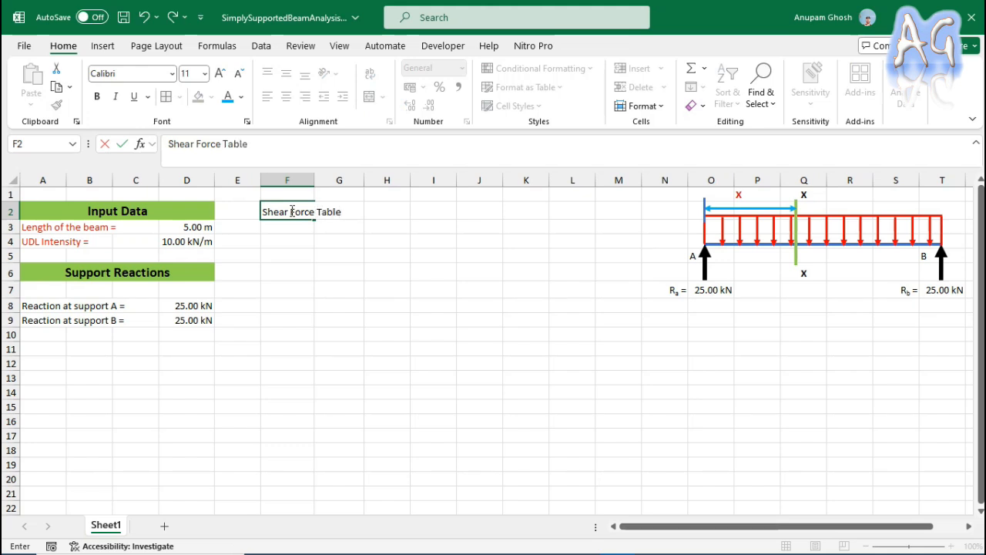
{"action": "key", "text": "Tab"}
{"action": "left_click_drag", "start_coordinate": [286, 209], "coordinate": [365, 209]}
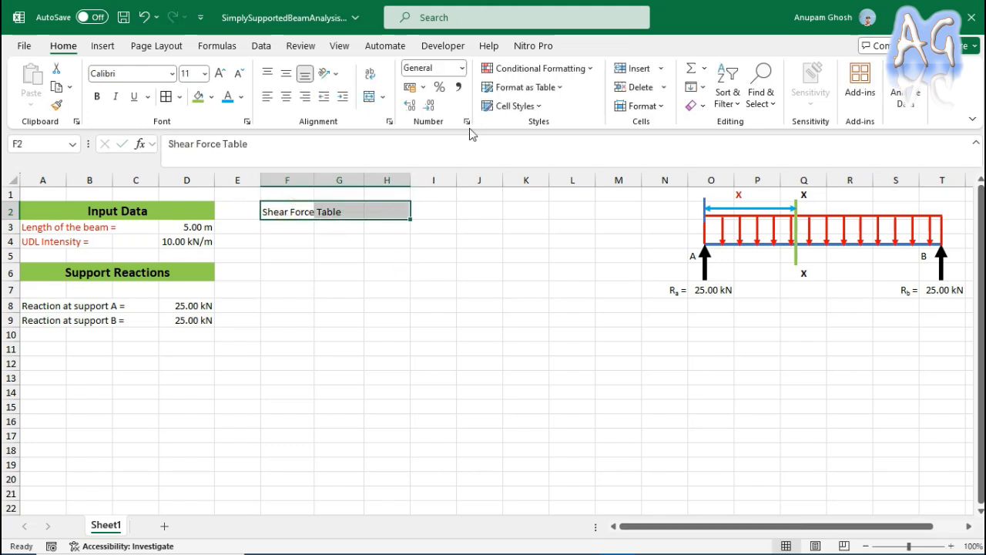
{"action": "left_click", "coordinate": [369, 96]}
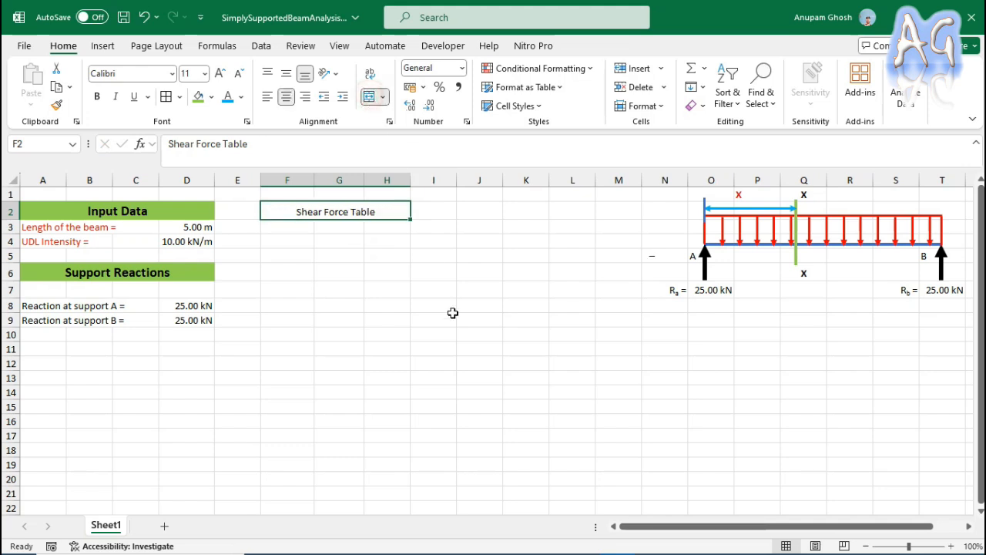
{"action": "left_click", "coordinate": [443, 282]}
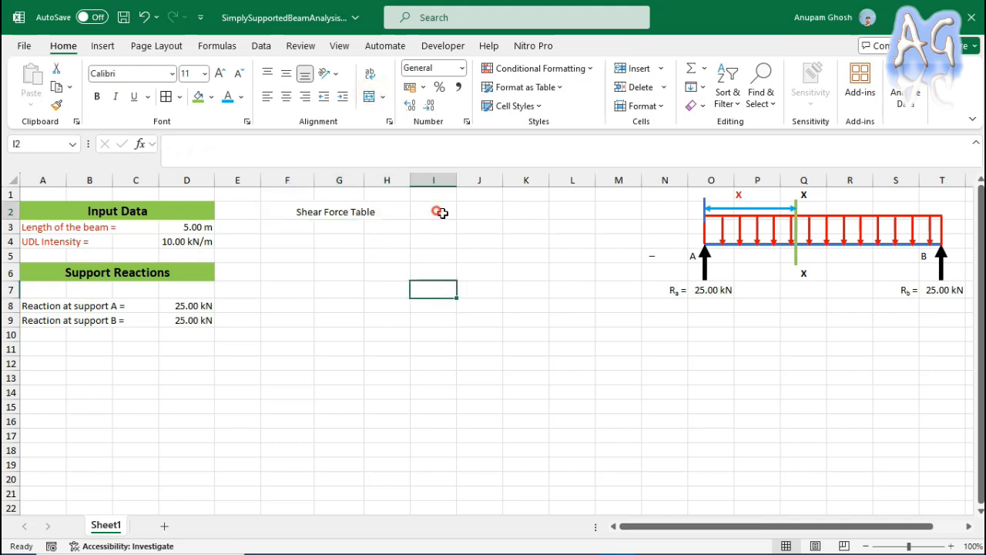
Merge and centre I2:K2 and enter the heading "Bending Moment Table" there.
{"action": "left_click_drag", "start_coordinate": [439, 211], "coordinate": [508, 209]}
{"action": "left_click", "coordinate": [369, 97]}
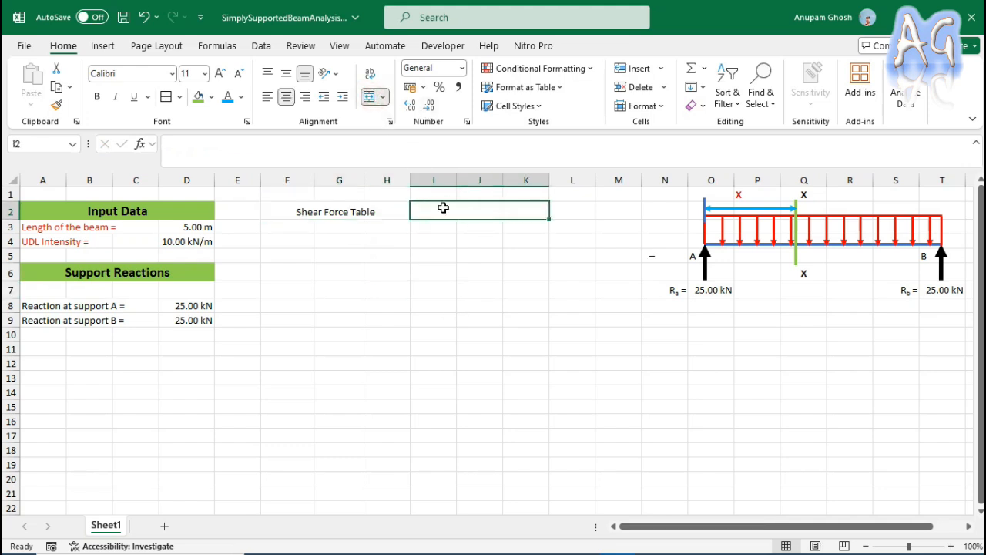
{"action": "type", "text": "Bending Moment Table"}
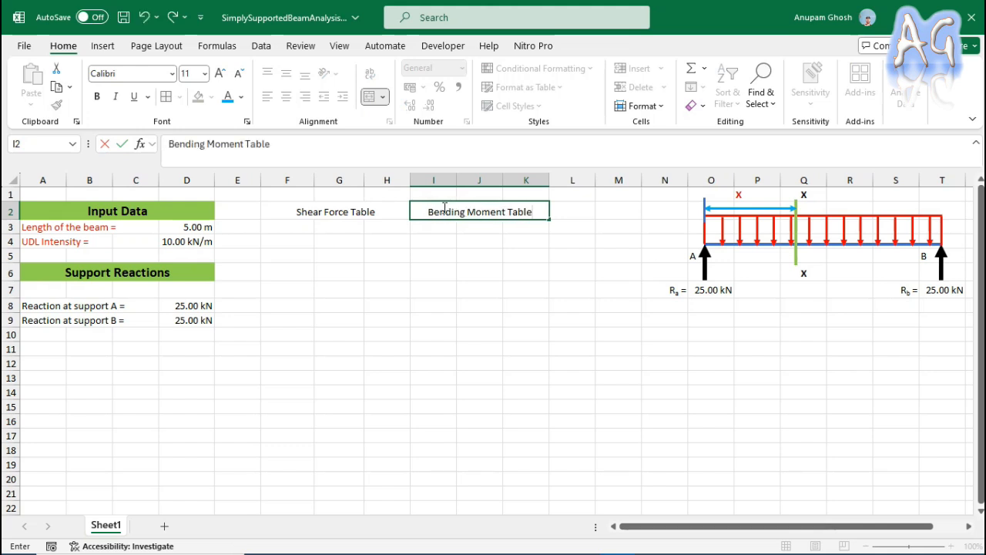
{"action": "left_click", "coordinate": [445, 282]}
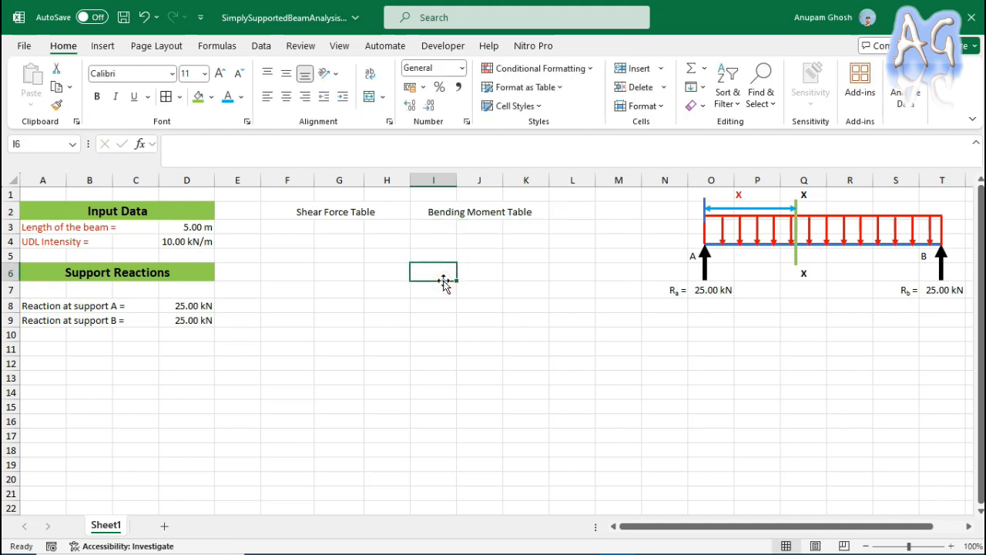
Merge and centre F3:G3 under the shear force heading and enter the label "Interval".
{"action": "left_click_drag", "start_coordinate": [295, 230], "coordinate": [334, 229]}
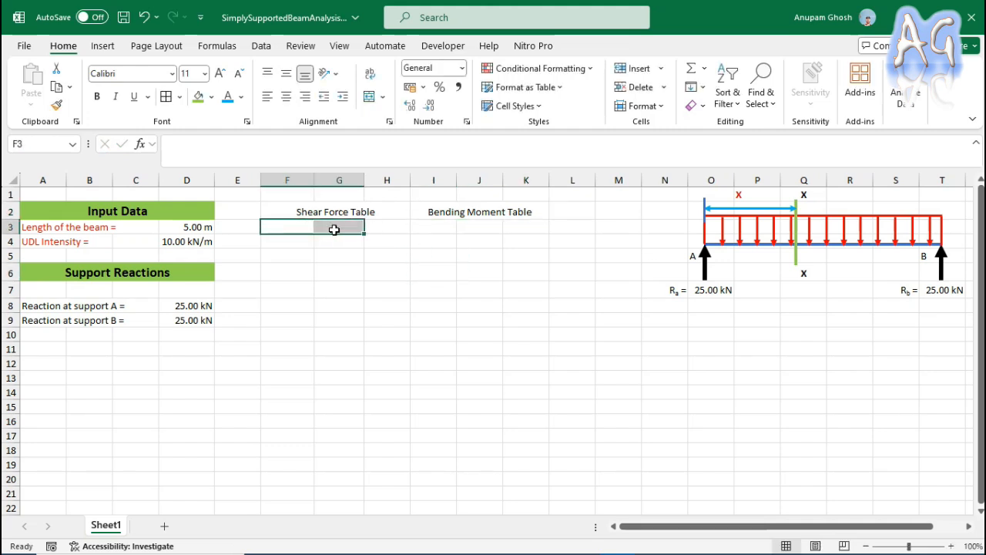
{"action": "left_click", "coordinate": [368, 96]}
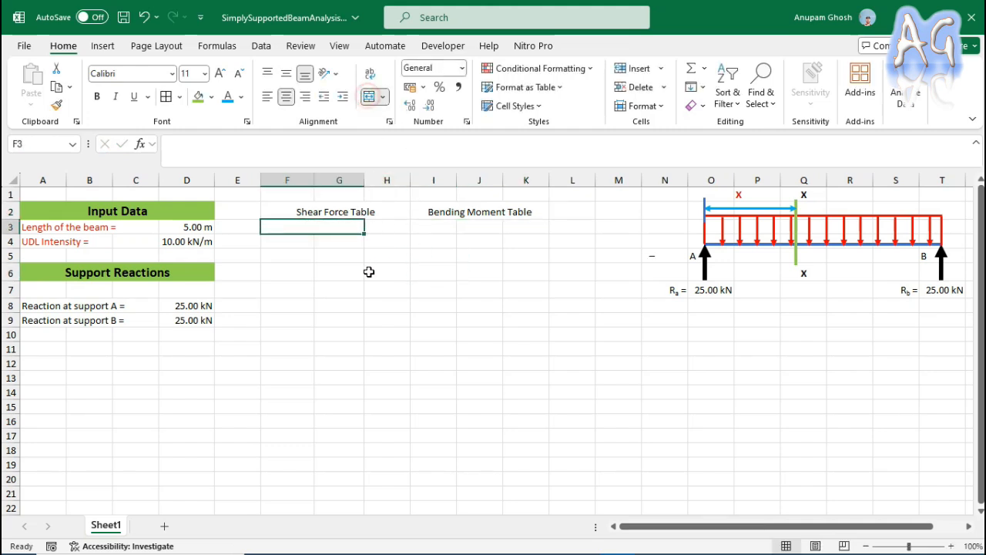
{"action": "double_click", "coordinate": [327, 226]}
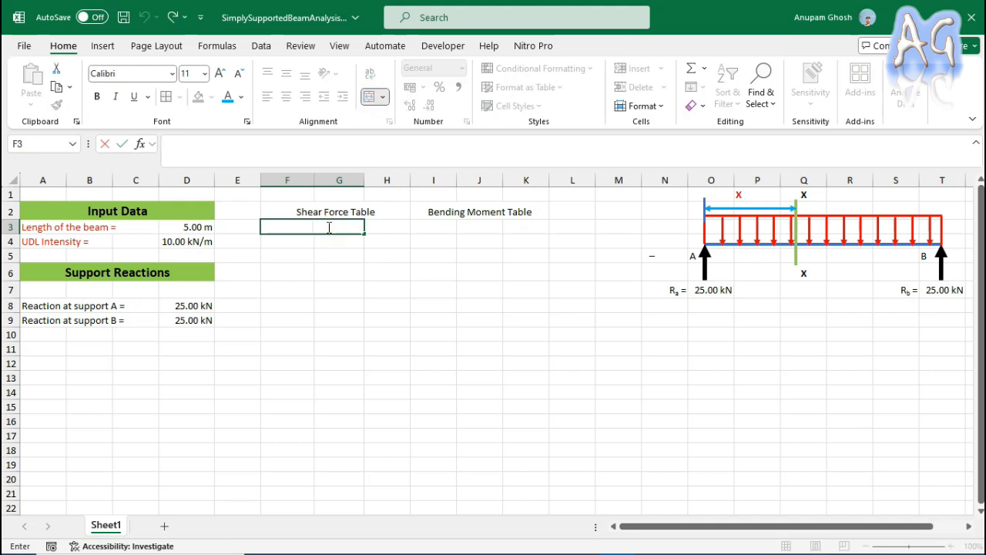
{"action": "type", "text": "Interval"}
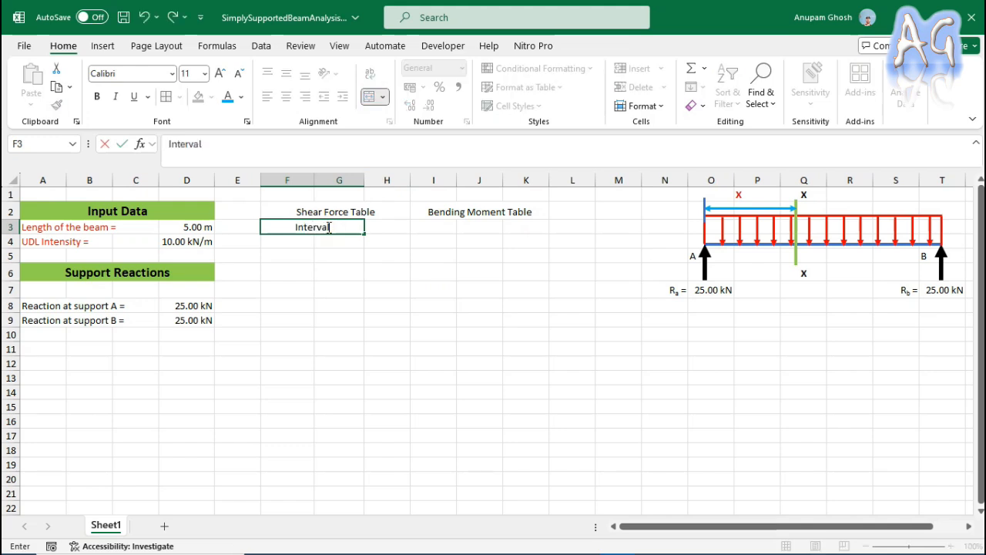
Merge and centre I3:J3 under the bending moment heading and enter the label "Interval".
{"action": "left_click_drag", "start_coordinate": [416, 224], "coordinate": [479, 225]}
{"action": "left_click", "coordinate": [367, 97]}
{"action": "double_click", "coordinate": [439, 227]}
{"action": "type", "text": "In"}
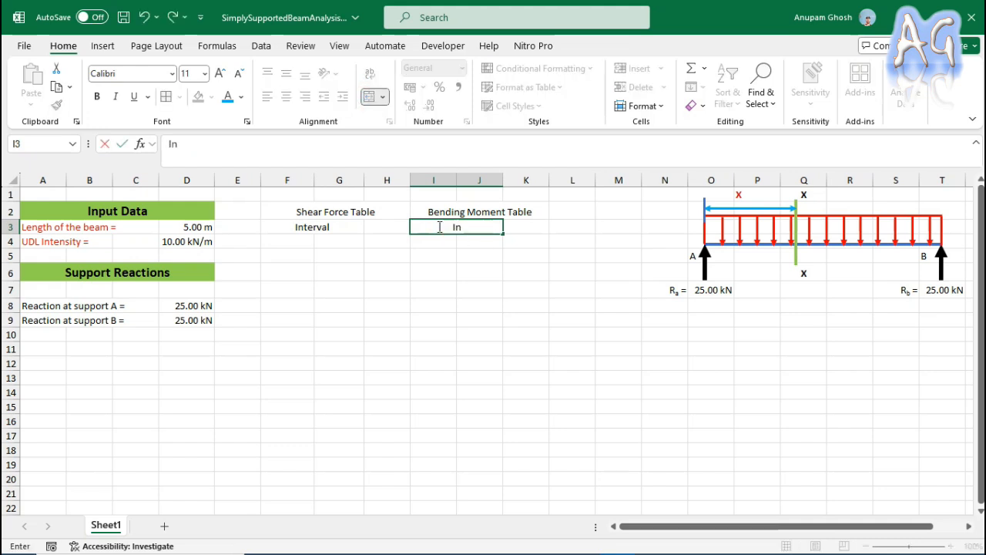
{"action": "type", "text": "terva"}
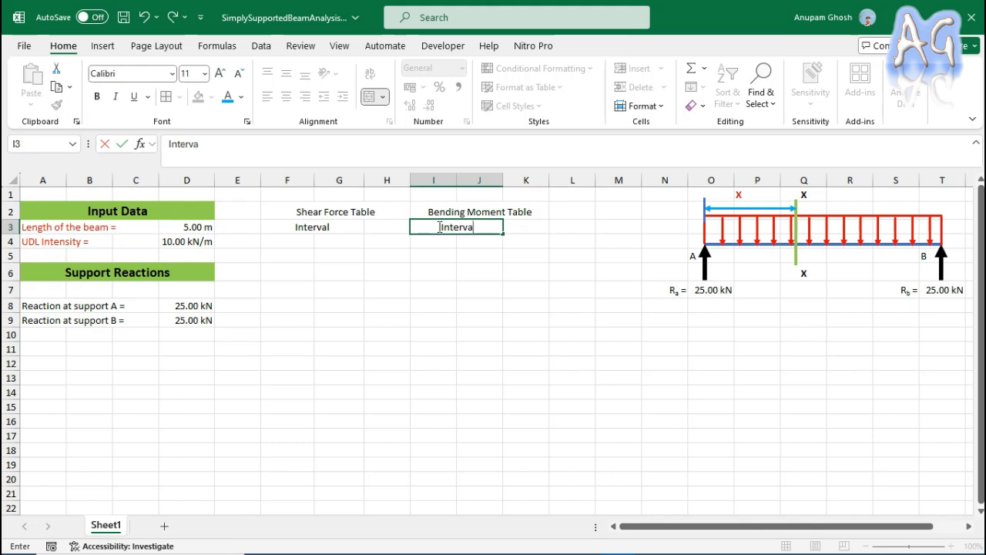
{"action": "type", "text": "l"}
{"action": "left_click", "coordinate": [466, 287]}
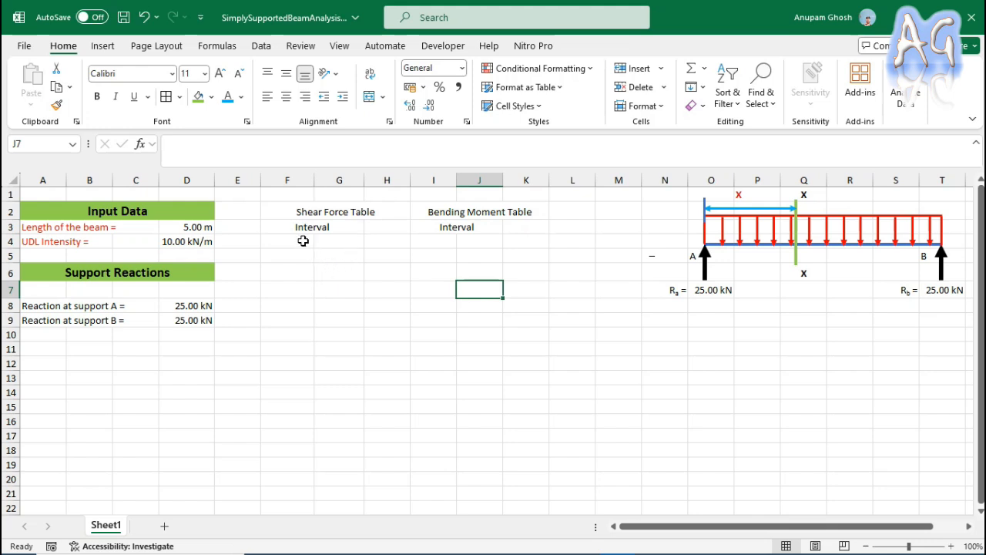
Merge and centre F4:G5 and enter the column header "Dist. Of X-X Section".
{"action": "left_click_drag", "start_coordinate": [300, 240], "coordinate": [327, 243]}
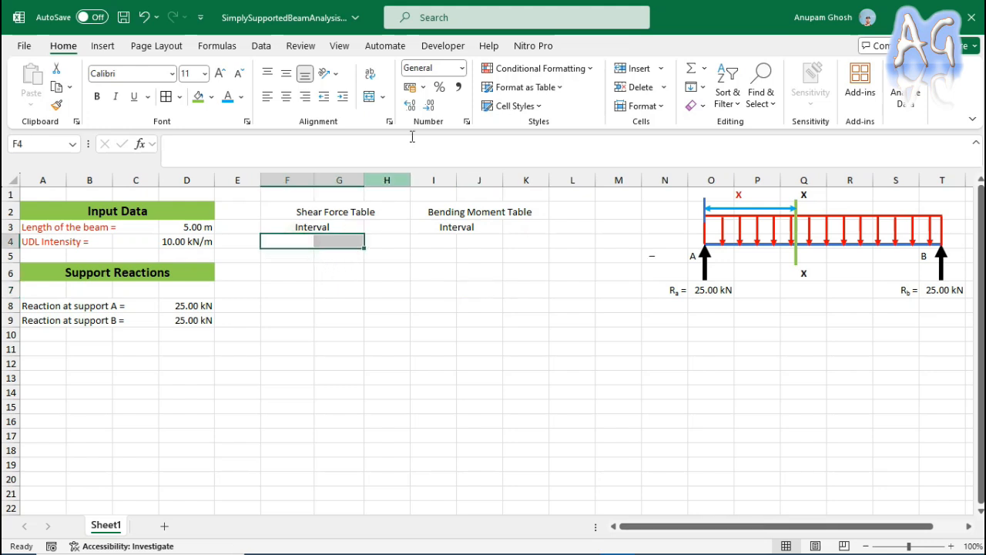
{"action": "left_click", "coordinate": [369, 97]}
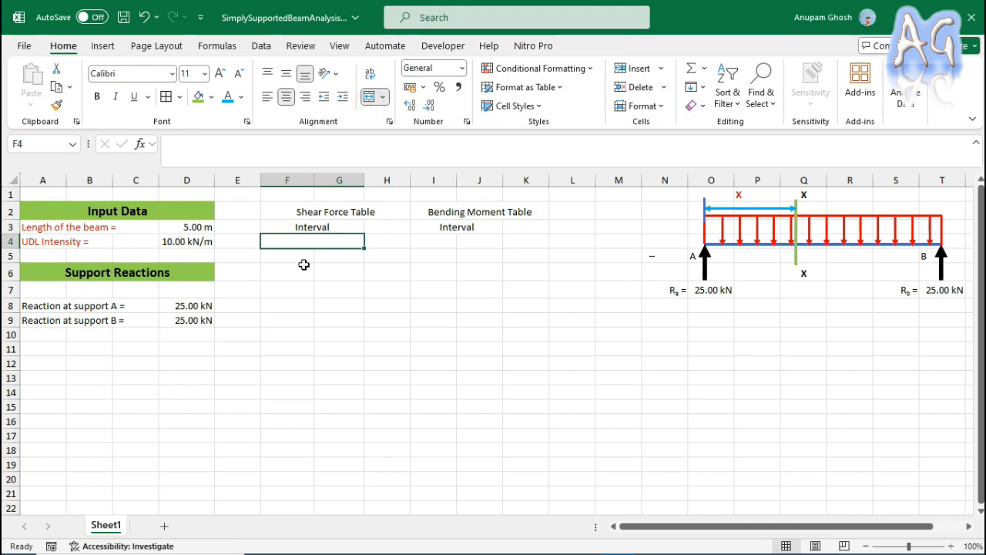
{"action": "left_click_drag", "start_coordinate": [310, 240], "coordinate": [314, 253]}
{"action": "left_click", "coordinate": [369, 97]}
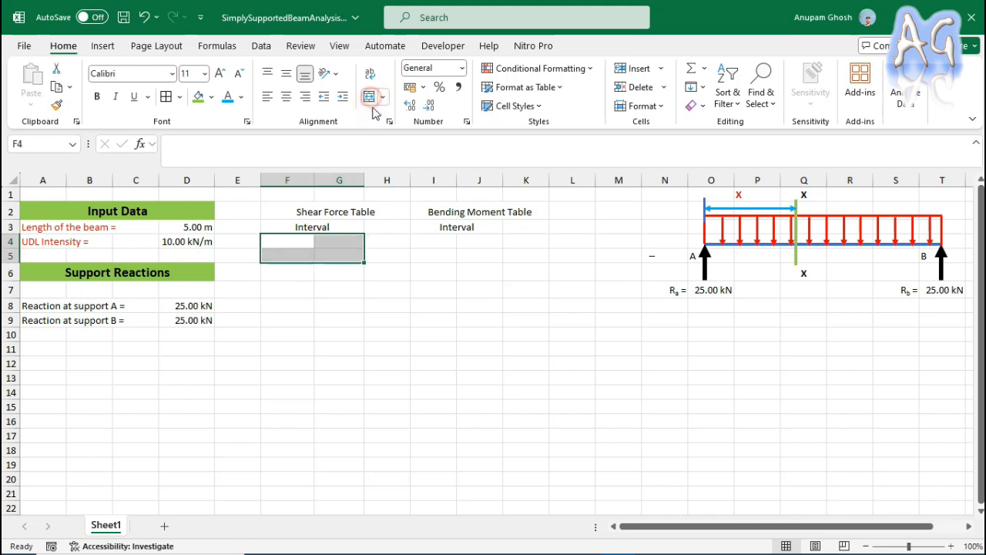
{"action": "left_click", "coordinate": [369, 97]}
{"action": "double_click", "coordinate": [314, 246]}
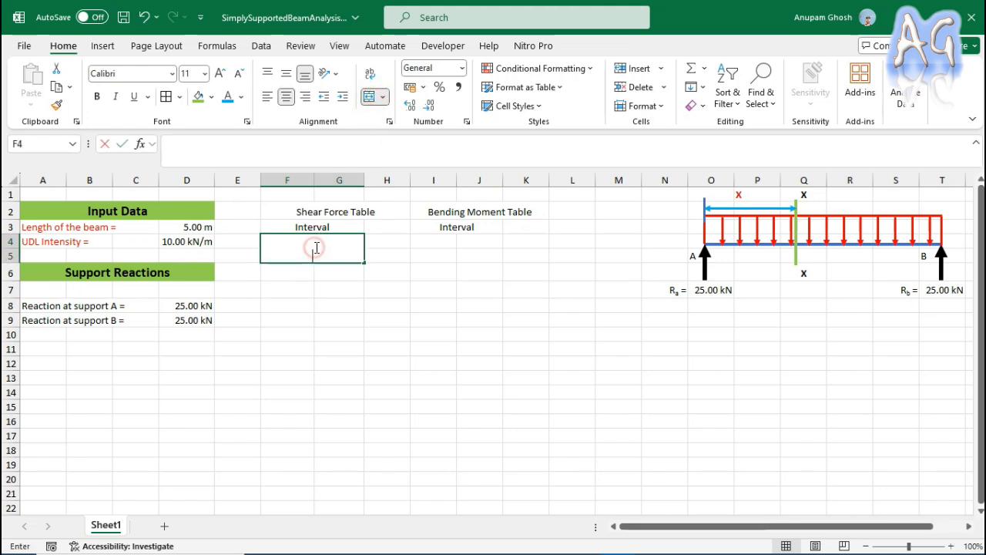
{"action": "type", "text": "Dis"}
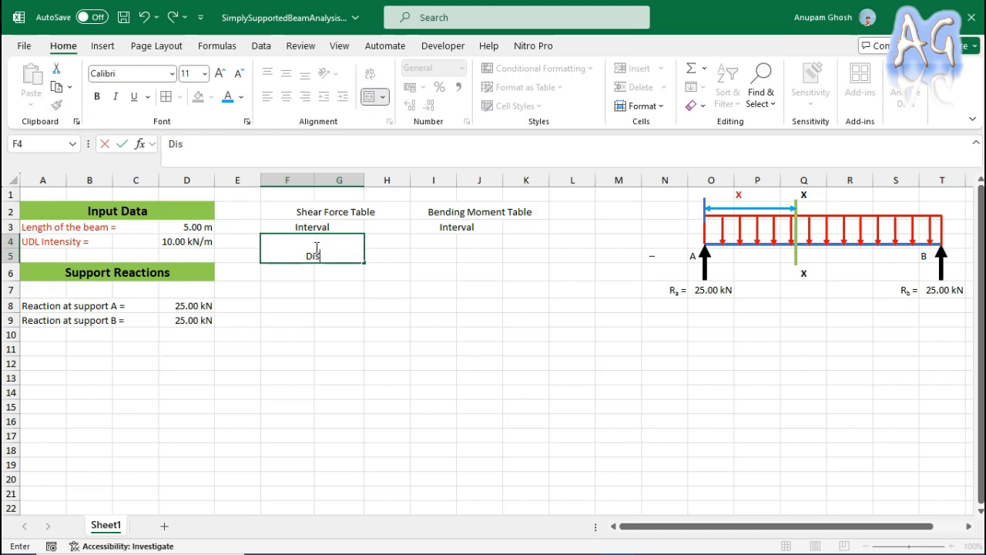
{"action": "type", "text": "t. Of X-X Section"}
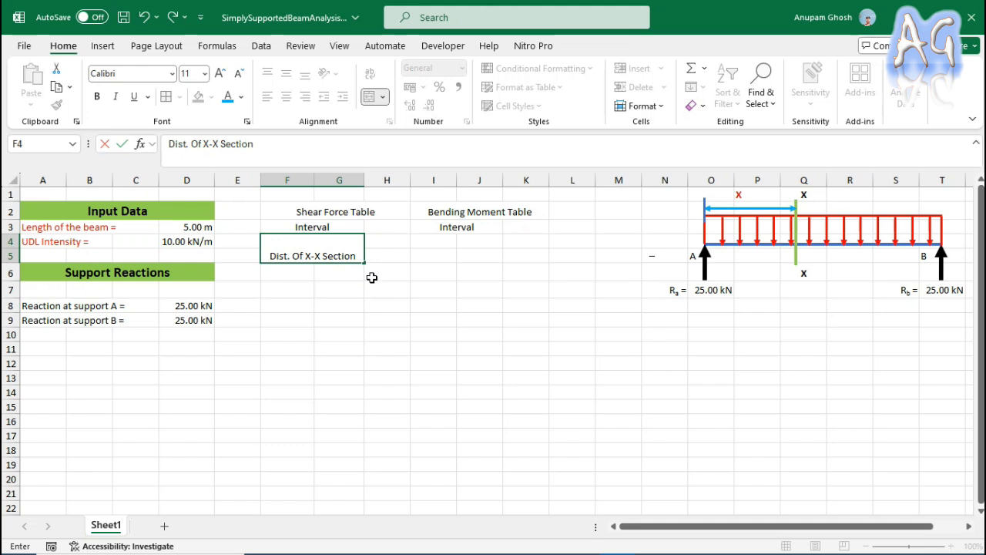
{"action": "left_click", "coordinate": [374, 276]}
Align the "Dist. Of X-X Section" header in F4 vertically to the middle of its merged cell.
{"action": "left_click", "coordinate": [334, 242]}
{"action": "left_click", "coordinate": [383, 97]}
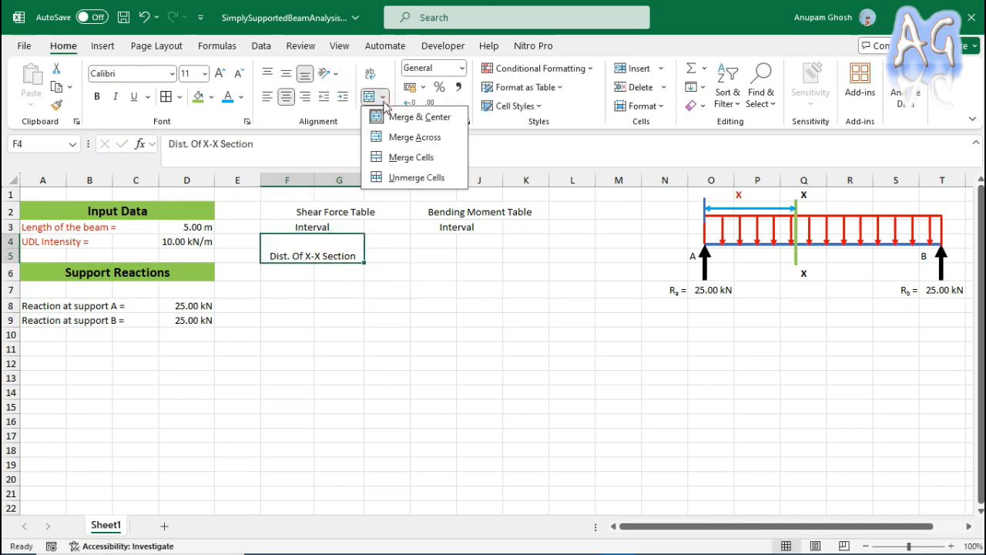
{"action": "left_click", "coordinate": [286, 74]}
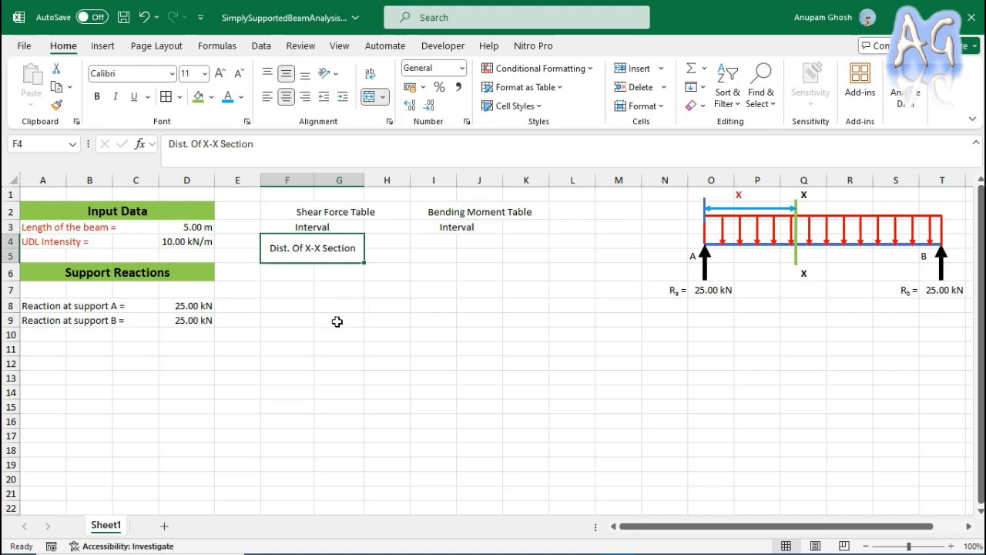
{"action": "left_click", "coordinate": [395, 255]}
Copy the "Dist. Of X-X Section" header from F4 to I4 in the bending moment table.
{"action": "left_click", "coordinate": [319, 253]}
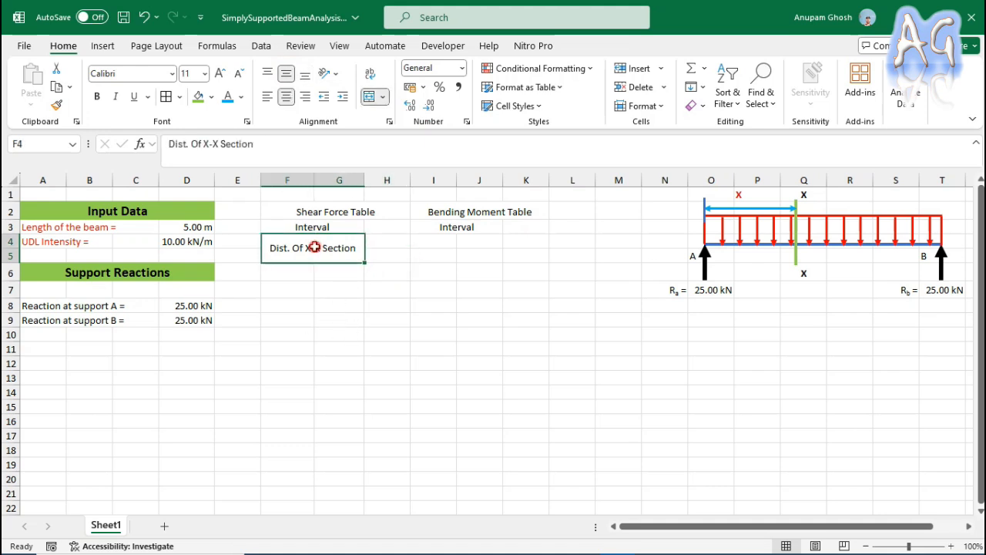
{"action": "key", "text": "ctrl+c"}
{"action": "left_click", "coordinate": [431, 241]}
{"action": "key", "text": "ctrl+v"}
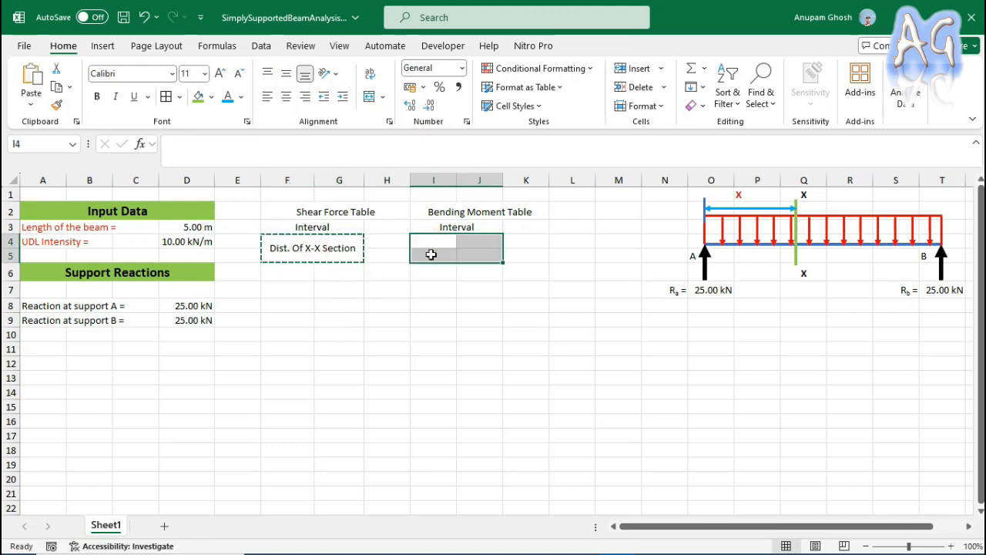
{"action": "left_click", "coordinate": [475, 287]}
Merge and centre H4:H5 and enter the column header "Shear Force".
{"action": "left_click_drag", "start_coordinate": [401, 244], "coordinate": [394, 256]}
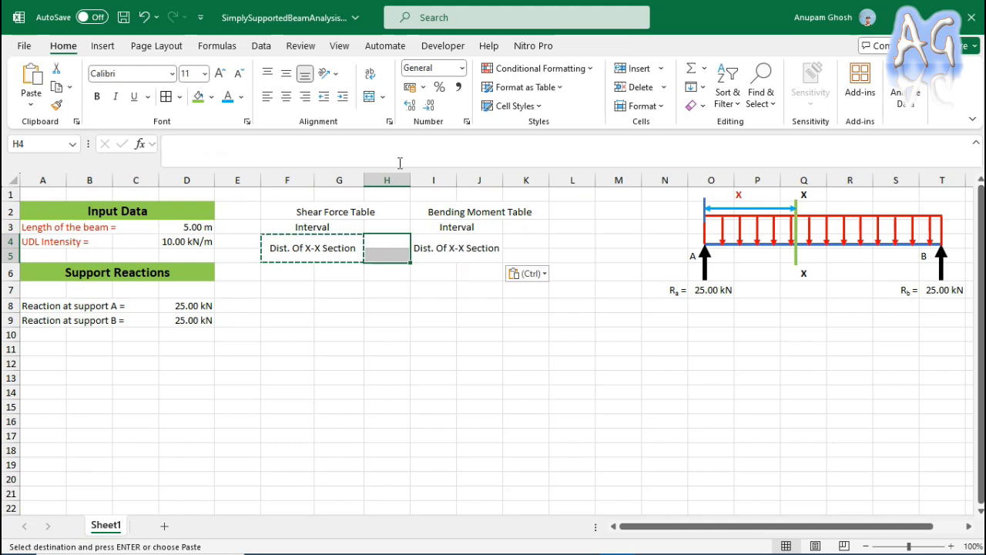
{"action": "left_click", "coordinate": [369, 96]}
{"action": "double_click", "coordinate": [383, 245]}
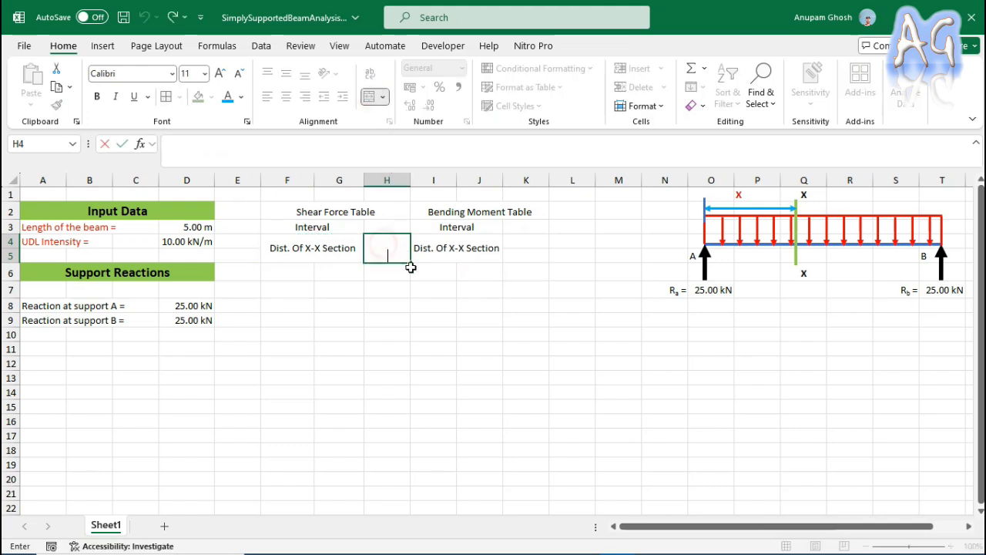
{"action": "type", "text": "Shear"}
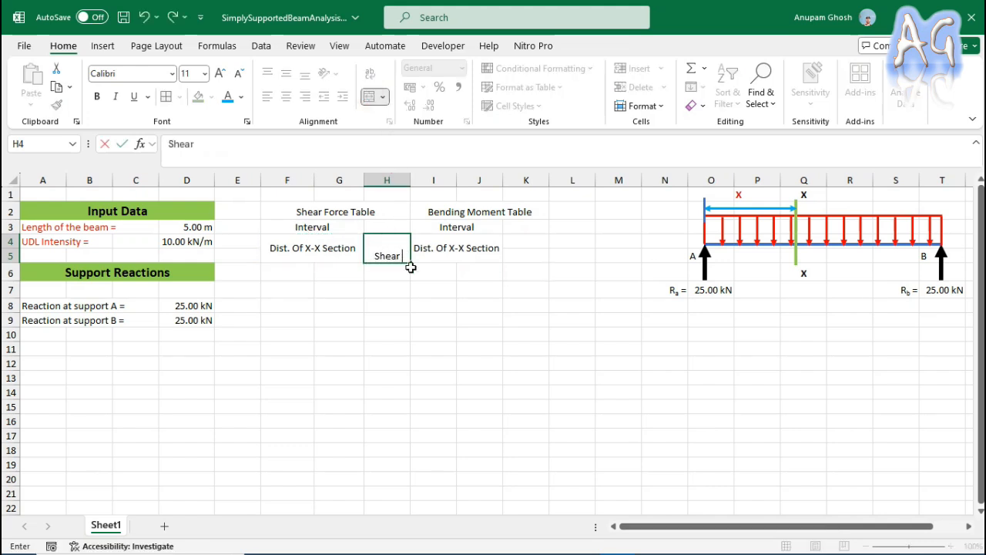
{"action": "type", "text": " Force"}
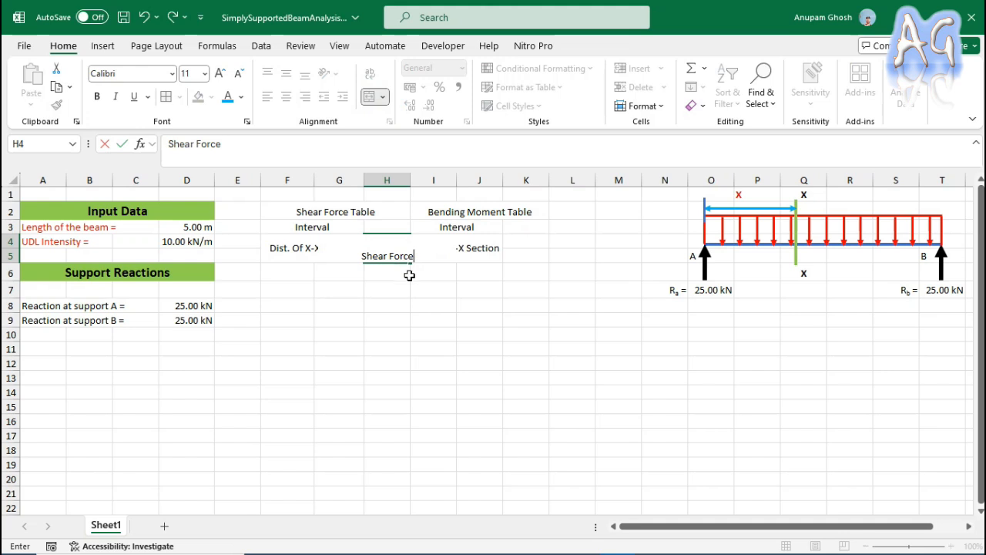
{"action": "key", "text": "Return"}
Wrap the text of the "Shear Force" header in H4.
{"action": "left_click", "coordinate": [386, 245]}
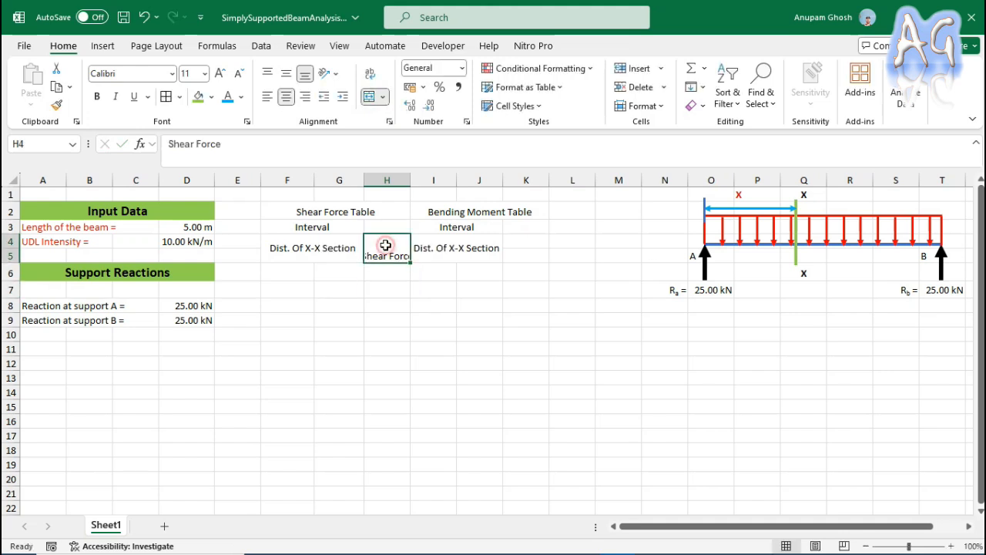
{"action": "left_click", "coordinate": [372, 75]}
{"action": "left_click", "coordinate": [455, 287]}
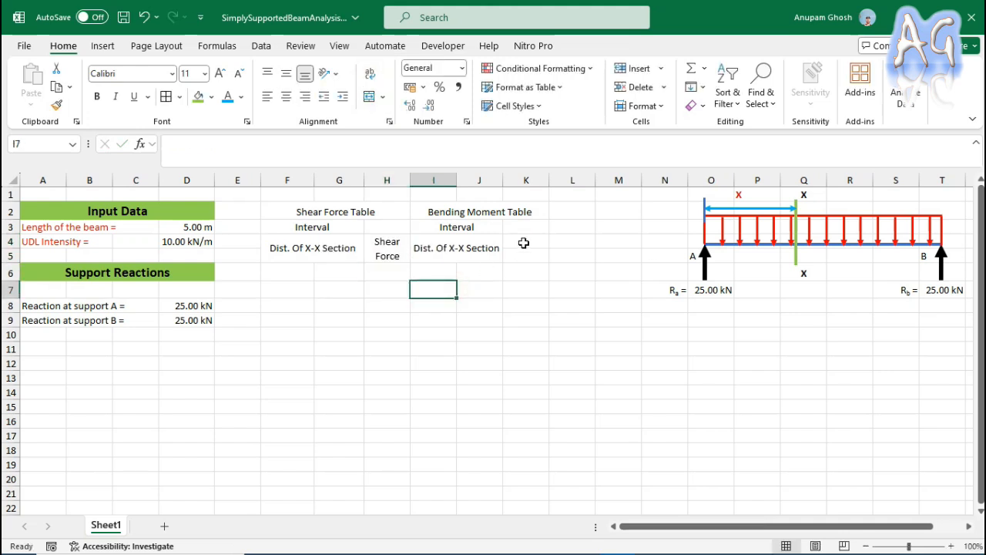
Merge and centre K4:K5 and enter the column header "Bending Moment".
{"action": "left_click_drag", "start_coordinate": [523, 243], "coordinate": [525, 258]}
{"action": "left_click", "coordinate": [372, 96]}
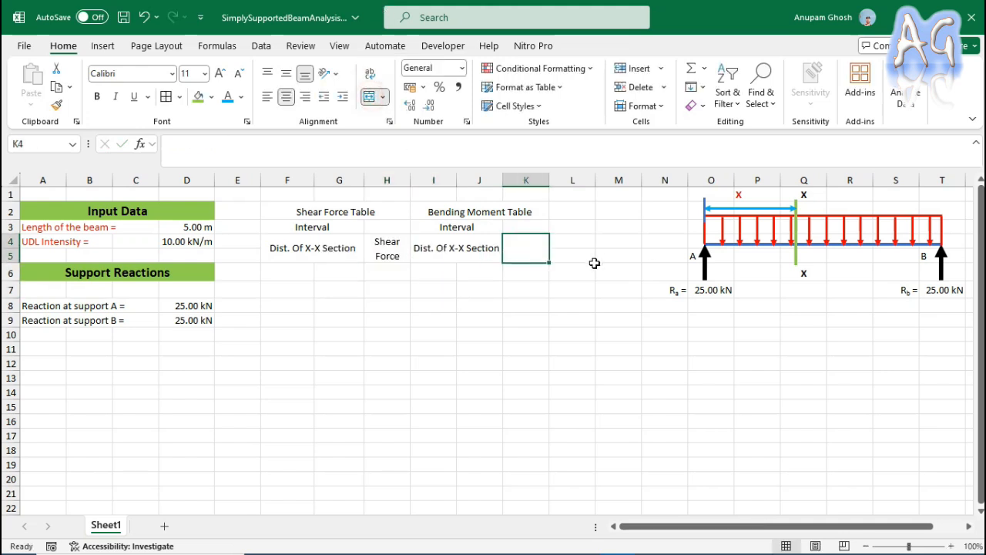
{"action": "double_click", "coordinate": [529, 247]}
{"action": "type", "text": "Bendin"}
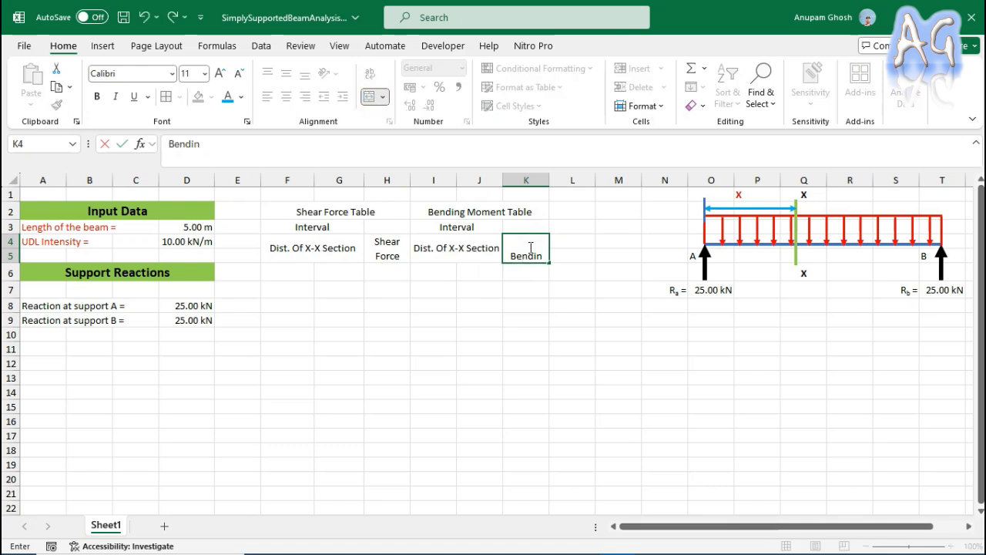
{"action": "type", "text": "g Moment"}
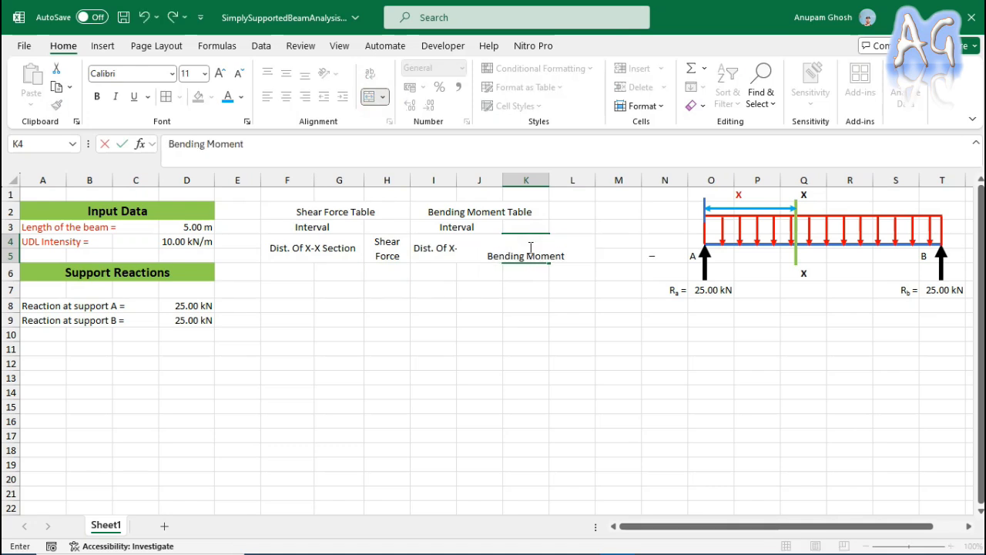
Wrap the text of the "Bending Moment" header in K4.
{"action": "left_click", "coordinate": [529, 294]}
{"action": "left_click", "coordinate": [527, 257]}
{"action": "left_click", "coordinate": [371, 73]}
{"action": "left_click", "coordinate": [590, 293]}
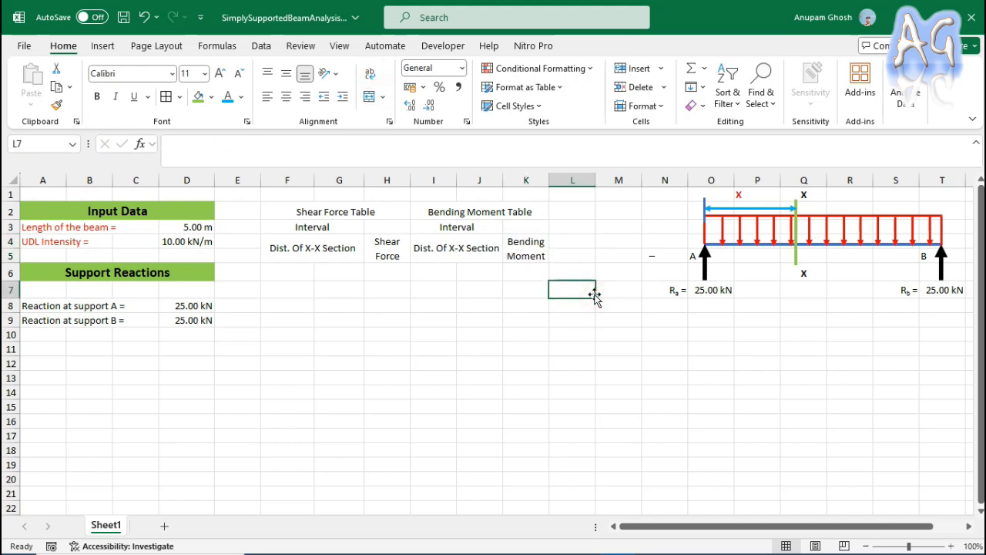
Make all titles, Interval labels and column headers in F2:K5 bold and apply all borders to the range.
{"action": "left_click_drag", "start_coordinate": [296, 212], "coordinate": [483, 211]}
{"action": "left_click", "coordinate": [96, 96]}
{"action": "left_click", "coordinate": [292, 225]}
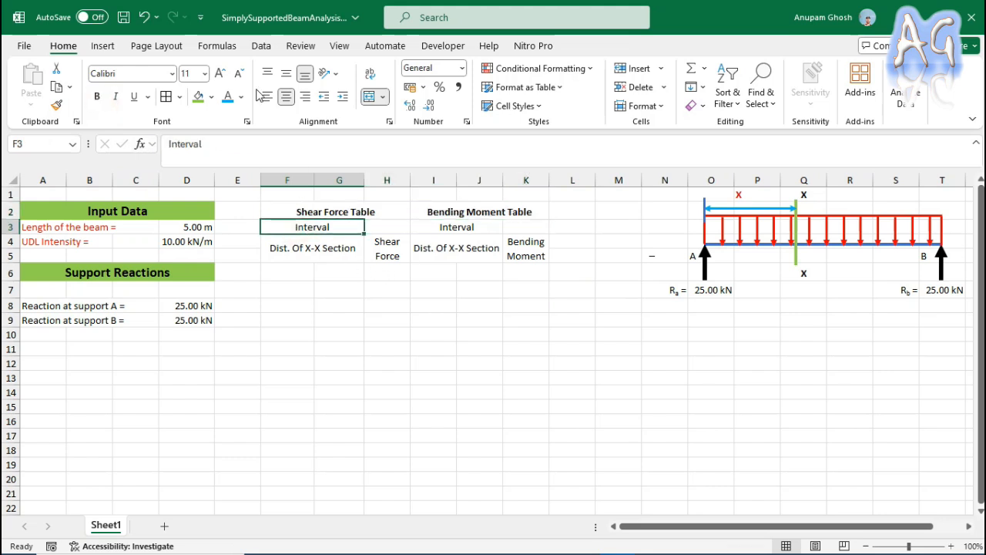
{"action": "left_click", "coordinate": [96, 96]}
{"action": "left_click_drag", "start_coordinate": [300, 249], "coordinate": [531, 251]}
{"action": "left_click", "coordinate": [96, 97]}
{"action": "left_click", "coordinate": [456, 225]}
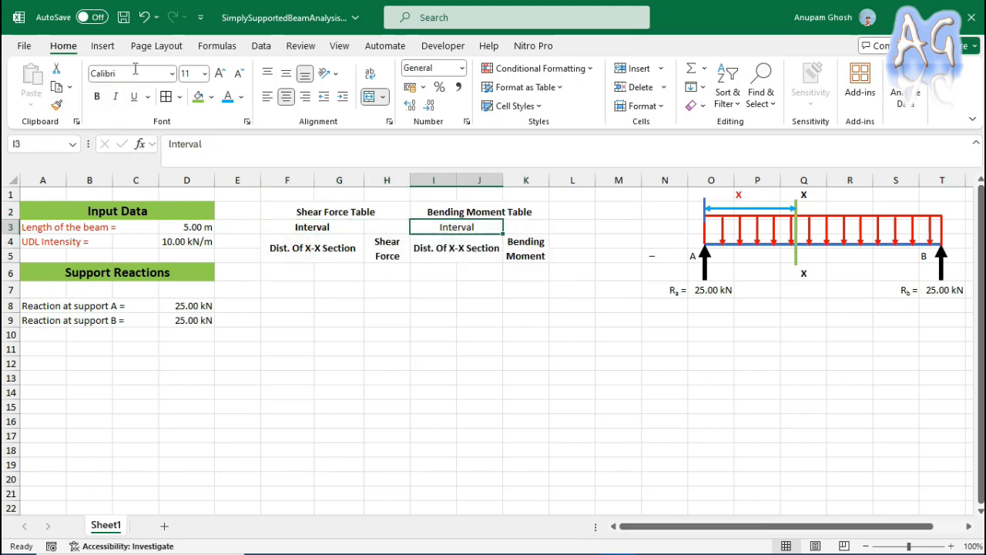
{"action": "left_click", "coordinate": [96, 96]}
{"action": "left_click_drag", "start_coordinate": [286, 211], "coordinate": [540, 258]}
{"action": "left_click", "coordinate": [166, 96]}
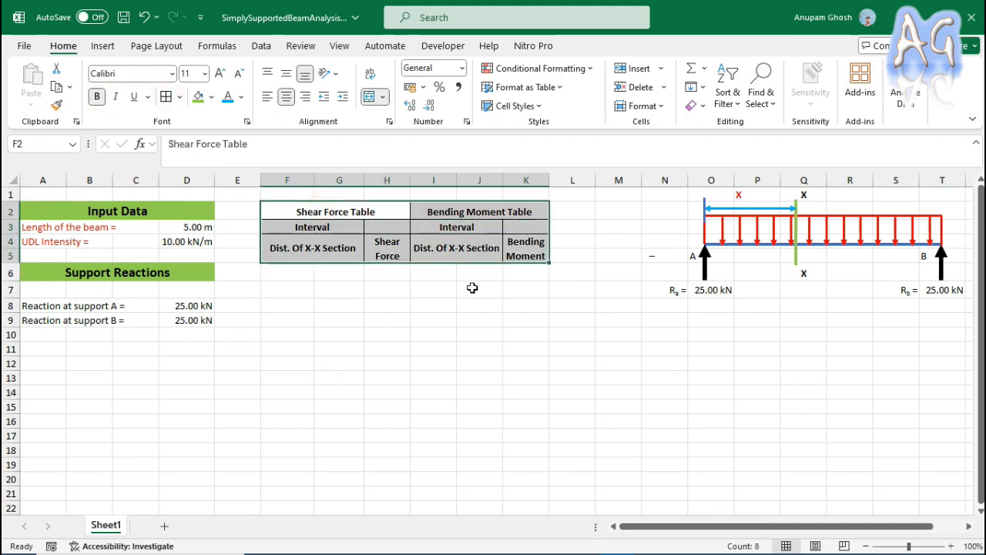
Fill the table titles in F2:K2 and the column headers in F4:K5 with the same green as the Input Data heading.
{"action": "left_click", "coordinate": [365, 217]}
{"action": "left_click", "coordinate": [541, 214], "text": "ctrl"}
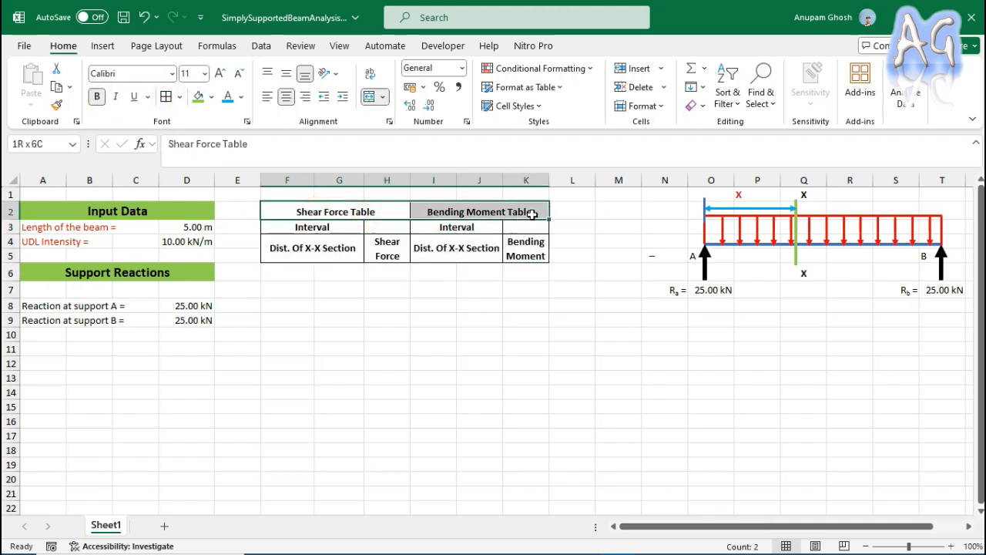
{"action": "left_click", "coordinate": [199, 98]}
{"action": "left_click", "coordinate": [347, 249]}
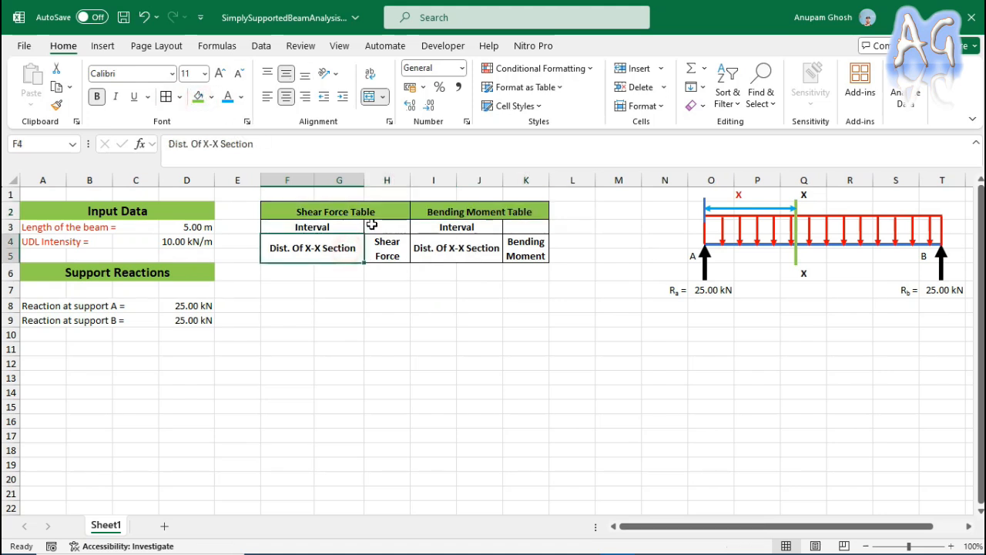
{"action": "left_click_drag", "start_coordinate": [331, 250], "coordinate": [539, 258]}
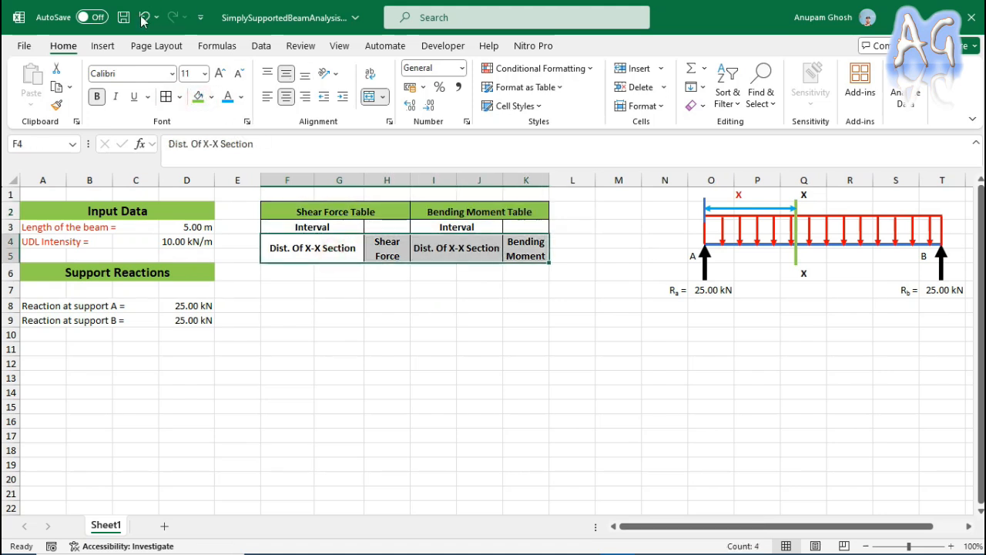
{"action": "left_click", "coordinate": [198, 98]}
{"action": "left_click", "coordinate": [570, 228]}
Fill the Interval labels in F3 and I3 with the blue theme colour.
{"action": "left_click", "coordinate": [341, 225]}
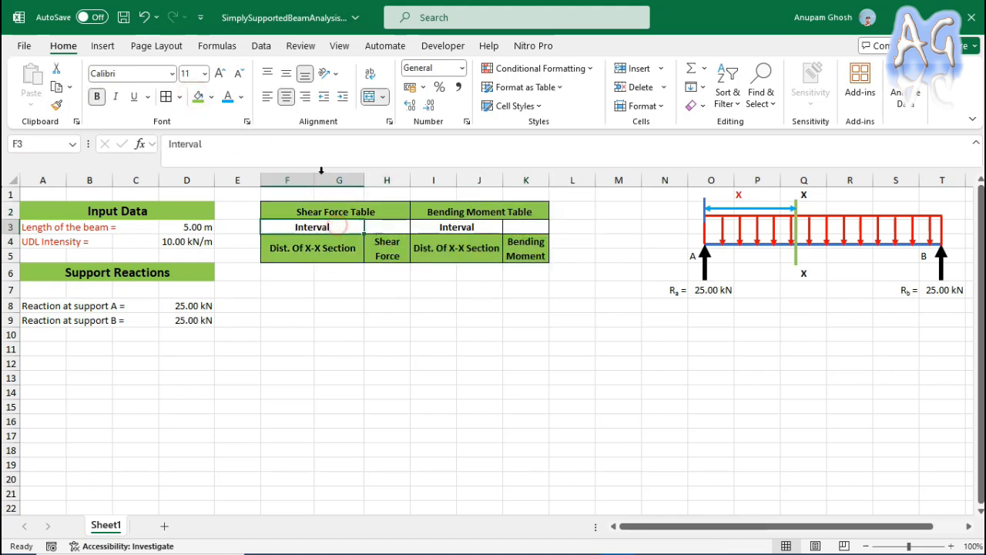
{"action": "left_click", "coordinate": [212, 98]}
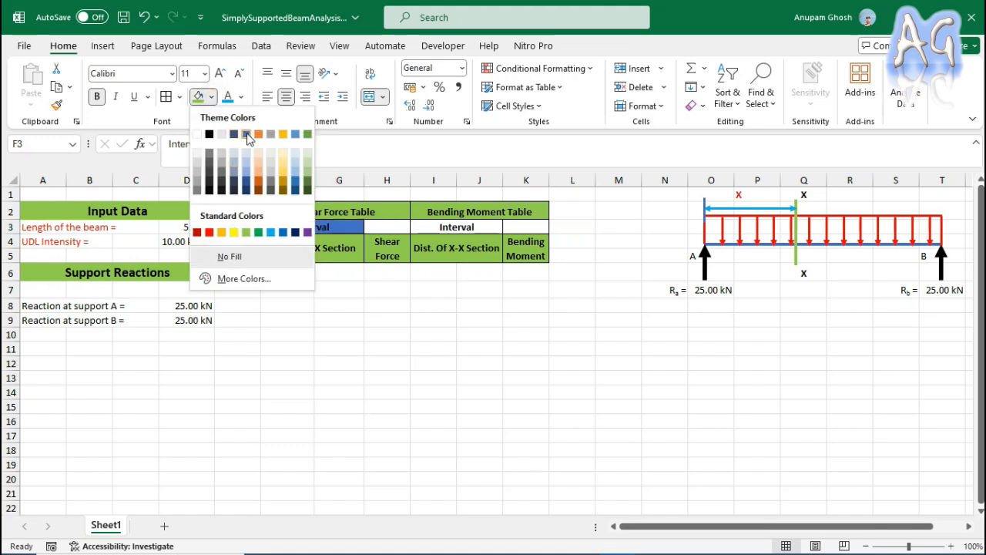
{"action": "left_click", "coordinate": [247, 133]}
{"action": "left_click", "coordinate": [456, 226]}
{"action": "left_click", "coordinate": [198, 96]}
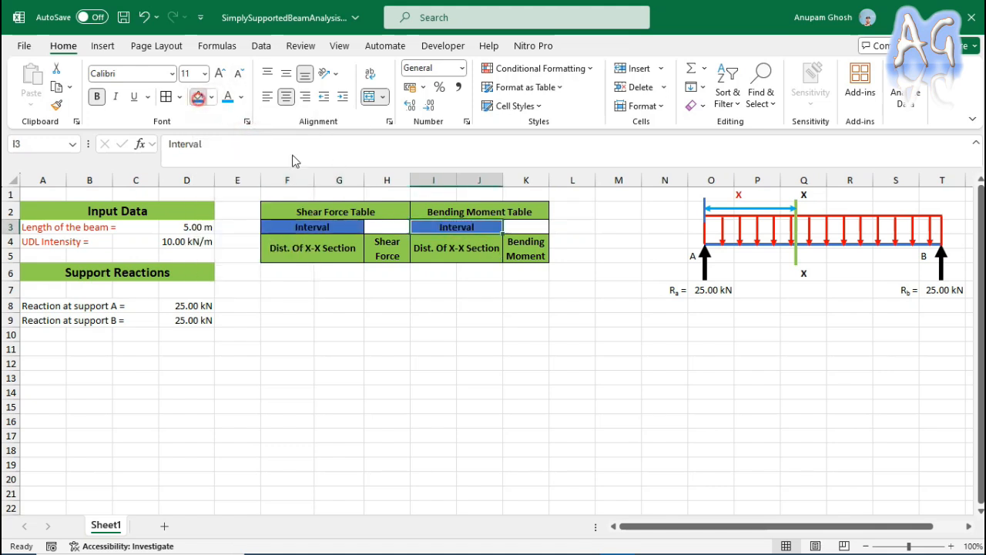
{"action": "left_click", "coordinate": [616, 228]}
Fill the Interval labels in I3 and F3 with a light blue-grey theme shade.
{"action": "left_click", "coordinate": [434, 227]}
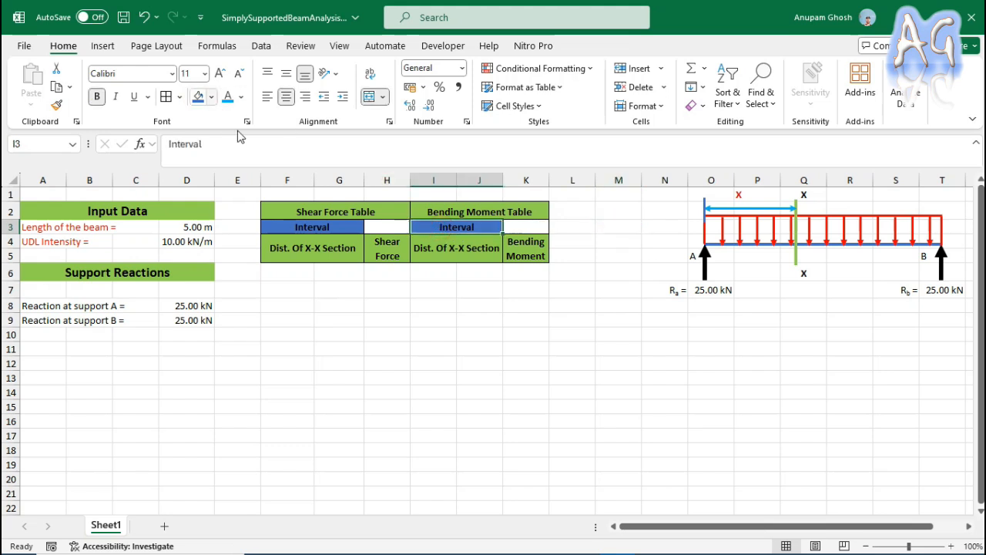
{"action": "left_click", "coordinate": [210, 98]}
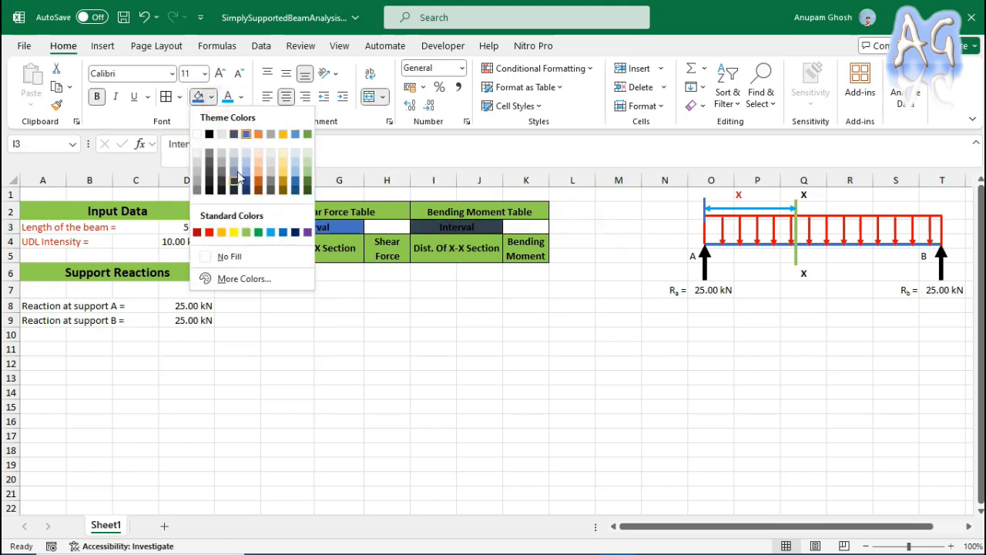
{"action": "left_click", "coordinate": [236, 164]}
{"action": "left_click", "coordinate": [311, 227]}
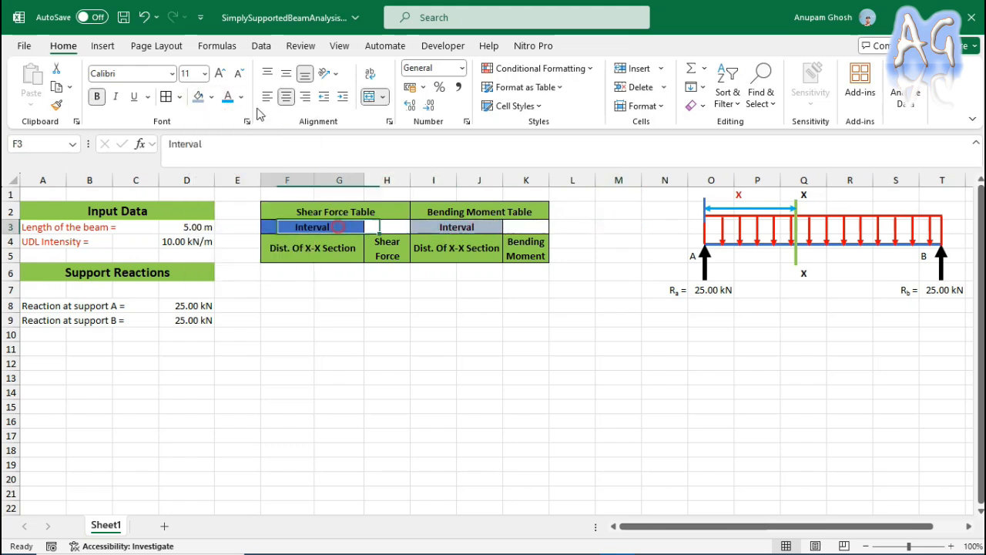
{"action": "left_click", "coordinate": [198, 96]}
{"action": "left_click", "coordinate": [625, 257]}
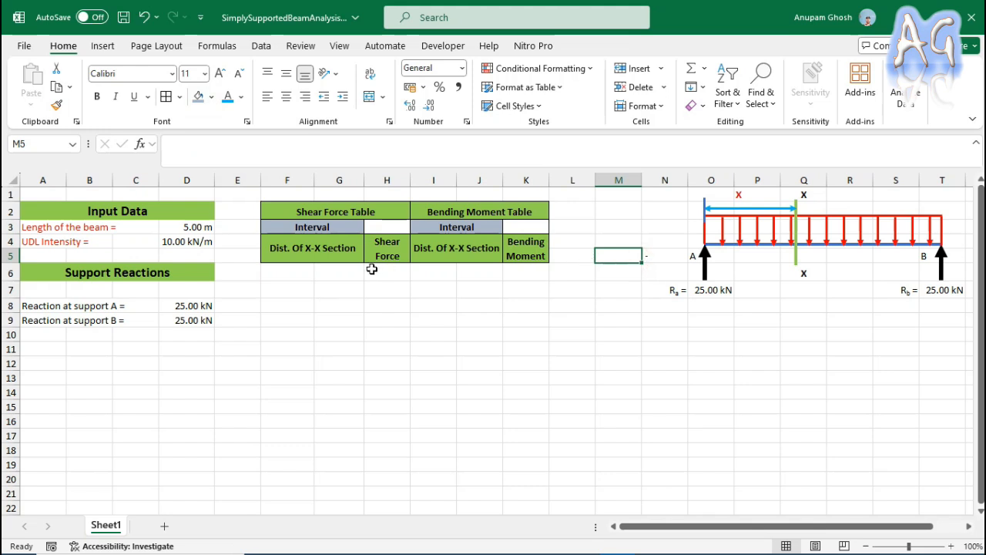
Merge and centre F6:G6 and I6:J6 as the first distance cells of the two tables.
{"action": "left_click_drag", "start_coordinate": [291, 271], "coordinate": [339, 271]}
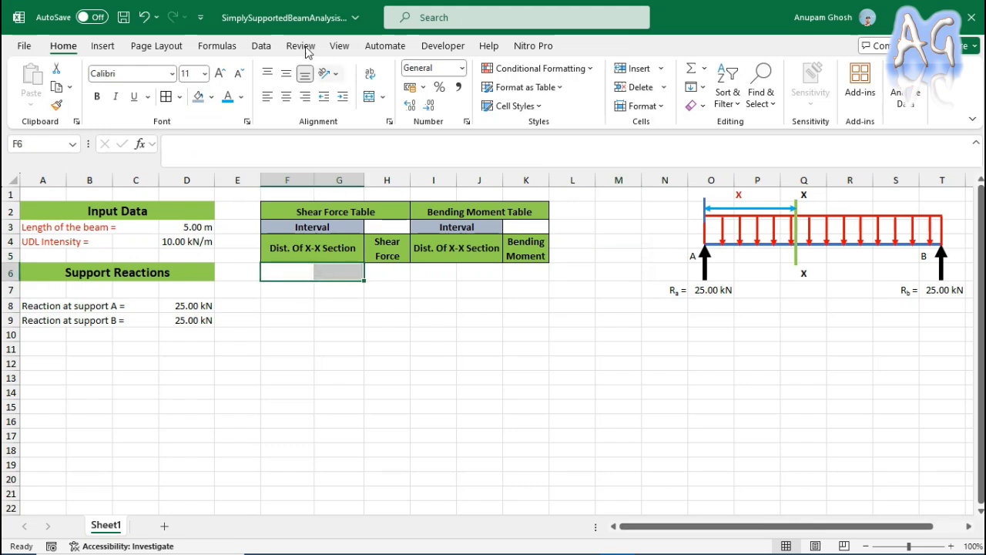
{"action": "left_click", "coordinate": [369, 96]}
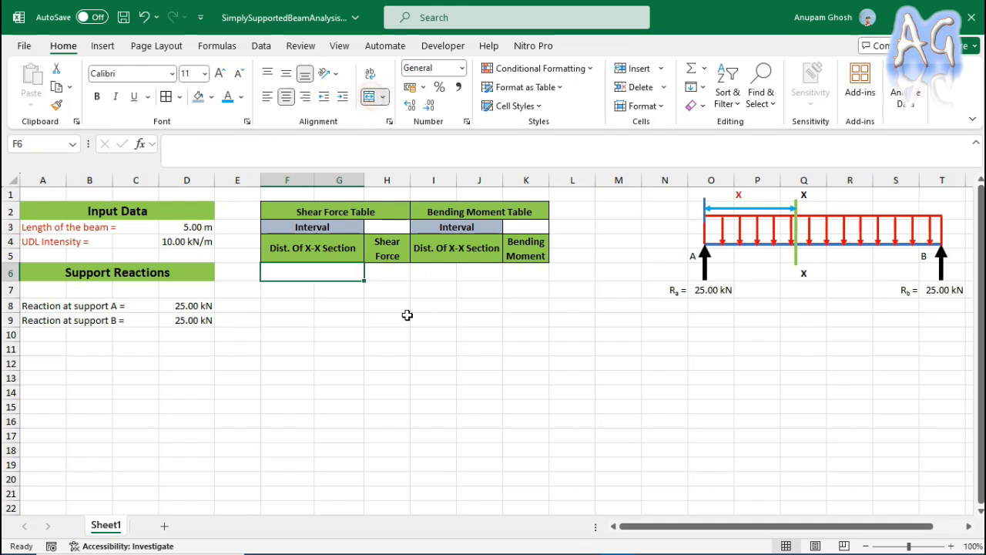
{"action": "left_click_drag", "start_coordinate": [423, 273], "coordinate": [462, 273]}
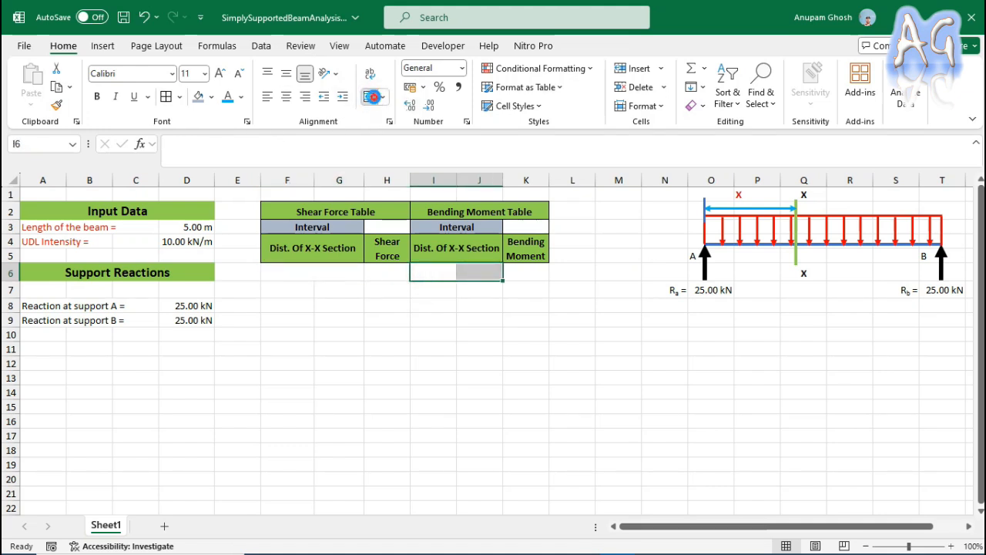
{"action": "left_click", "coordinate": [369, 97]}
{"action": "left_click", "coordinate": [390, 314]}
Extend the merged cell layout of row 6 down to row 14 and apply all borders to F6:K14.
{"action": "left_click", "coordinate": [317, 273]}
{"action": "left_click_drag", "start_coordinate": [335, 273], "coordinate": [488, 274]}
{"action": "left_click", "coordinate": [486, 274]}
{"action": "left_click_drag", "start_coordinate": [331, 274], "coordinate": [547, 398]}
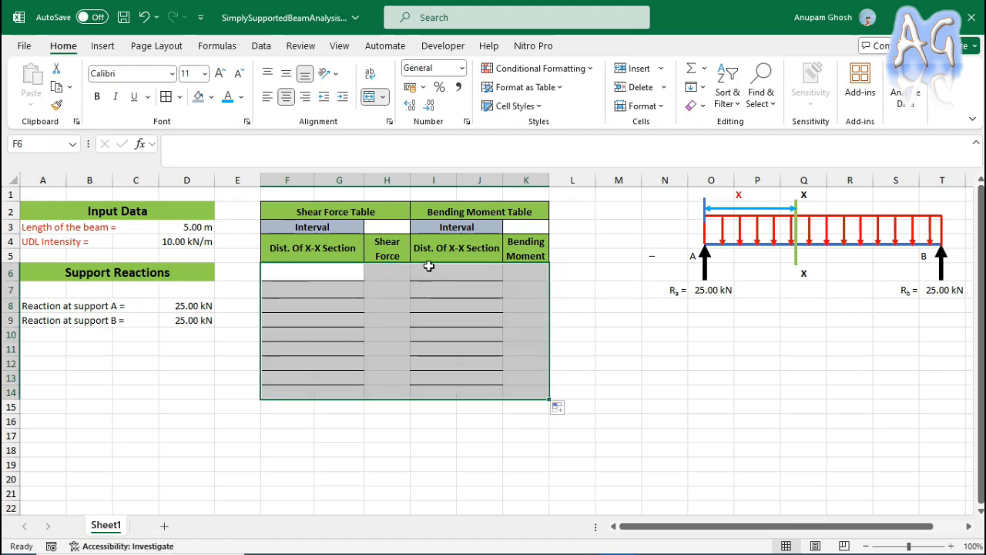
{"action": "left_click", "coordinate": [166, 96]}
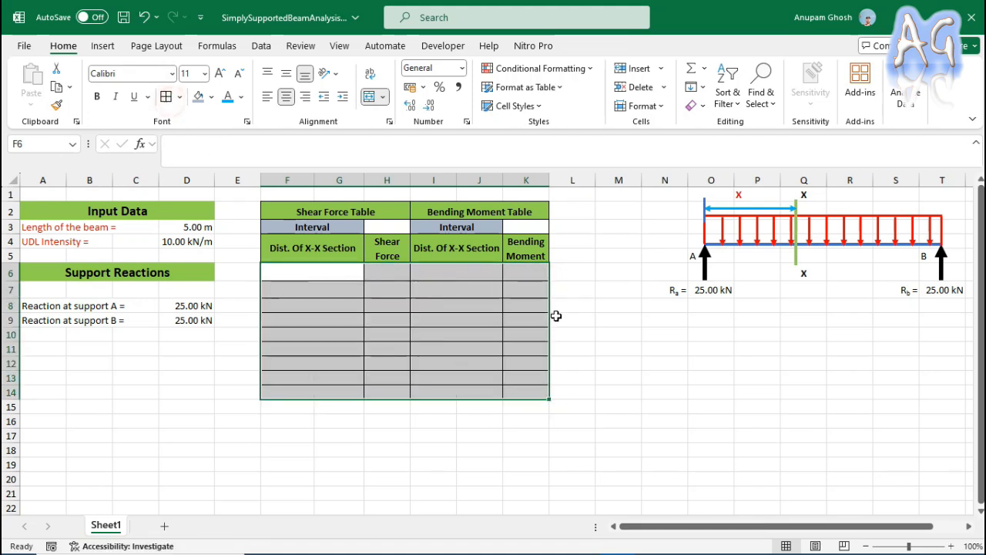
{"action": "left_click", "coordinate": [579, 286]}
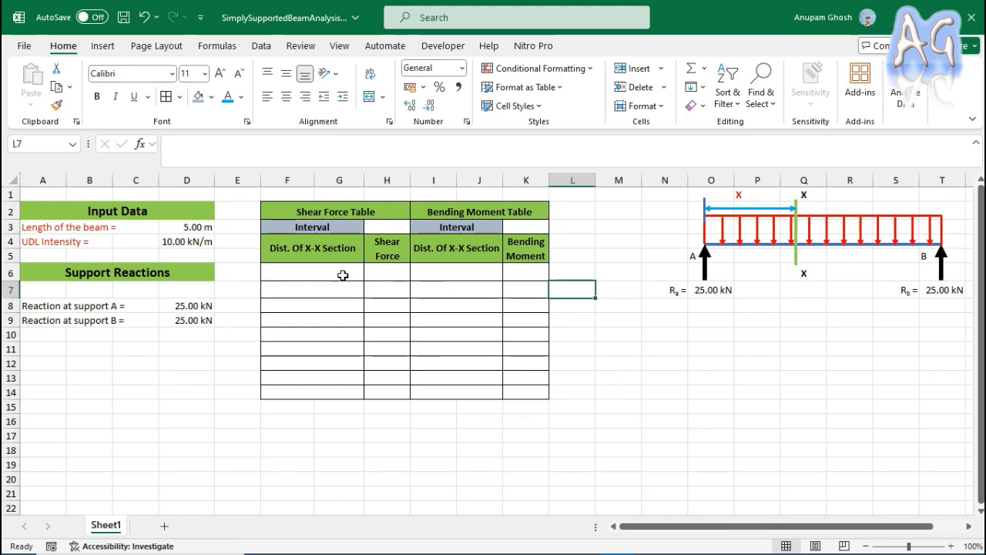
Enter an interval of 0.1 in H3 for the shear force table and in K3 for the bending moment table.
{"action": "left_click", "coordinate": [393, 224]}
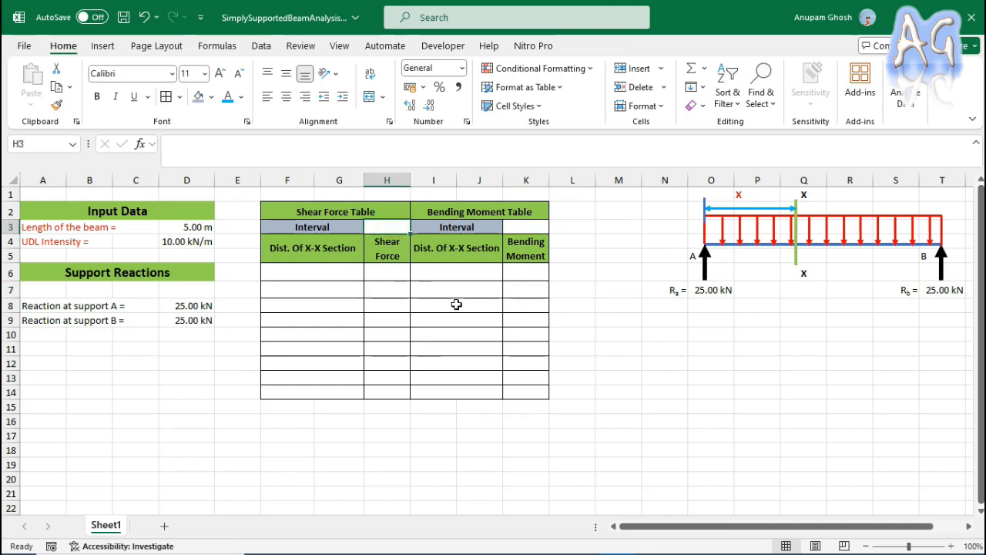
{"action": "type", "text": "0.1"}
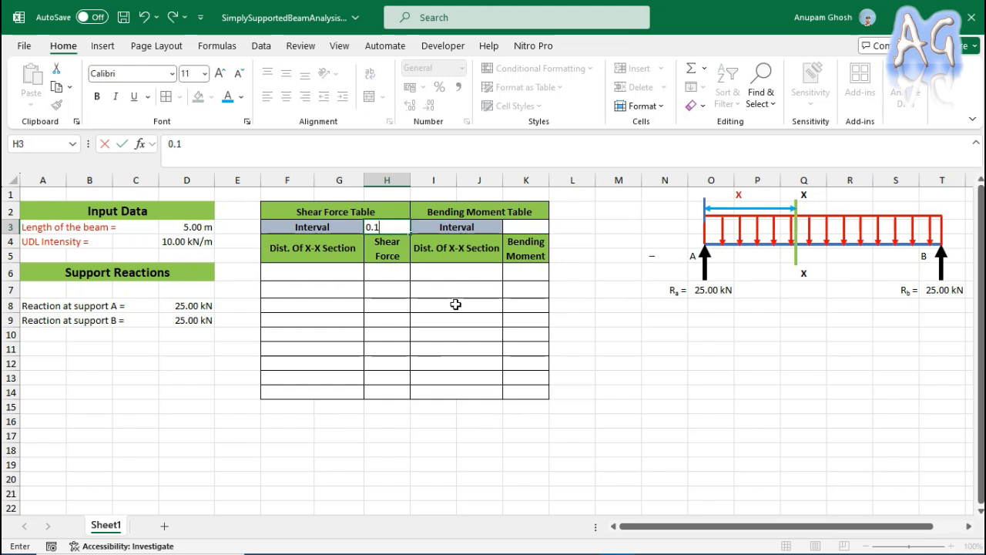
{"action": "left_click", "coordinate": [543, 227]}
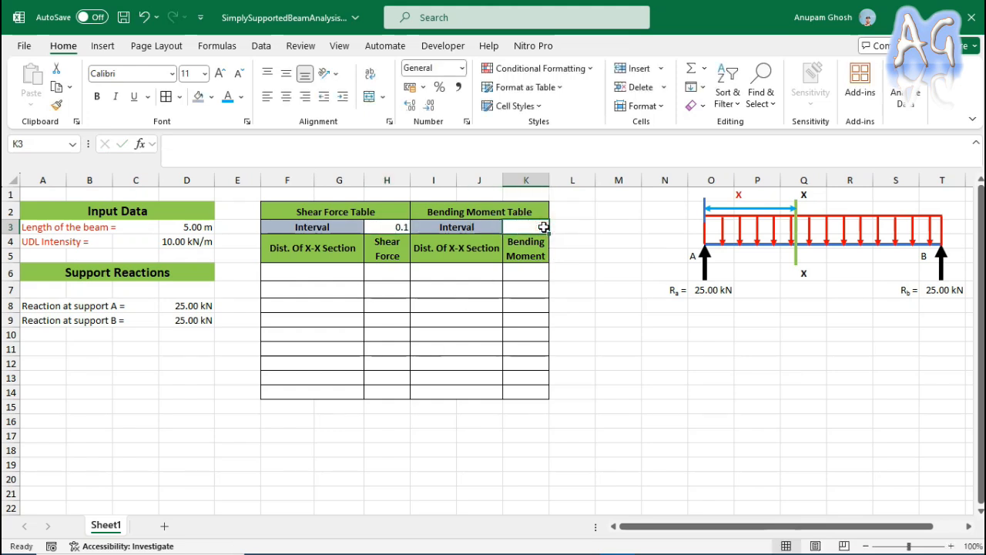
{"action": "type", "text": "0.1"}
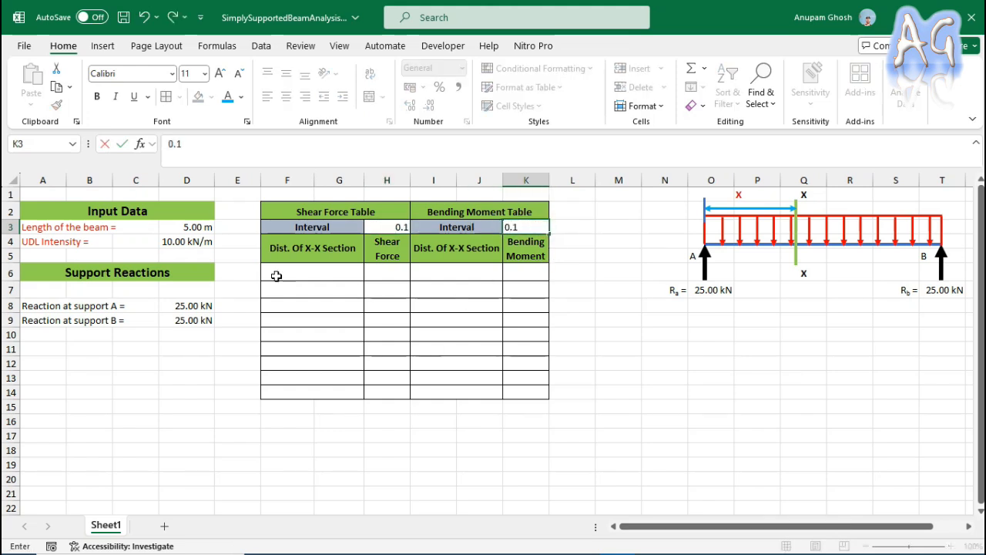
Enter the starting section distance 0 in F6 and the formula =F6+H3 in F7.
{"action": "left_click", "coordinate": [276, 276]}
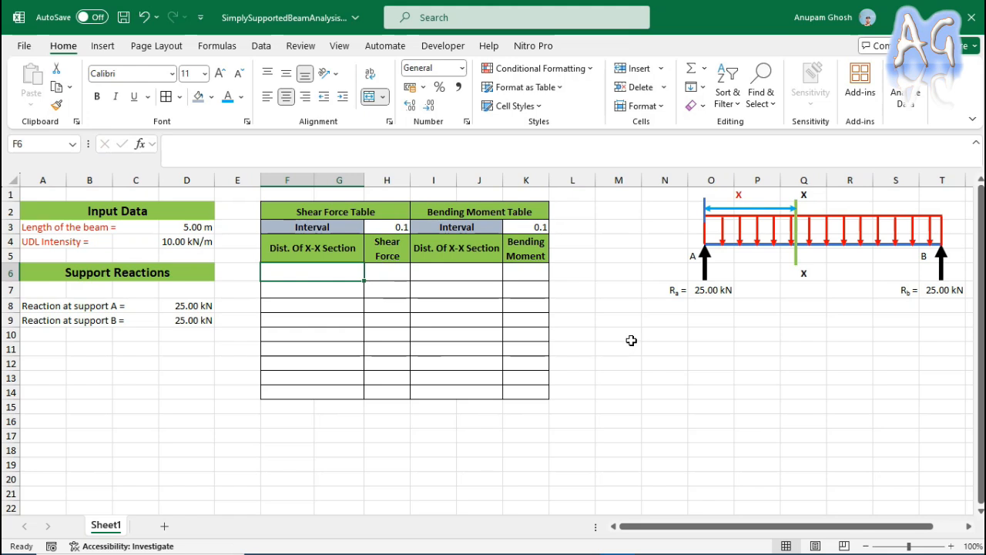
{"action": "type", "text": "0"}
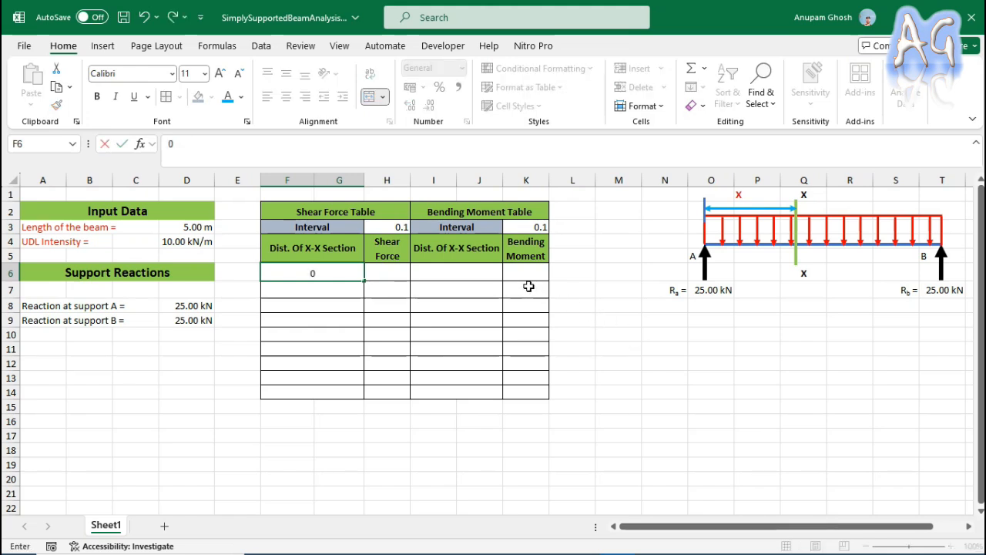
{"action": "left_click", "coordinate": [330, 296]}
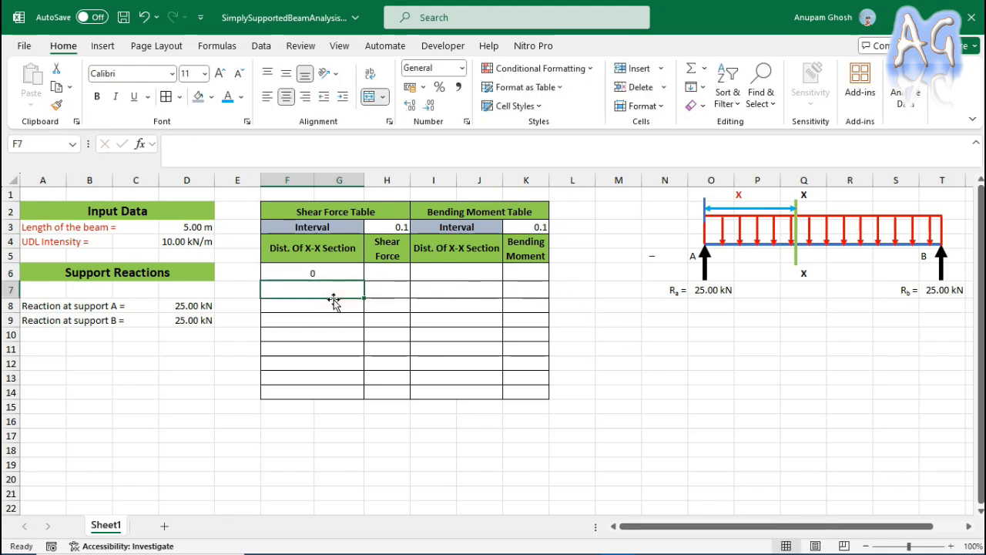
{"action": "type", "text": "="}
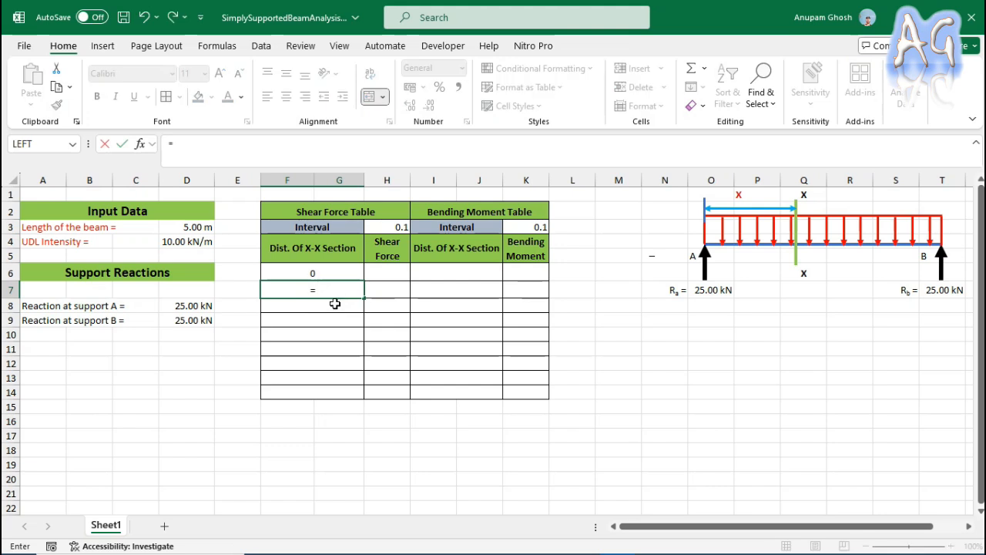
{"action": "left_click", "coordinate": [344, 268]}
{"action": "type", "text": "+"}
{"action": "left_click", "coordinate": [391, 228]}
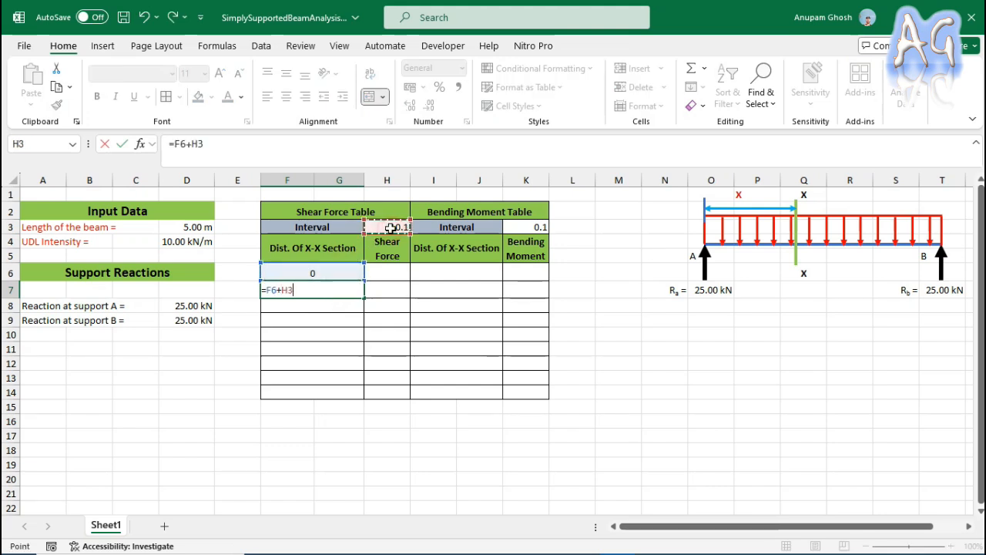
{"action": "key", "text": "Return"}
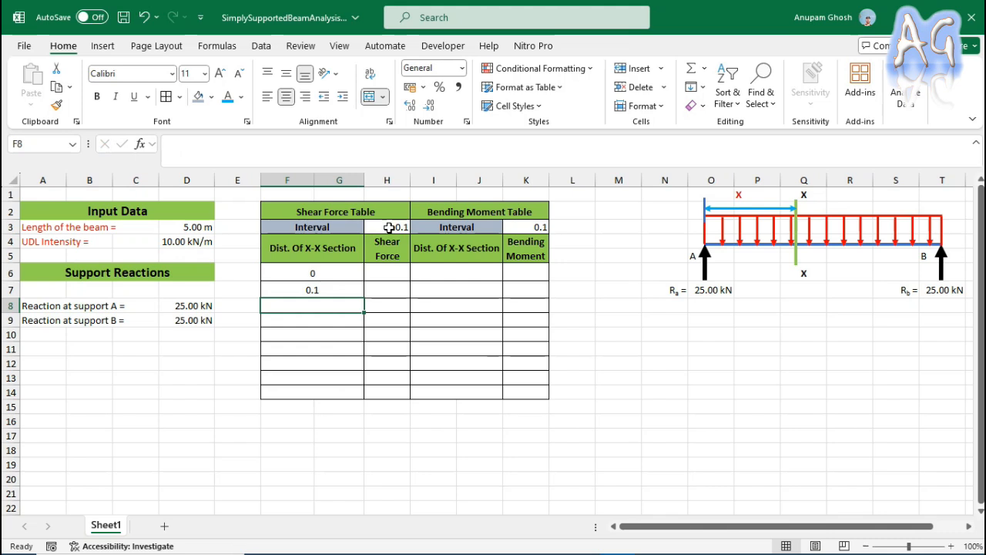
Try to fill the F7 distance formula down through F14 in the shear force table.
{"action": "left_click", "coordinate": [355, 292]}
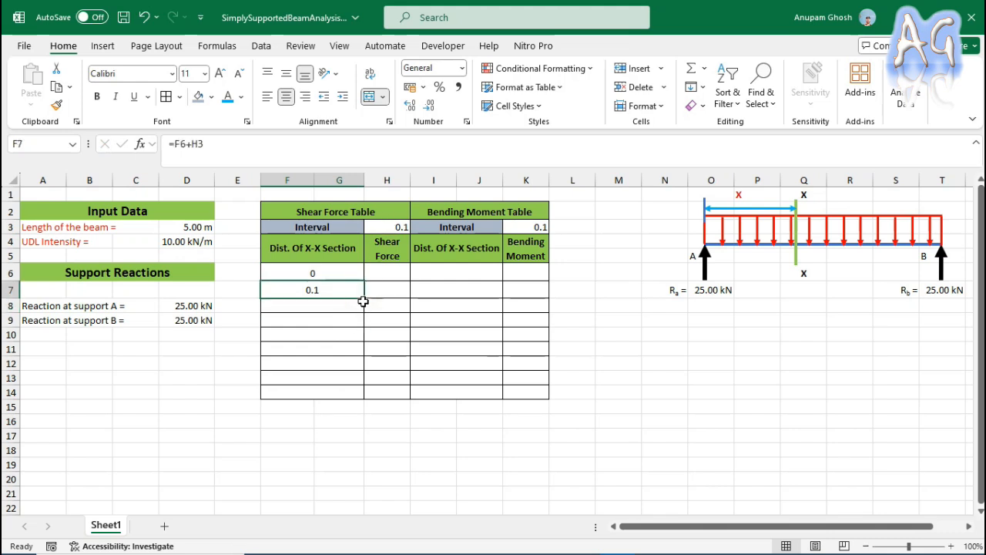
{"action": "left_click_drag", "start_coordinate": [364, 298], "coordinate": [364, 298]}
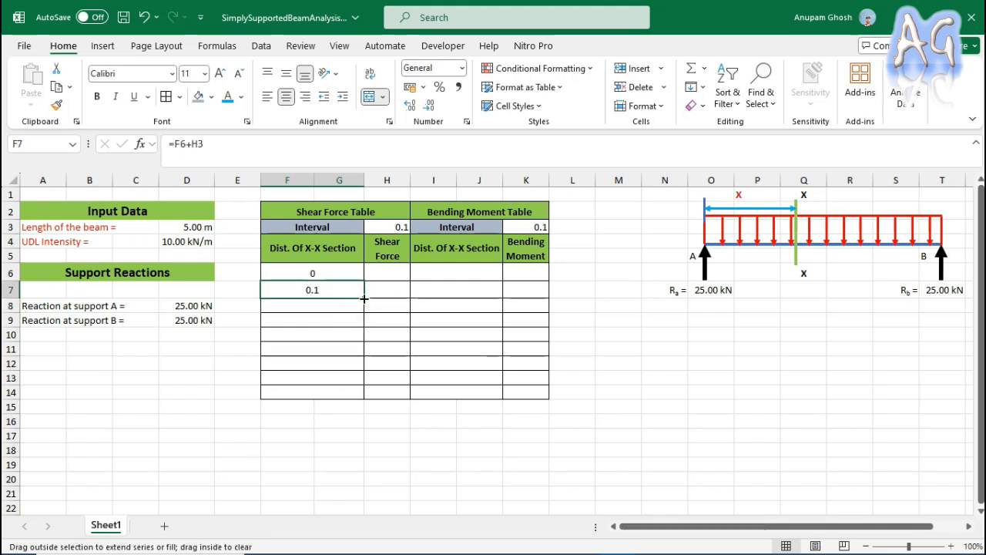
{"action": "left_click_drag", "start_coordinate": [363, 298], "coordinate": [360, 393]}
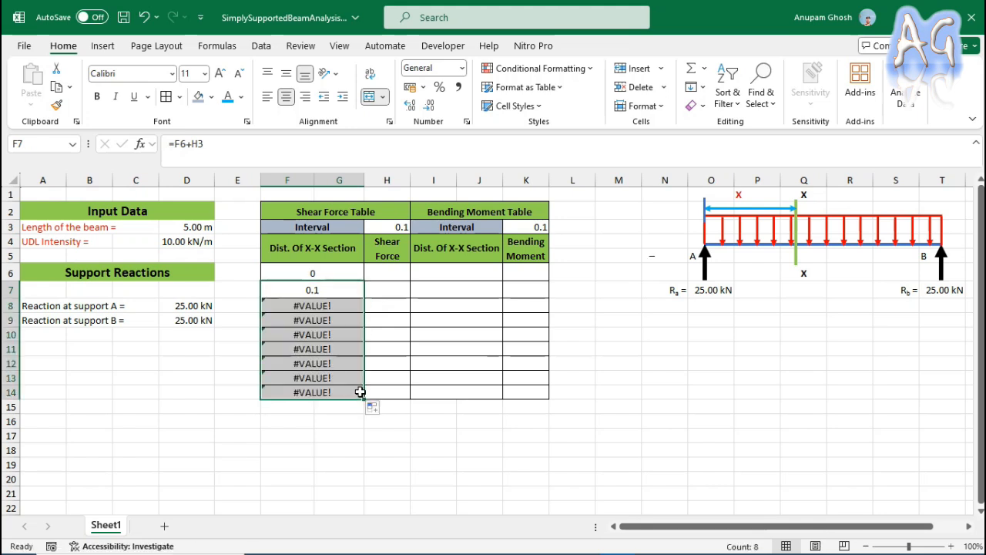
Inspect the distance formulas in F7, F8 and F11, comparing which cells they reference for the interval.
{"action": "left_click", "coordinate": [356, 298]}
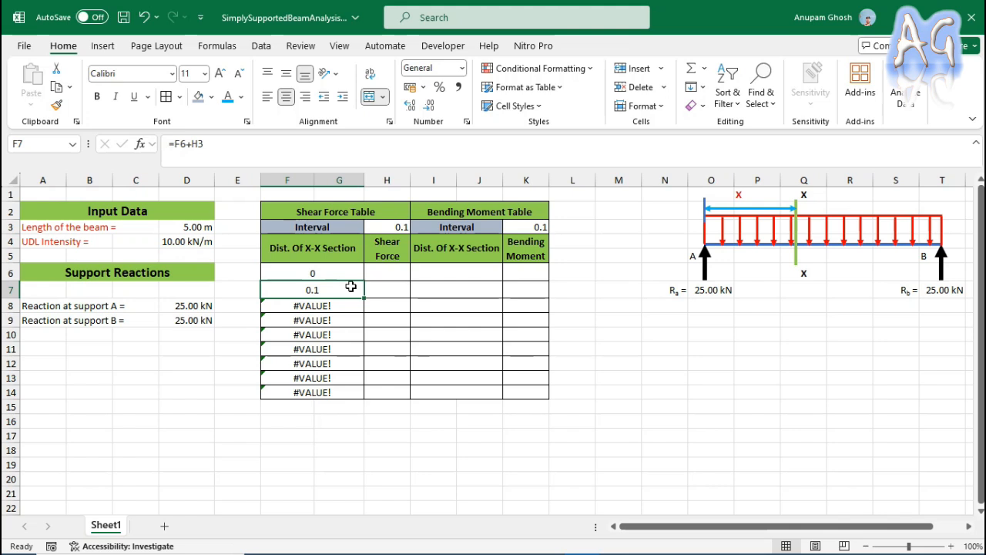
{"action": "left_click", "coordinate": [345, 304]}
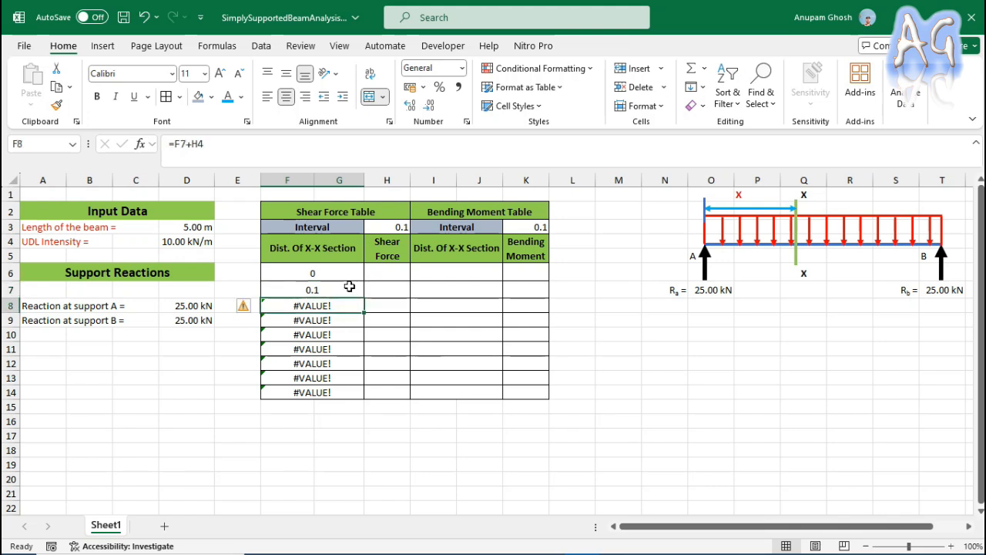
{"action": "left_click", "coordinate": [349, 286]}
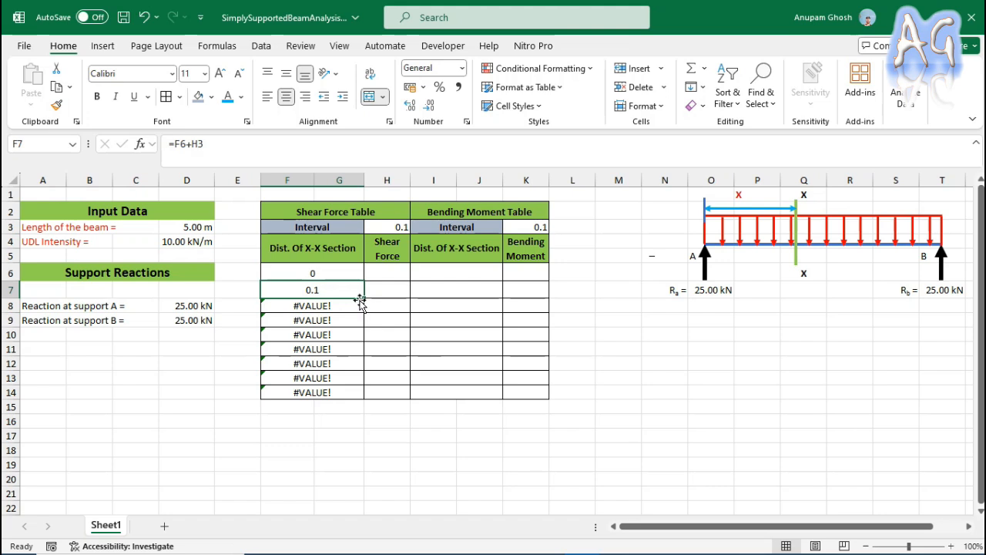
{"action": "left_click", "coordinate": [349, 305]}
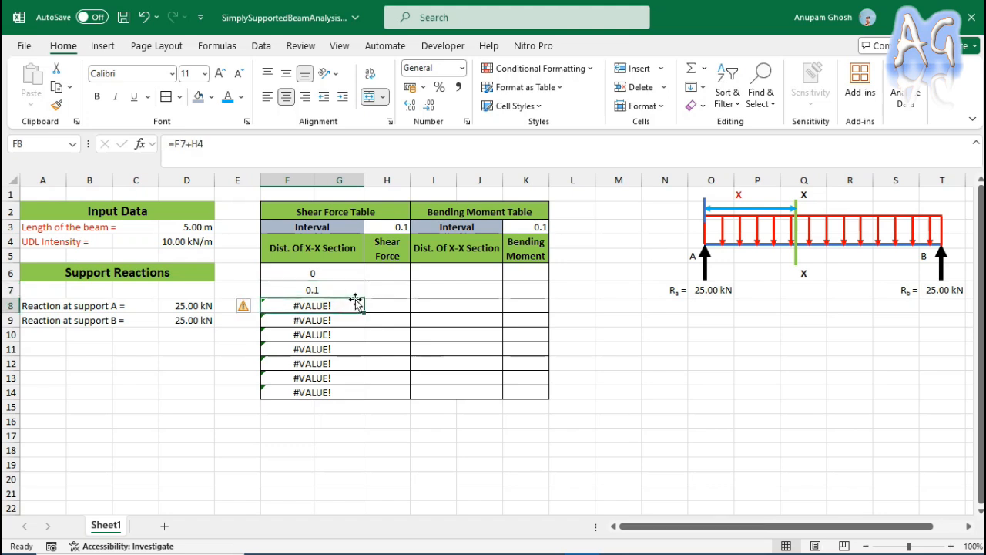
{"action": "left_click", "coordinate": [359, 288]}
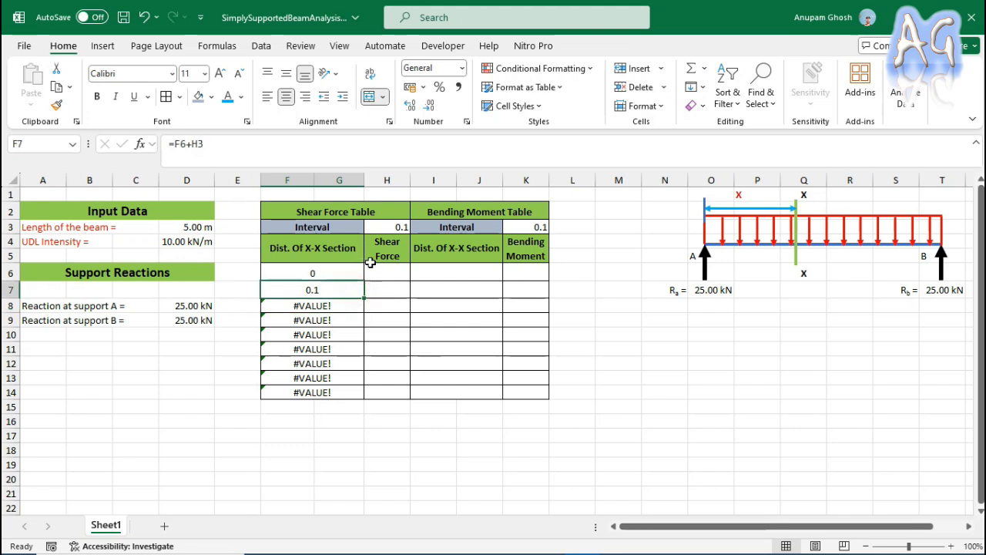
{"action": "left_click", "coordinate": [270, 157]}
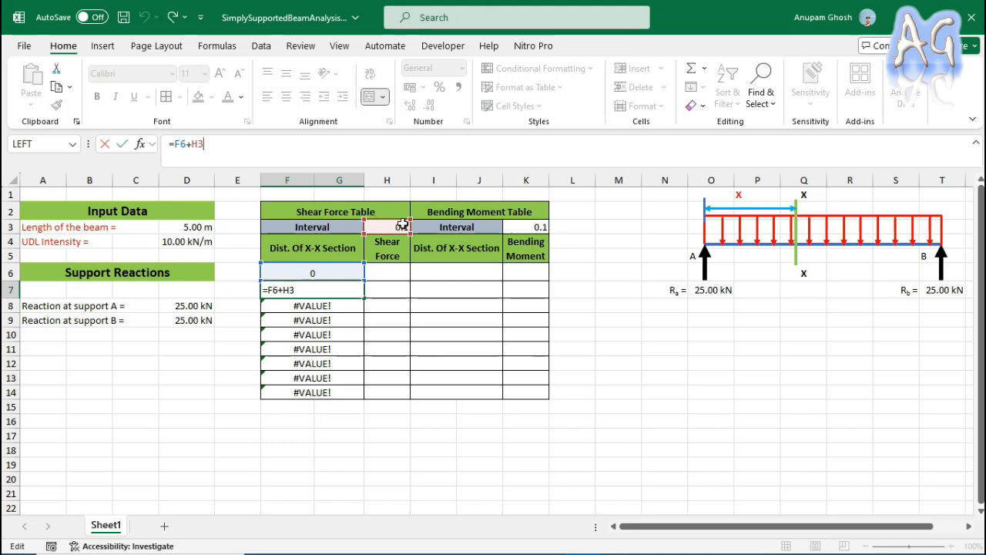
{"action": "key", "text": "ctrl+Return"}
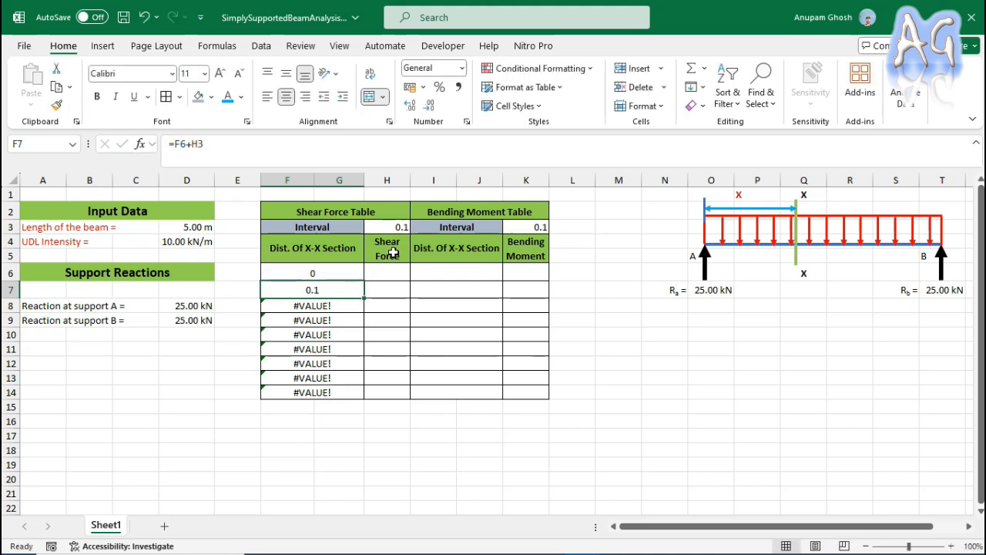
{"action": "left_click", "coordinate": [349, 308]}
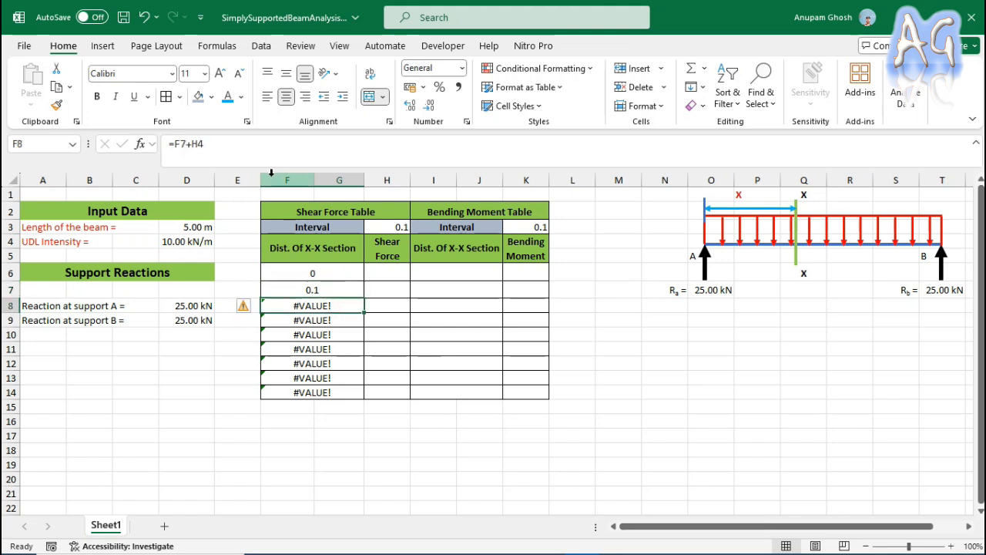
{"action": "left_click", "coordinate": [259, 157]}
{"action": "left_click", "coordinate": [185, 145]}
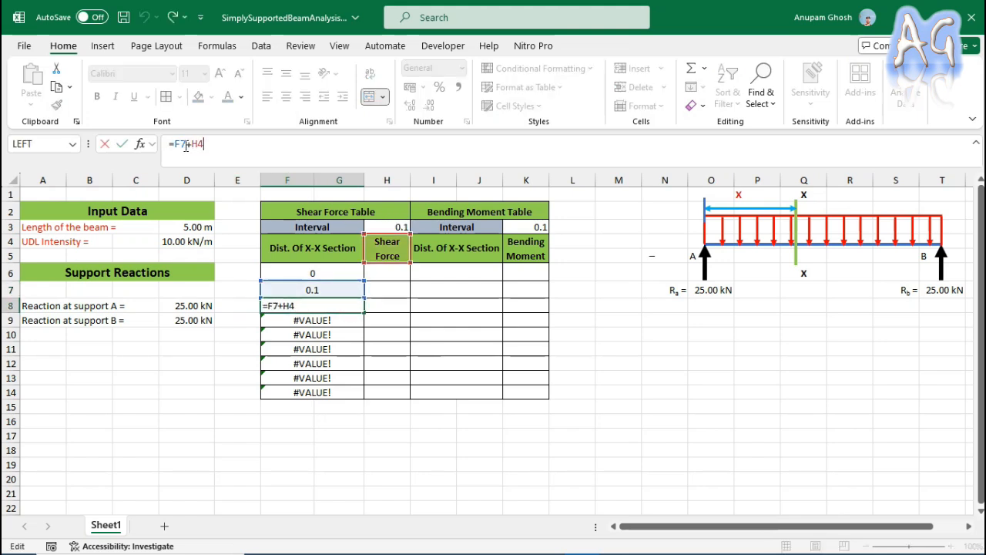
{"action": "key", "text": "Escape"}
{"action": "left_click", "coordinate": [309, 287]}
{"action": "key", "text": "Down"}
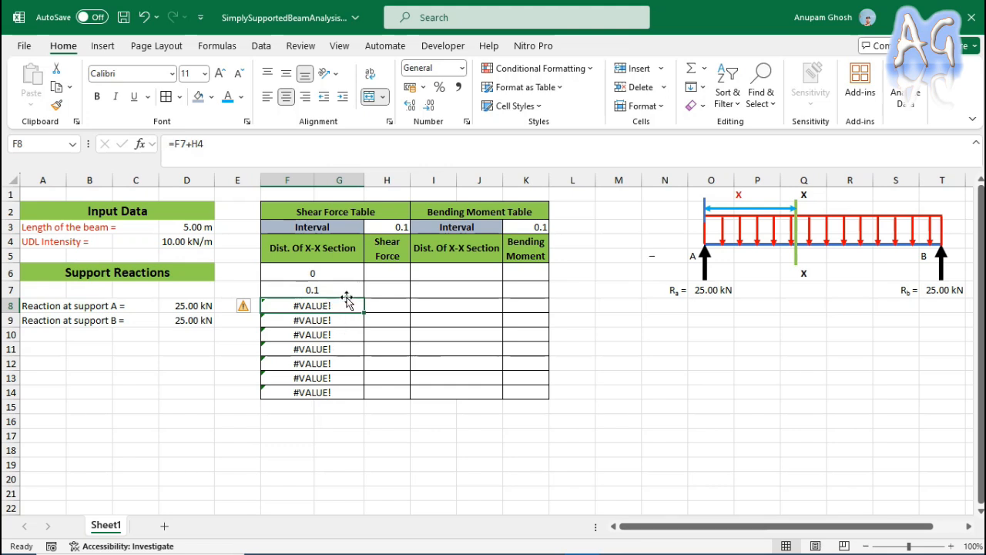
{"action": "left_click", "coordinate": [336, 348]}
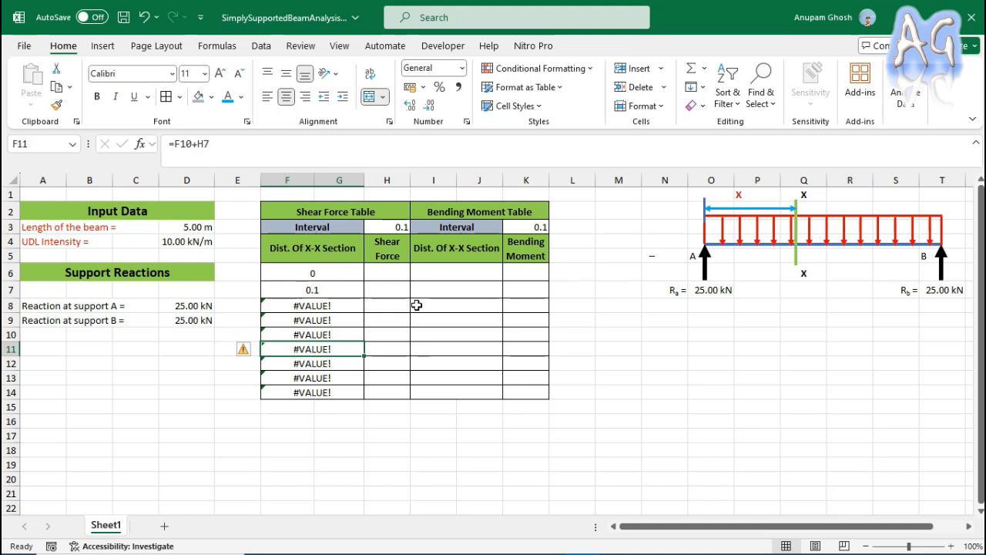
Lock the row of the interval reference in F7 with =F6+H$3 and fill the formula down to F14.
{"action": "left_click", "coordinate": [347, 292]}
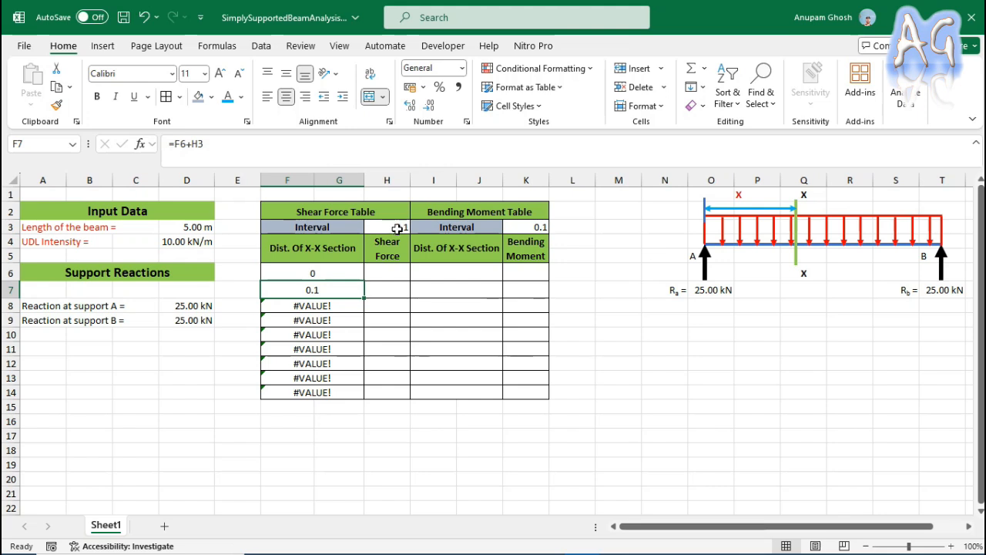
{"action": "left_click", "coordinate": [200, 145]}
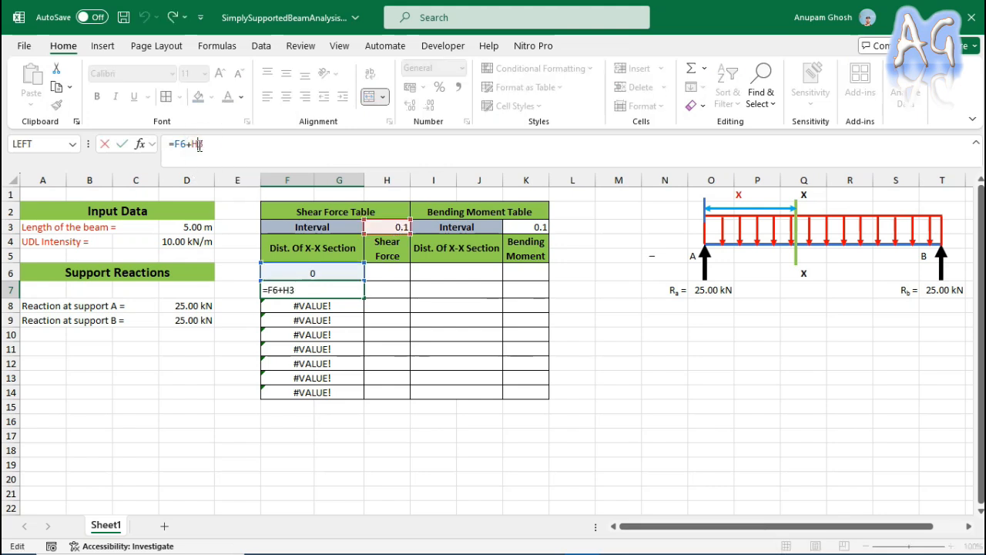
{"action": "type", "text": "$"}
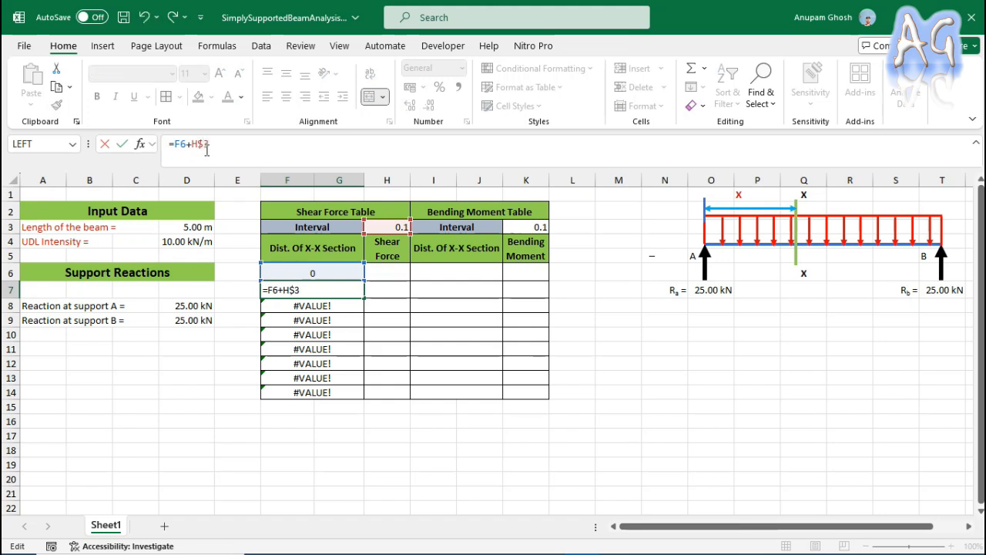
{"action": "key", "text": "Return"}
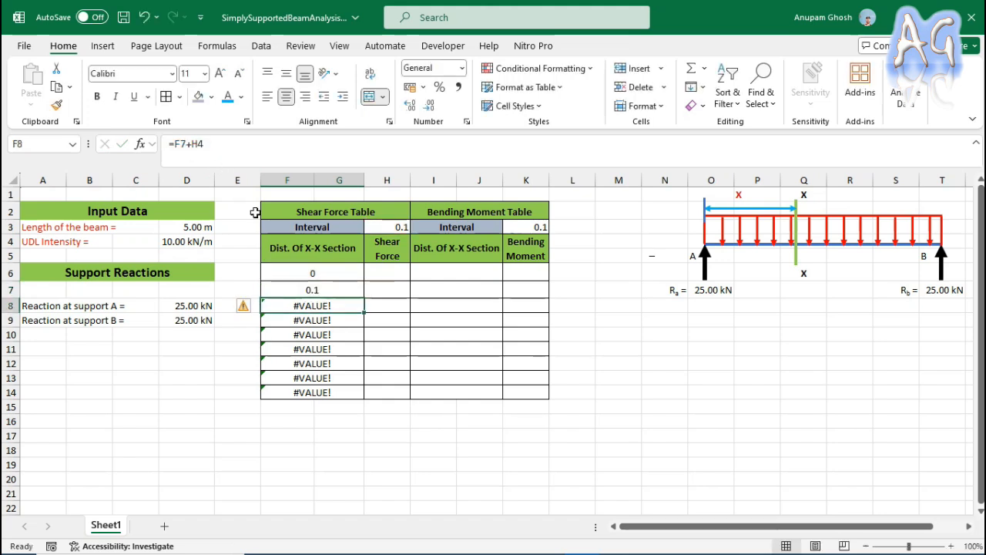
{"action": "left_click", "coordinate": [330, 288]}
{"action": "left_click_drag", "start_coordinate": [365, 297], "coordinate": [356, 393]}
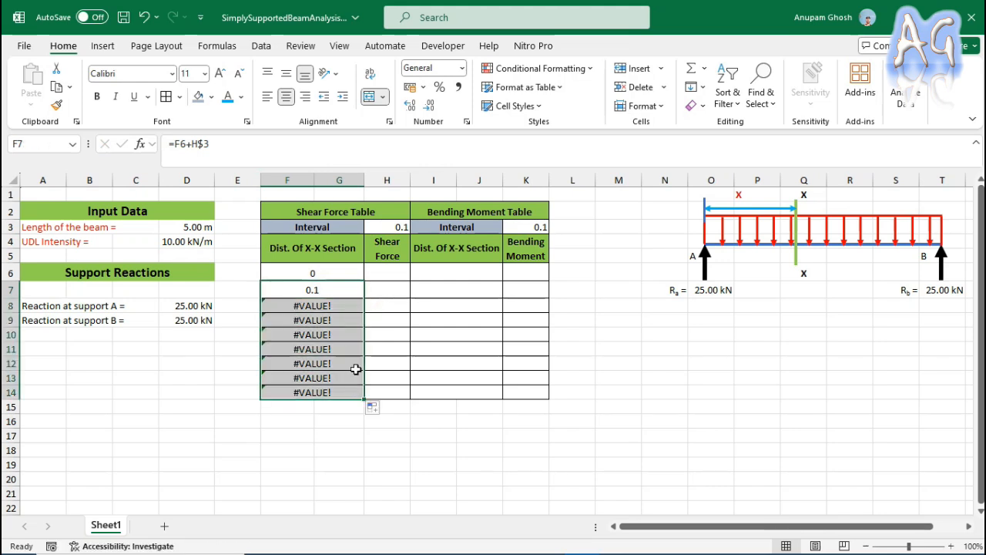
{"action": "left_click", "coordinate": [328, 304]}
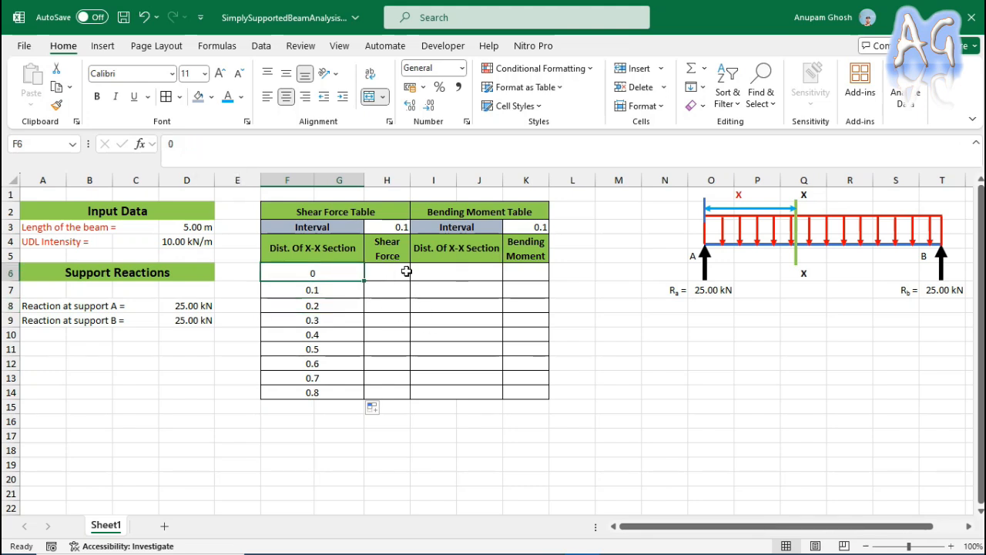
Copy the section distances from F6:G14 into the bending moment table starting at I6.
{"action": "left_click_drag", "start_coordinate": [313, 276], "coordinate": [309, 391]}
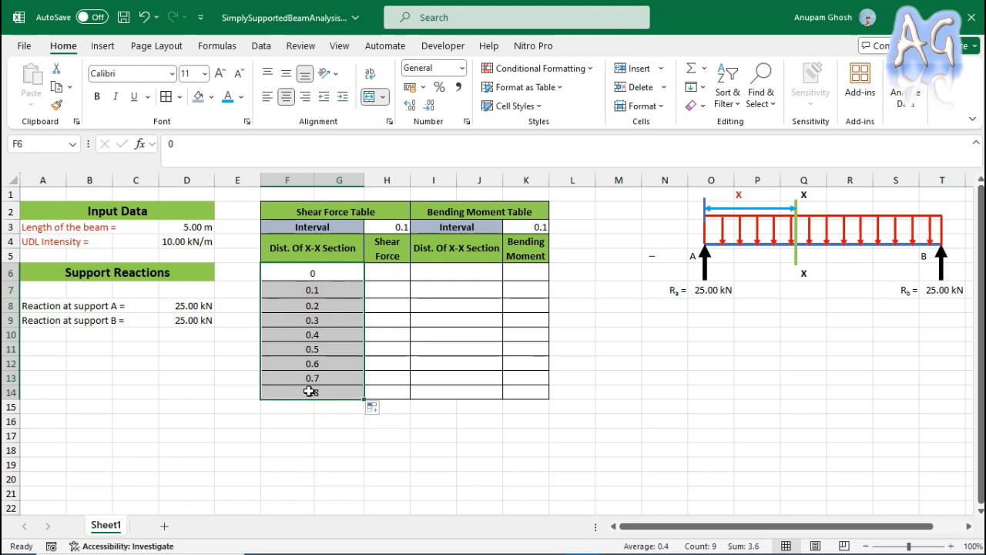
{"action": "key", "text": "ctrl+c"}
{"action": "left_click", "coordinate": [429, 270]}
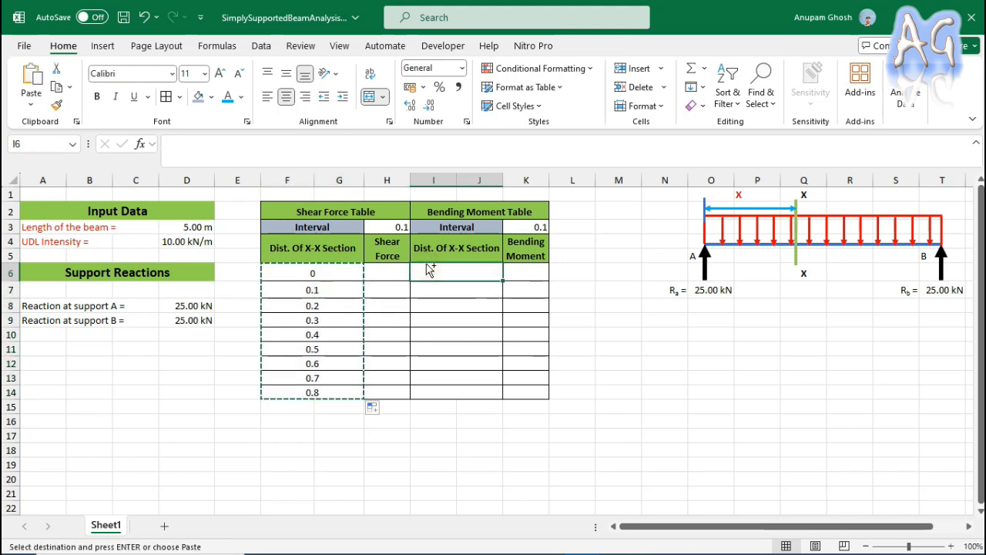
{"action": "key", "text": "ctrl+v"}
Compare the formulas in F7 and I7 to check which interval cell each table references.
{"action": "left_click", "coordinate": [469, 288]}
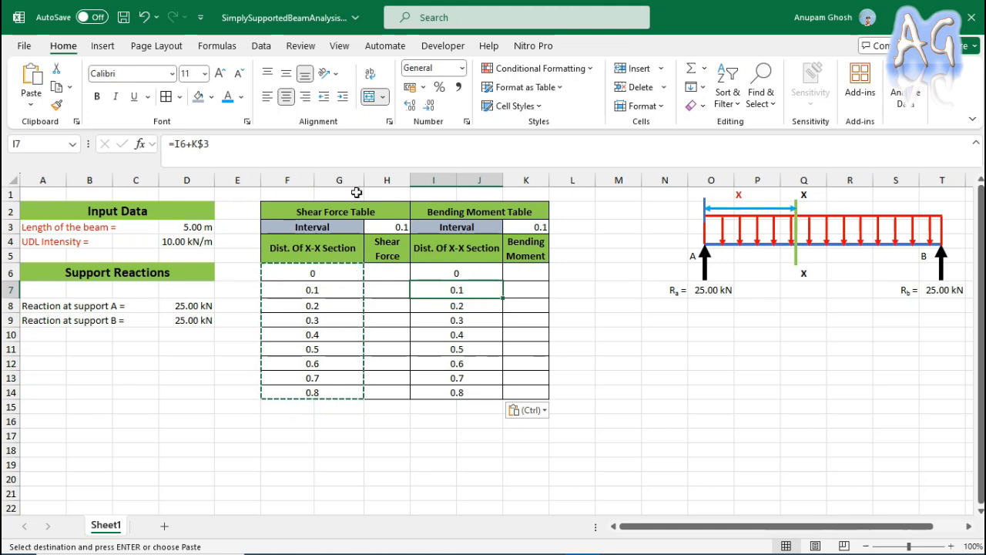
{"action": "left_click", "coordinate": [271, 150]}
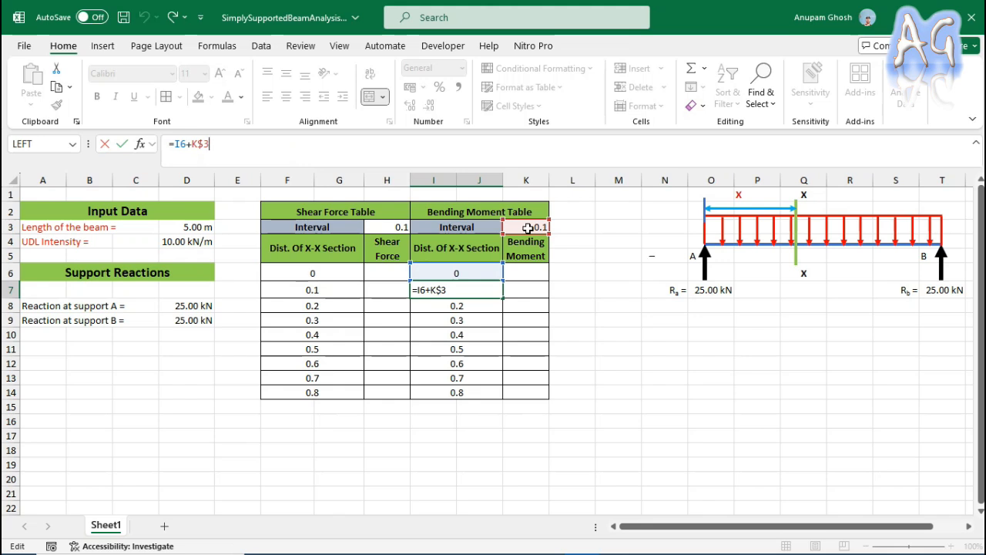
{"action": "key", "text": "ctrl+Return"}
{"action": "left_click", "coordinate": [318, 291]}
{"action": "left_click", "coordinate": [450, 292]}
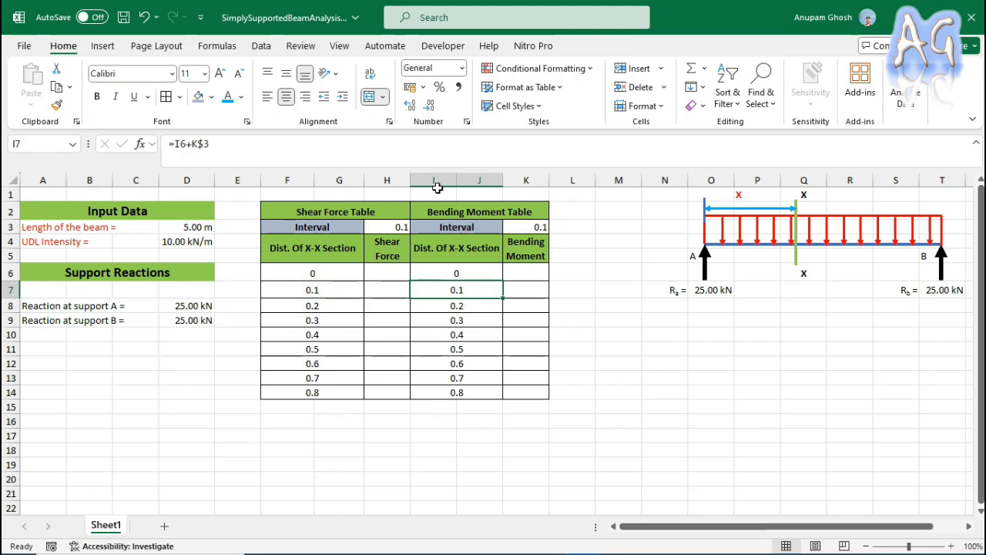
{"action": "left_click", "coordinate": [262, 151]}
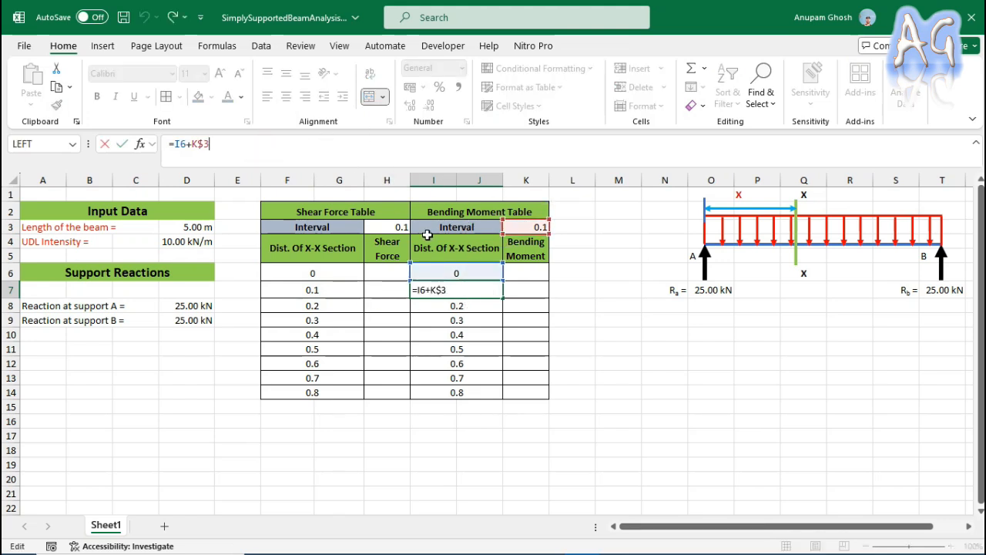
{"action": "key", "text": "Escape"}
{"action": "left_click", "coordinate": [348, 290]}
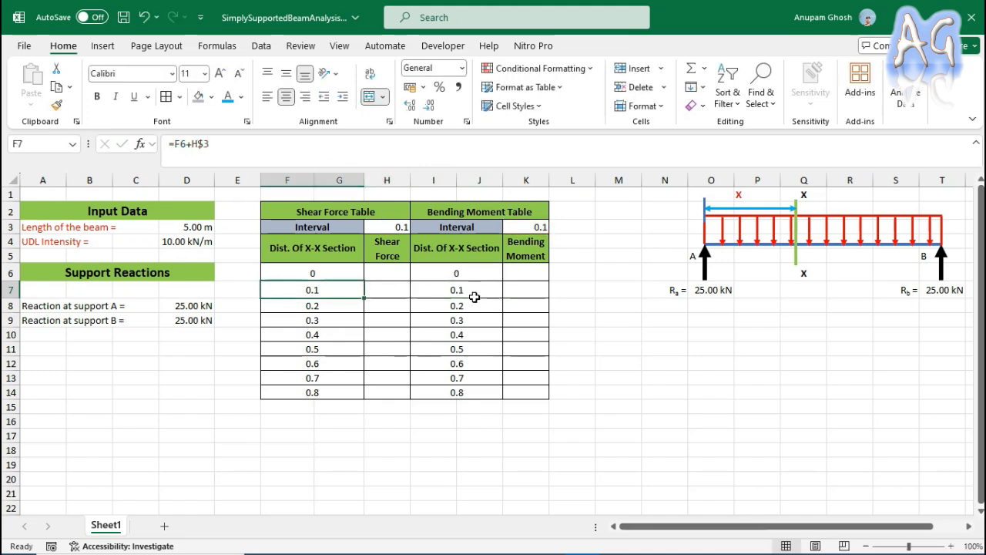
{"action": "left_click", "coordinate": [474, 291]}
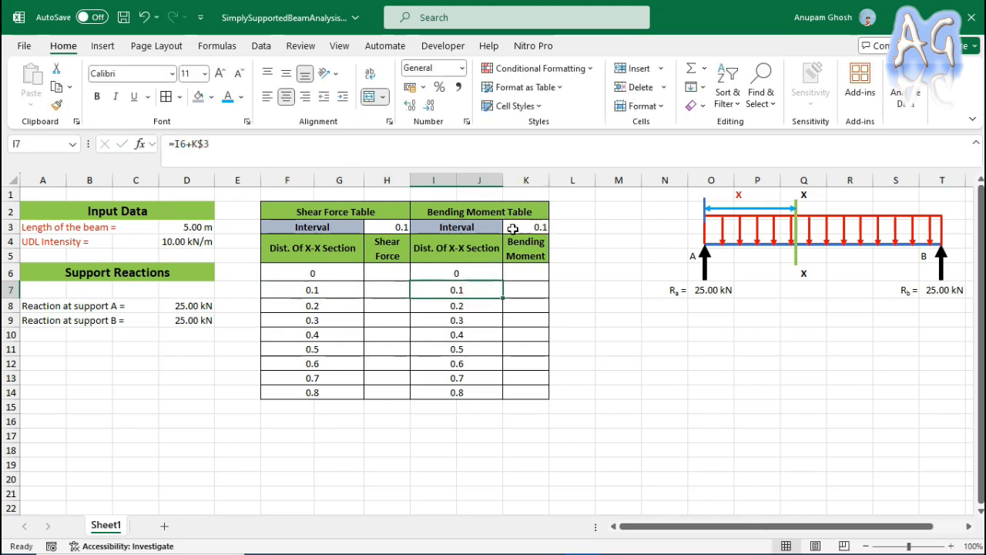
Make the interval reference in F7 fully absolute by changing the formula to =F6+$H$3.
{"action": "left_click", "coordinate": [333, 290]}
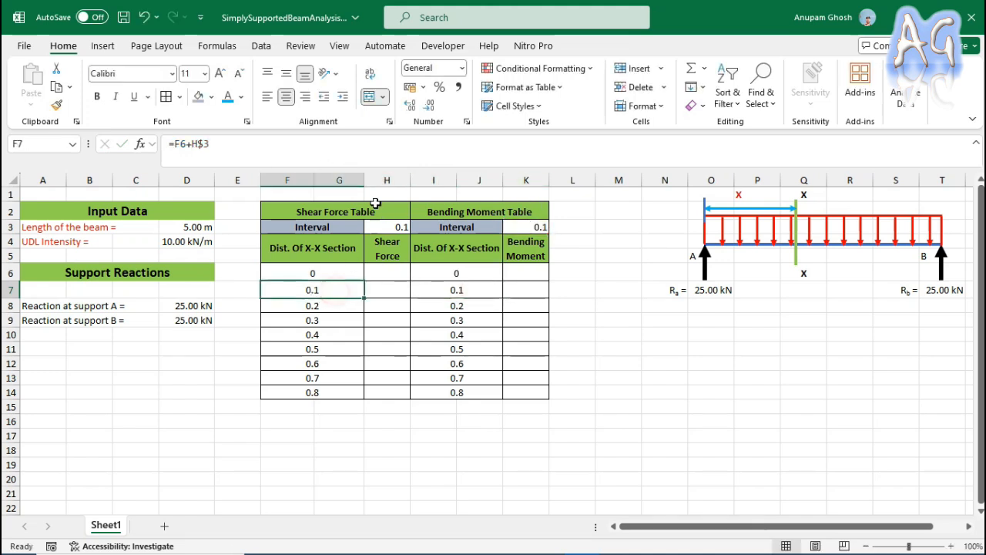
{"action": "left_click", "coordinate": [193, 143]}
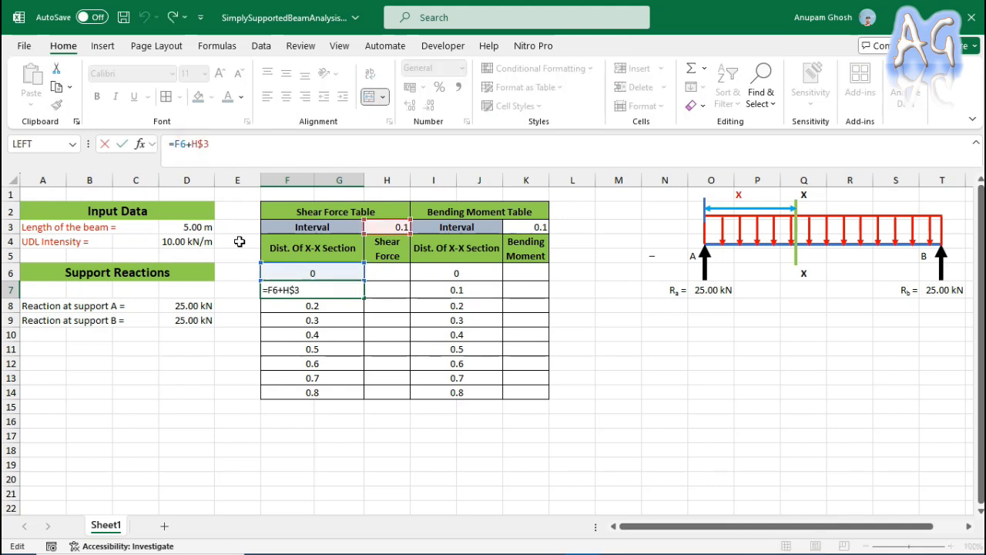
{"action": "type", "text": "$"}
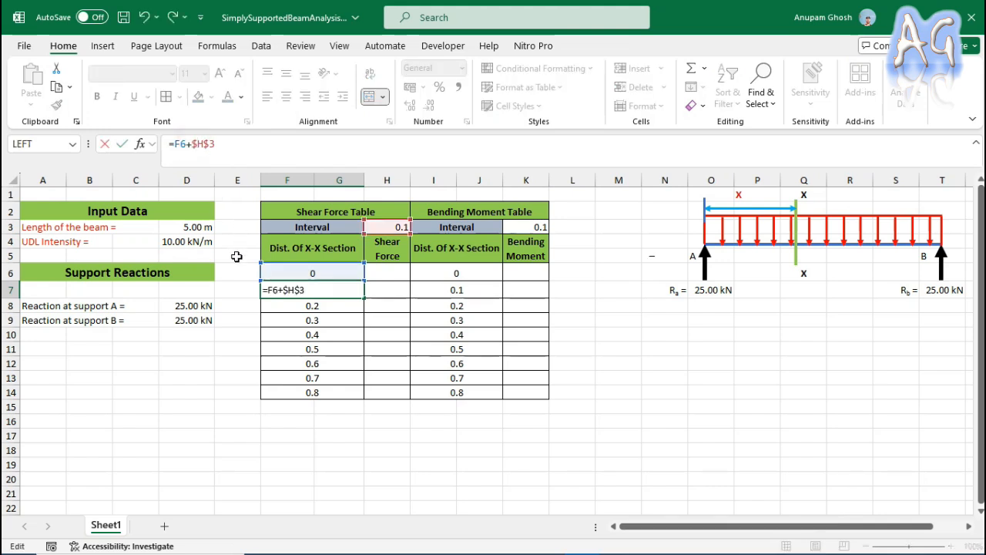
{"action": "key", "text": "Return"}
Copy the distances from F6:G14 over the bending moment distances starting at I6 and open the I7 formula to inspect its references.
{"action": "left_click_drag", "start_coordinate": [331, 272], "coordinate": [341, 391]}
{"action": "key", "text": "ctrl+c"}
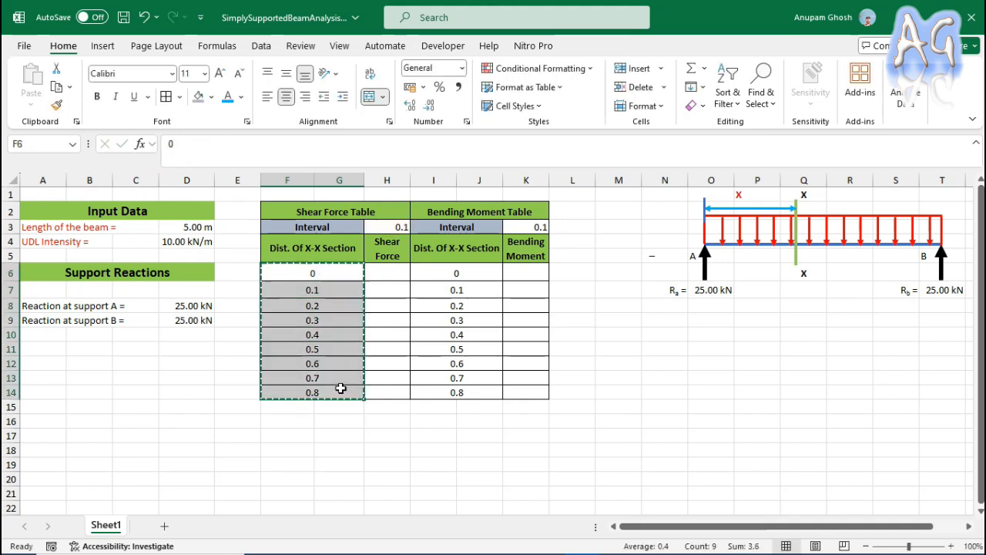
{"action": "left_click", "coordinate": [477, 273]}
{"action": "key", "text": "ctrl+v"}
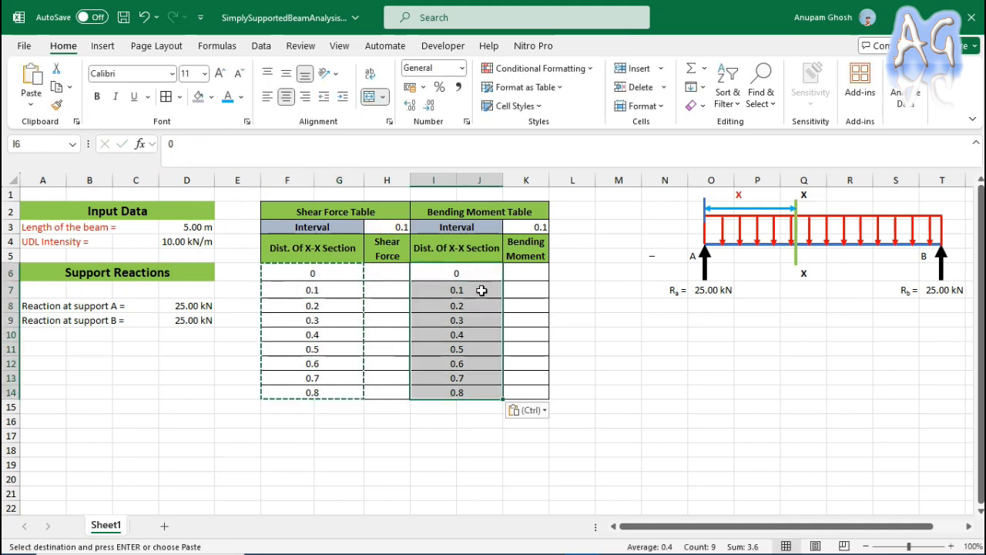
{"action": "left_click", "coordinate": [481, 290]}
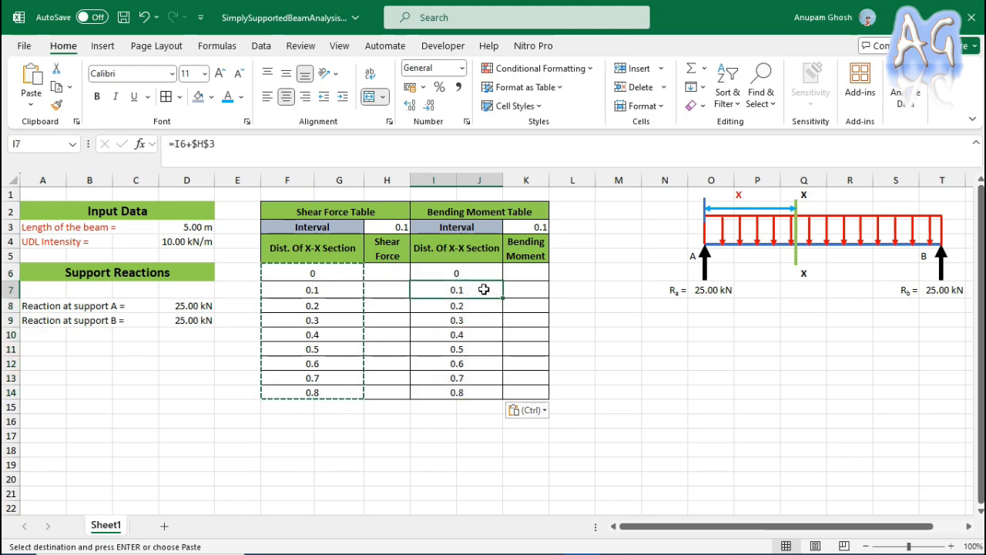
{"action": "double_click", "coordinate": [483, 290]}
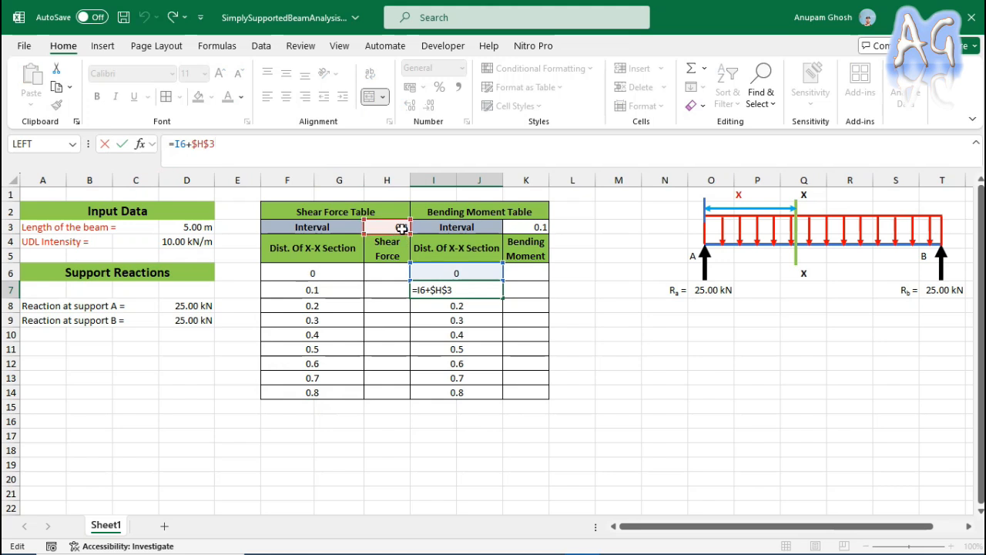
Change the interval reference in F7 to lock only its row, making the formula =F6+H$3.
{"action": "key", "text": "Escape"}
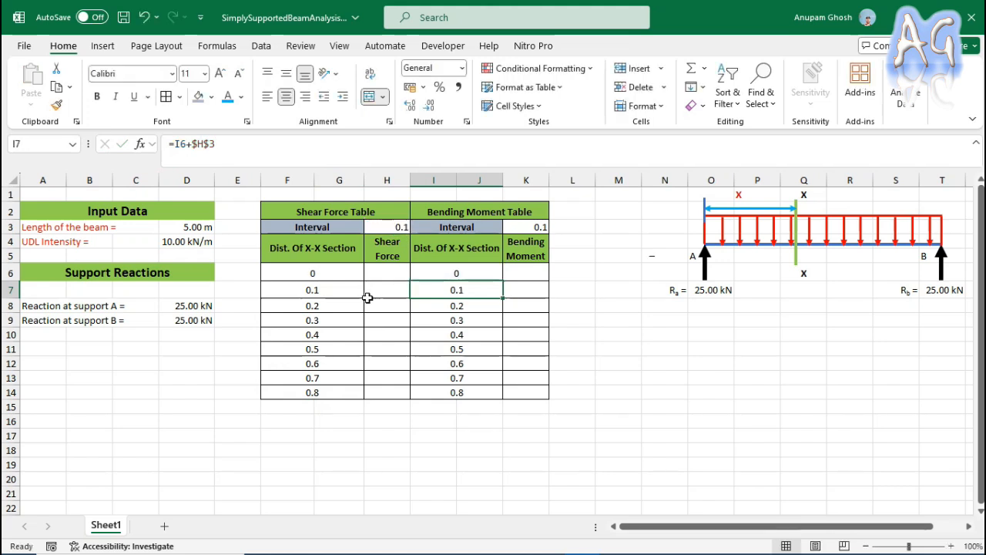
{"action": "left_click", "coordinate": [340, 287]}
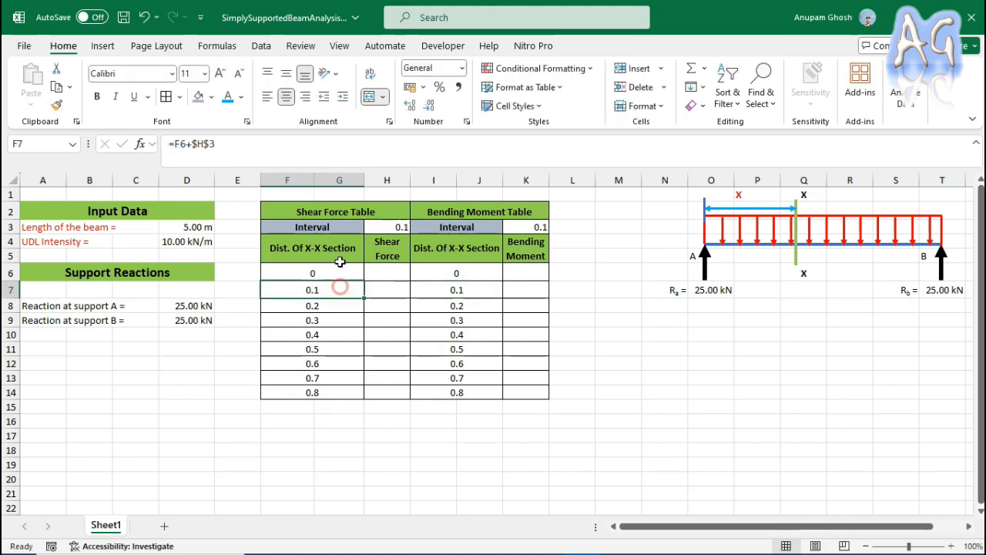
{"action": "left_click", "coordinate": [198, 143]}
{"action": "key", "text": "BackSpace"}
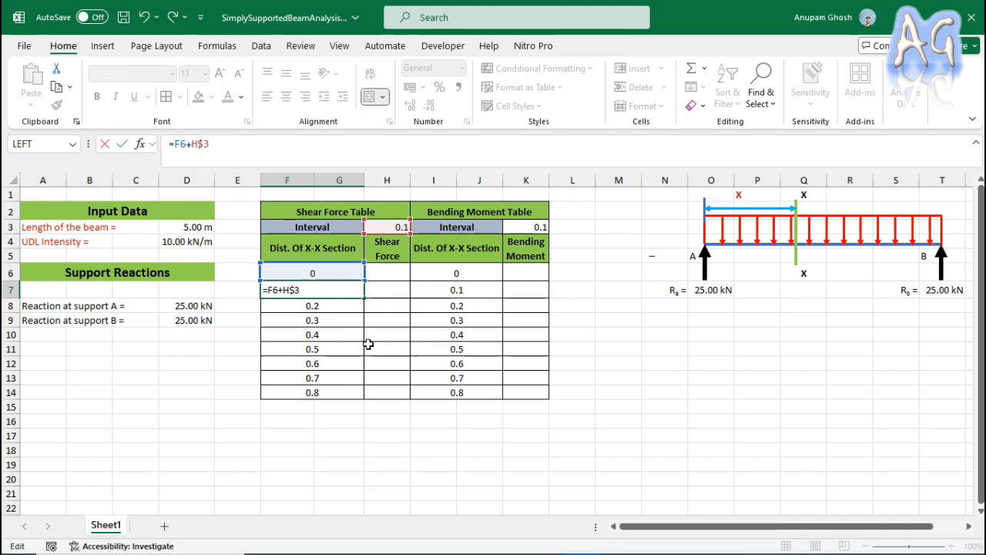
{"action": "left_click", "coordinate": [325, 349]}
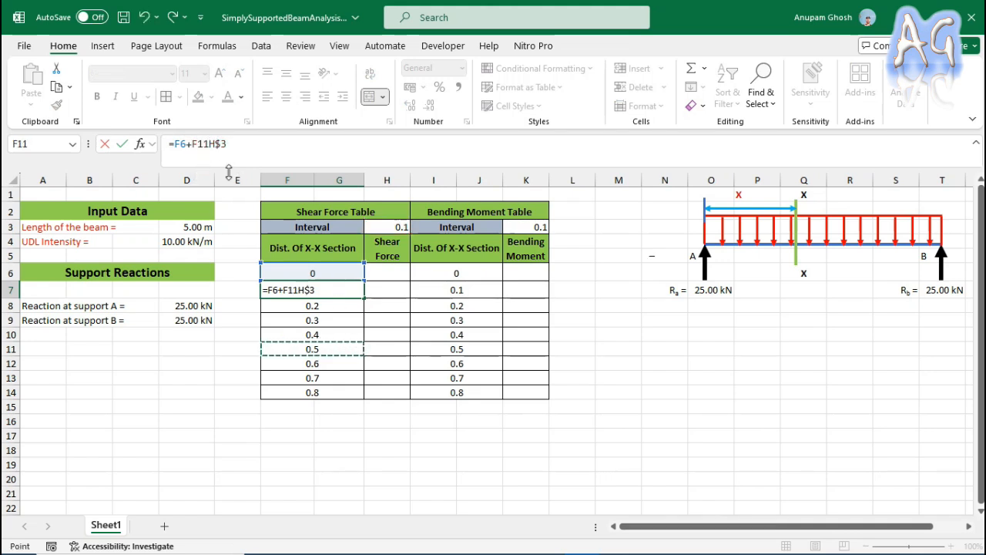
{"action": "key", "text": "BackSpace"}
{"action": "key", "text": "BackSpace"}
{"action": "key", "text": "BackSpace"}
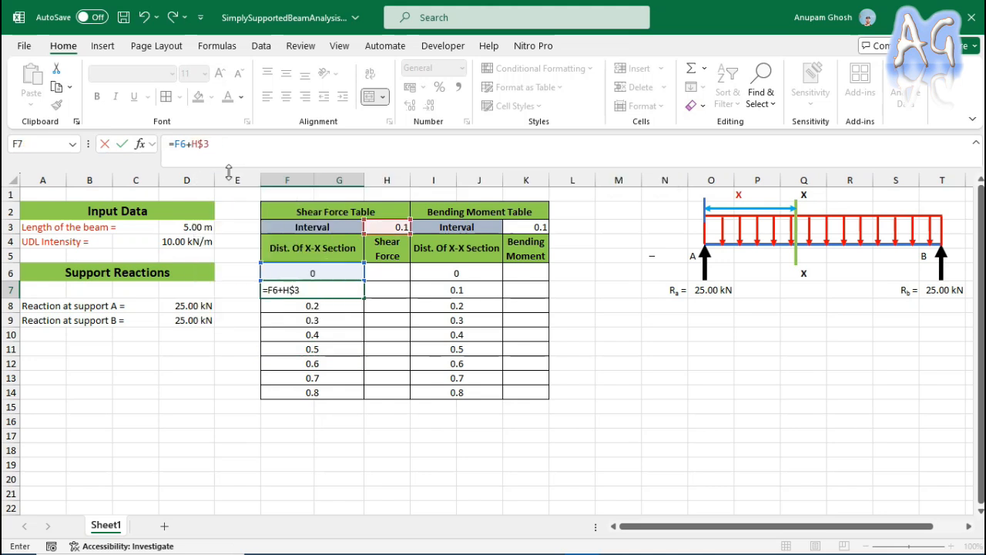
{"action": "key", "text": "Return"}
Copy the section distances from F6:G14 over the bending moment table distances starting at I6.
{"action": "left_click_drag", "start_coordinate": [348, 274], "coordinate": [352, 391]}
{"action": "key", "text": "ctrl+c"}
{"action": "left_click", "coordinate": [457, 273]}
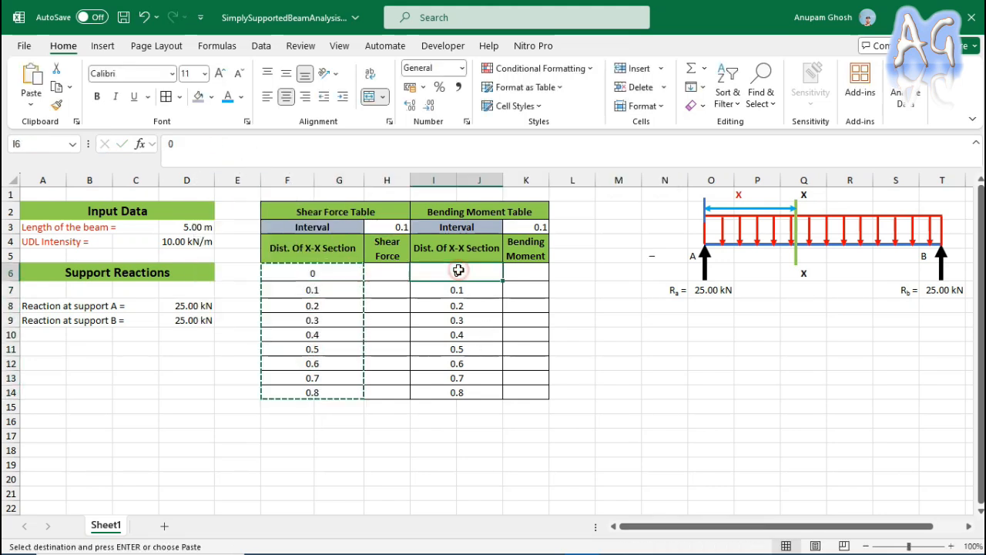
{"action": "key", "text": "ctrl+v"}
{"action": "left_click", "coordinate": [612, 317]}
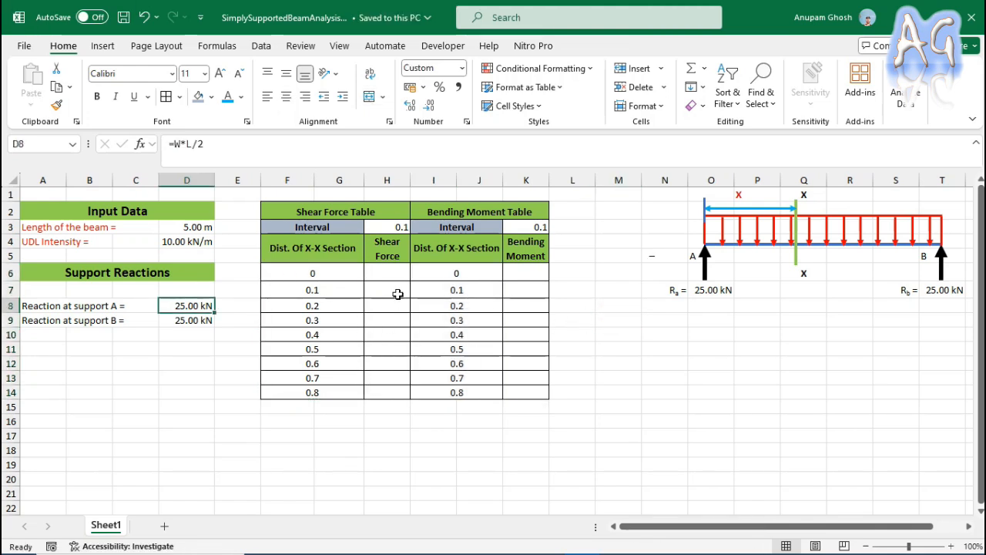
Enter the shear force formula =D8-W*F6 in H6, using support A's reaction, the UDL intensity and the section distance.
{"action": "left_click", "coordinate": [389, 272]}
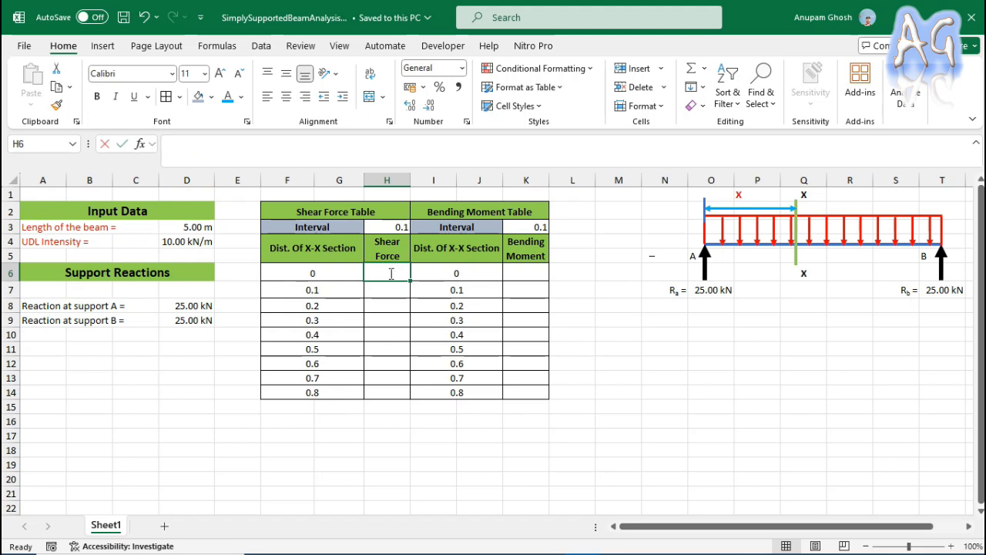
{"action": "type", "text": "="}
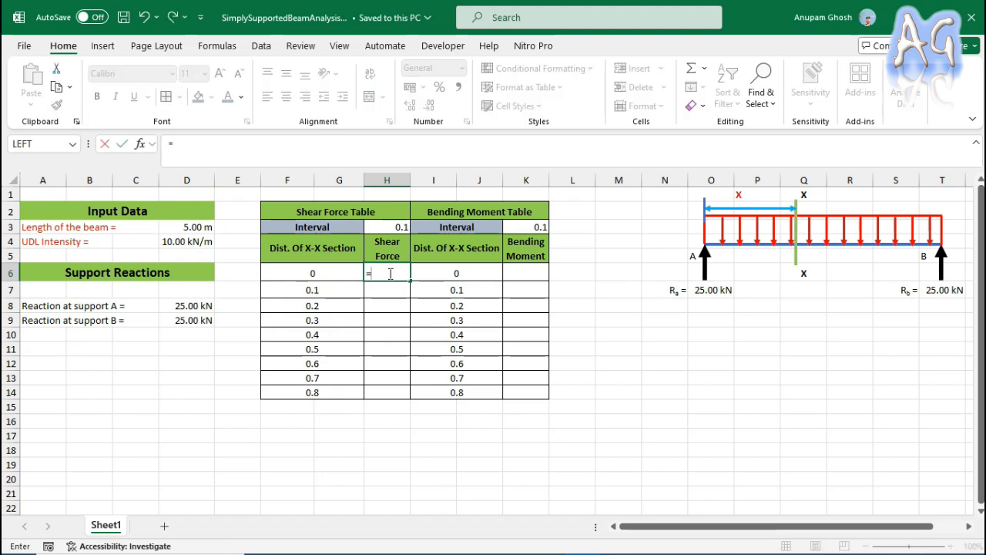
{"action": "left_click", "coordinate": [189, 305]}
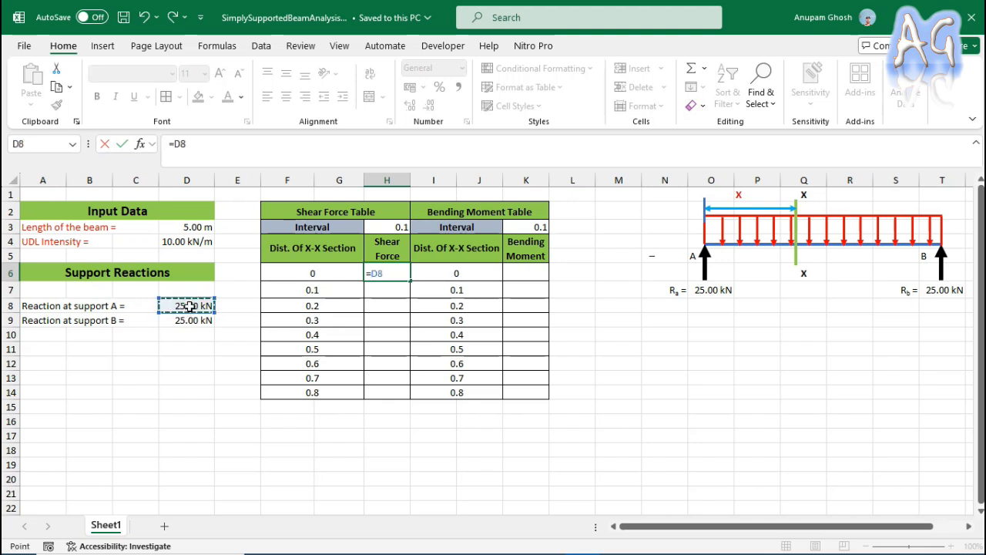
{"action": "type", "text": "-"}
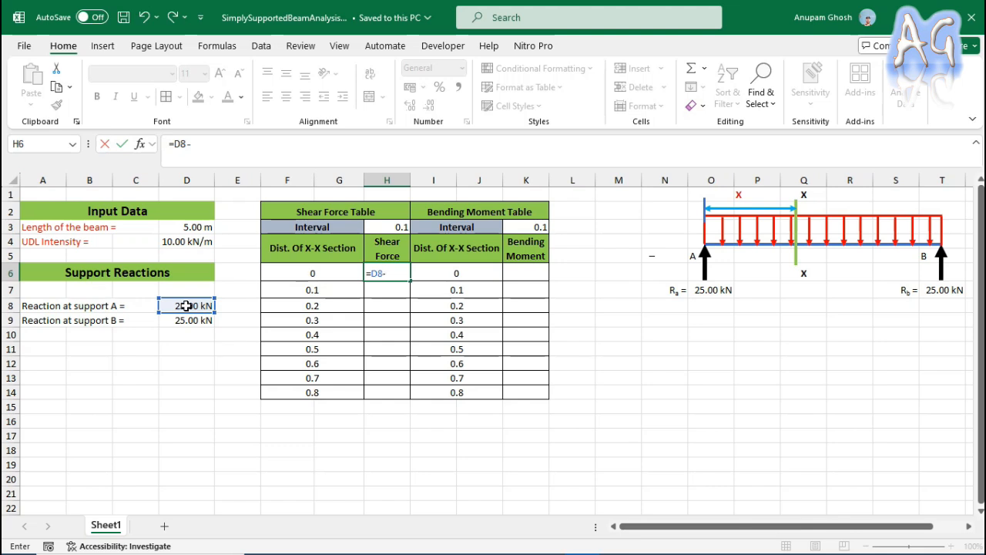
{"action": "type", "text": "W"}
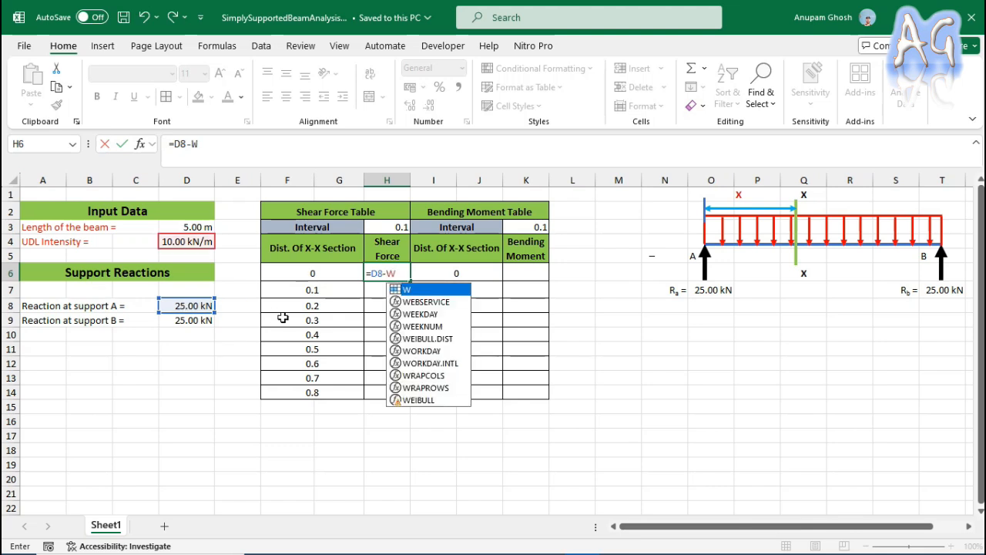
{"action": "double_click", "coordinate": [420, 291]}
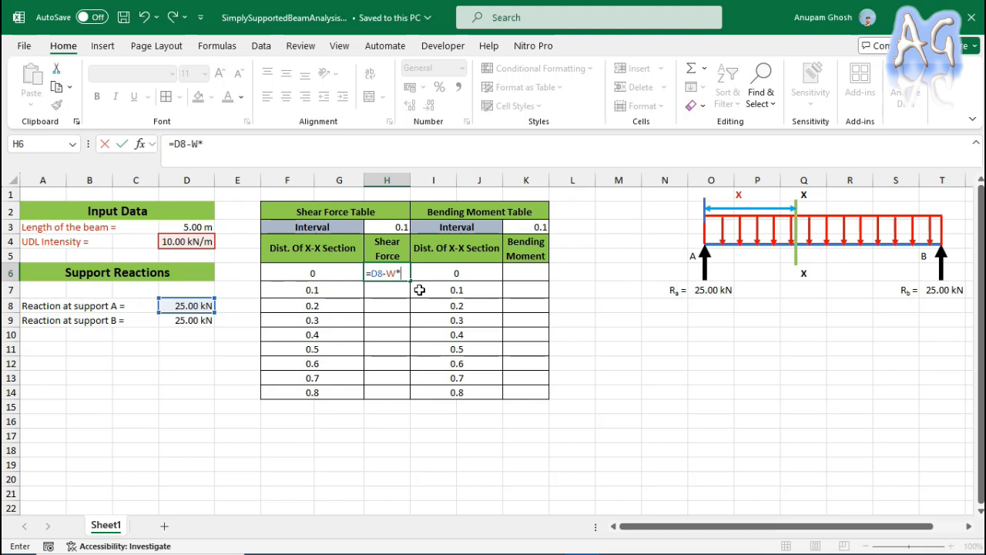
{"action": "left_click", "coordinate": [351, 269]}
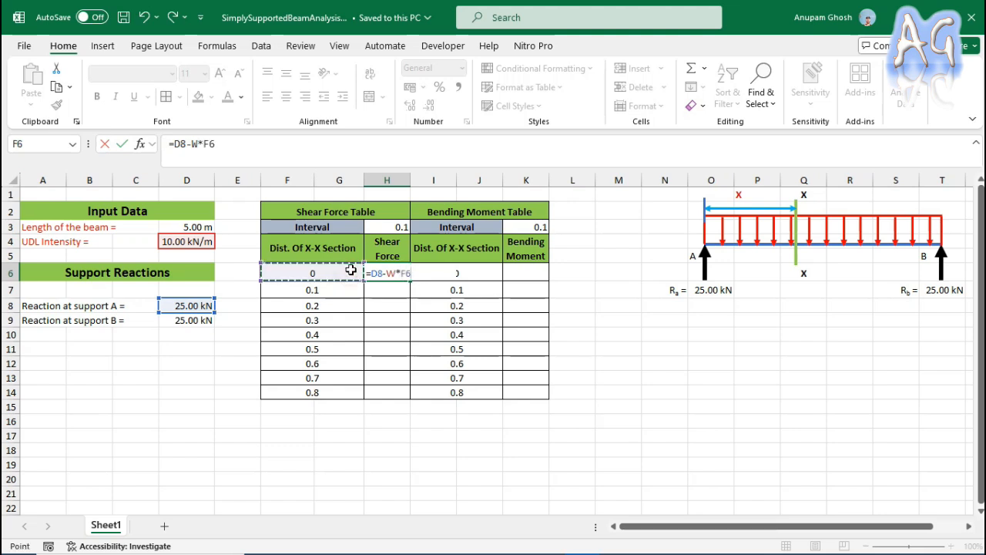
{"action": "key", "text": "Return"}
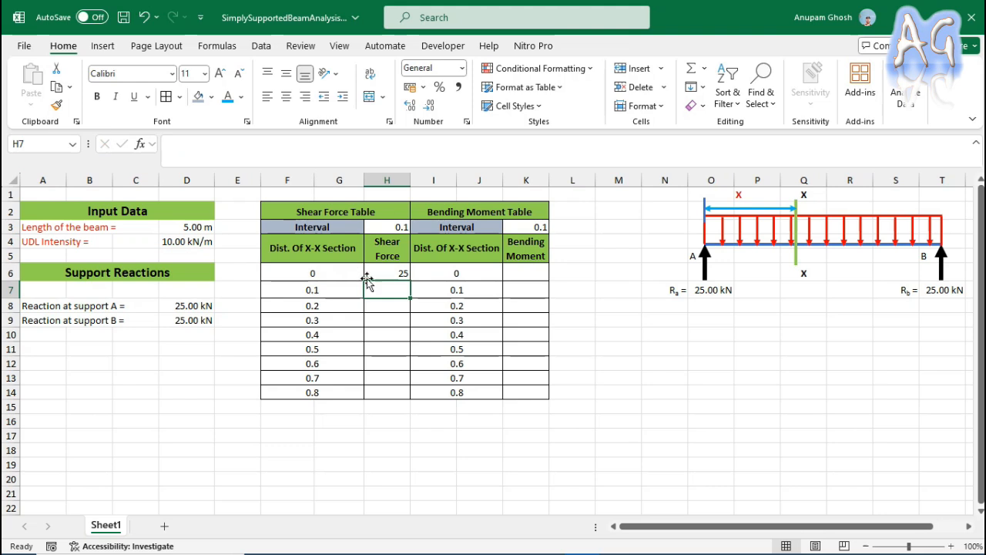
Fill the H6 shear force formula down to H14 and inspect the cell references in H7.
{"action": "left_click", "coordinate": [391, 273]}
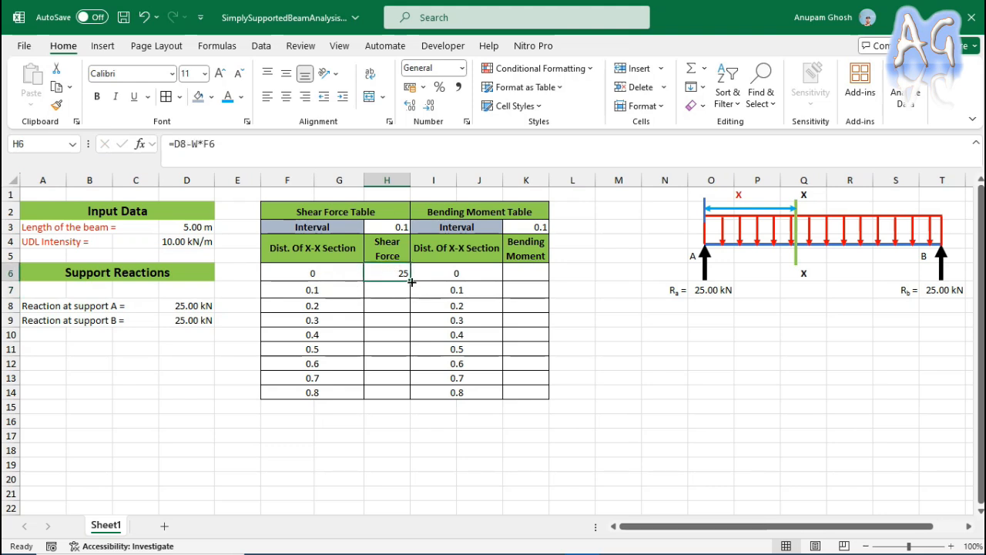
{"action": "left_click_drag", "start_coordinate": [411, 282], "coordinate": [409, 394]}
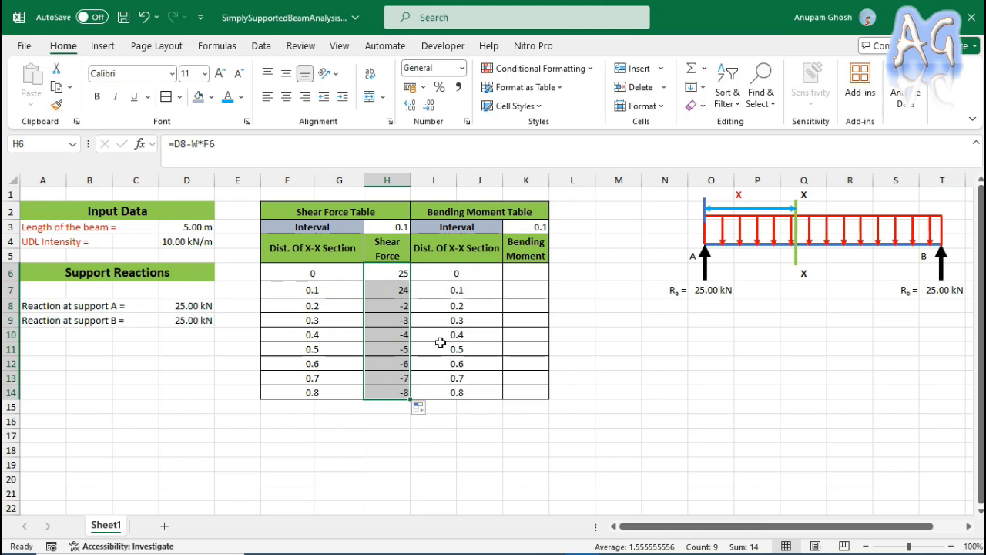
{"action": "left_click", "coordinate": [403, 293]}
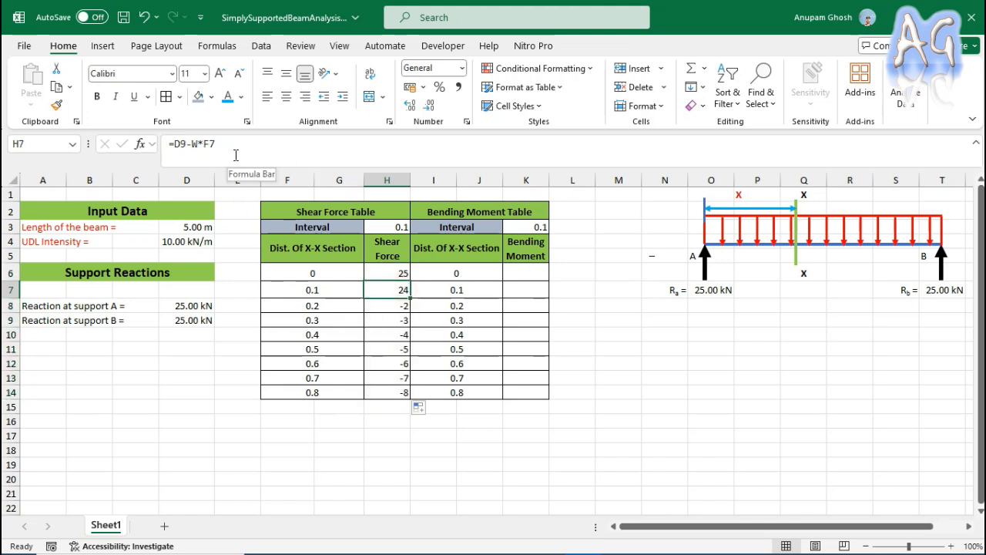
Lock the row of the support reaction reference in H6, making it =D$8-W*F6, and fill the formula down to H14.
{"action": "left_click", "coordinate": [396, 273]}
{"action": "left_click", "coordinate": [183, 145]}
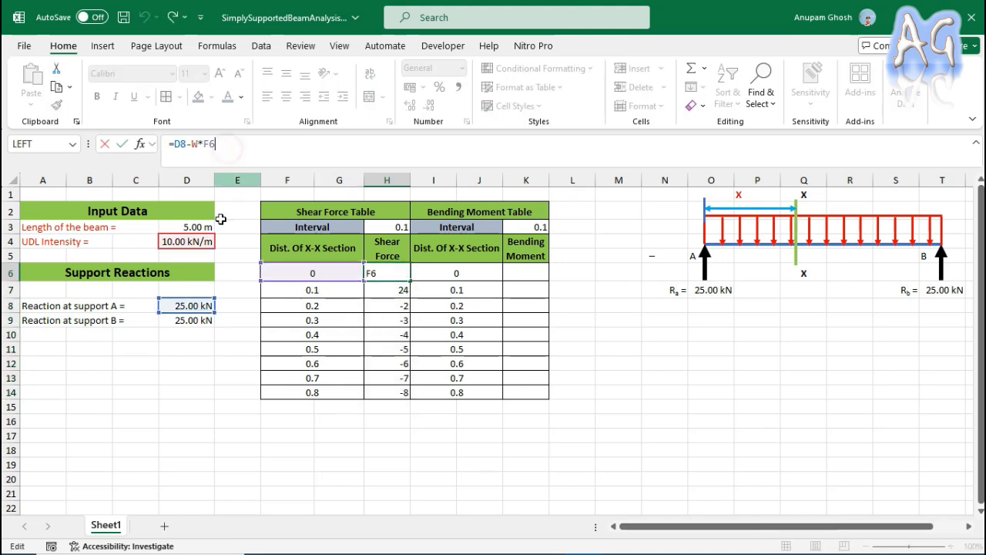
{"action": "left_click", "coordinate": [183, 144]}
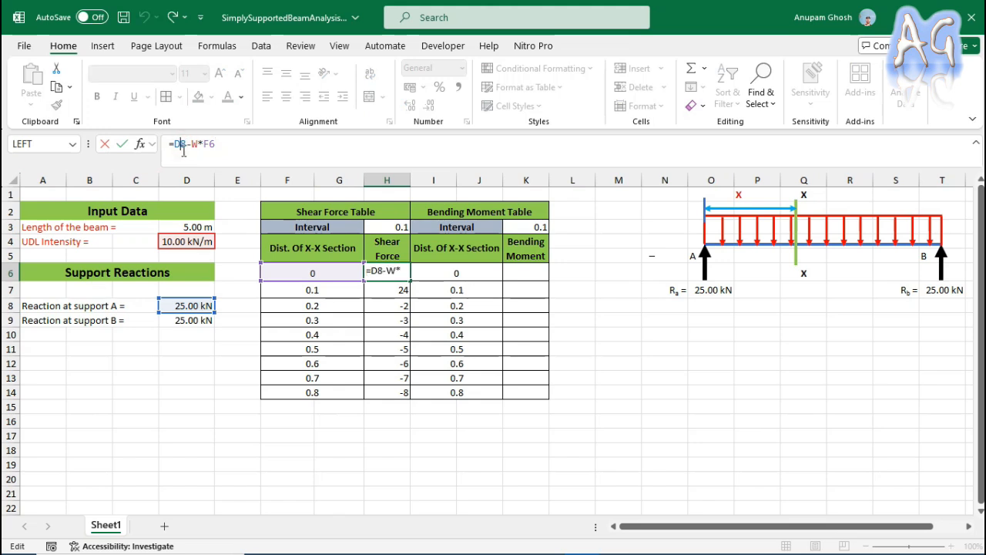
{"action": "type", "text": "$"}
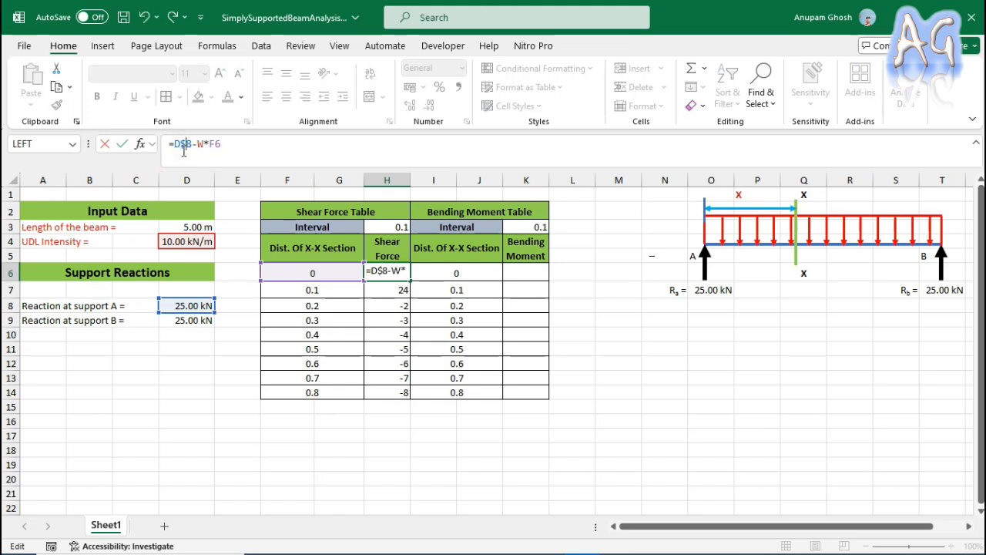
{"action": "key", "text": "Return"}
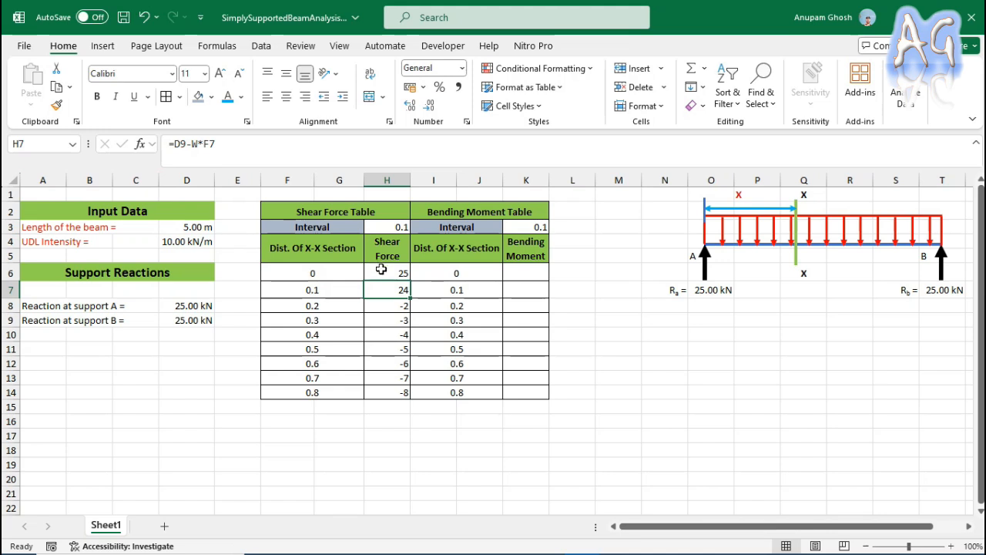
{"action": "left_click", "coordinate": [378, 266]}
{"action": "left_click_drag", "start_coordinate": [410, 281], "coordinate": [400, 395]}
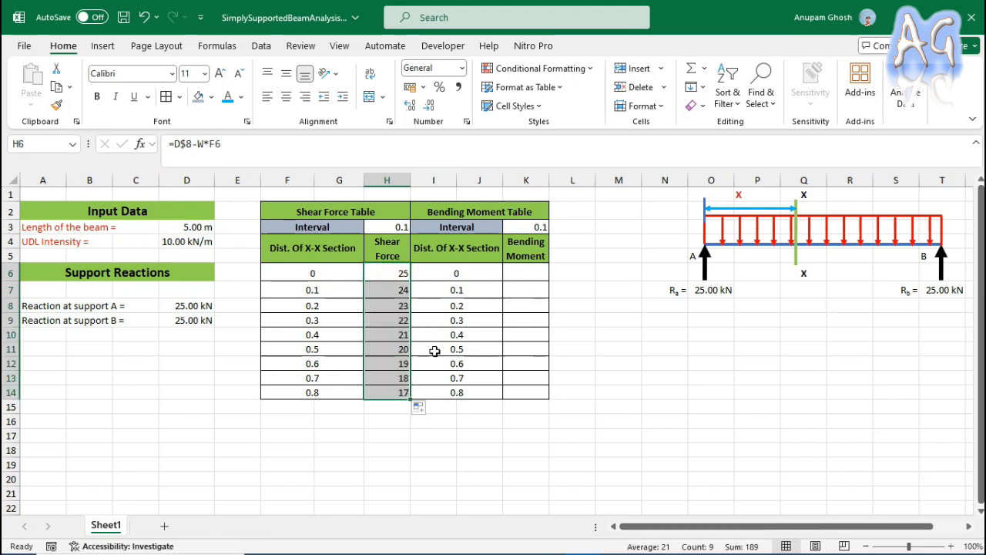
Enter the bending moment formula =D$8*I6-W*I6*I6/2 in K6 and fill it down to K14.
{"action": "left_click", "coordinate": [530, 278]}
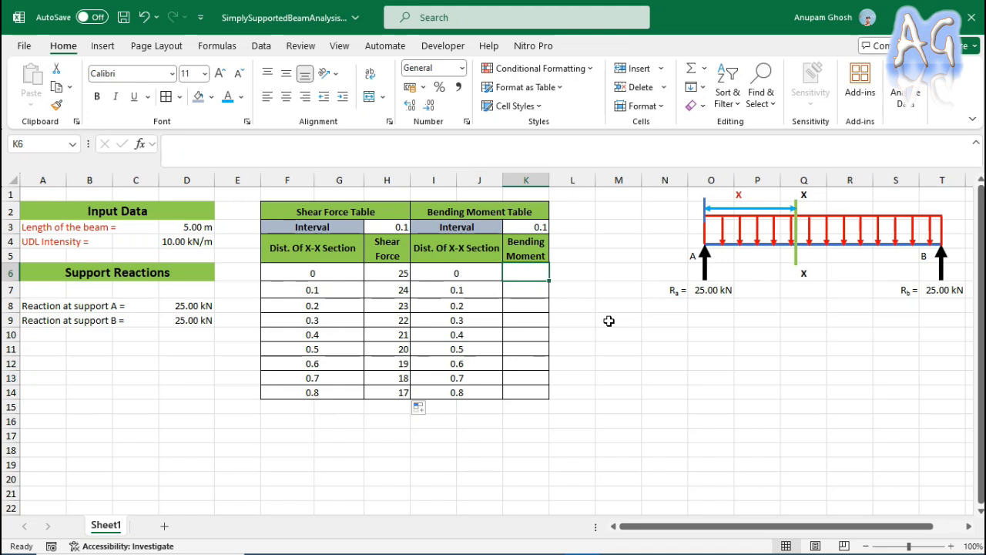
{"action": "type", "text": "="}
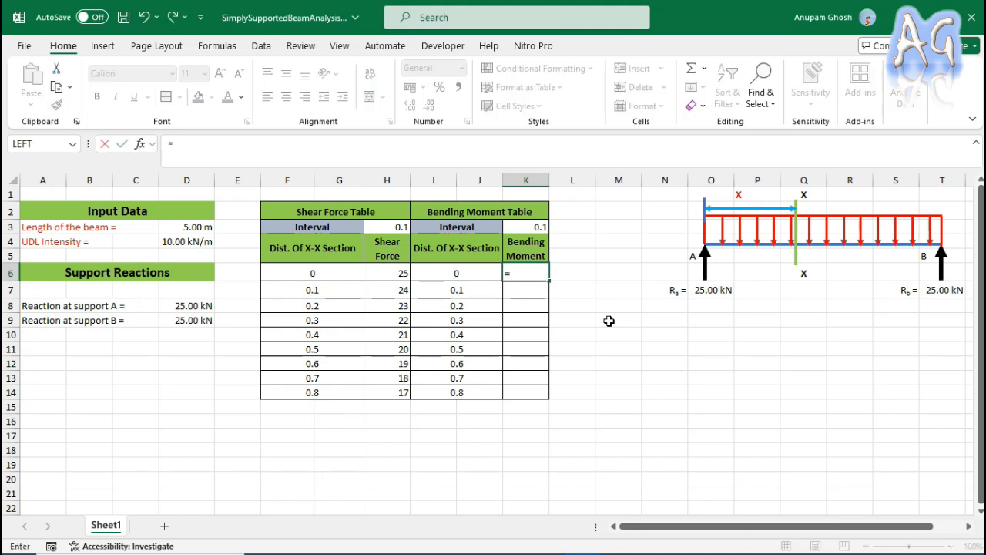
{"action": "left_click", "coordinate": [182, 306]}
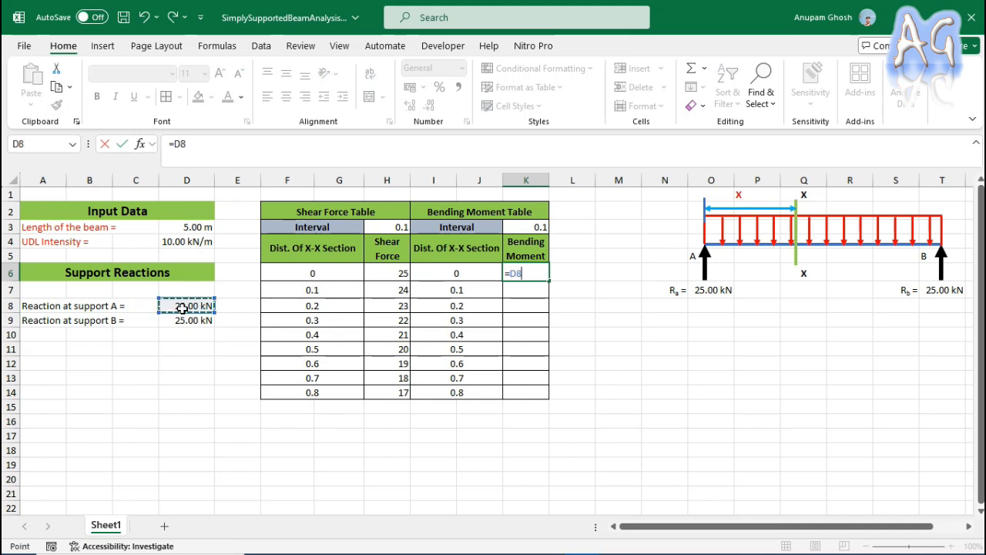
{"action": "type", "text": "*"}
{"action": "left_click", "coordinate": [472, 276]}
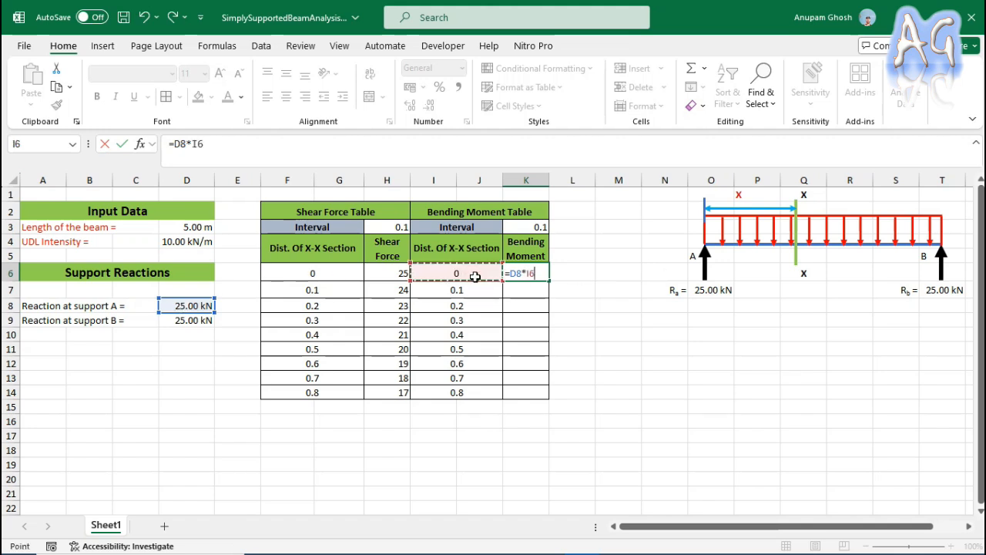
{"action": "left_click", "coordinate": [513, 274]}
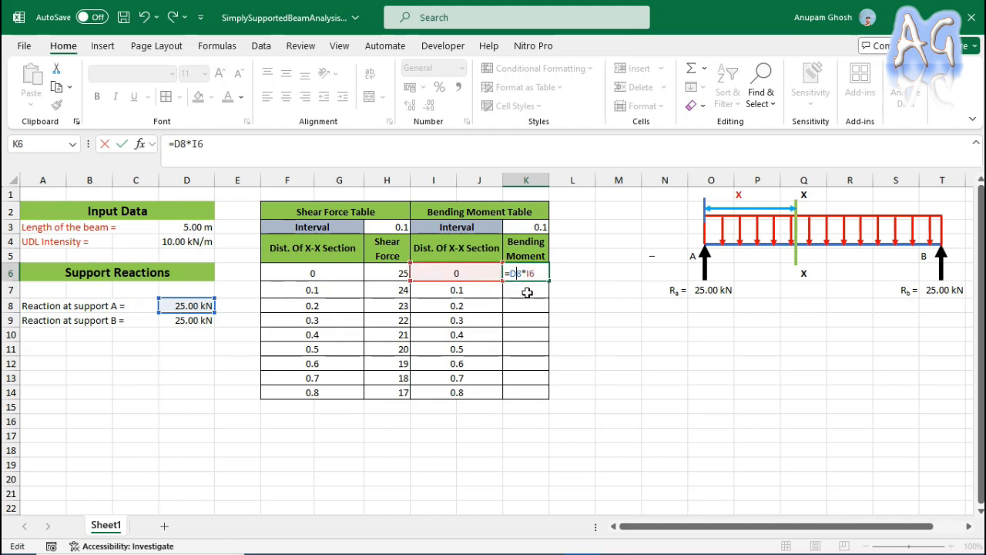
{"action": "type", "text": "$"}
{"action": "type", "text": "w*"}
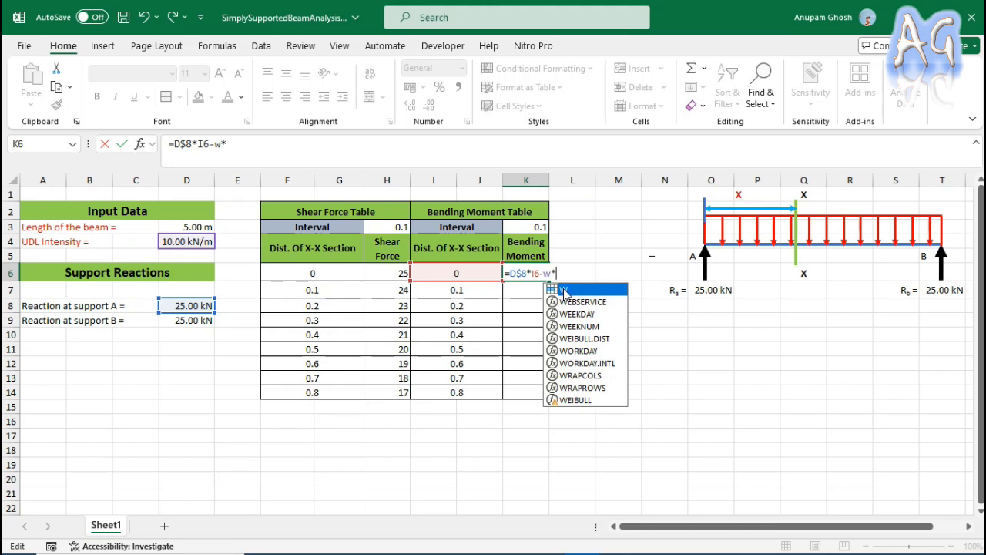
{"action": "left_click", "coordinate": [435, 274]}
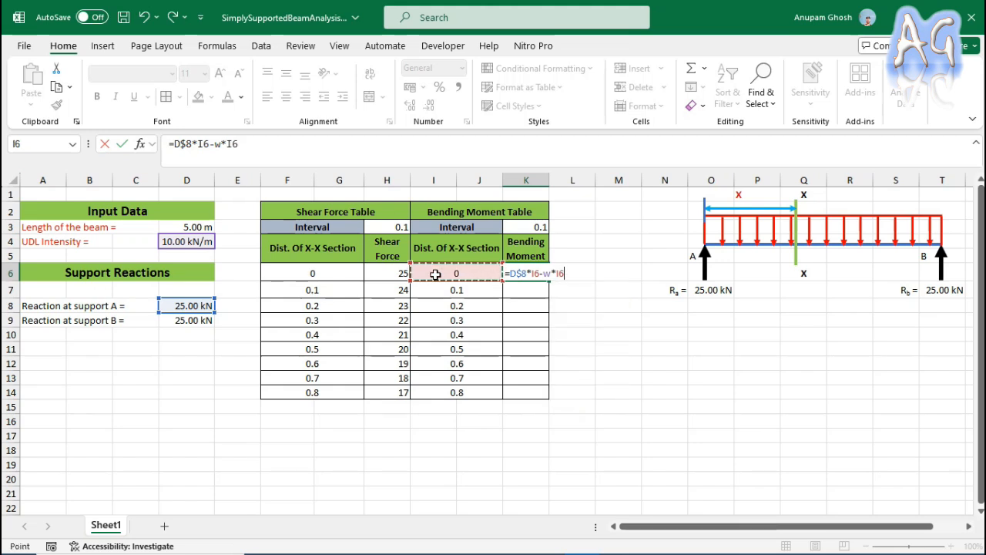
{"action": "type", "text": "*"}
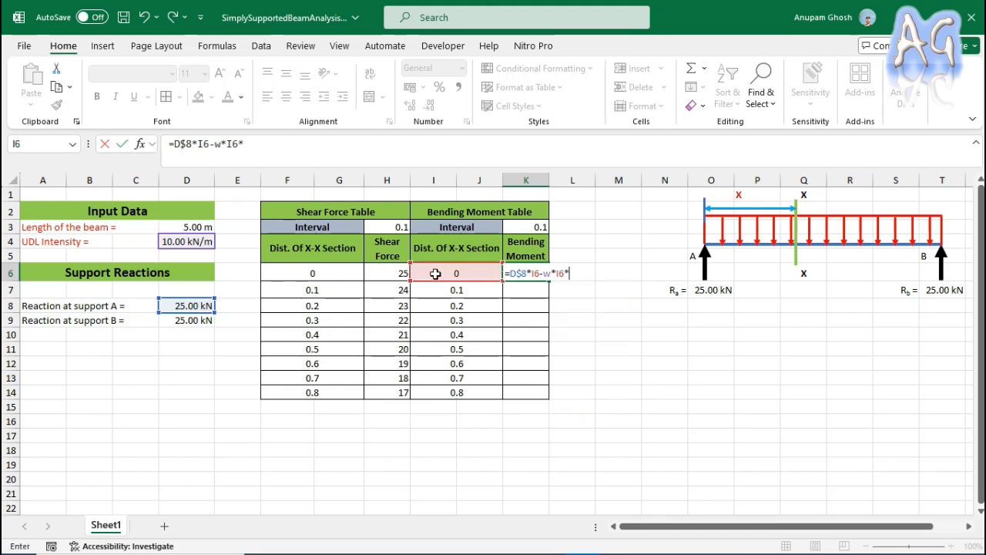
{"action": "left_click", "coordinate": [435, 275]}
{"action": "type", "text": "/2"}
{"action": "key", "text": "Return"}
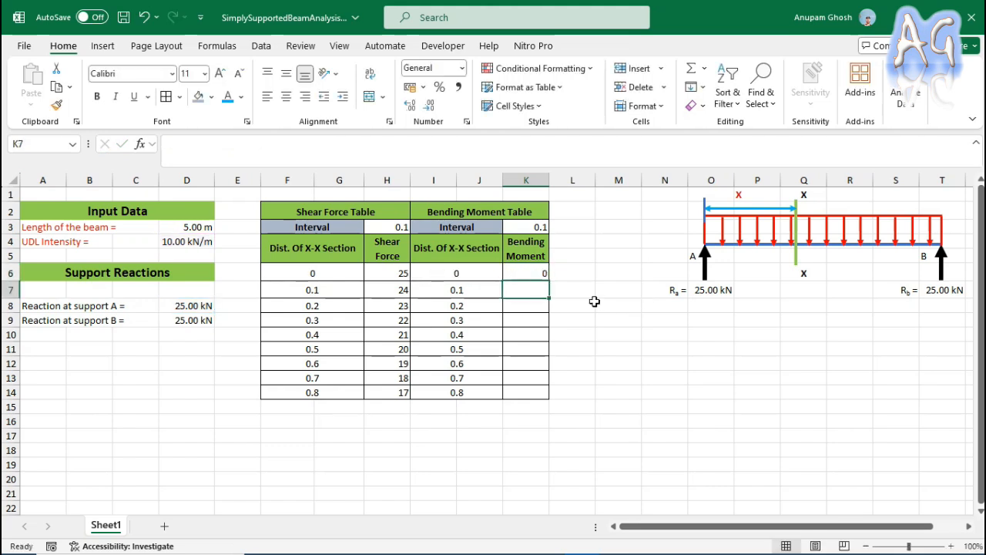
{"action": "left_click", "coordinate": [526, 274]}
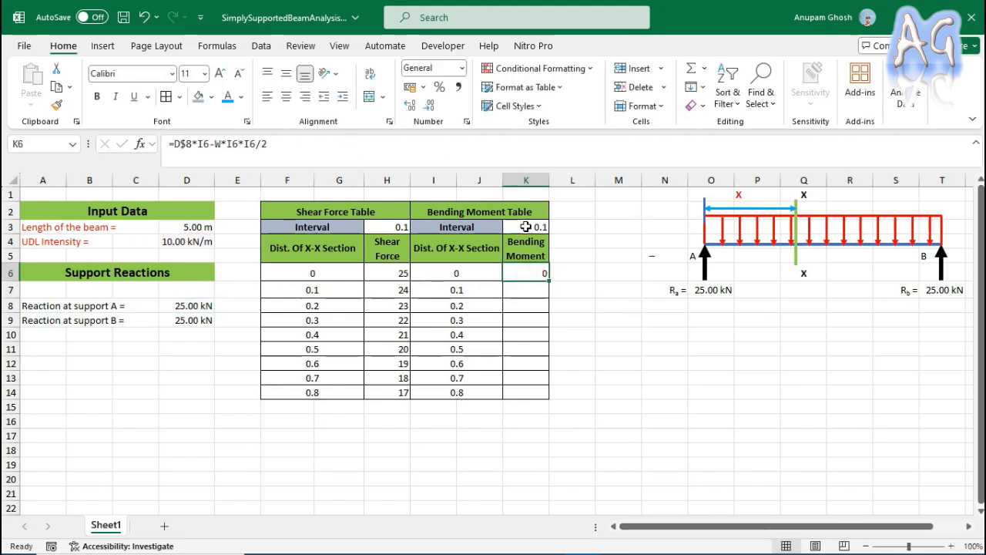
{"action": "left_click_drag", "start_coordinate": [551, 283], "coordinate": [553, 396]}
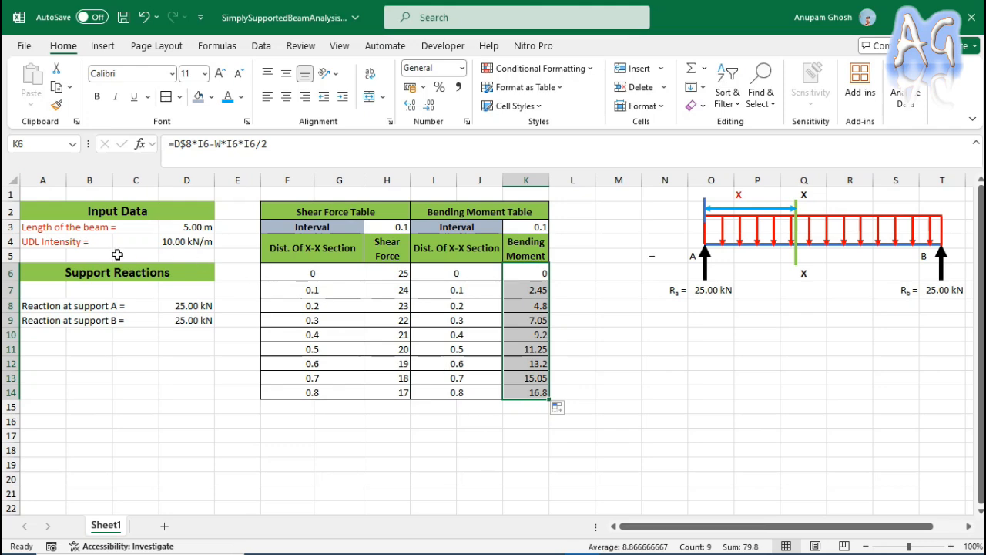
Extend both tables by filling the formulas of row 14, columns F to K, down to row 101.
{"action": "scroll", "coordinate": [308, 312], "scroll_direction": "down", "scroll_amount": 2}
{"action": "scroll", "coordinate": [327, 329], "scroll_direction": "up", "scroll_amount": 1}
{"action": "left_click_drag", "start_coordinate": [313, 349], "coordinate": [570, 350]}
{"action": "left_click_drag", "start_coordinate": [309, 347], "coordinate": [549, 374]}
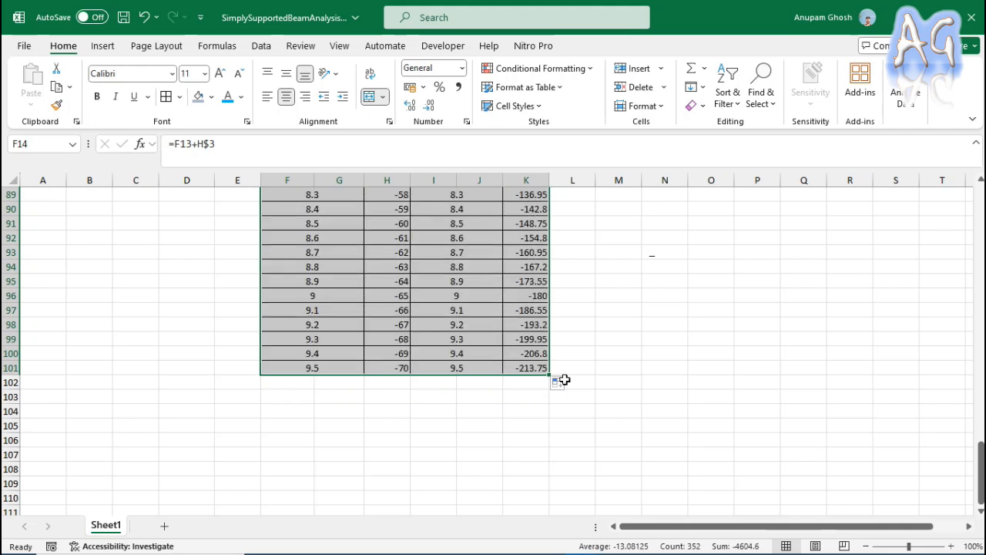
{"action": "scroll", "coordinate": [558, 442], "scroll_direction": "up", "scroll_amount": 2}
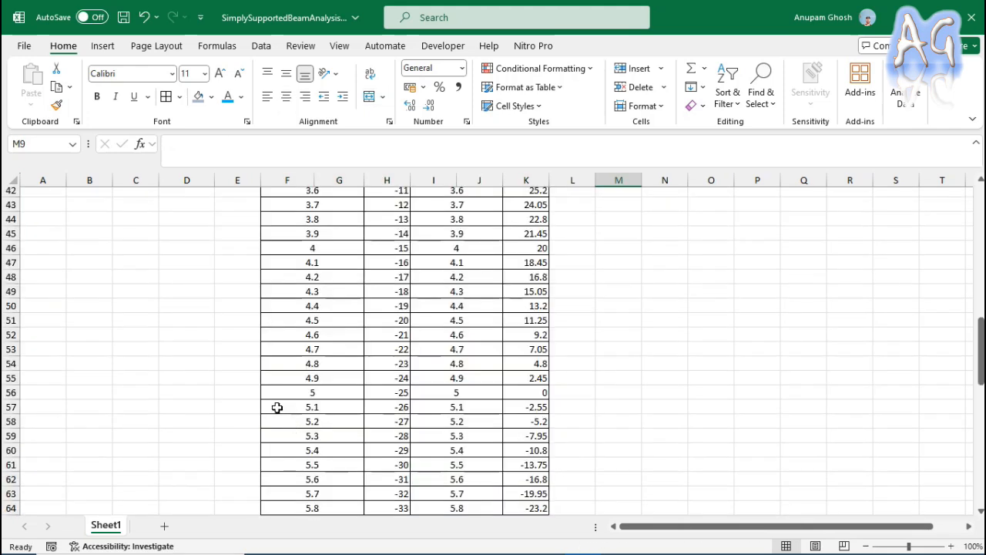
Clear the contents of F57:K102 so both tables end at the 5 m section in row 56.
{"action": "left_click_drag", "start_coordinate": [275, 407], "coordinate": [531, 498]}
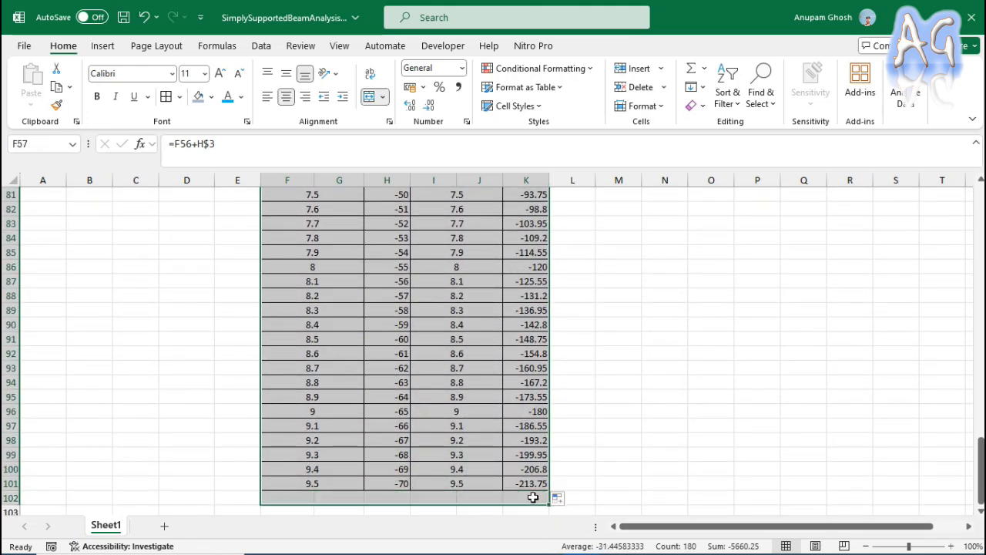
{"action": "key", "text": "Delete"}
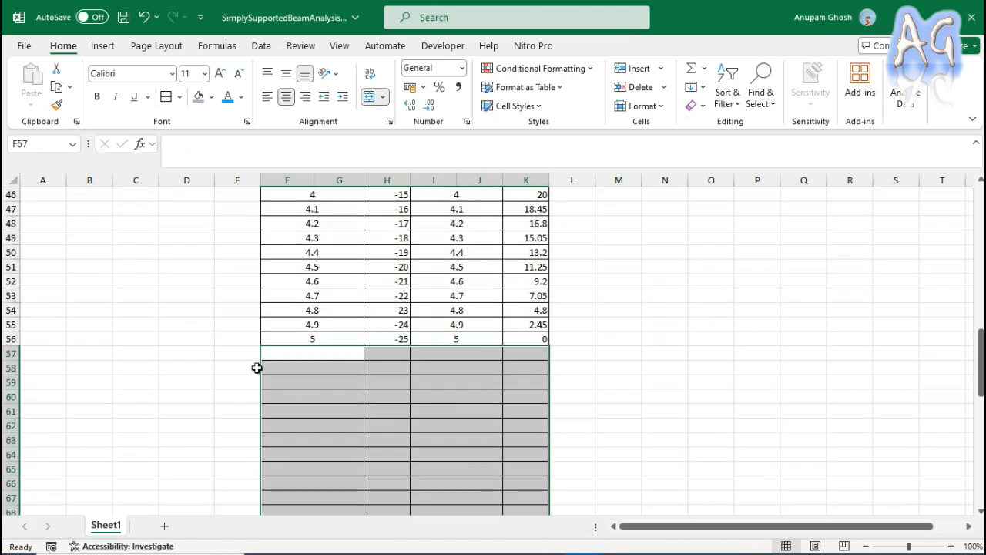
{"action": "left_click", "coordinate": [204, 366]}
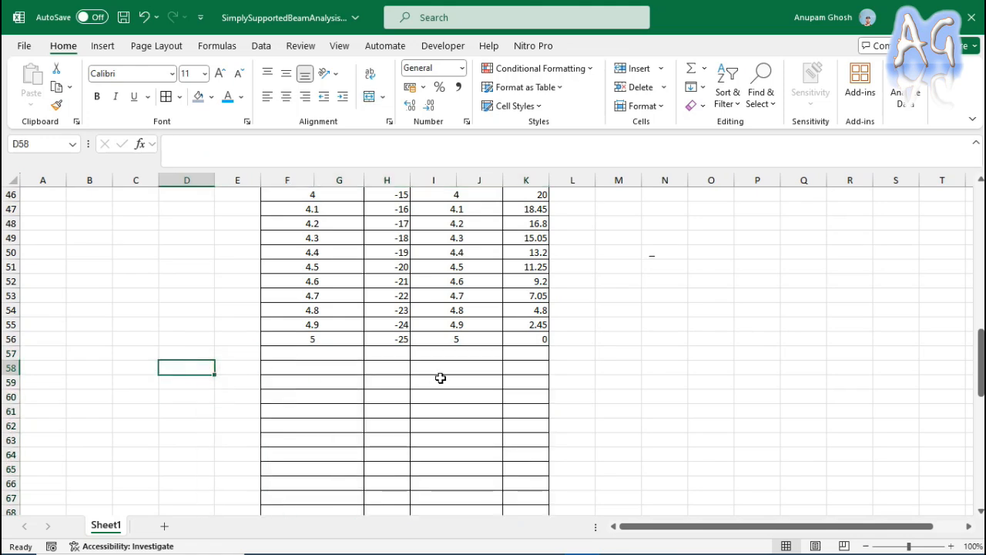
Review both tables from the first section down to the bending moment formula in K56.
{"action": "scroll", "coordinate": [513, 362], "scroll_direction": "up", "scroll_amount": 10}
{"action": "scroll", "coordinate": [515, 358], "scroll_direction": "up", "scroll_amount": 5}
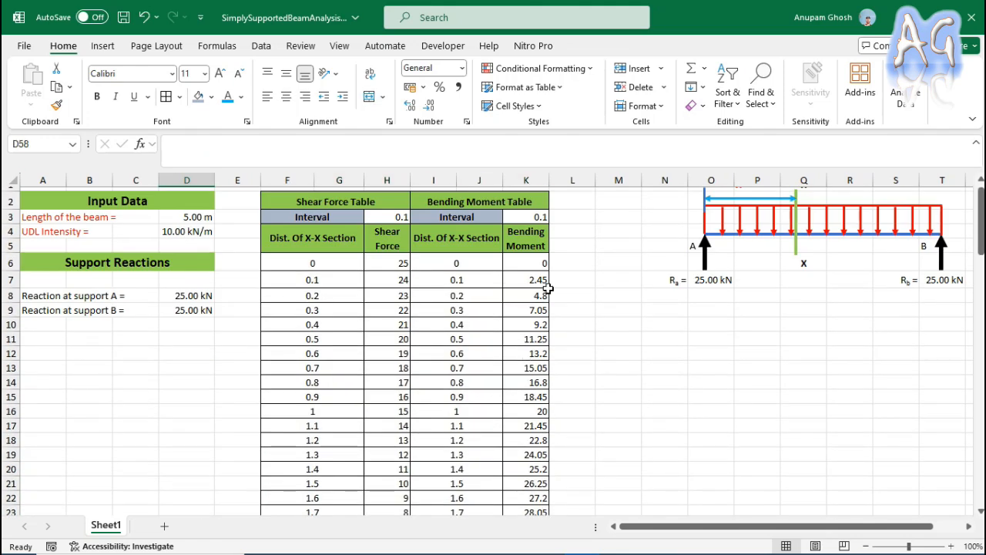
{"action": "scroll", "coordinate": [547, 323], "scroll_direction": "down", "scroll_amount": 3}
{"action": "scroll", "coordinate": [547, 324], "scroll_direction": "down", "scroll_amount": 2}
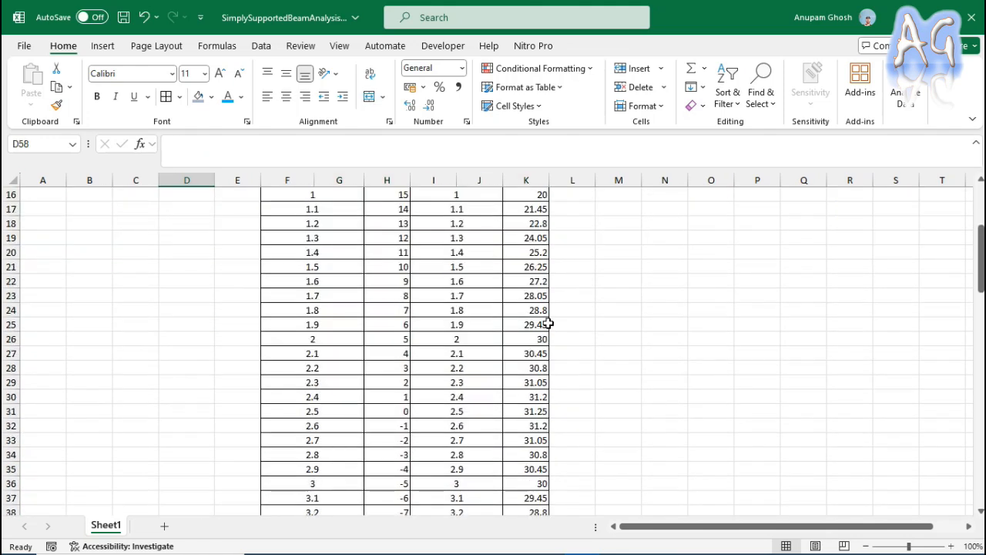
{"action": "scroll", "coordinate": [548, 323], "scroll_direction": "down", "scroll_amount": 3}
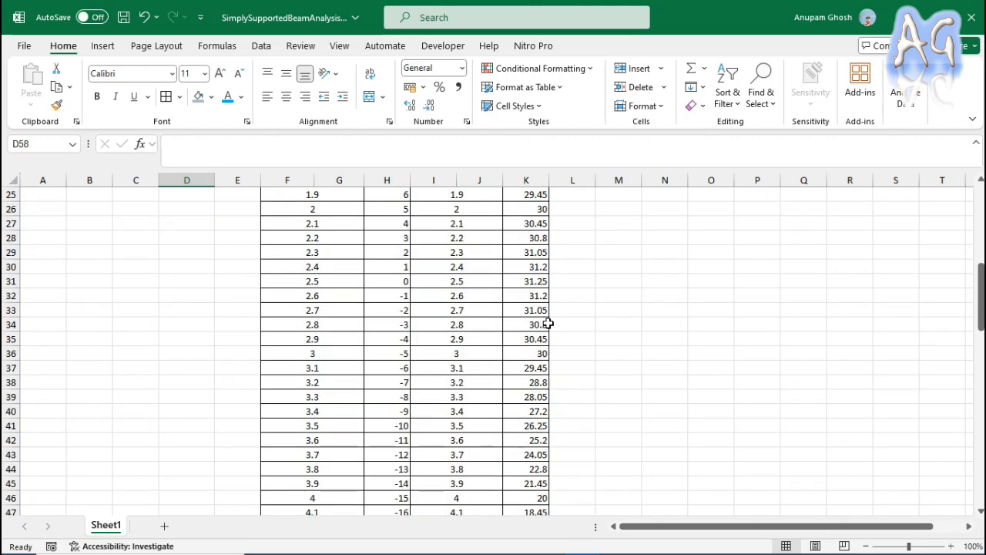
{"action": "scroll", "coordinate": [547, 324], "scroll_direction": "down", "scroll_amount": 4}
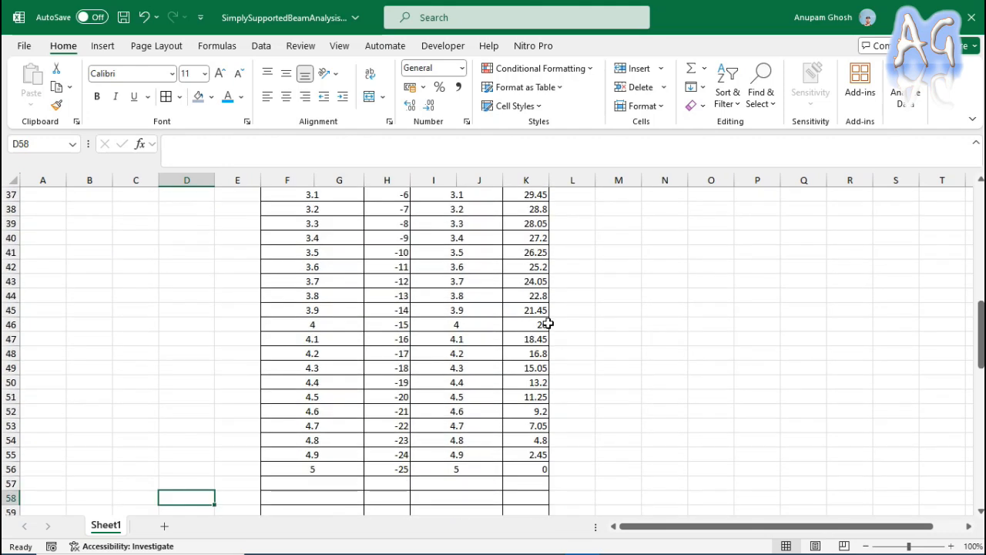
{"action": "left_click", "coordinate": [538, 471]}
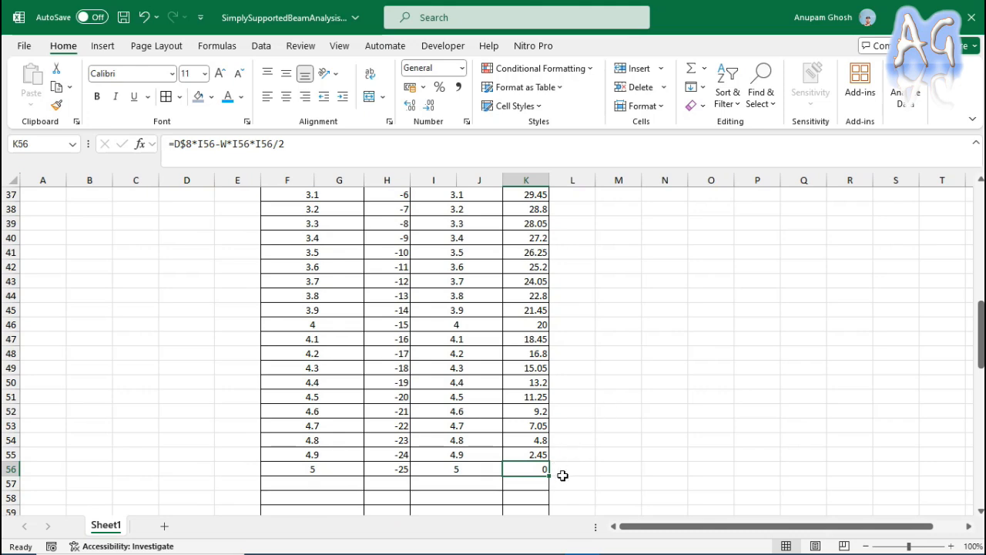
Examine the distance, shear force and bending moment cells of the 2.5 m section in row 31.
{"action": "scroll", "coordinate": [576, 430], "scroll_direction": "up", "scroll_amount": 5}
{"action": "scroll", "coordinate": [576, 431], "scroll_direction": "up", "scroll_amount": 4}
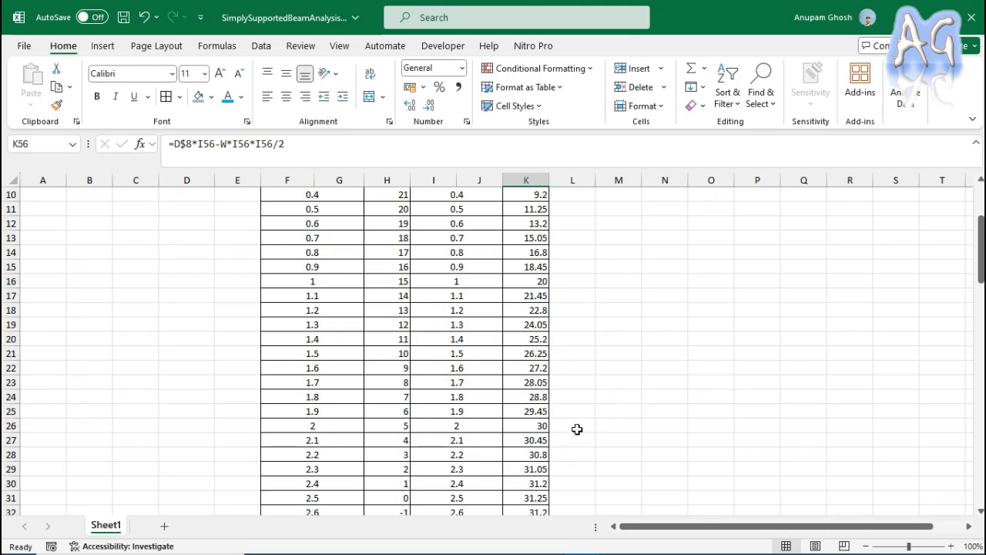
{"action": "scroll", "coordinate": [577, 429], "scroll_direction": "down", "scroll_amount": 2}
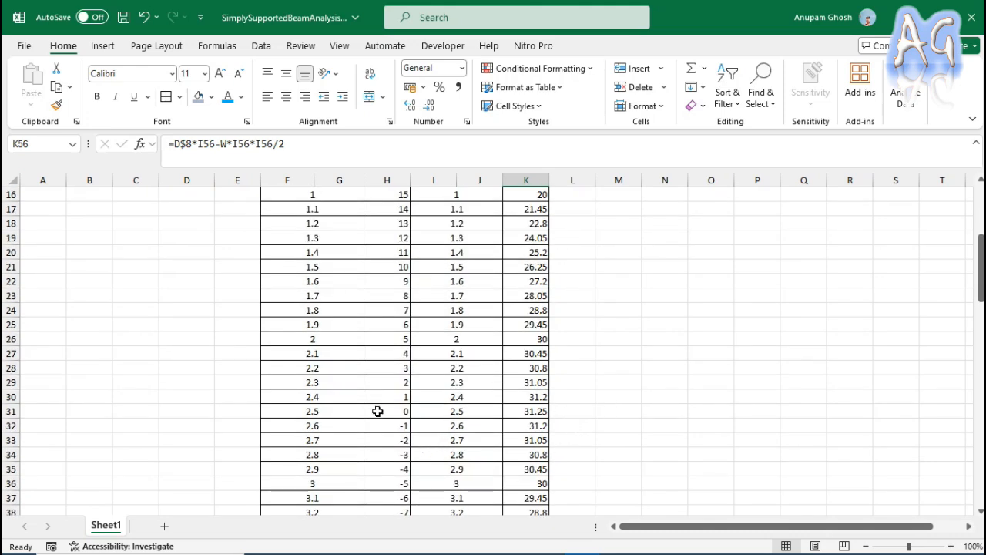
{"action": "left_click", "coordinate": [406, 412]}
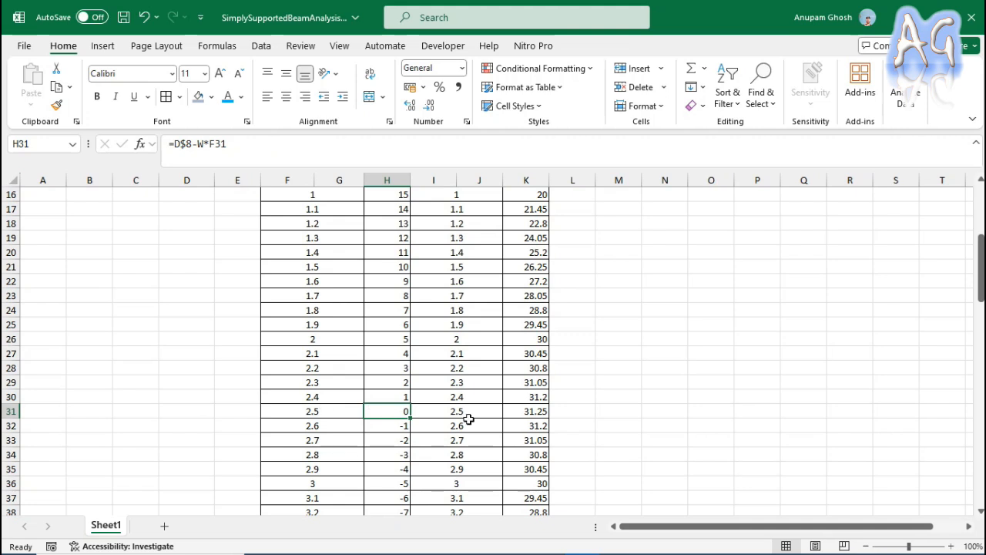
{"action": "left_click", "coordinate": [327, 413]}
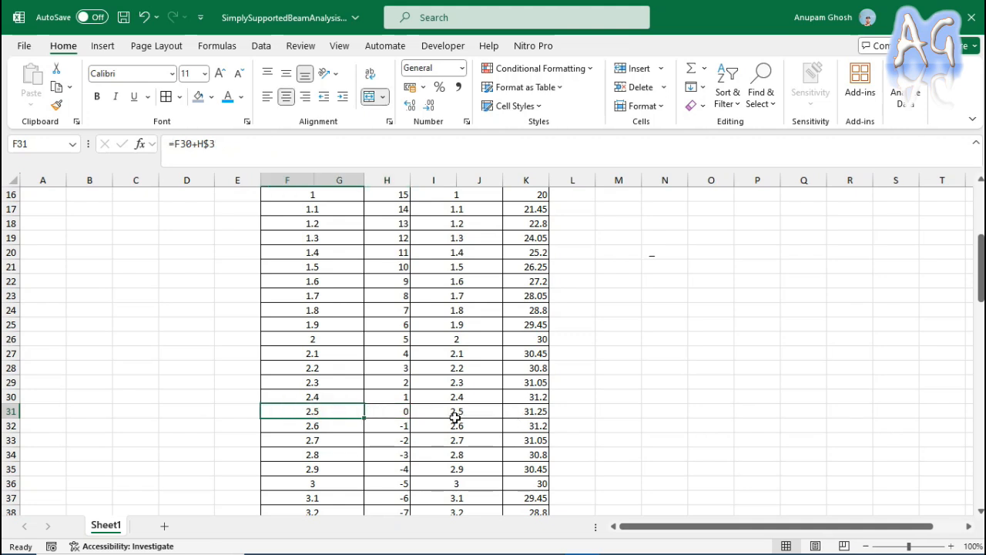
{"action": "left_click", "coordinate": [393, 415]}
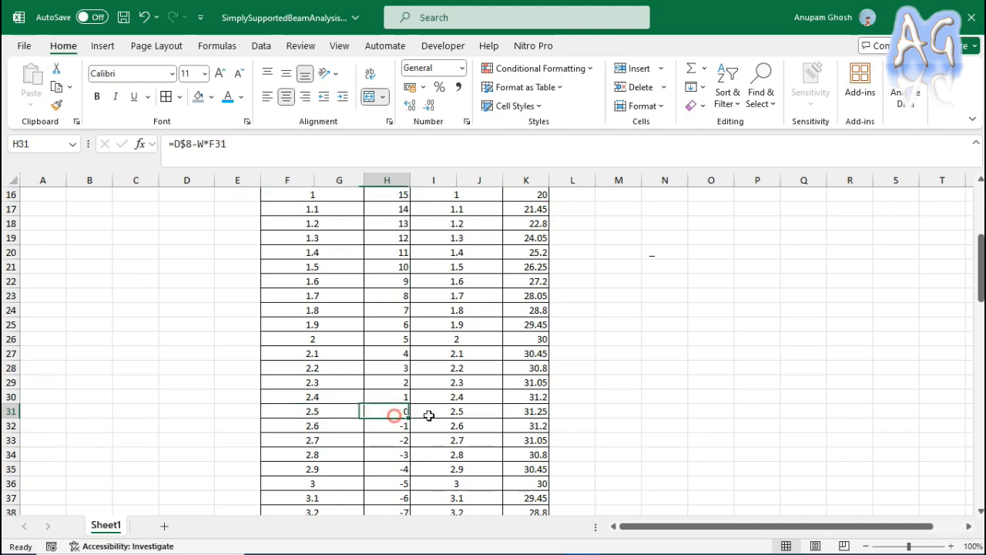
{"action": "left_click", "coordinate": [547, 411]}
Insert a Scatter with Straight Lines chart from the shear force table data in F6:H56.
{"action": "scroll", "coordinate": [563, 411], "scroll_direction": "up", "scroll_amount": 5}
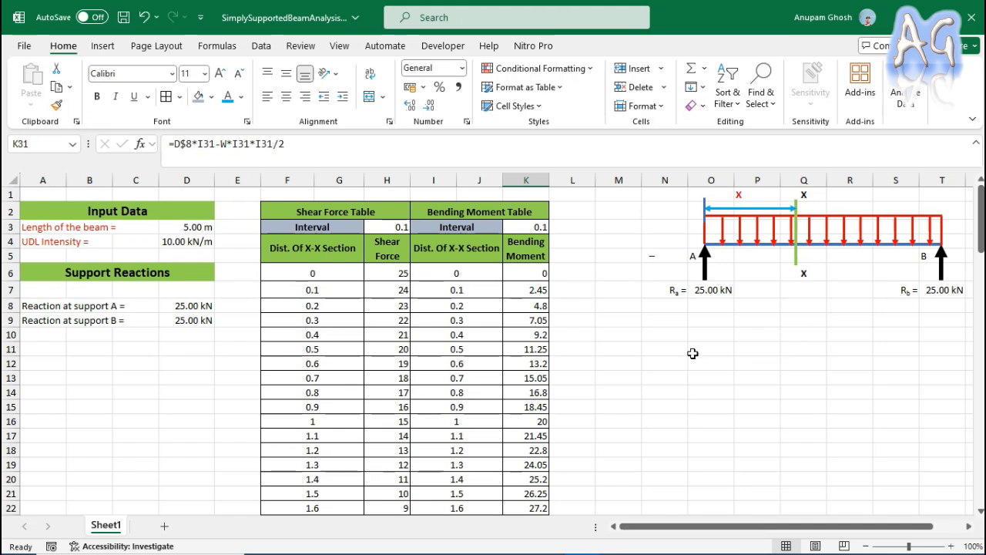
{"action": "left_click", "coordinate": [326, 276]}
{"action": "left_click_drag", "start_coordinate": [330, 277], "coordinate": [378, 482]}
{"action": "scroll", "coordinate": [373, 393], "scroll_direction": "up", "scroll_amount": 8}
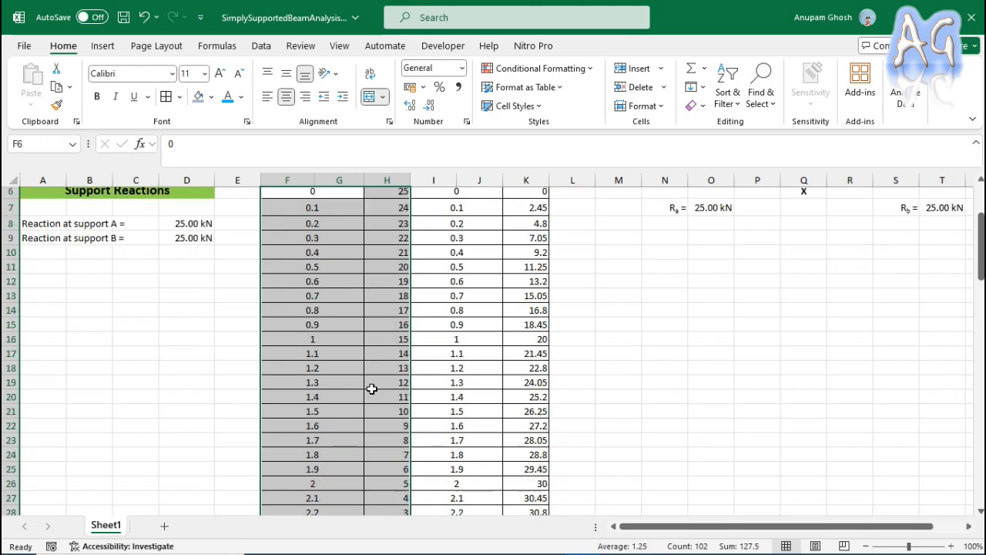
{"action": "scroll", "coordinate": [371, 388], "scroll_direction": "up", "scroll_amount": 4}
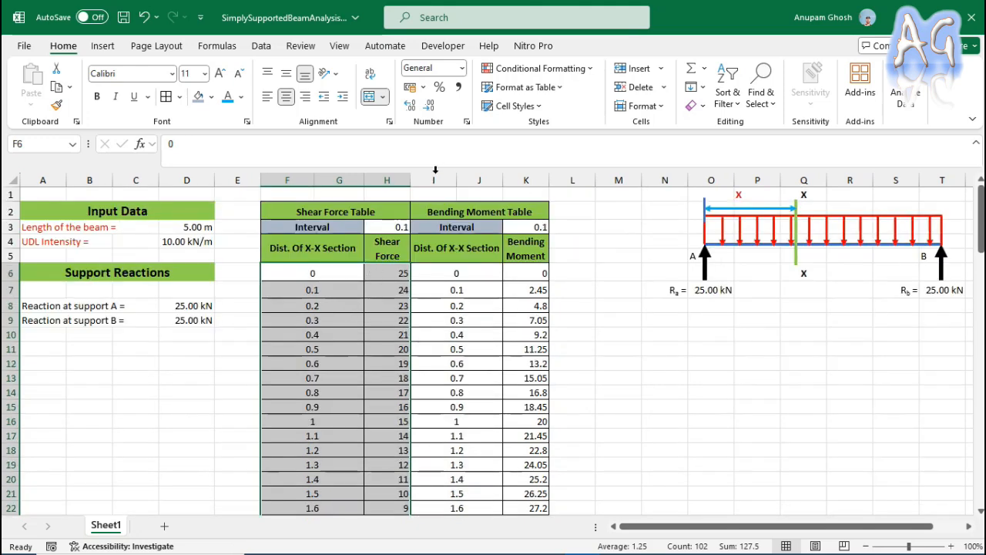
{"action": "left_click", "coordinate": [107, 47]}
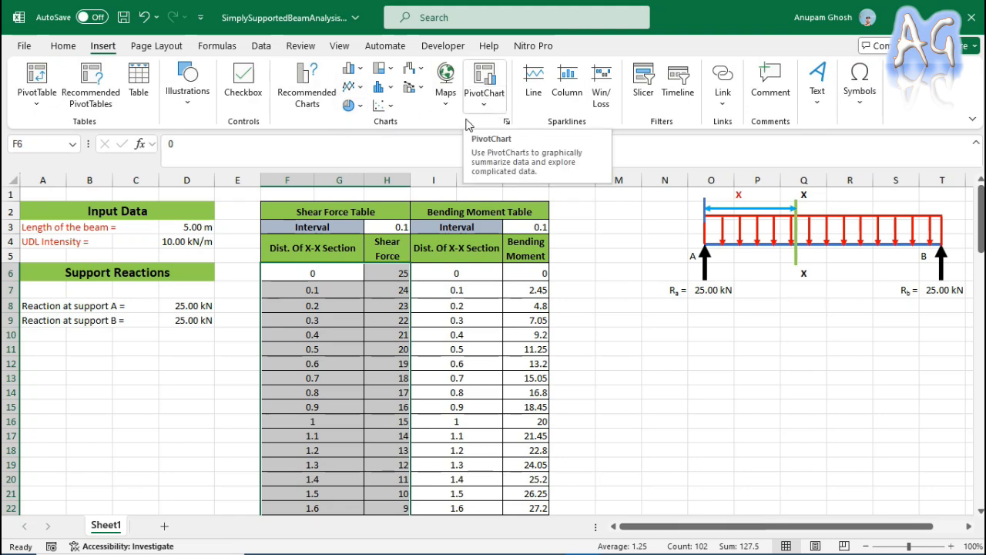
{"action": "left_click", "coordinate": [389, 106]}
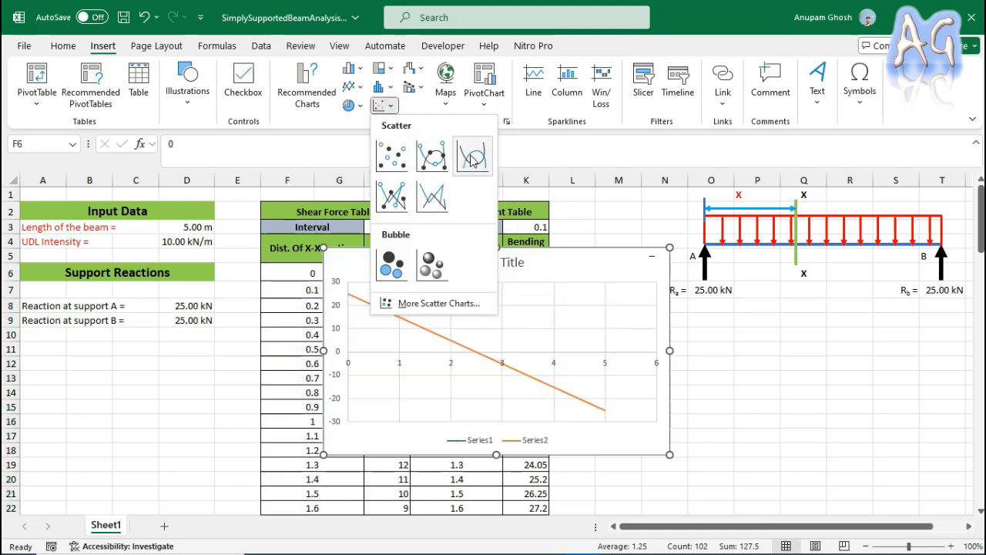
{"action": "left_click", "coordinate": [431, 195]}
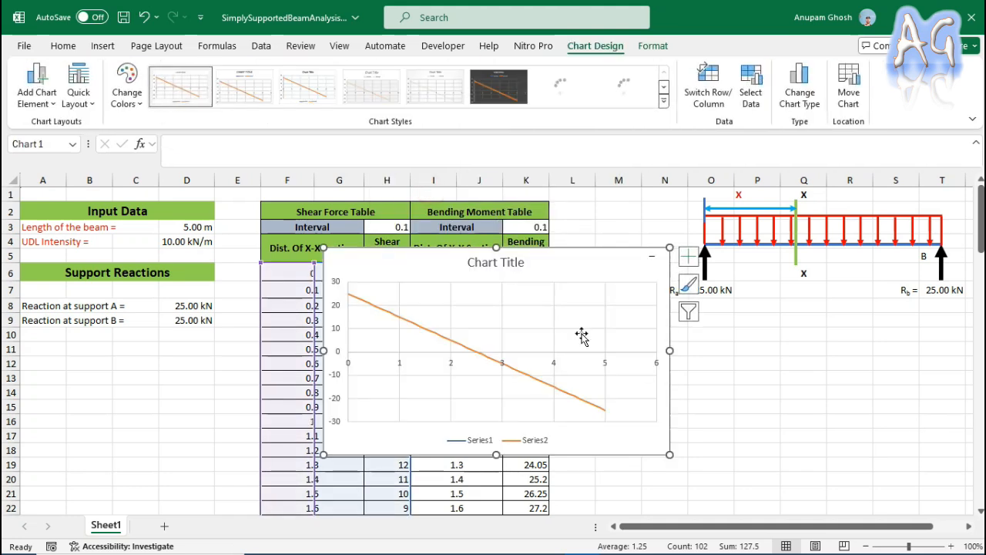
Move the shear force chart into the empty area below the beam diagram and deselect it.
{"action": "left_click_drag", "start_coordinate": [586, 268], "coordinate": [913, 342]}
{"action": "scroll", "coordinate": [787, 330], "scroll_direction": "down", "scroll_amount": 1}
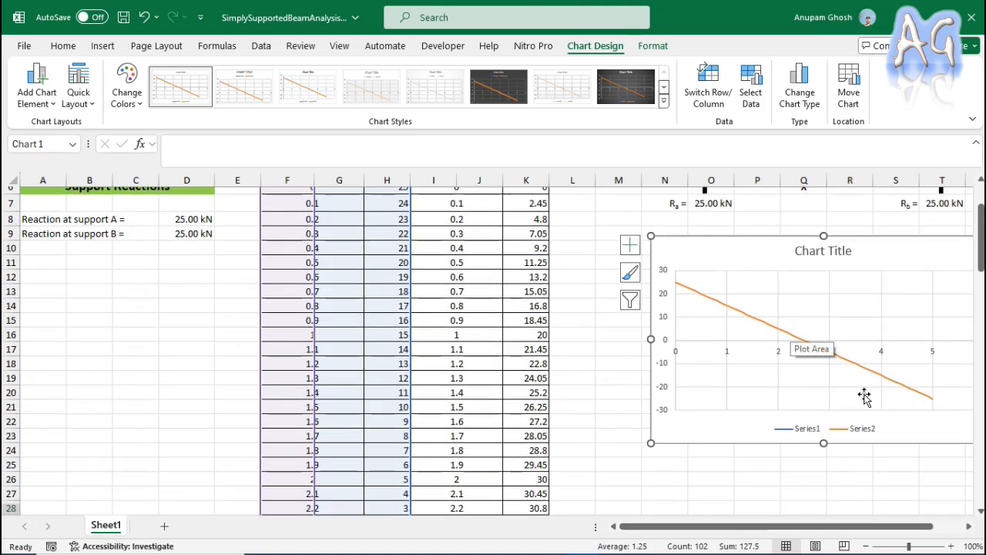
{"action": "scroll", "coordinate": [763, 392], "scroll_direction": "up", "scroll_amount": 1}
{"action": "left_click", "coordinate": [795, 262]}
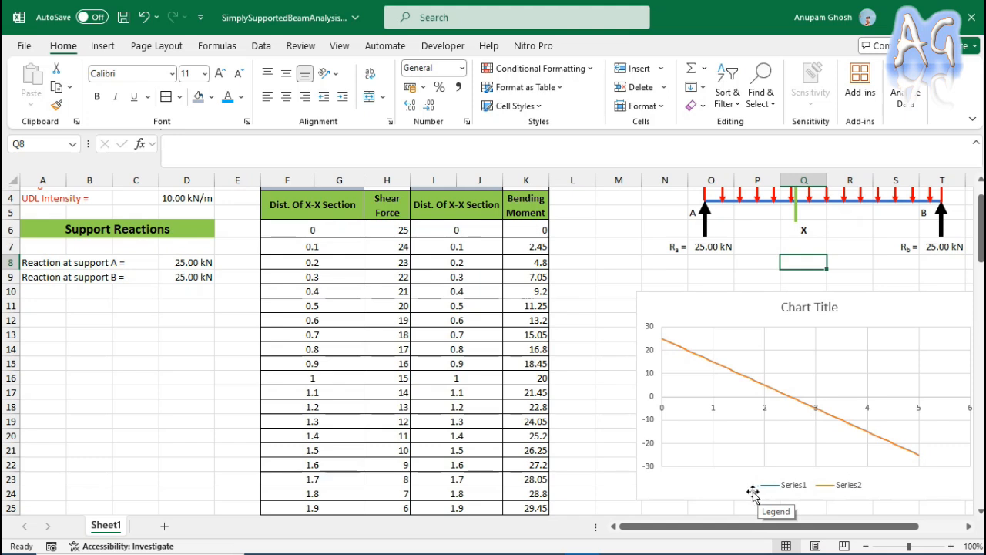
Edit the chart's data source and name its first series "Shear Force".
{"action": "left_click", "coordinate": [731, 315]}
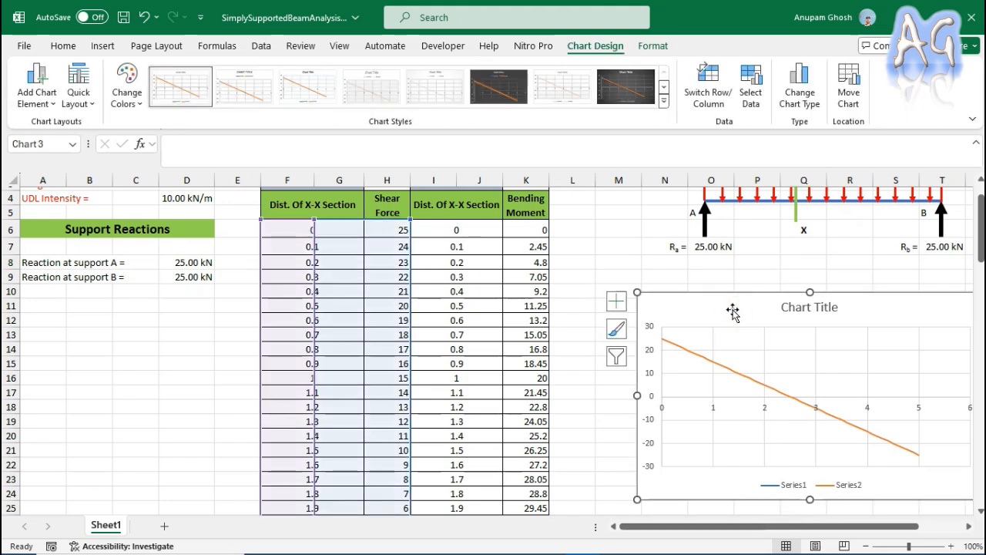
{"action": "right_click", "coordinate": [734, 315]}
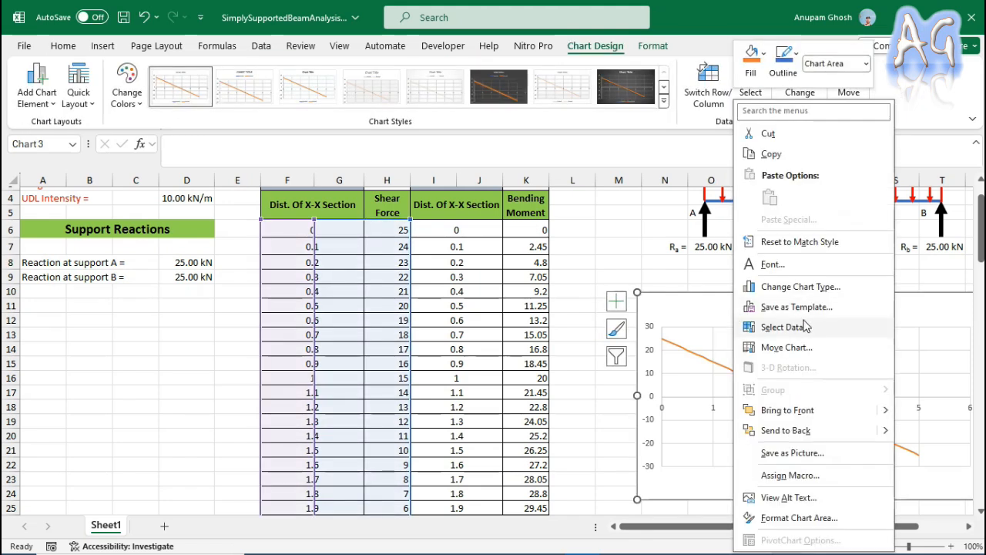
{"action": "left_click", "coordinate": [802, 328]}
{"action": "left_click_drag", "start_coordinate": [656, 231], "coordinate": [781, 204]}
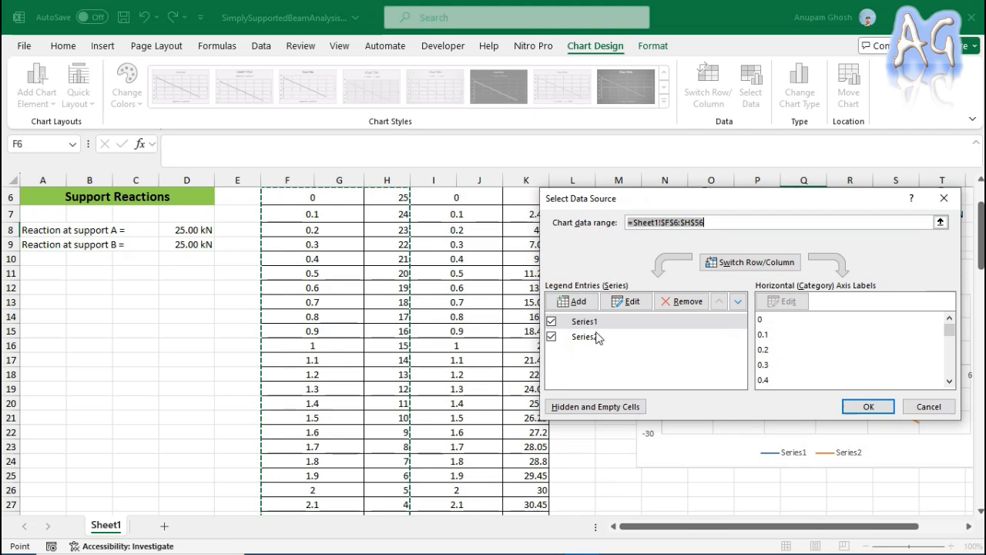
{"action": "left_click_drag", "start_coordinate": [754, 204], "coordinate": [230, 122]}
{"action": "left_click", "coordinate": [76, 245]}
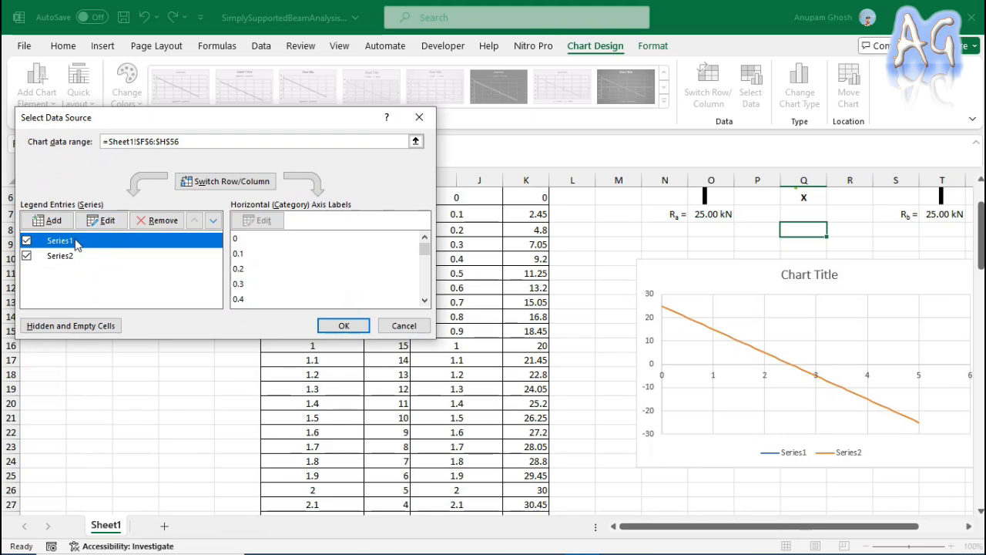
{"action": "left_click", "coordinate": [101, 220]}
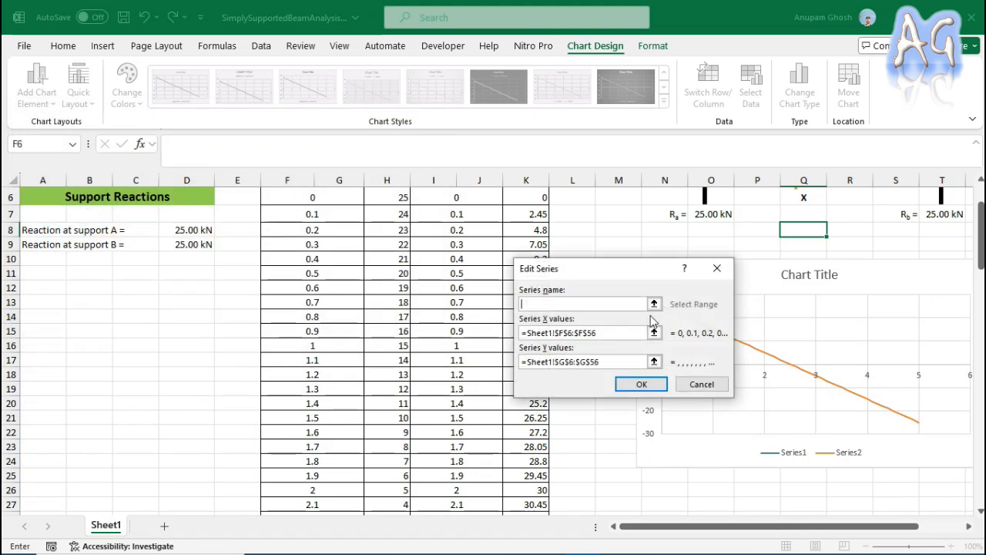
{"action": "left_click", "coordinate": [582, 303]}
{"action": "type", "text": "Shear Force"}
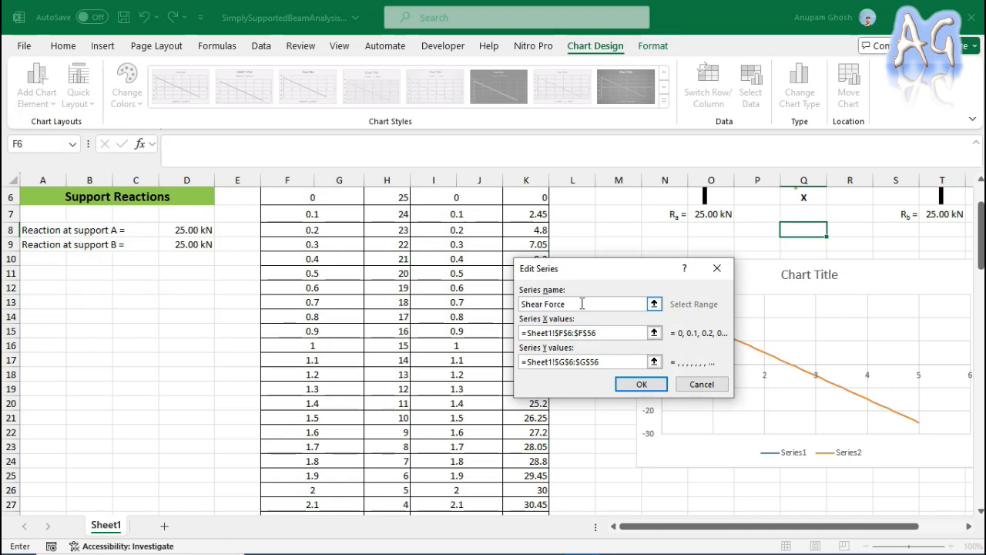
Check the Shear Force series' X and Y value ranges against the shear force table.
{"action": "left_click_drag", "start_coordinate": [627, 268], "coordinate": [149, 275]}
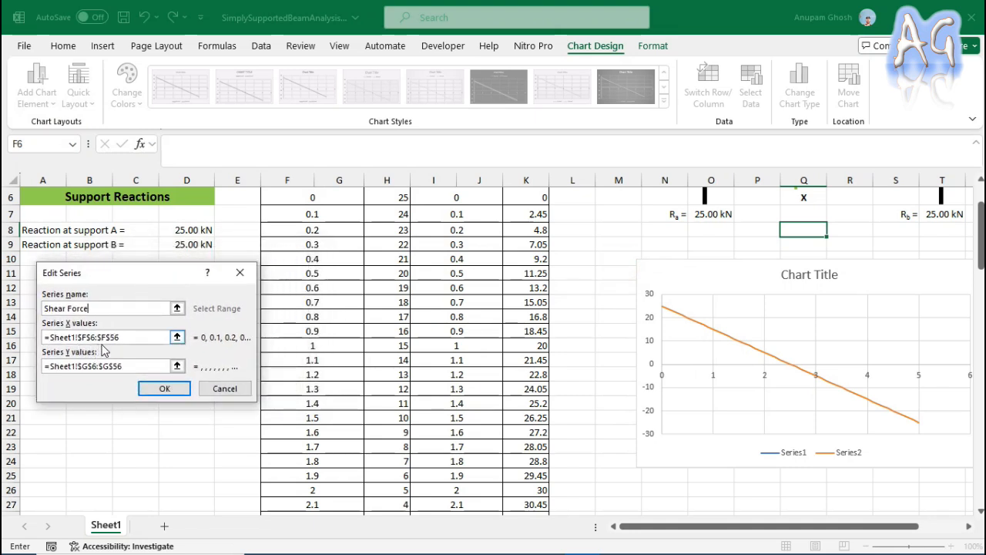
{"action": "left_click", "coordinate": [132, 339]}
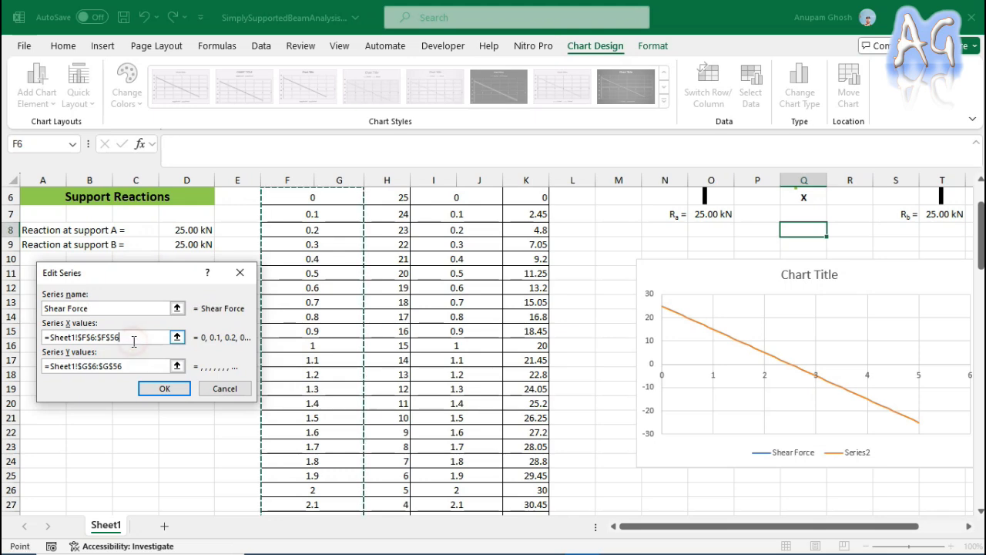
{"action": "scroll", "coordinate": [316, 335], "scroll_direction": "up", "scroll_amount": 2}
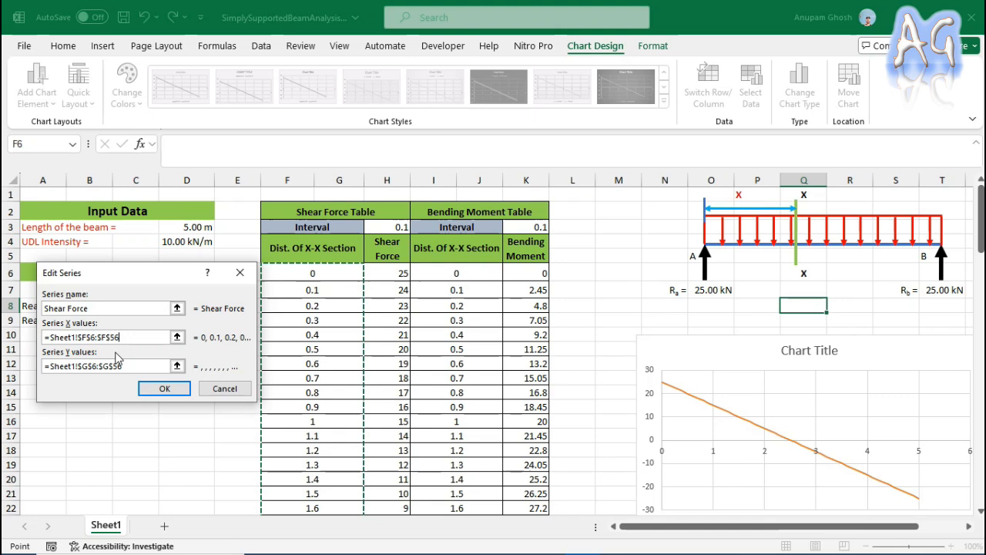
{"action": "left_click_drag", "start_coordinate": [179, 274], "coordinate": [147, 288]}
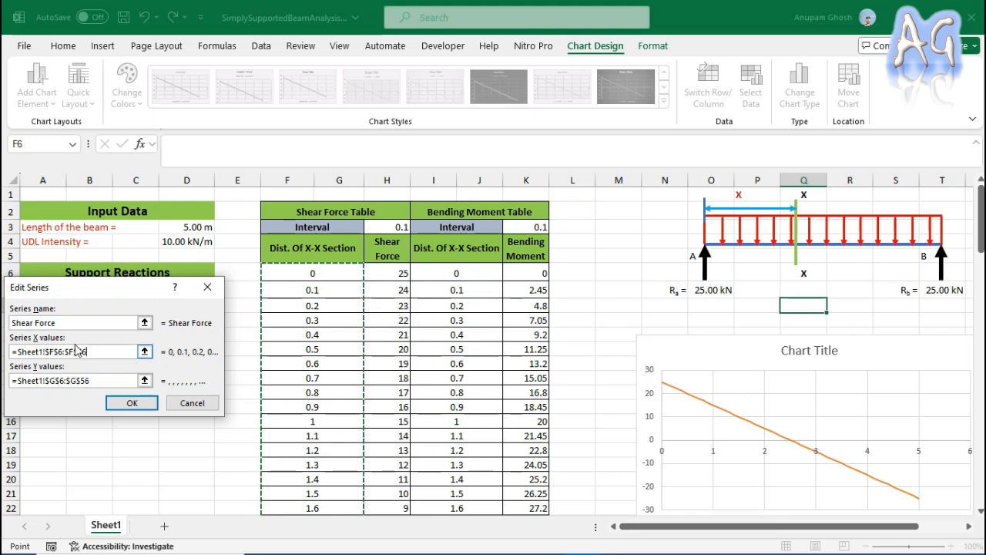
{"action": "left_click", "coordinate": [94, 381]}
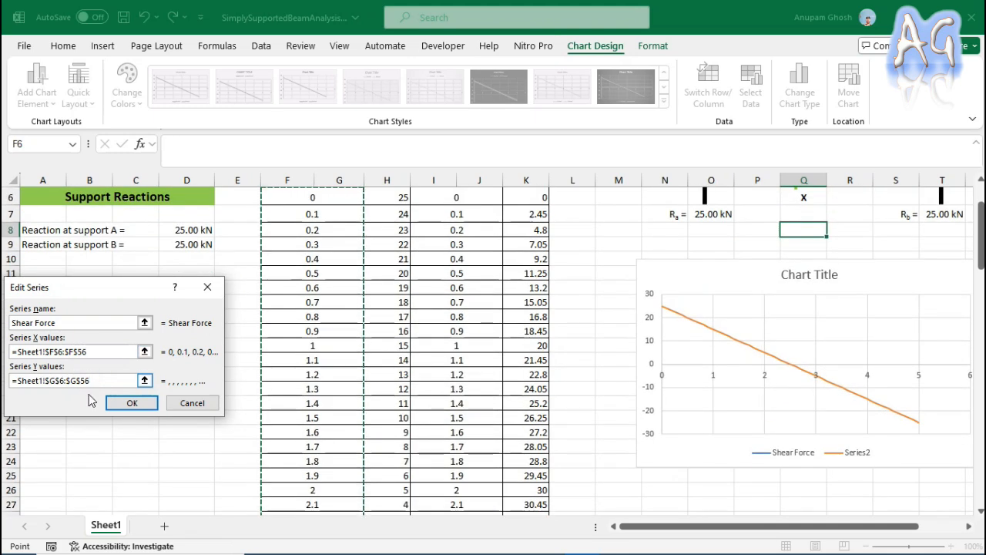
{"action": "scroll", "coordinate": [439, 362], "scroll_direction": "up", "scroll_amount": 2}
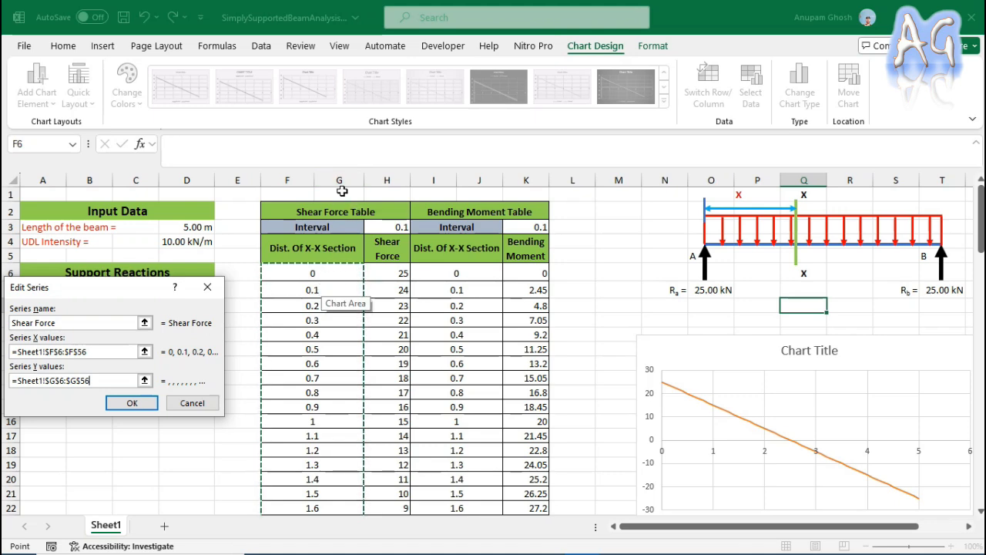
Change the column letter in the Shear Force series' Y values reference to make it =Sheet1!$H$6:$H$56.
{"action": "left_click", "coordinate": [95, 381]}
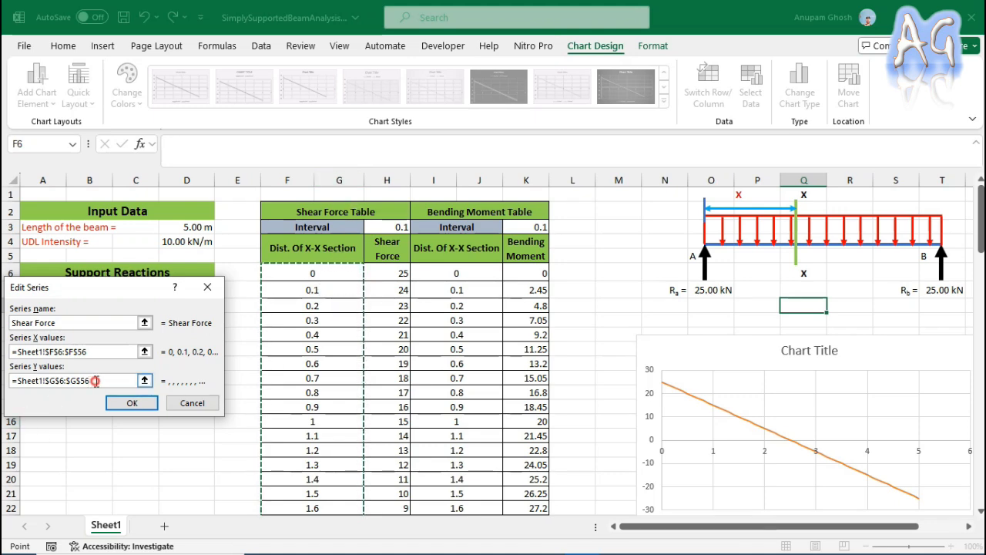
{"action": "left_click_drag", "start_coordinate": [94, 380], "coordinate": [4, 380]}
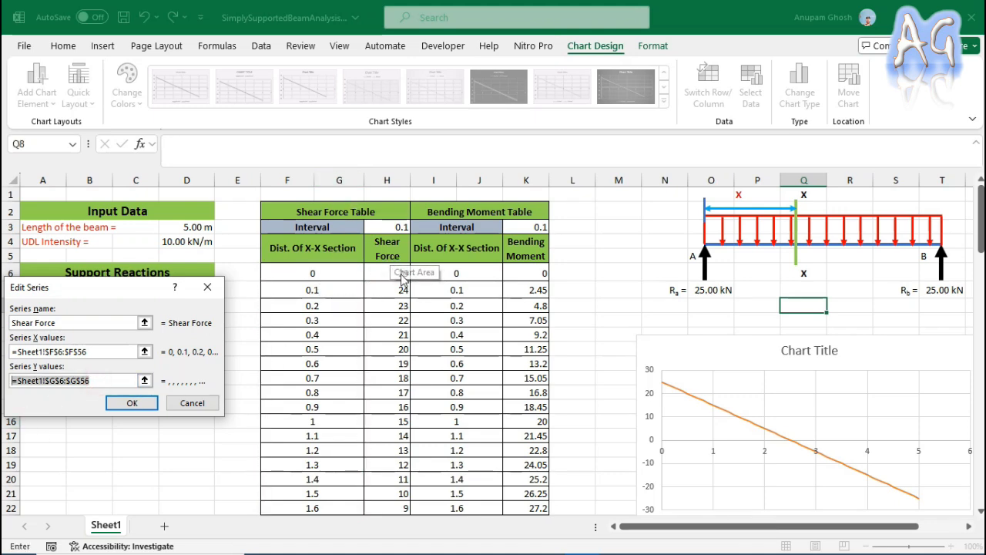
{"action": "left_click", "coordinate": [55, 382]}
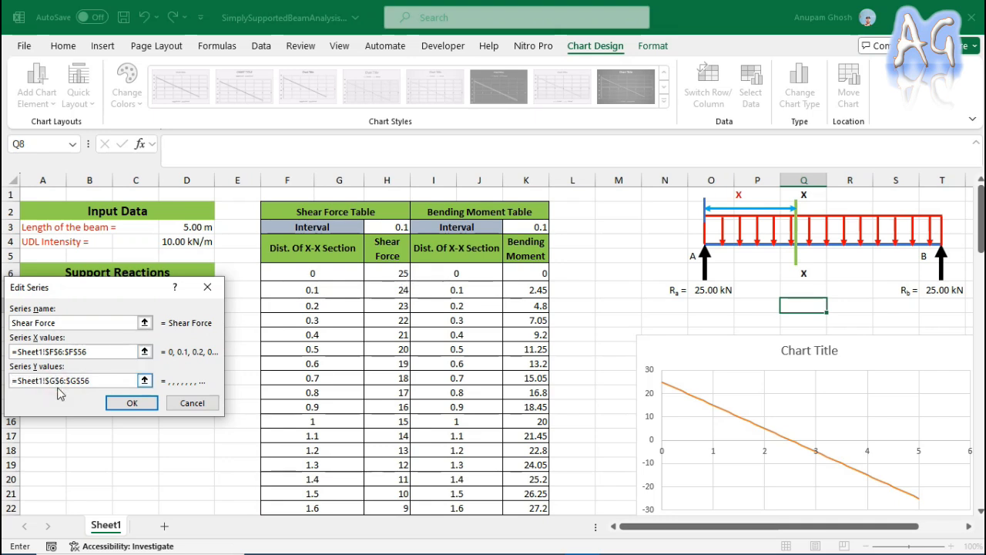
{"action": "key", "text": "BackSpace"}
{"action": "type", "text": "H"}
{"action": "left_click", "coordinate": [77, 381]}
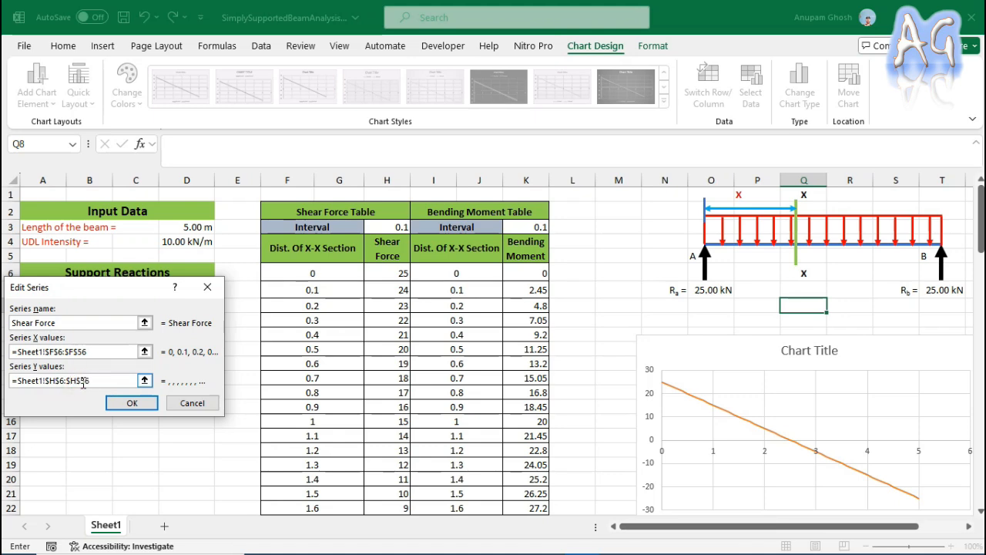
{"action": "left_click", "coordinate": [114, 380]}
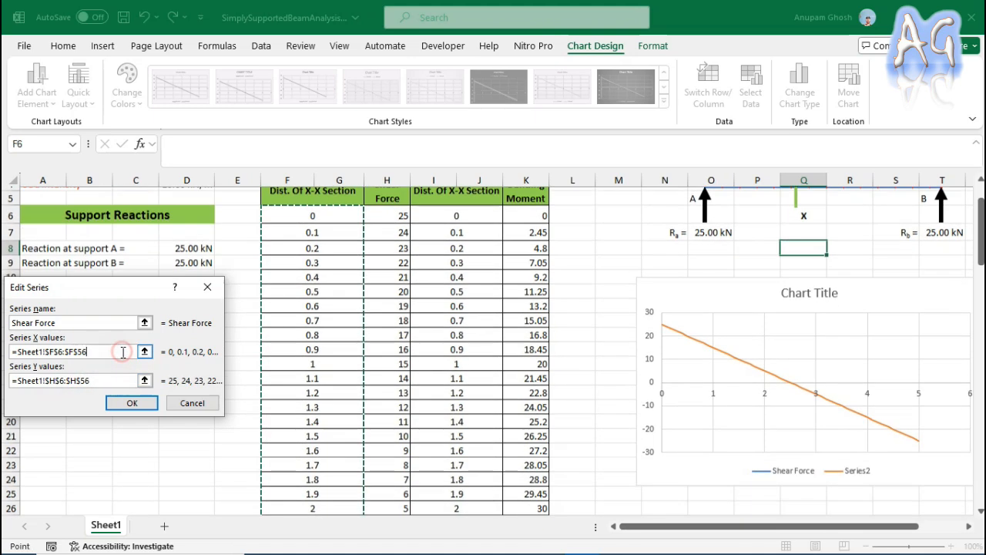
Clear the Shear Force series' Y values, reselect H6:H56 from the sheet, and accept the series edit.
{"action": "scroll", "coordinate": [393, 408], "scroll_direction": "up", "scroll_amount": 2}
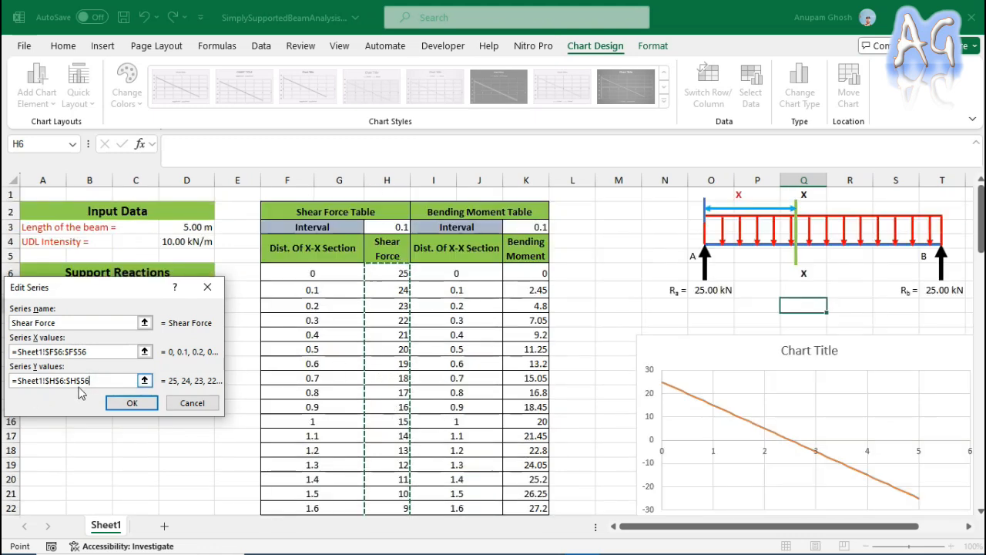
{"action": "left_click_drag", "start_coordinate": [99, 380], "coordinate": [4, 389]}
{"action": "key", "text": "BackSpace"}
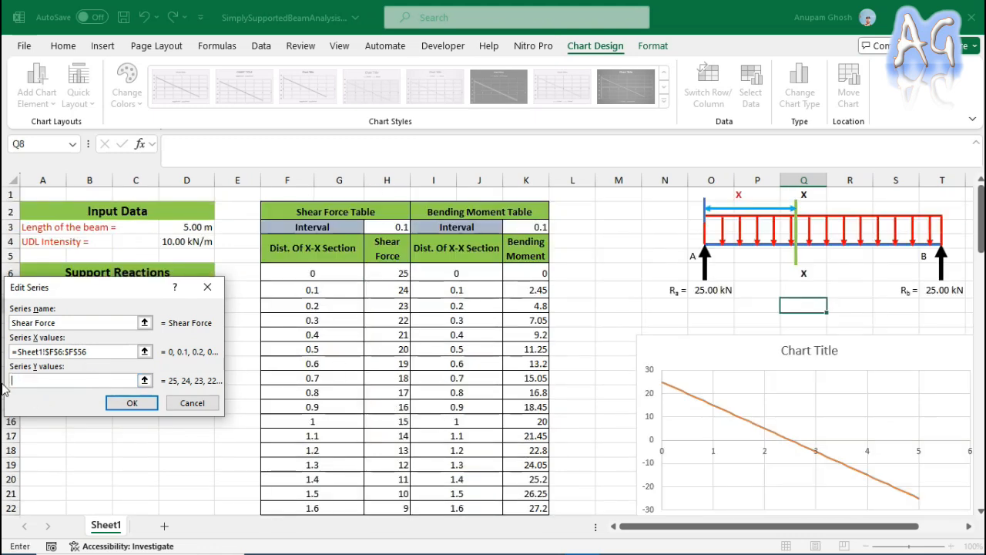
{"action": "left_click_drag", "start_coordinate": [387, 273], "coordinate": [401, 414]}
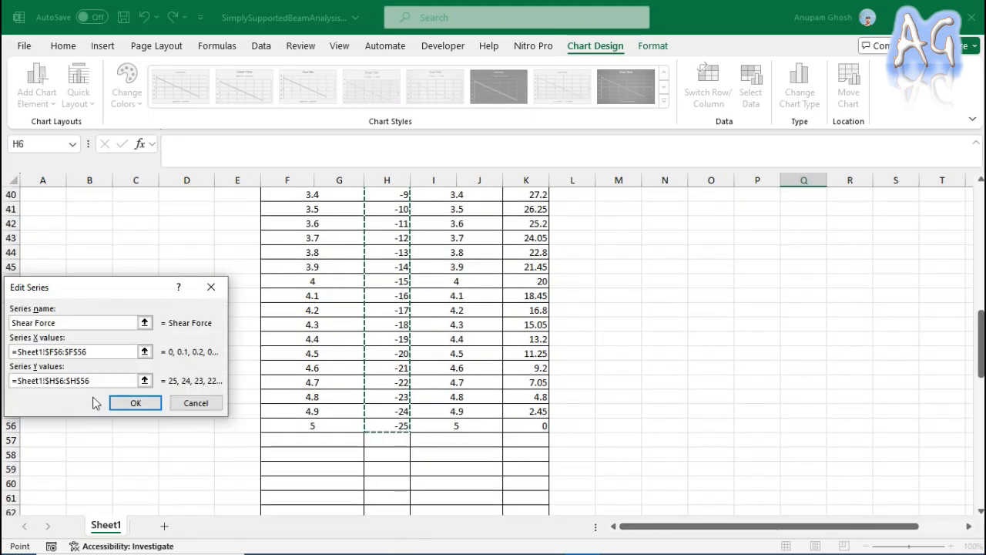
{"action": "scroll", "coordinate": [598, 377], "scroll_direction": "up", "scroll_amount": 13}
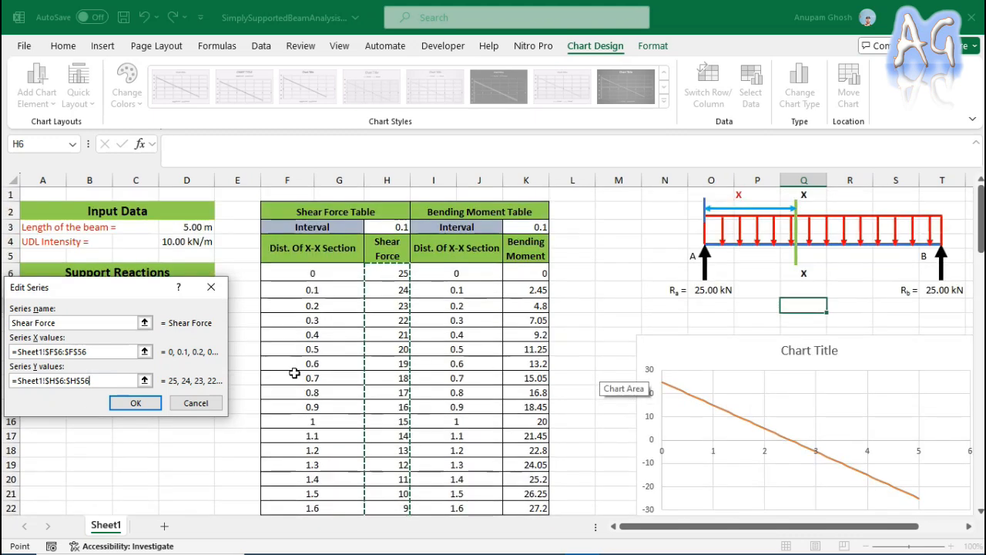
{"action": "left_click_drag", "start_coordinate": [120, 288], "coordinate": [139, 261]}
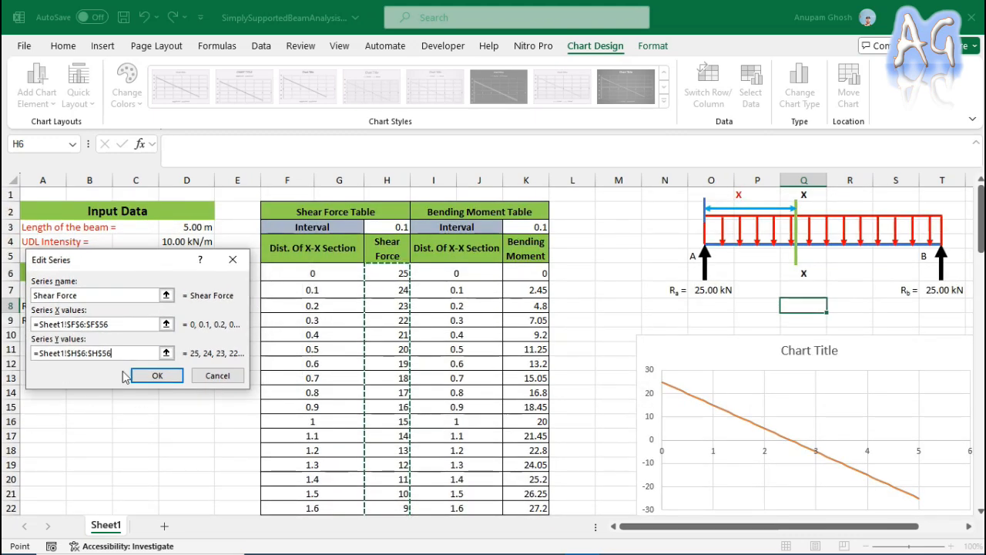
{"action": "left_click", "coordinate": [153, 381]}
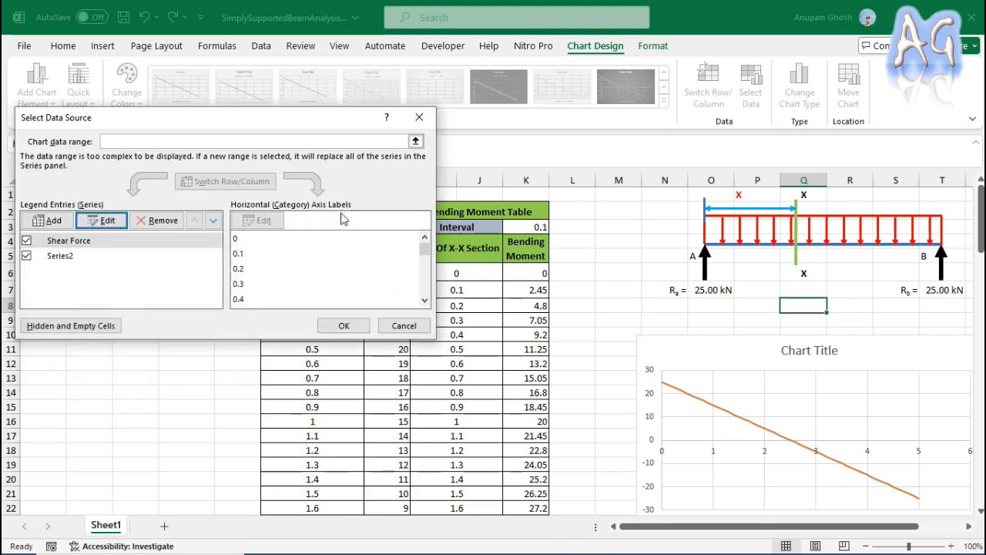
Edit the chart's second series and name it "Bending Moment".
{"action": "left_click", "coordinate": [65, 256]}
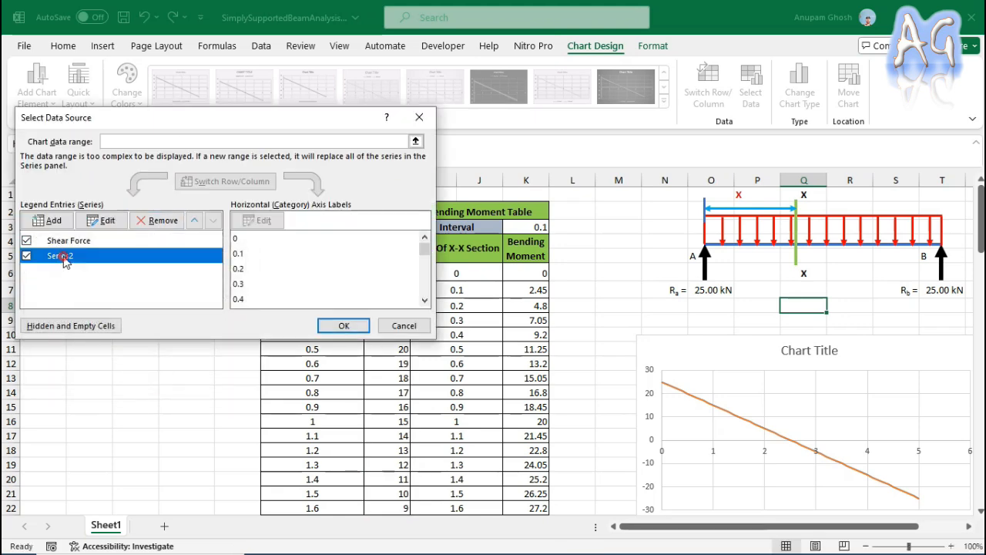
{"action": "left_click", "coordinate": [97, 221]}
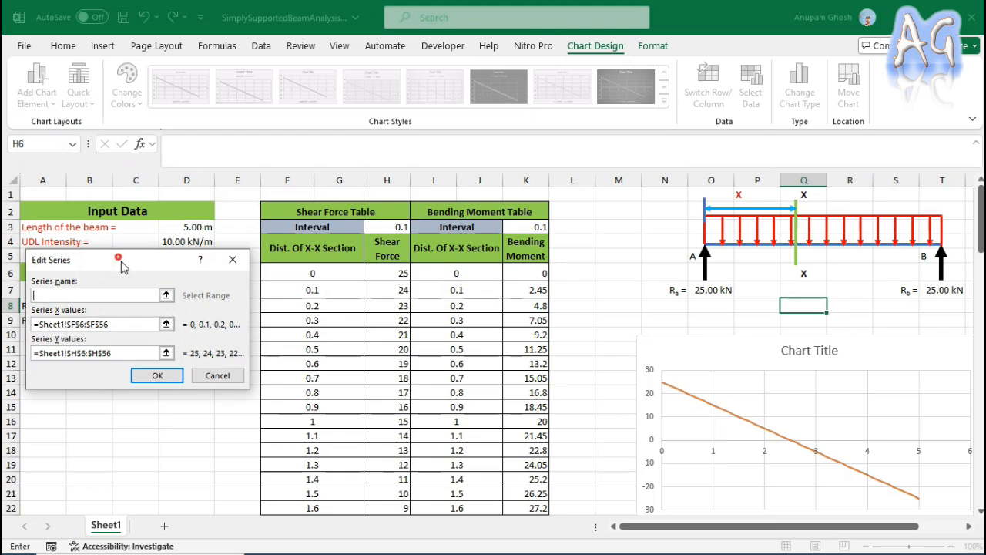
{"action": "left_click_drag", "start_coordinate": [116, 259], "coordinate": [121, 268]}
{"action": "left_click", "coordinate": [74, 306]}
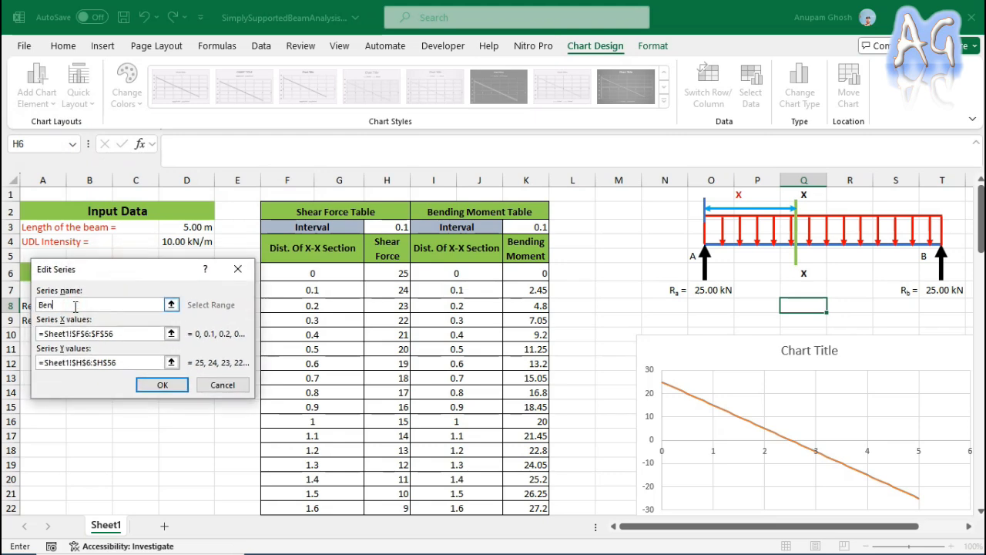
{"action": "type", "text": "Bending Moment"}
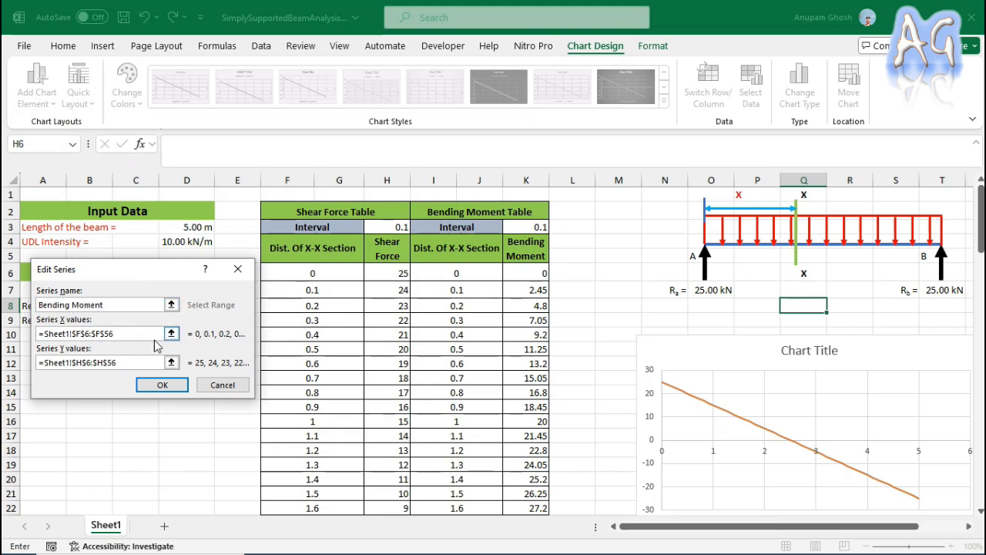
Replace the Bending Moment series' X values with the distance cells I6:J56 of the bending moment table.
{"action": "left_click", "coordinate": [141, 337]}
{"action": "left_click", "coordinate": [134, 332]}
{"action": "left_click_drag", "start_coordinate": [112, 333], "coordinate": [39, 339]}
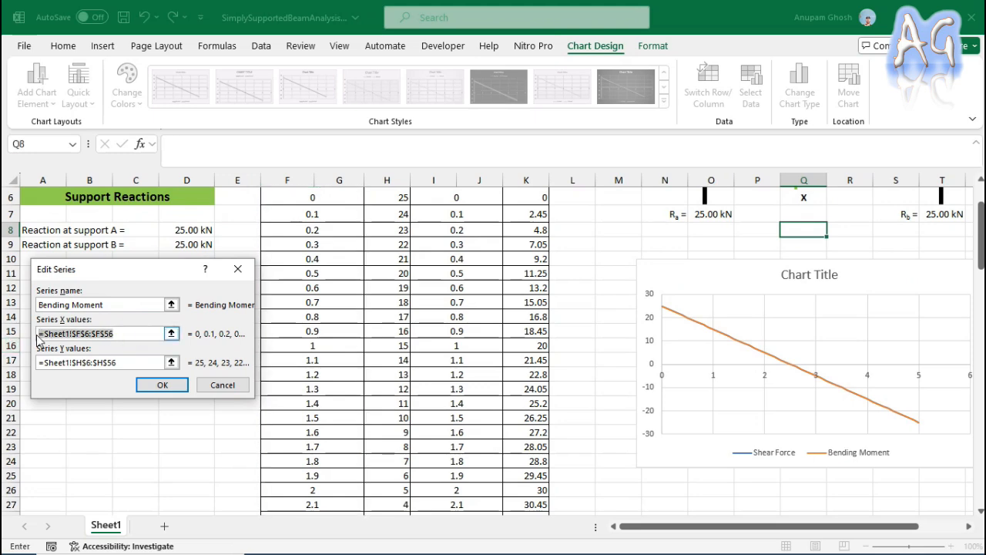
{"action": "key", "text": "BackSpace"}
{"action": "scroll", "coordinate": [389, 436], "scroll_direction": "up", "scroll_amount": 2}
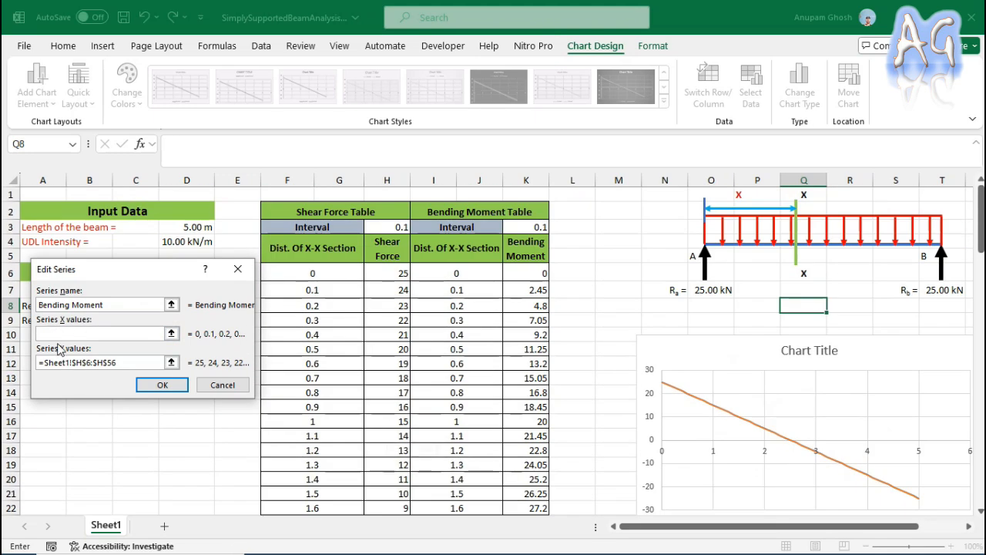
{"action": "left_click_drag", "start_coordinate": [457, 272], "coordinate": [470, 486]}
{"action": "left_click", "coordinate": [85, 361]}
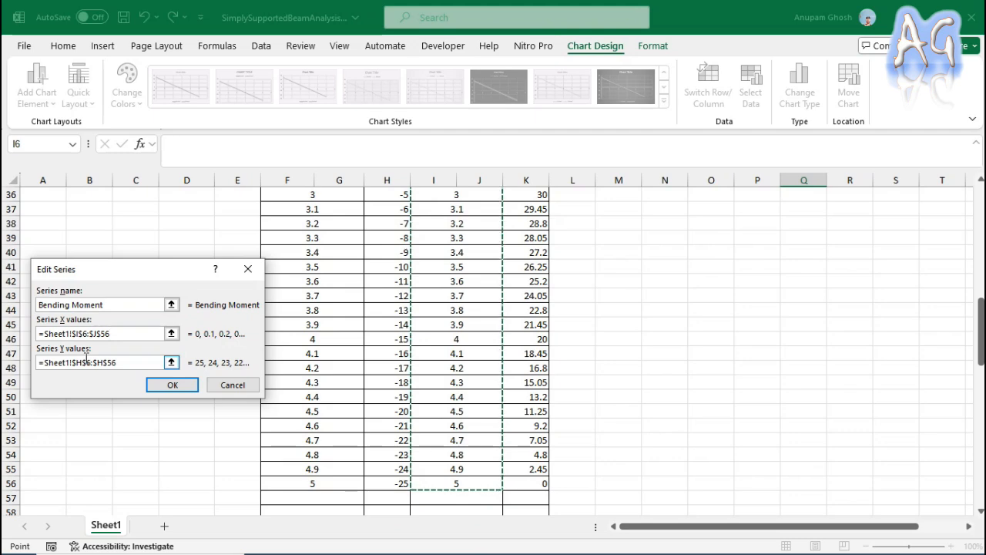
{"action": "left_click", "coordinate": [94, 335]}
{"action": "scroll", "coordinate": [391, 395], "scroll_direction": "up", "scroll_amount": 11}
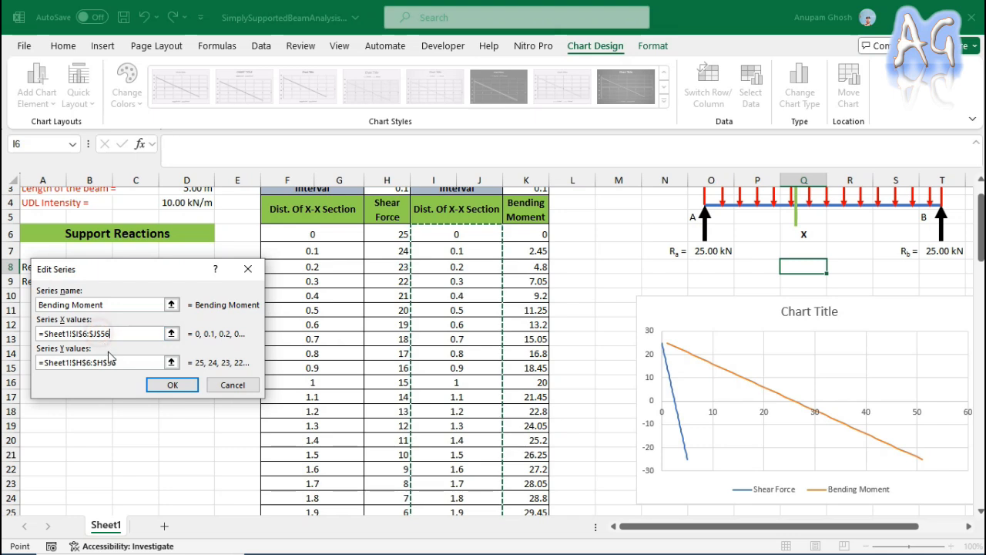
Correct the Bending Moment series' X values reference to =Sheet1!$I$6:$I$56.
{"action": "left_click", "coordinate": [100, 336]}
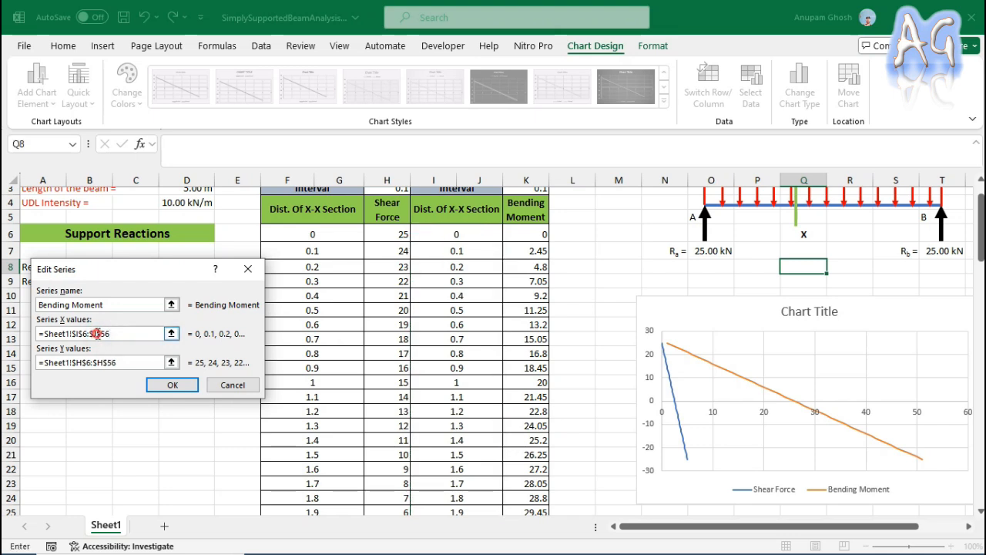
{"action": "type", "text": "+"}
{"action": "key", "text": "Left"}
{"action": "key", "text": "Right"}
{"action": "key", "text": "BackSpace"}
{"action": "key", "text": "BackSpace"}
{"action": "key", "text": "BackSpace"}
{"action": "key", "text": "BackSpace"}
{"action": "key", "text": "BackSpace"}
{"action": "key", "text": "BackSpace"}
{"action": "key", "text": "BackSpace"}
{"action": "key", "text": "BackSpace"}
{"action": "key", "text": "BackSpace"}
{"action": "key", "text": "BackSpace"}
{"action": "key", "text": "BackSpace"}
{"action": "key", "text": "BackSpace"}
{"action": "left_click", "coordinate": [92, 334]}
{"action": "double_click", "coordinate": [99, 332]}
{"action": "left_click", "coordinate": [97, 333]}
{"action": "left_click", "coordinate": [97, 333]}
{"action": "left_click", "coordinate": [126, 362]}
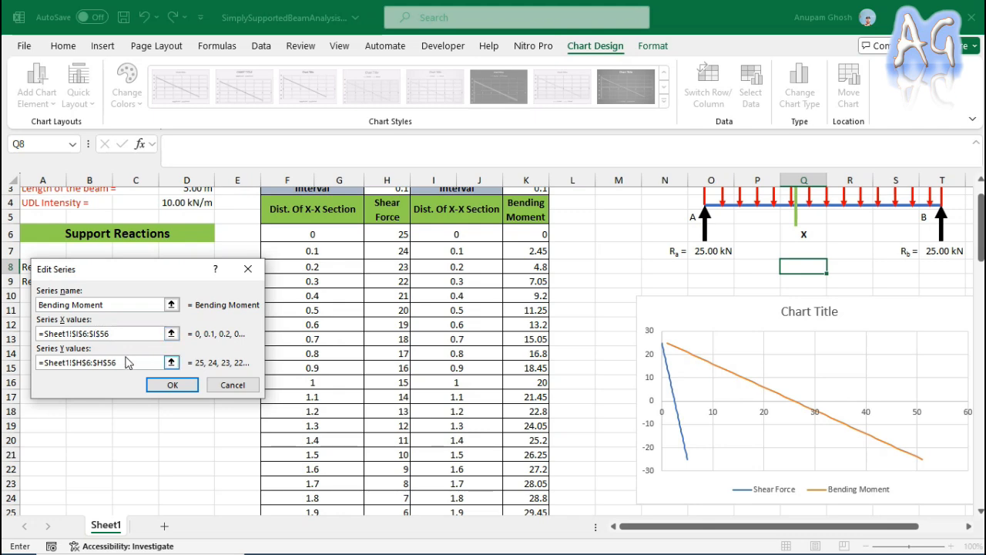
{"action": "left_click", "coordinate": [133, 333]}
{"action": "scroll", "coordinate": [475, 344], "scroll_direction": "up", "scroll_amount": 2}
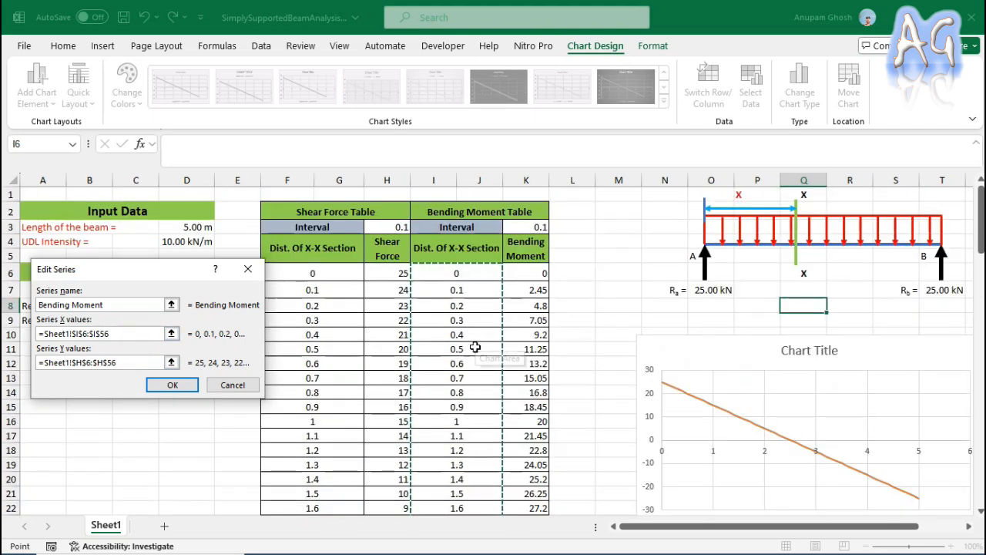
Set the Bending Moment series' Y values to K6:K56 and accept the series edit.
{"action": "left_click", "coordinate": [127, 362]}
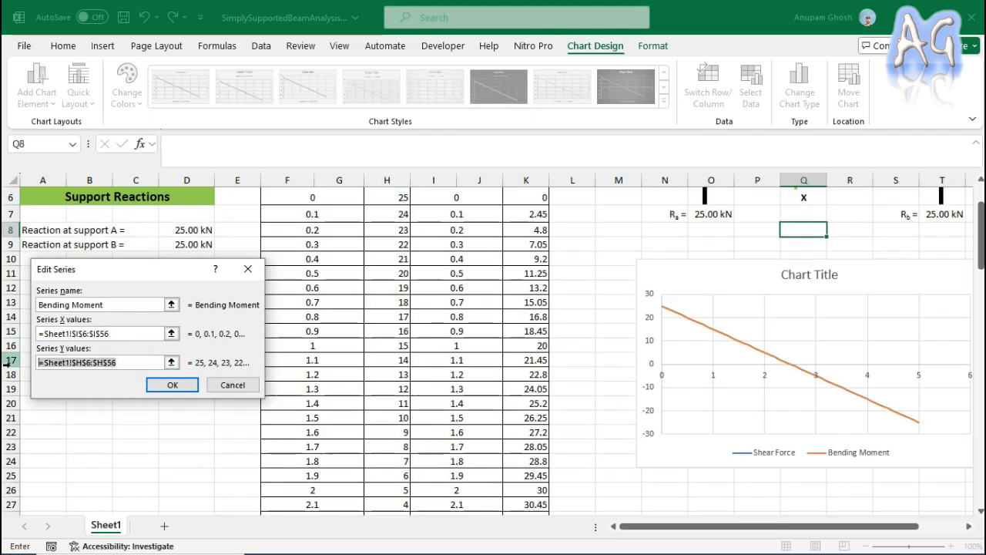
{"action": "key", "text": "Delete"}
{"action": "scroll", "coordinate": [555, 372], "scroll_direction": "up", "scroll_amount": 2}
{"action": "left_click_drag", "start_coordinate": [539, 272], "coordinate": [528, 476]}
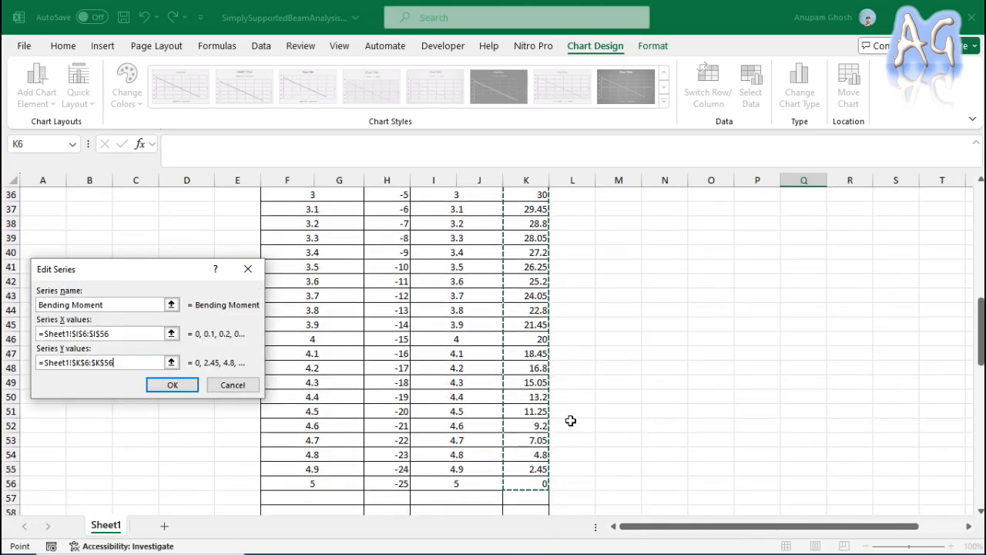
{"action": "scroll", "coordinate": [593, 439], "scroll_direction": "up", "scroll_amount": 12}
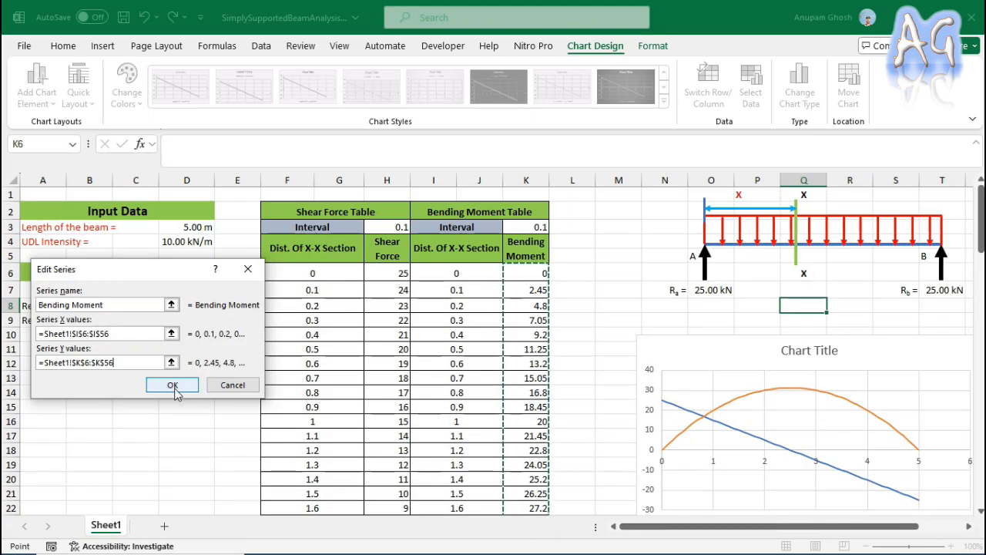
{"action": "left_click", "coordinate": [170, 385]}
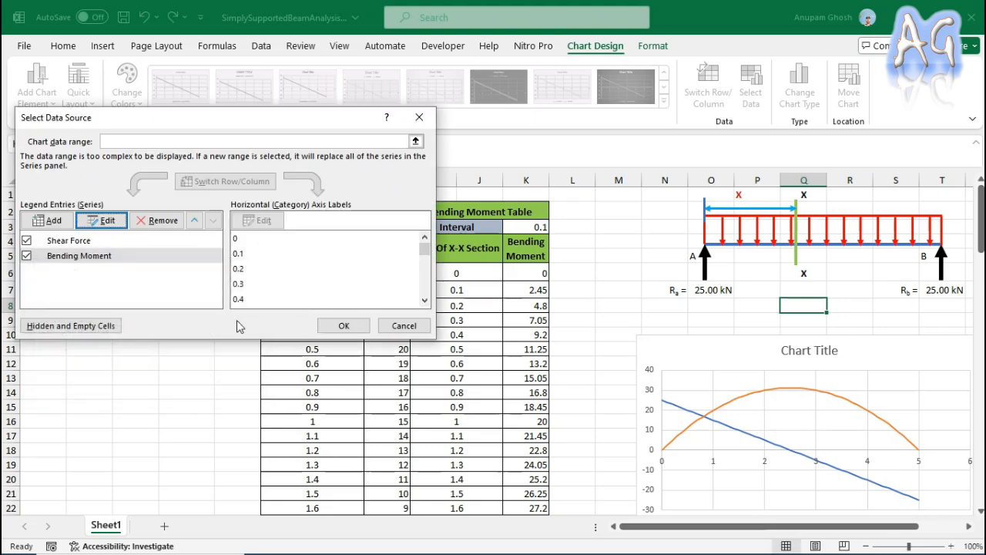
Apply the data source with the Shear Force and Bending Moment series to the chart and view the plotted curves.
{"action": "left_click", "coordinate": [86, 245]}
{"action": "left_click", "coordinate": [85, 256]}
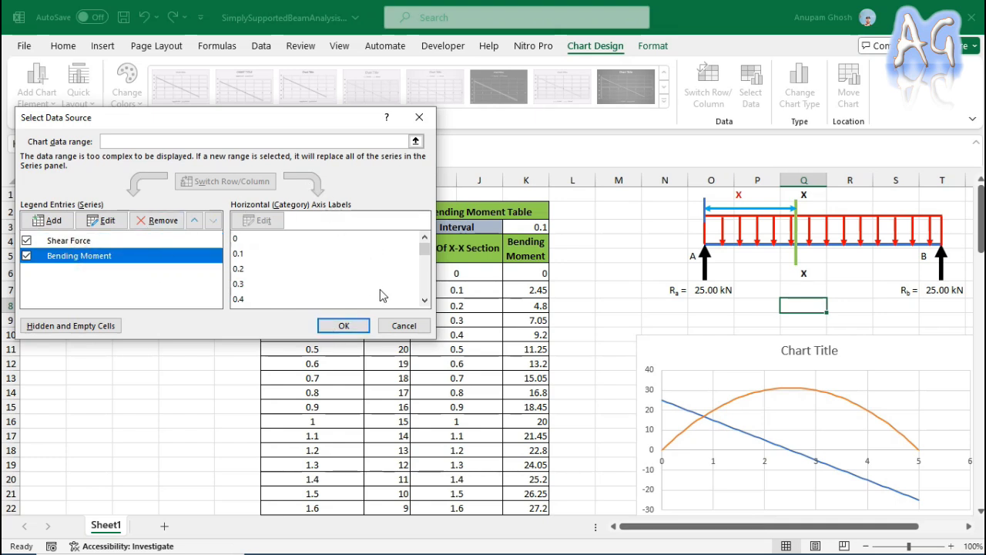
{"action": "left_click", "coordinate": [334, 324]}
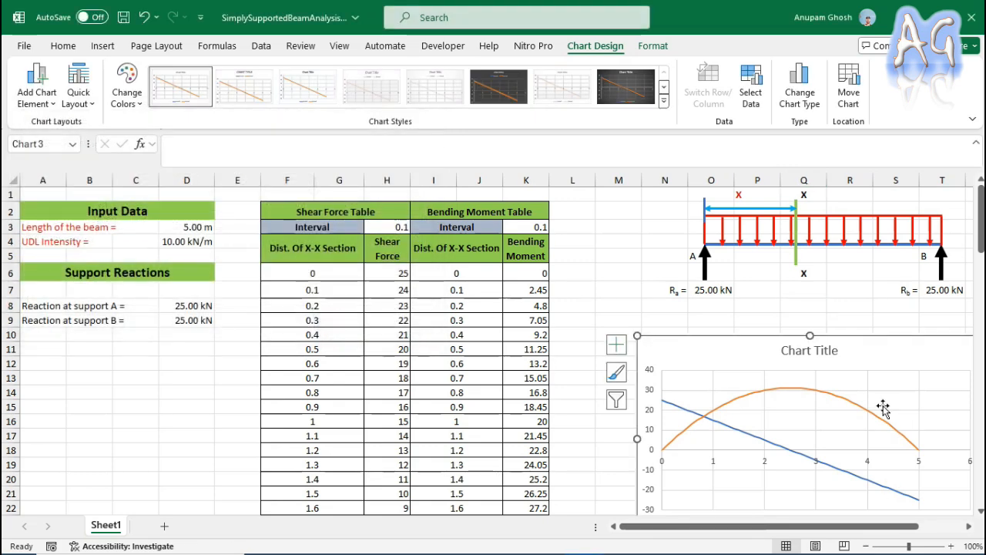
{"action": "scroll", "coordinate": [862, 385], "scroll_direction": "down", "scroll_amount": 1}
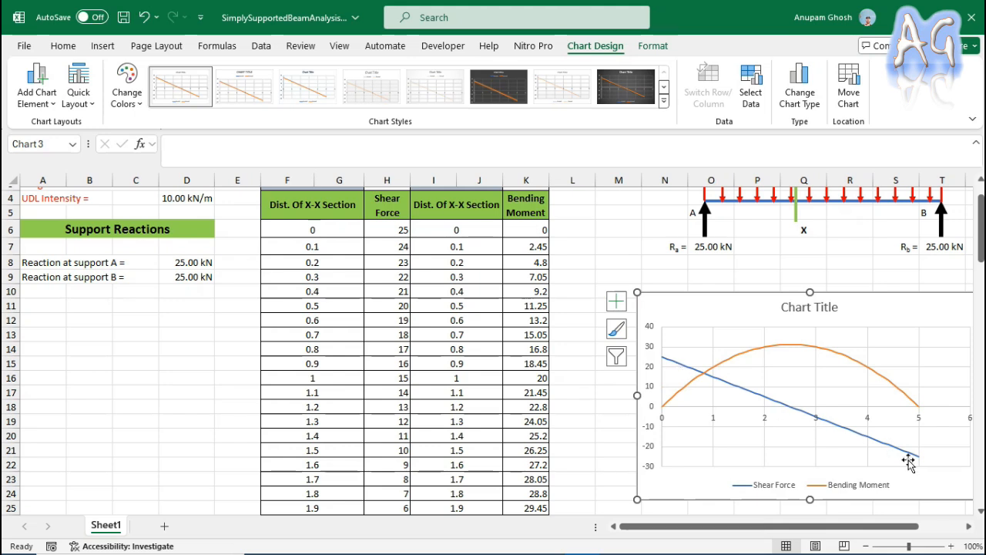
Replace the chart's placeholder title with "SFD and BMD".
{"action": "left_click", "coordinate": [822, 308]}
{"action": "double_click", "coordinate": [801, 307]}
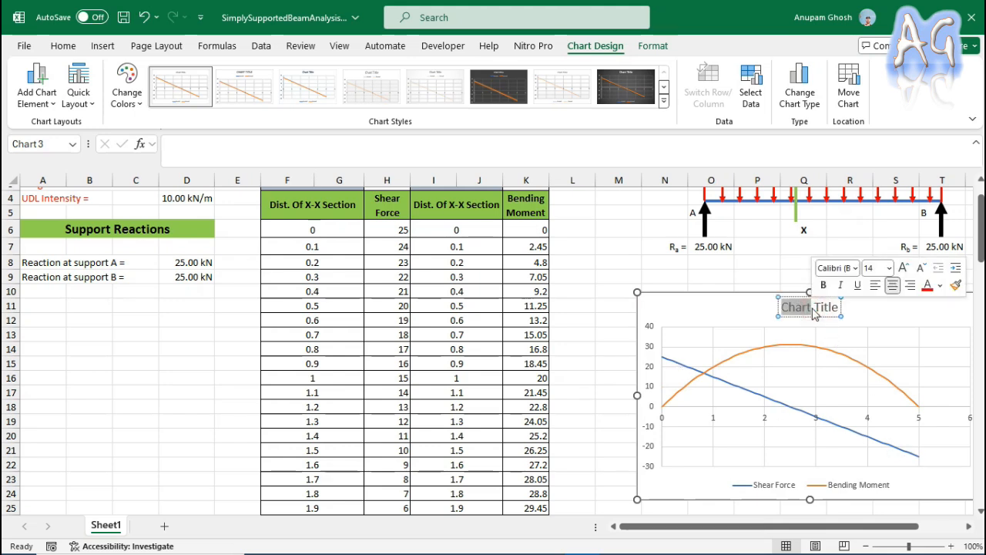
{"action": "type", "text": "A"}
{"action": "triple_click", "coordinate": [812, 308]}
{"action": "type", "text": "SFD and"}
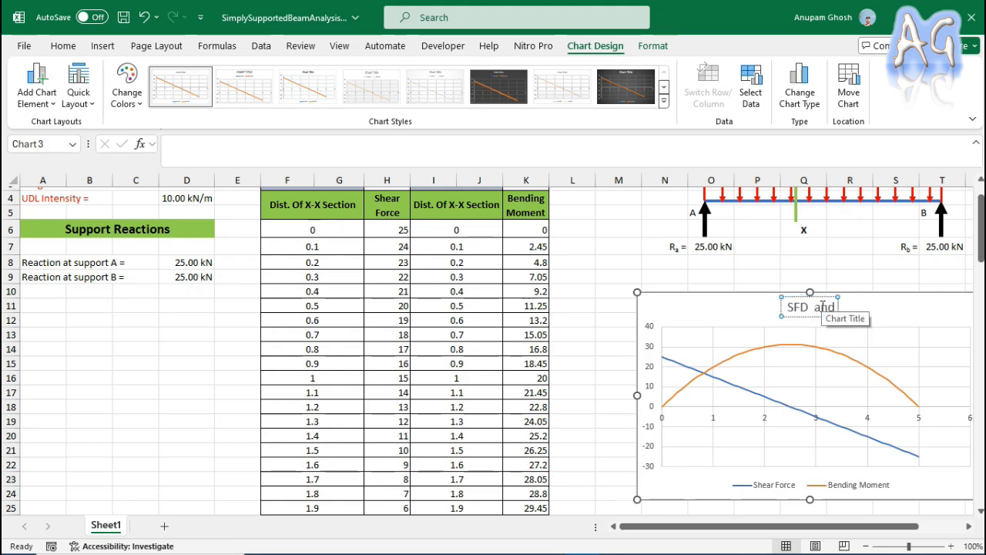
{"action": "type", "text": " BMD"}
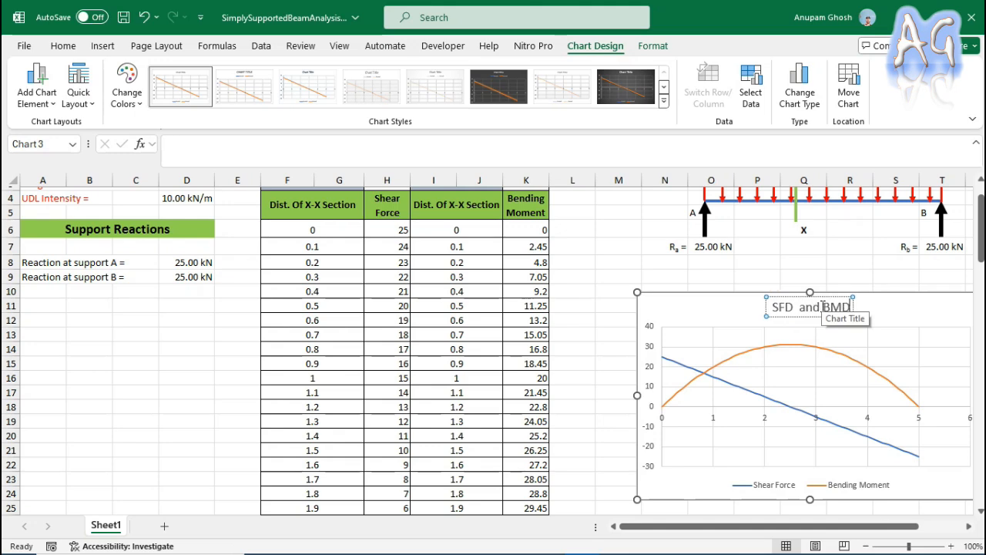
{"action": "left_click", "coordinate": [854, 278]}
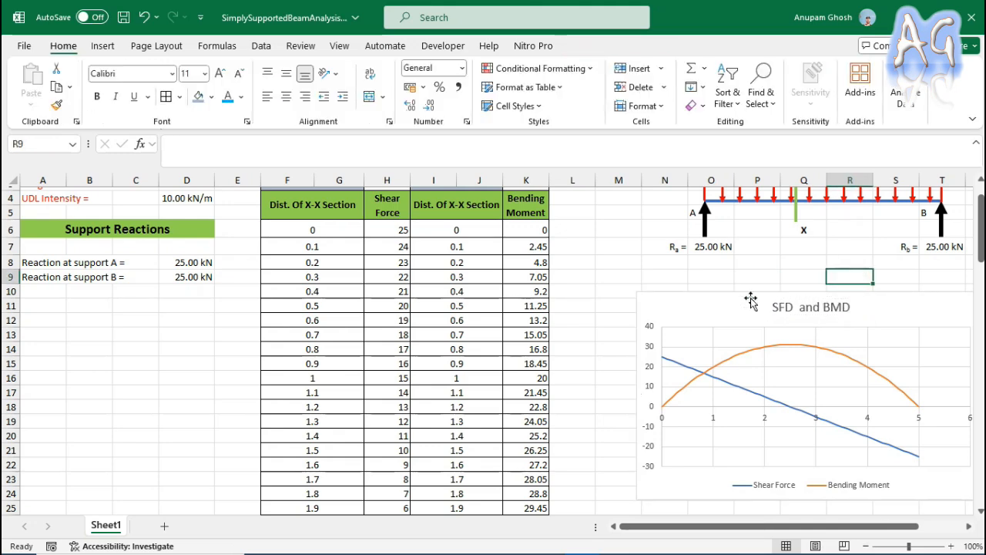
Move the SFD and BMD chart directly beneath the beam diagram, with its plot origin aligned to support A.
{"action": "scroll", "coordinate": [905, 404], "scroll_direction": "up", "scroll_amount": 1}
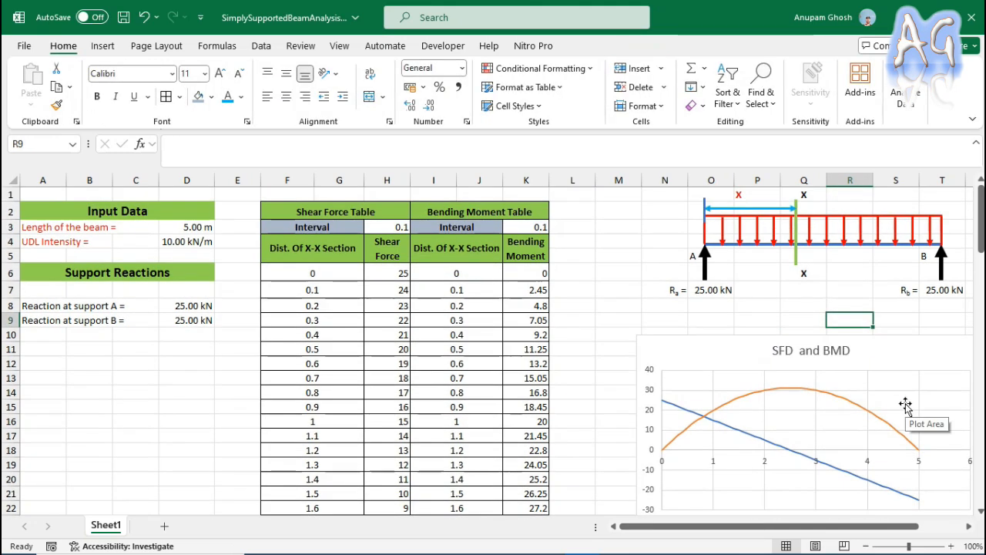
{"action": "scroll", "coordinate": [905, 405], "scroll_direction": "down", "scroll_amount": 1}
{"action": "left_click", "coordinate": [748, 301]}
{"action": "left_click_drag", "start_coordinate": [731, 308], "coordinate": [775, 292]}
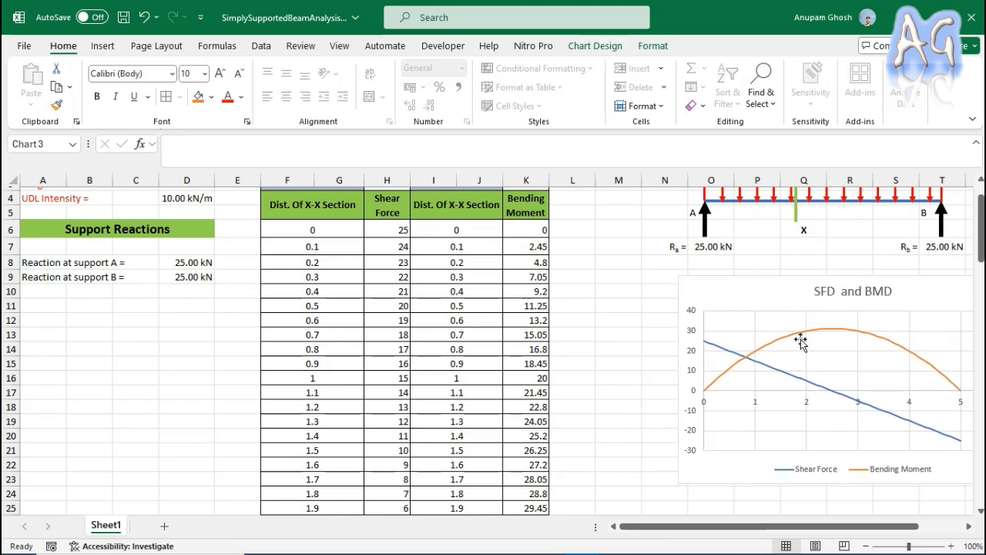
{"action": "left_click_drag", "start_coordinate": [801, 340], "coordinate": [802, 341]}
{"action": "left_click_drag", "start_coordinate": [881, 527], "coordinate": [917, 530]}
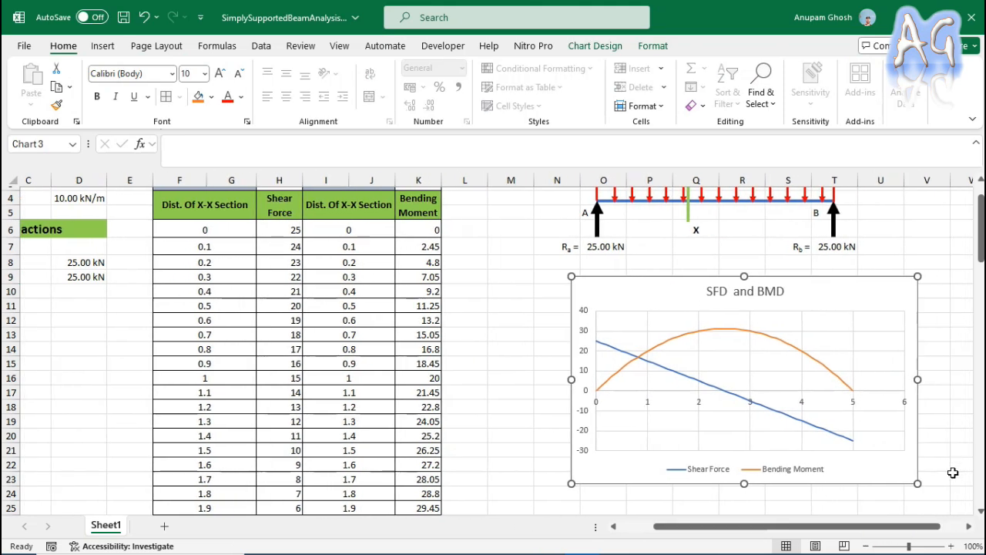
Shrink the chart so its 5 m point lines up with support B, and reduce its height to end near row 20.
{"action": "left_click_drag", "start_coordinate": [917, 378], "coordinate": [894, 377]}
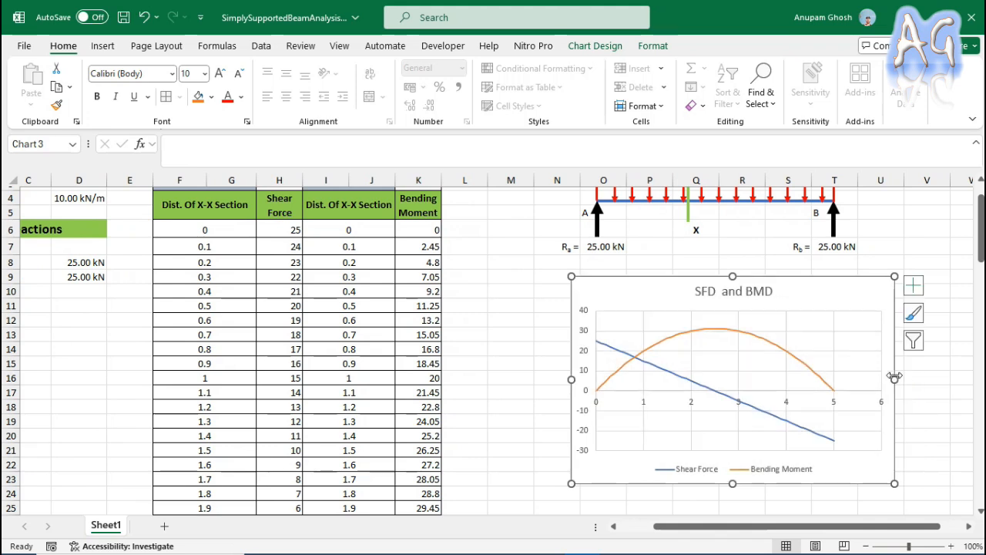
{"action": "left_click_drag", "start_coordinate": [732, 484], "coordinate": [735, 444]}
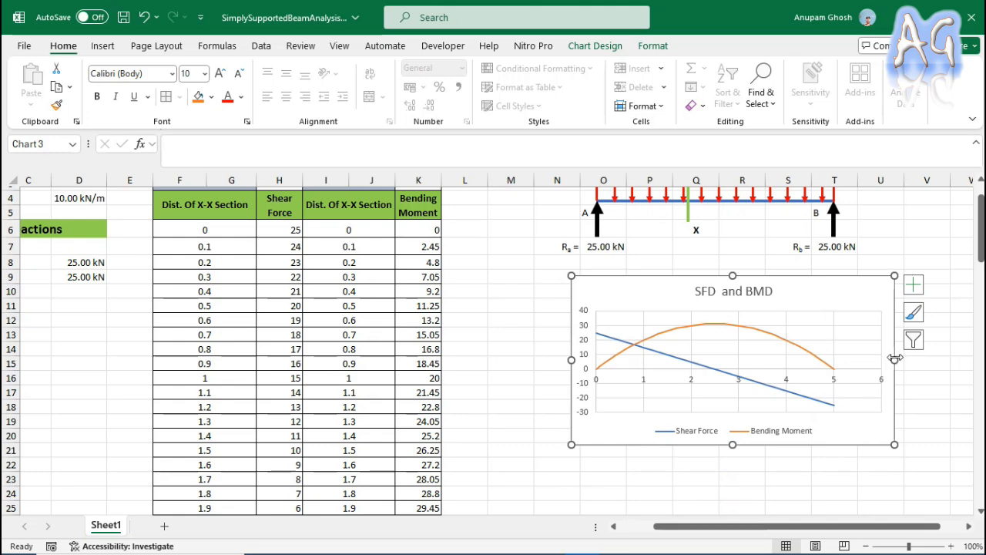
{"action": "left_click", "coordinate": [753, 487]}
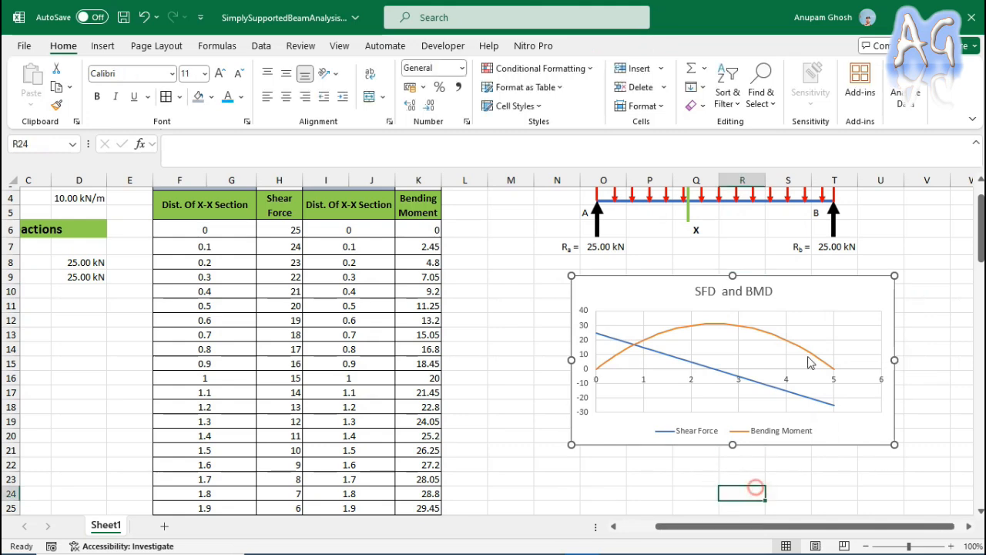
Set the length of the beam in the input data to 8 m.
{"action": "scroll", "coordinate": [838, 396], "scroll_direction": "up", "scroll_amount": 1}
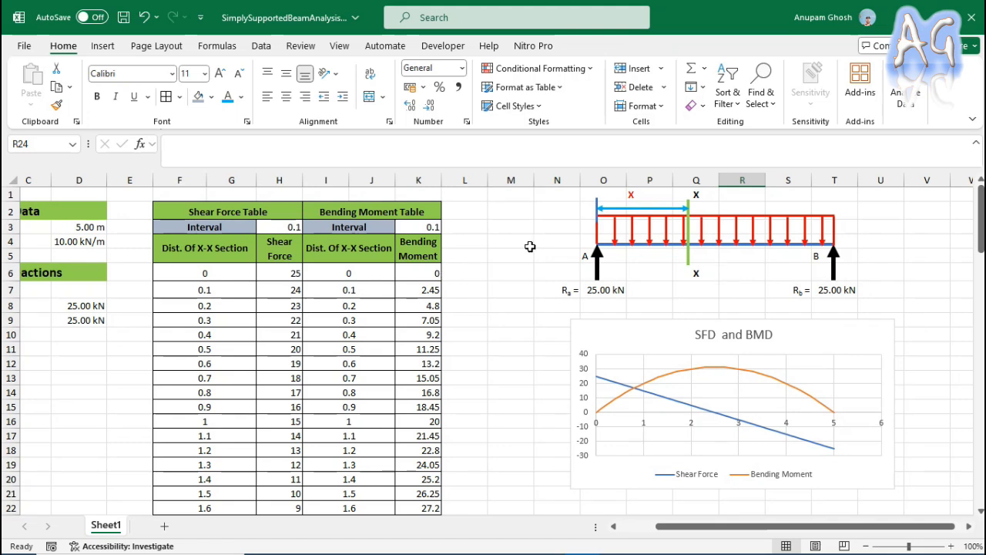
{"action": "left_click", "coordinate": [531, 246]}
{"action": "left_click_drag", "start_coordinate": [753, 528], "coordinate": [718, 528]}
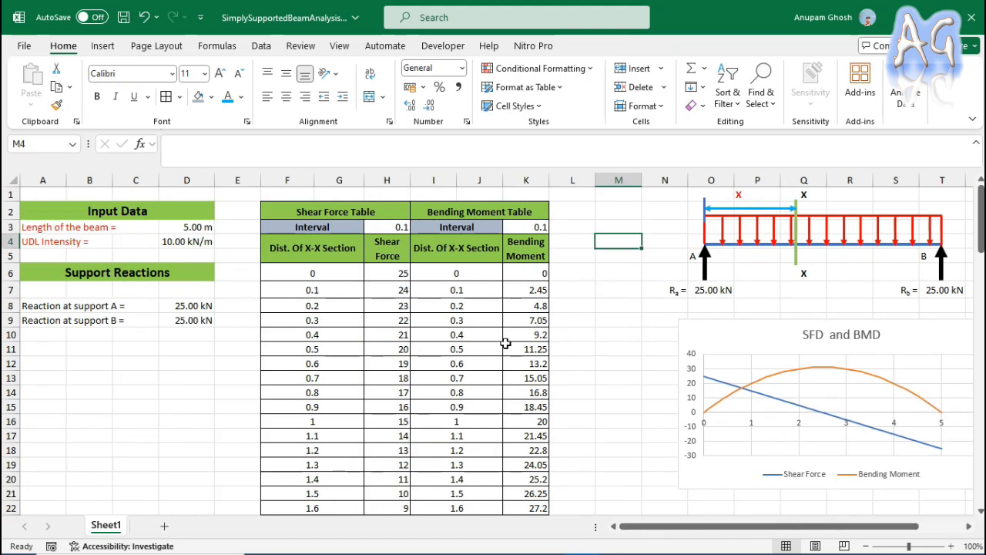
{"action": "left_click", "coordinate": [171, 228]}
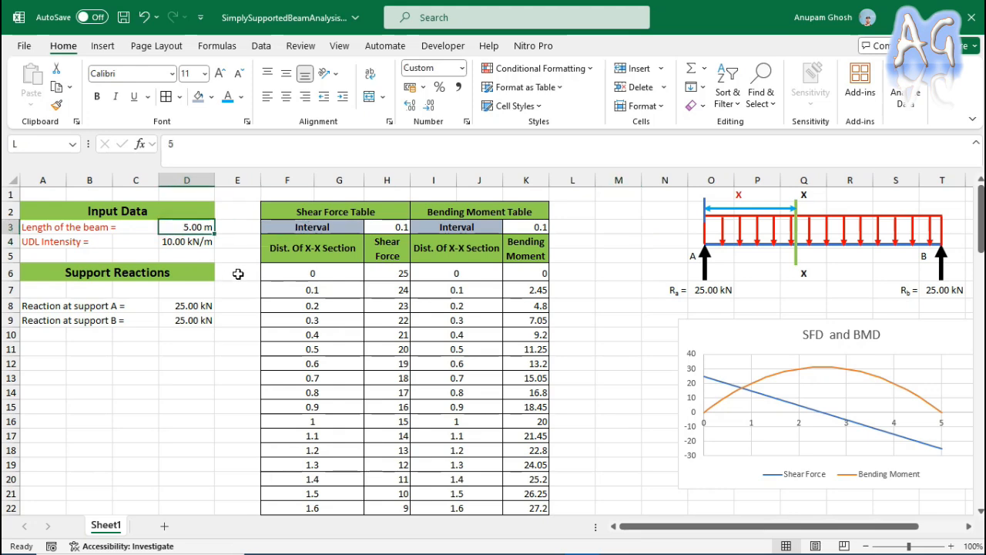
{"action": "type", "text": "8"}
{"action": "left_click", "coordinate": [226, 410]}
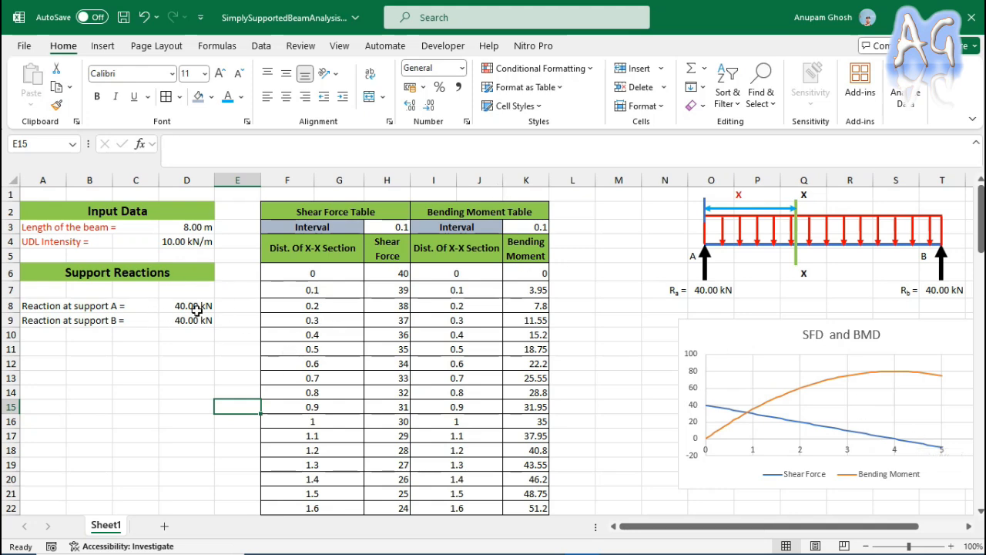
Try to fill the shear force and bending moment formulas of row 56 down into the empty bordered rows.
{"action": "scroll", "coordinate": [541, 348], "scroll_direction": "down", "scroll_amount": 13}
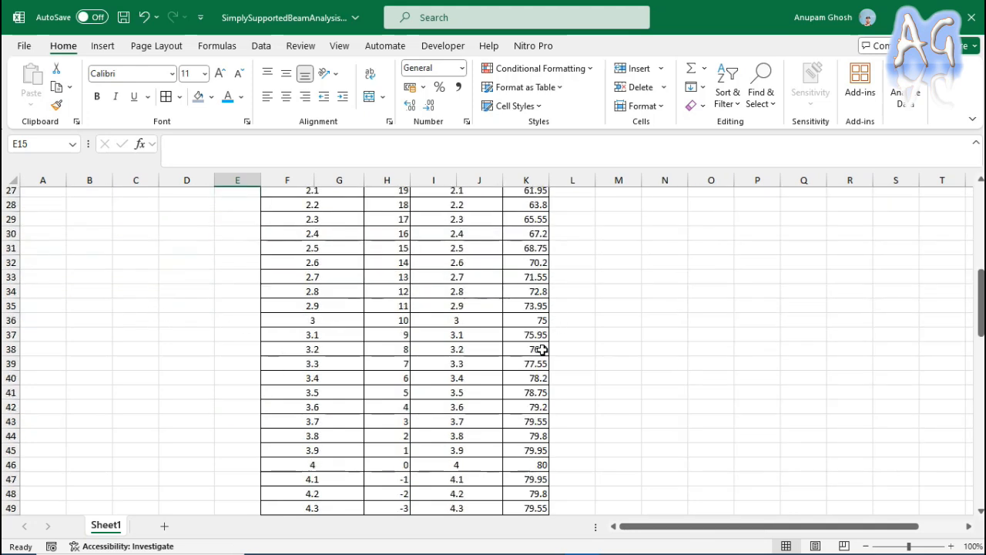
{"action": "left_click_drag", "start_coordinate": [280, 441], "coordinate": [531, 436]}
{"action": "scroll", "coordinate": [609, 424], "scroll_direction": "down", "scroll_amount": 3}
{"action": "left_click_drag", "start_coordinate": [550, 314], "coordinate": [582, 465]}
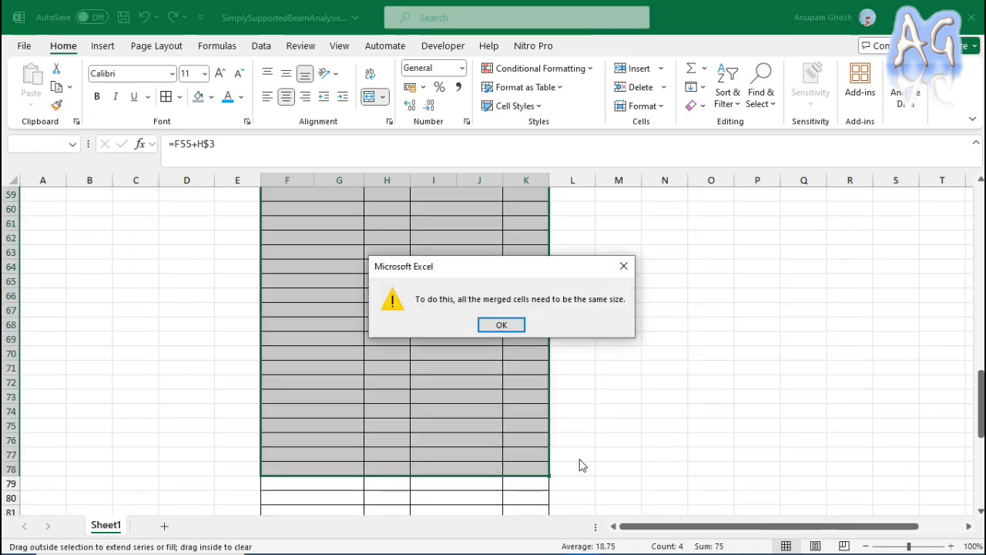
{"action": "left_click", "coordinate": [501, 325]}
{"action": "left_click_drag", "start_coordinate": [285, 306], "coordinate": [550, 368]}
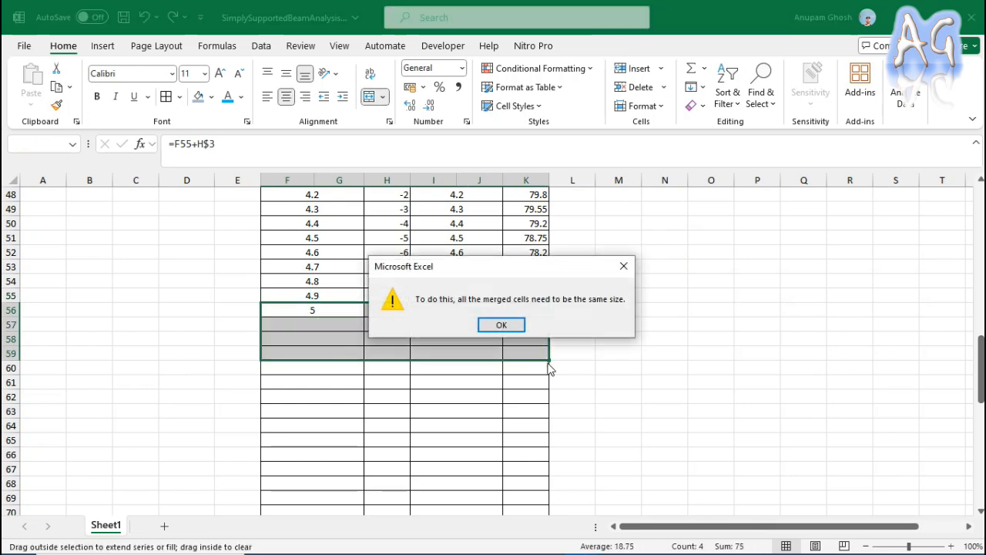
{"action": "left_click", "coordinate": [504, 325]}
Delete the empty bordered rows from row 57 downward, beneath the shear force and bending moment tables.
{"action": "left_click", "coordinate": [331, 324]}
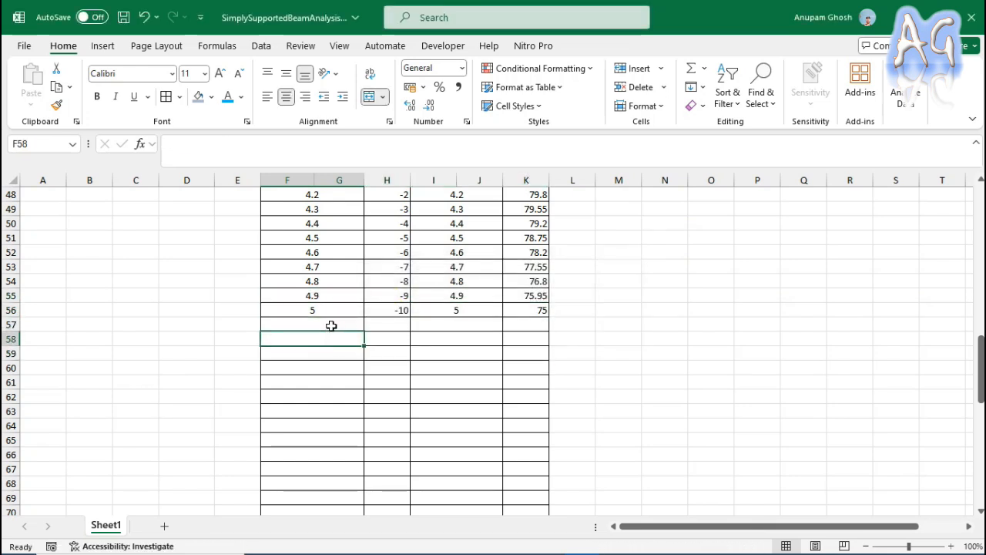
{"action": "left_click", "coordinate": [473, 322]}
{"action": "left_click", "coordinate": [469, 340]}
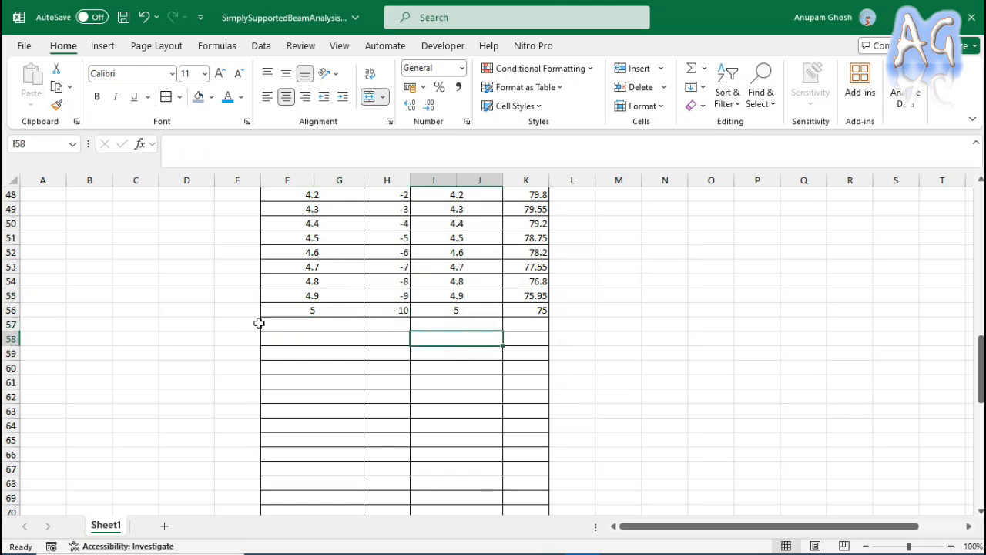
{"action": "left_click_drag", "start_coordinate": [5, 324], "coordinate": [105, 497]}
{"action": "scroll", "coordinate": [297, 393], "scroll_direction": "up", "scroll_amount": 12}
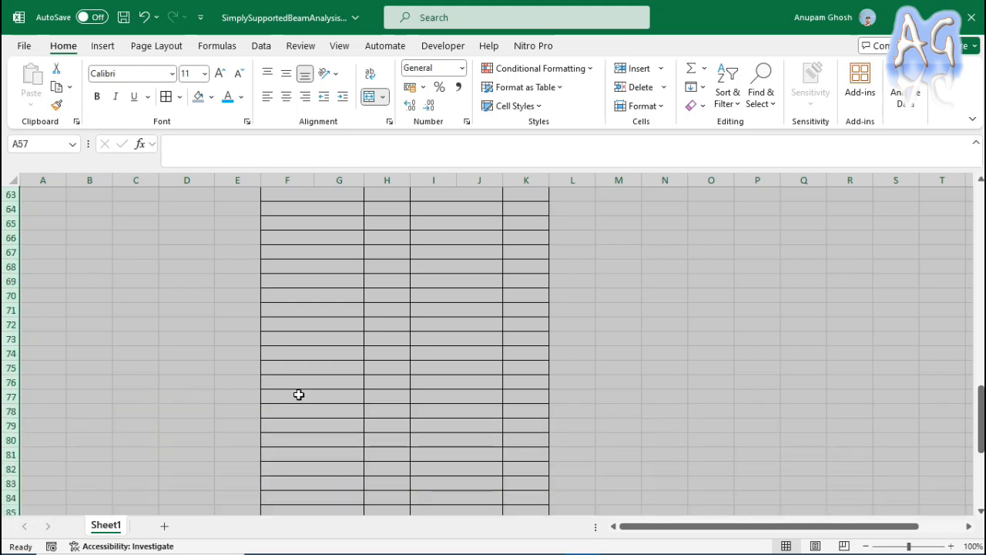
{"action": "right_click", "coordinate": [293, 425]}
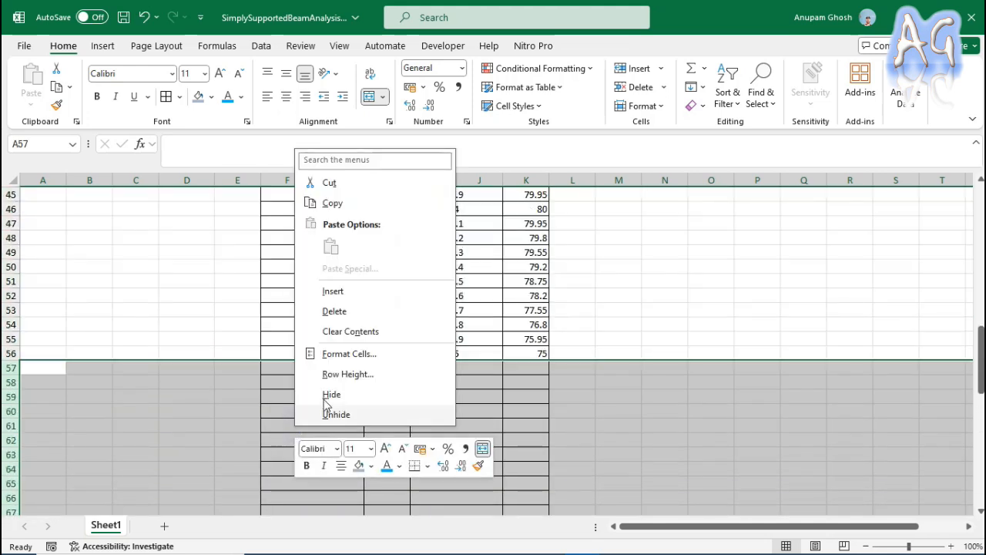
{"action": "left_click", "coordinate": [335, 311]}
{"action": "left_click", "coordinate": [694, 319]}
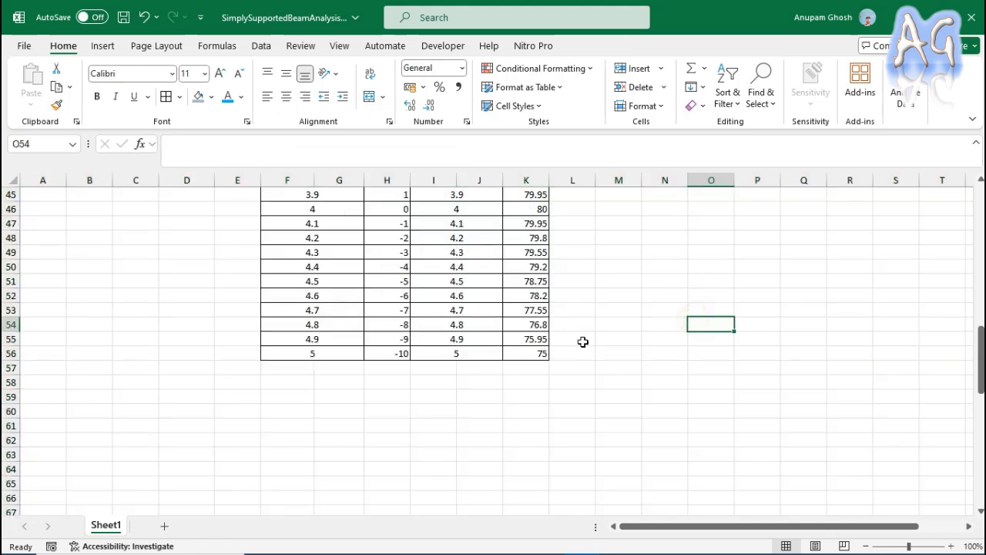
Fill the row 56 formulas in columns F to K down to row 91, and delete the surplus rows 87 to 91.
{"action": "left_click_drag", "start_coordinate": [317, 355], "coordinate": [551, 459]}
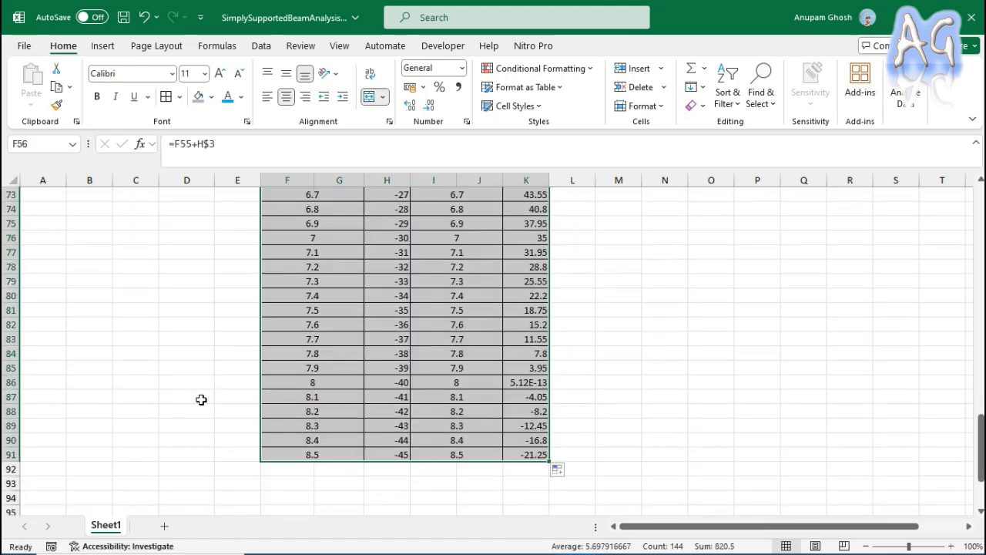
{"action": "left_click_drag", "start_coordinate": [8, 396], "coordinate": [9, 454]}
{"action": "right_click", "coordinate": [278, 442]}
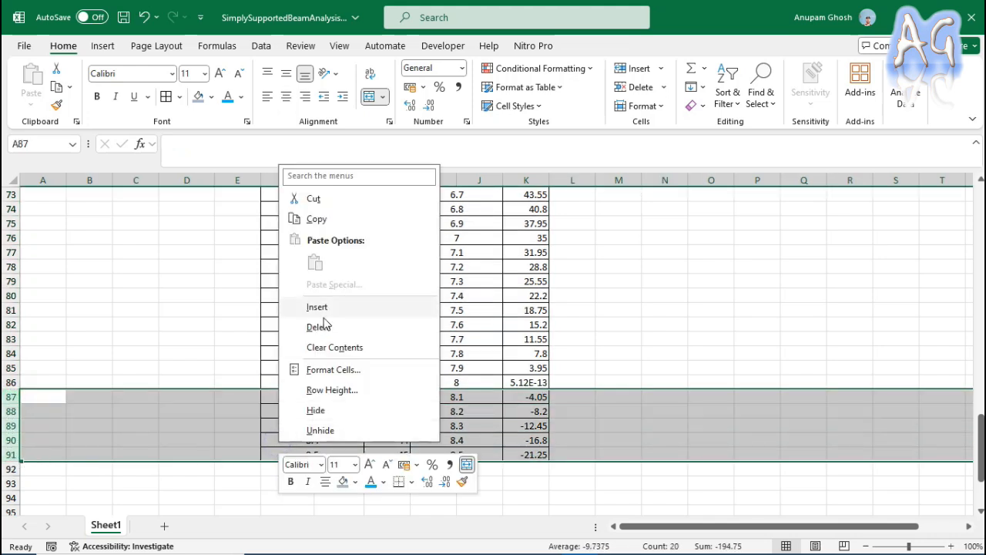
{"action": "left_click", "coordinate": [318, 326]}
{"action": "left_click", "coordinate": [627, 342]}
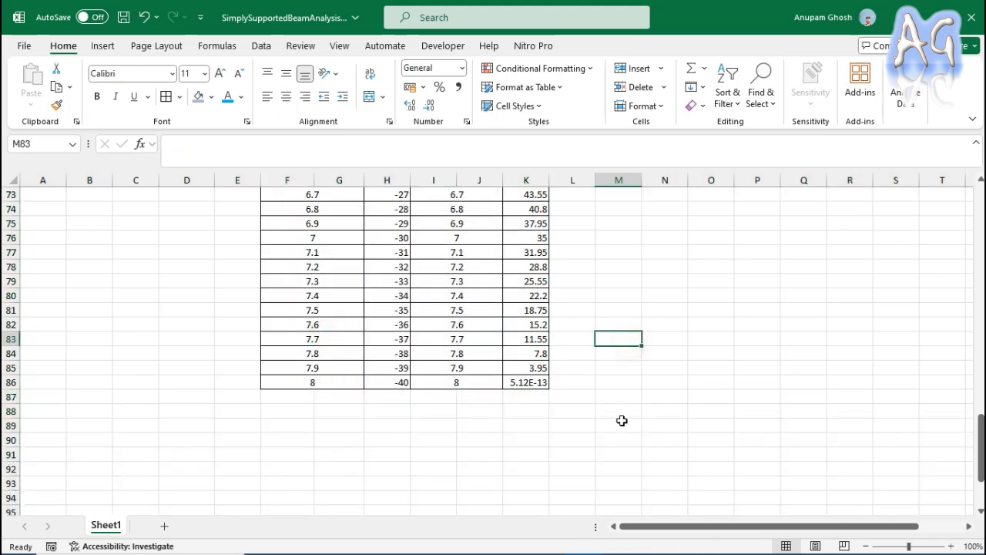
Examine the bending moment formula in K86 and compare the chart's plotted range with the extended tables.
{"action": "left_click", "coordinate": [537, 384]}
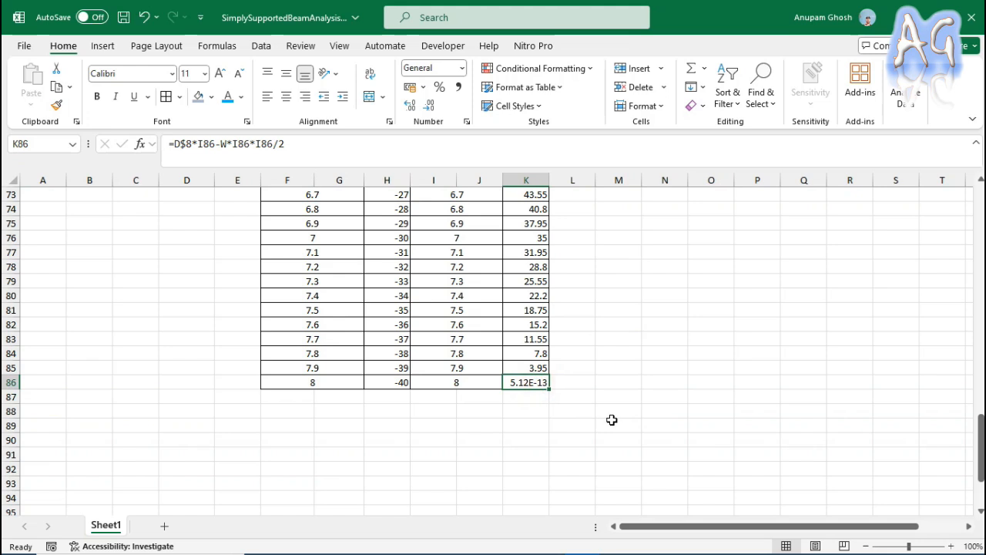
{"action": "left_click", "coordinate": [532, 396]}
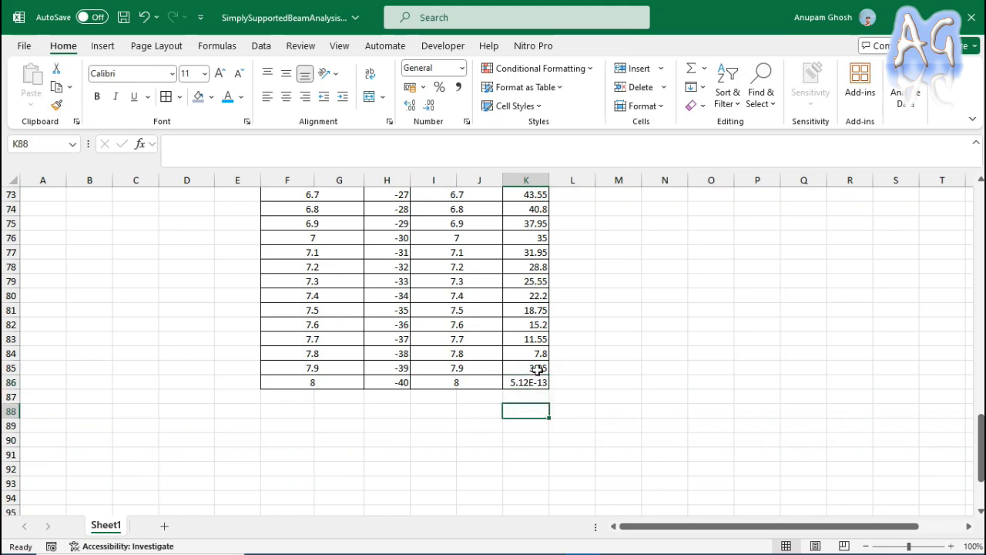
{"action": "left_click", "coordinate": [535, 383]}
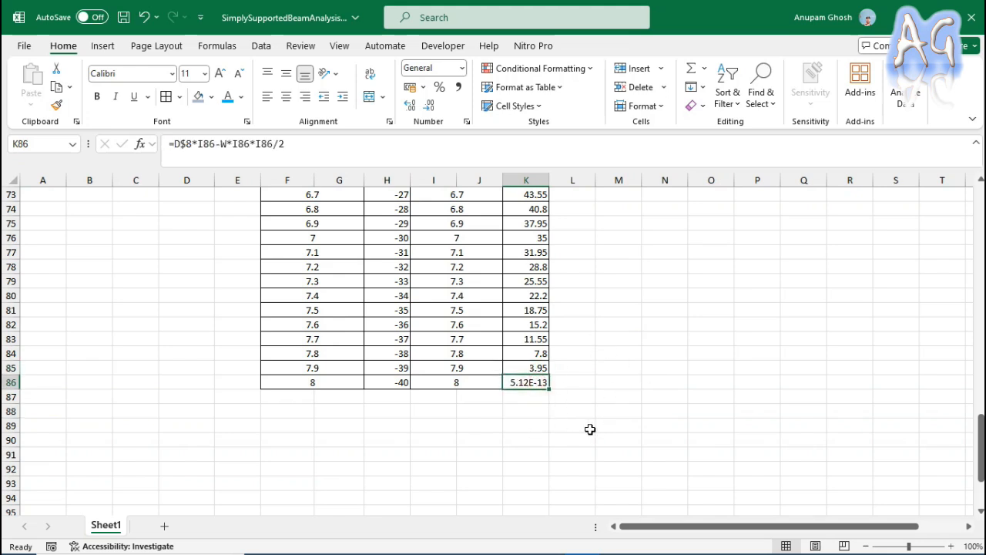
{"action": "scroll", "coordinate": [593, 428], "scroll_direction": "up", "scroll_amount": 20}
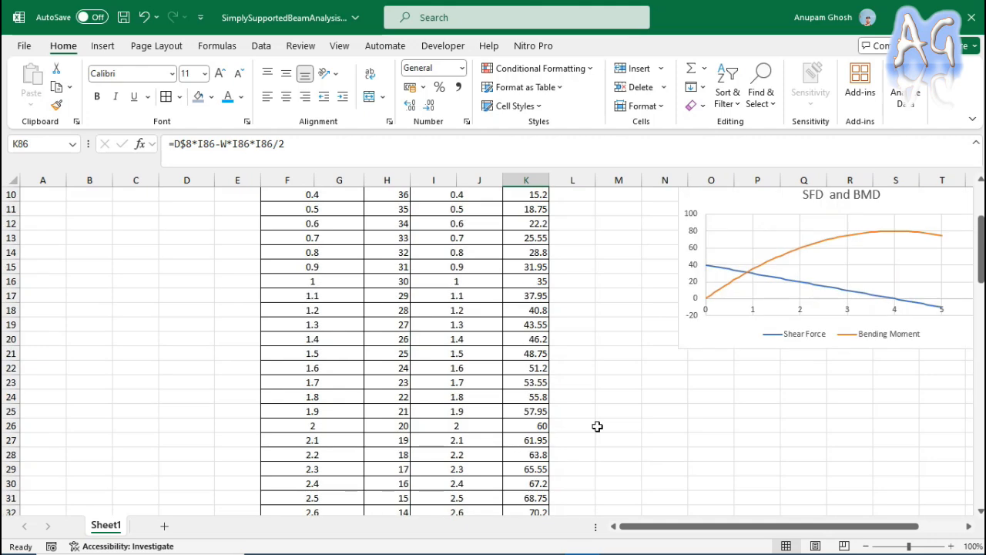
{"action": "scroll", "coordinate": [597, 426], "scroll_direction": "up", "scroll_amount": 2}
{"action": "scroll", "coordinate": [685, 428], "scroll_direction": "up", "scroll_amount": 1}
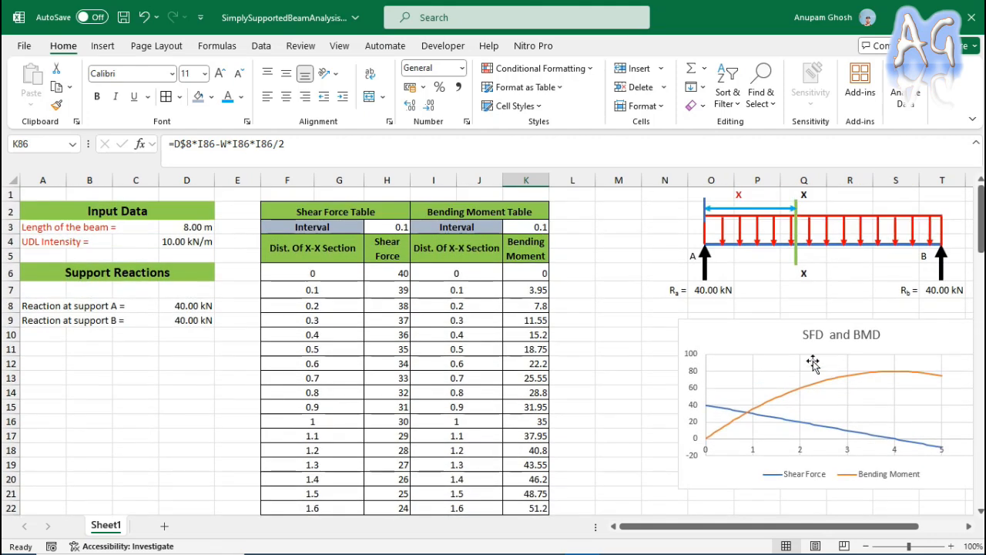
{"action": "left_click", "coordinate": [755, 344]}
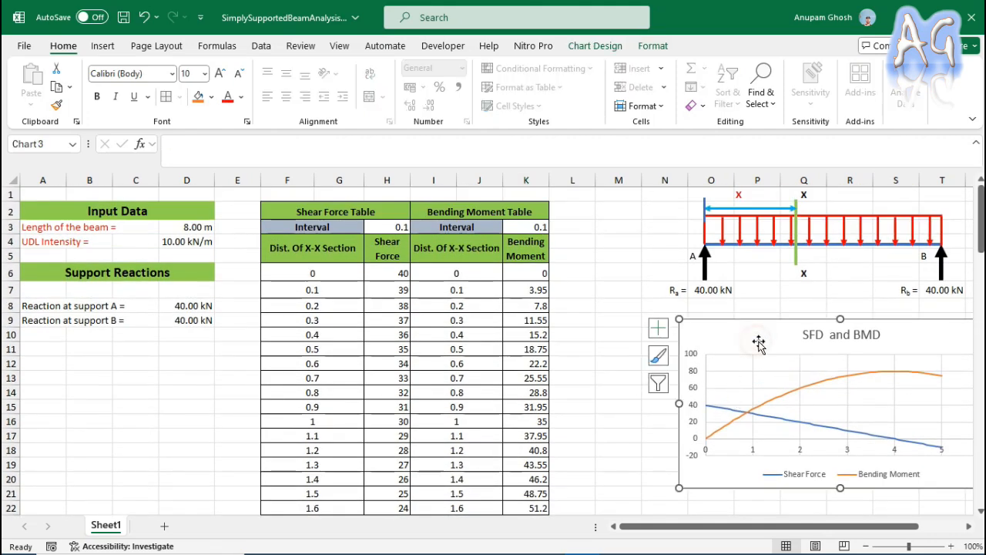
{"action": "scroll", "coordinate": [440, 438], "scroll_direction": "down", "scroll_amount": 6}
{"action": "scroll", "coordinate": [319, 385], "scroll_direction": "down", "scroll_amount": 2}
{"action": "scroll", "coordinate": [320, 386], "scroll_direction": "down", "scroll_amount": 1}
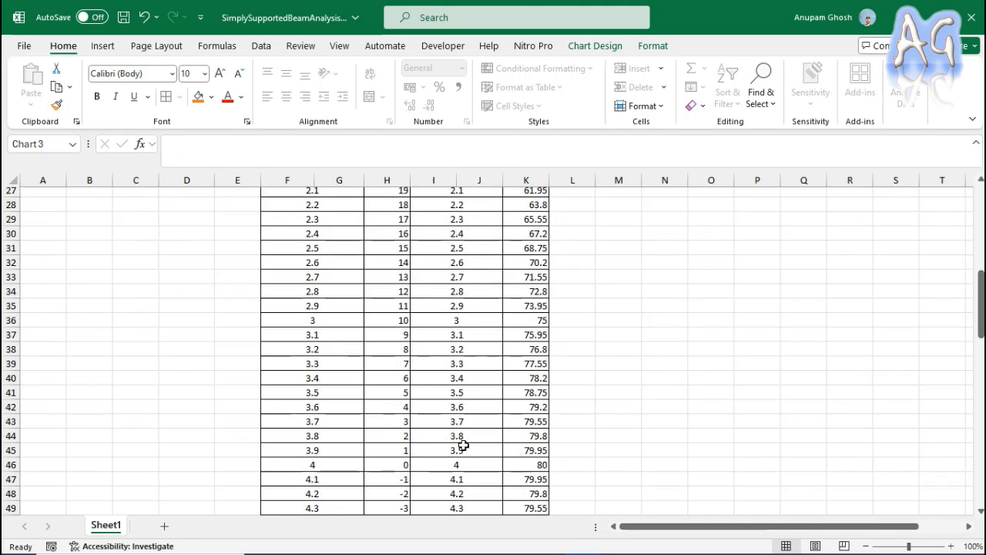
{"action": "scroll", "coordinate": [386, 462], "scroll_direction": "up", "scroll_amount": 8}
Open the SFD and BMD chart's Shear Force series for editing and locate the last filled row of the tables.
{"action": "right_click", "coordinate": [784, 314]}
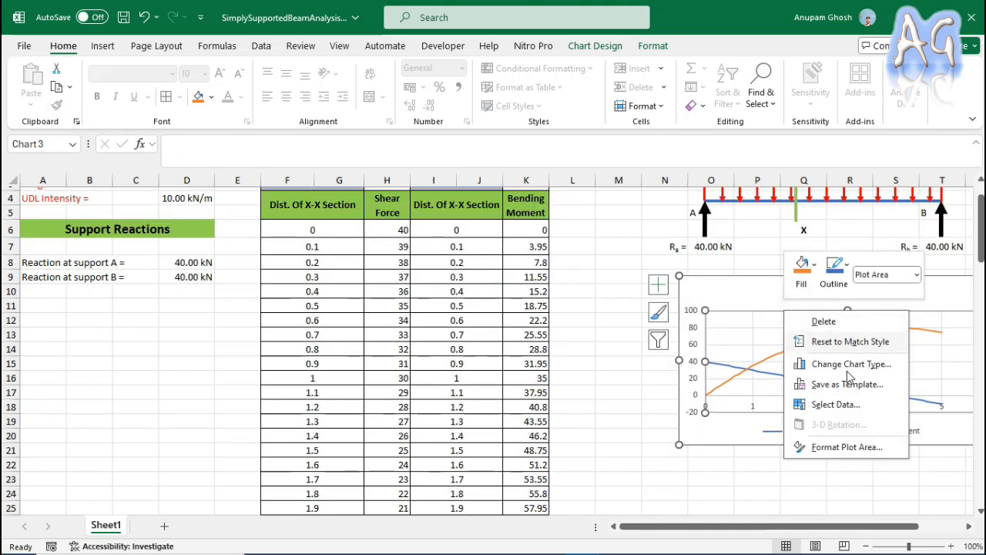
{"action": "left_click", "coordinate": [838, 404]}
{"action": "left_click_drag", "start_coordinate": [258, 125], "coordinate": [885, 179]}
{"action": "left_click", "coordinate": [735, 275]}
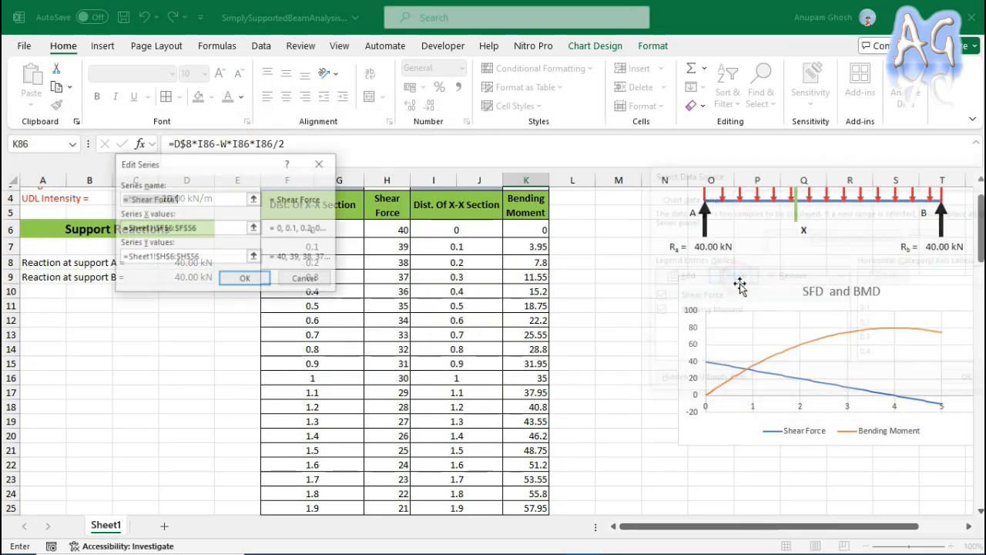
{"action": "left_click", "coordinate": [205, 231]}
{"action": "scroll", "coordinate": [597, 354], "scroll_direction": "down", "scroll_amount": 13}
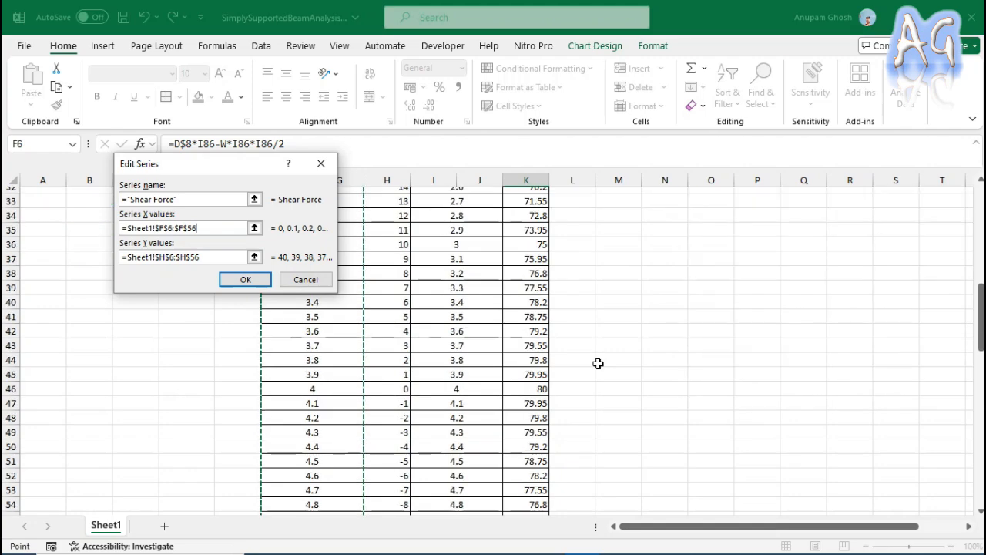
{"action": "scroll", "coordinate": [597, 363], "scroll_direction": "down", "scroll_amount": 3}
{"action": "scroll", "coordinate": [537, 370], "scroll_direction": "up", "scroll_amount": 2}
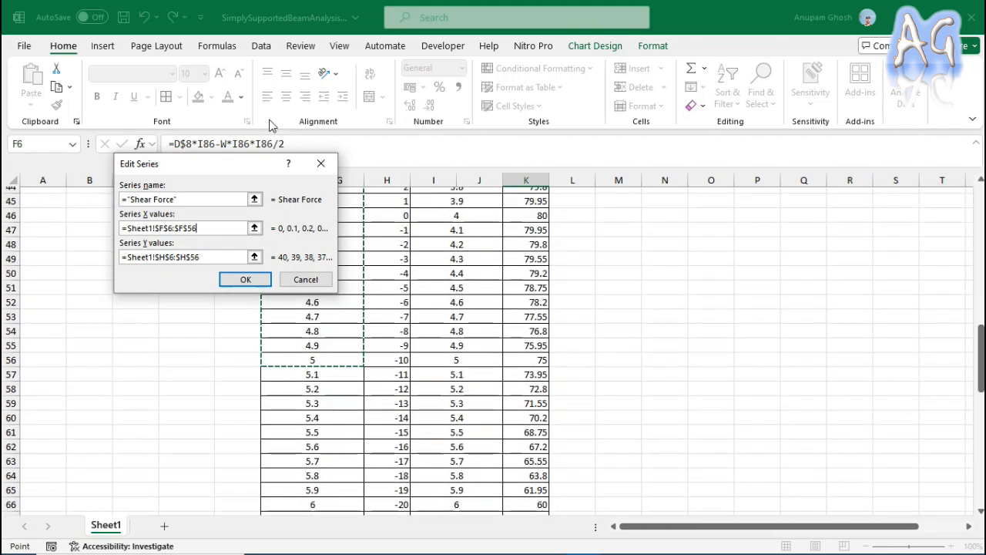
{"action": "left_click_drag", "start_coordinate": [237, 179], "coordinate": [27, 183]}
{"action": "scroll", "coordinate": [401, 381], "scroll_direction": "down", "scroll_amount": 3}
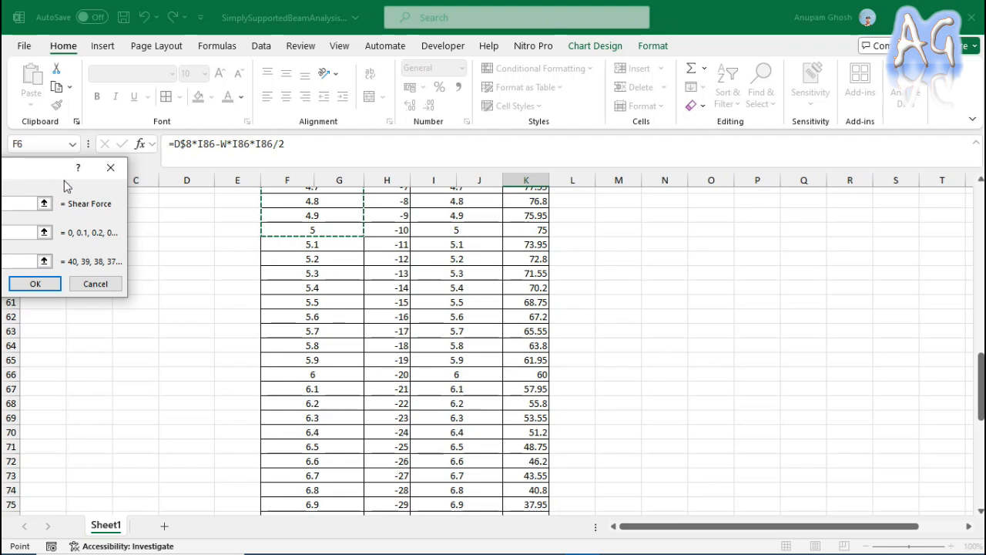
{"action": "left_click_drag", "start_coordinate": [46, 167], "coordinate": [218, 165]}
{"action": "scroll", "coordinate": [495, 321], "scroll_direction": "down", "scroll_amount": 3}
{"action": "scroll", "coordinate": [495, 321], "scroll_direction": "down", "scroll_amount": 4}
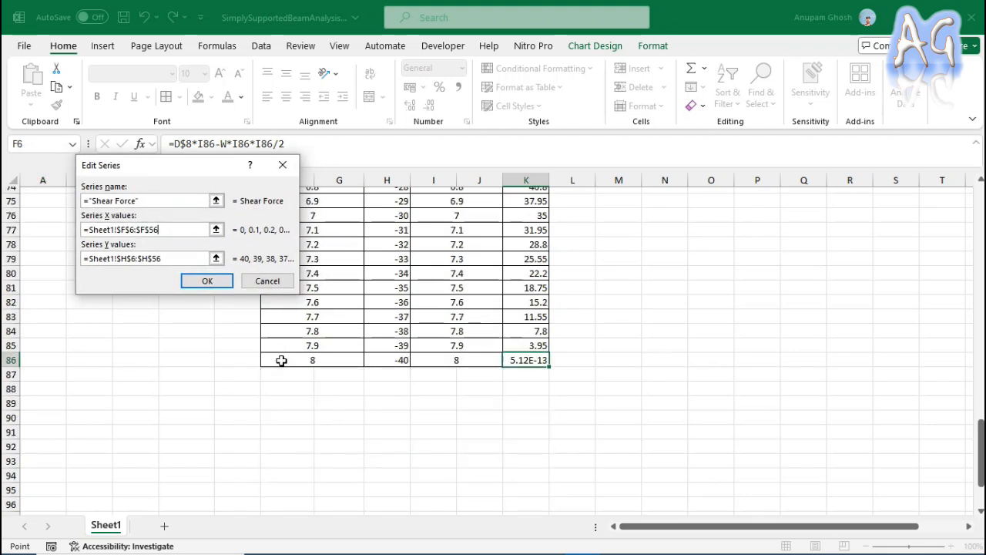
Extend the Shear Force series to X values Sheet1!$F$6:$F$86 and Y values Sheet1!$H$6:$H$86.
{"action": "left_click", "coordinate": [158, 229]}
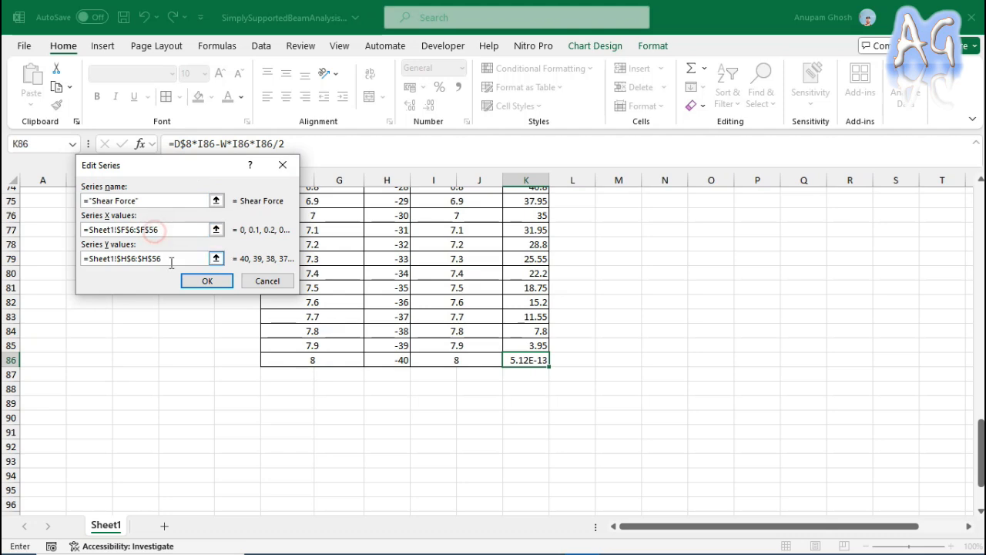
{"action": "key", "text": "BackSpace"}
{"action": "key", "text": "BackSpace"}
{"action": "type", "text": "86"}
{"action": "left_click", "coordinate": [171, 259]}
{"action": "key", "text": "BackSpace"}
{"action": "key", "text": "BackSpace"}
{"action": "type", "text": "86"}
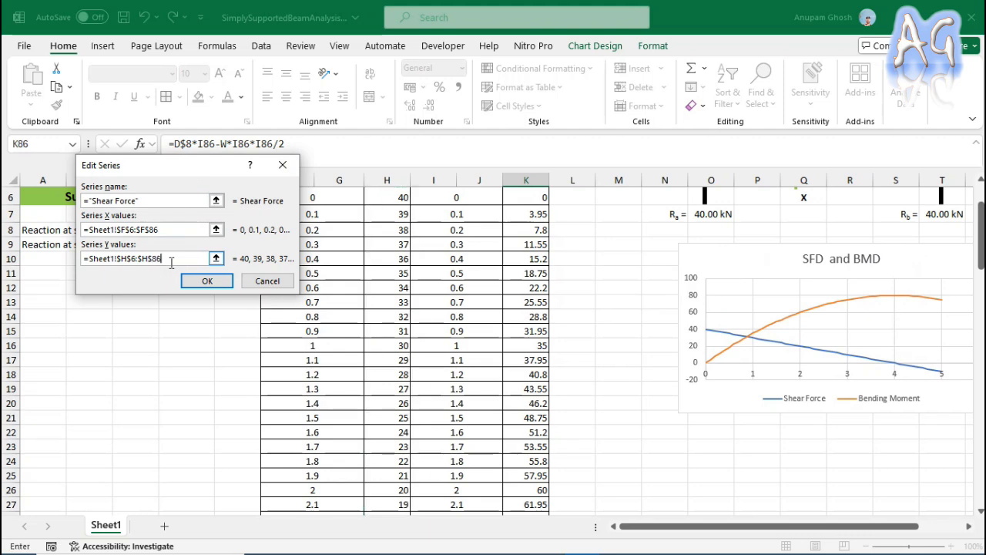
{"action": "left_click", "coordinate": [207, 281]}
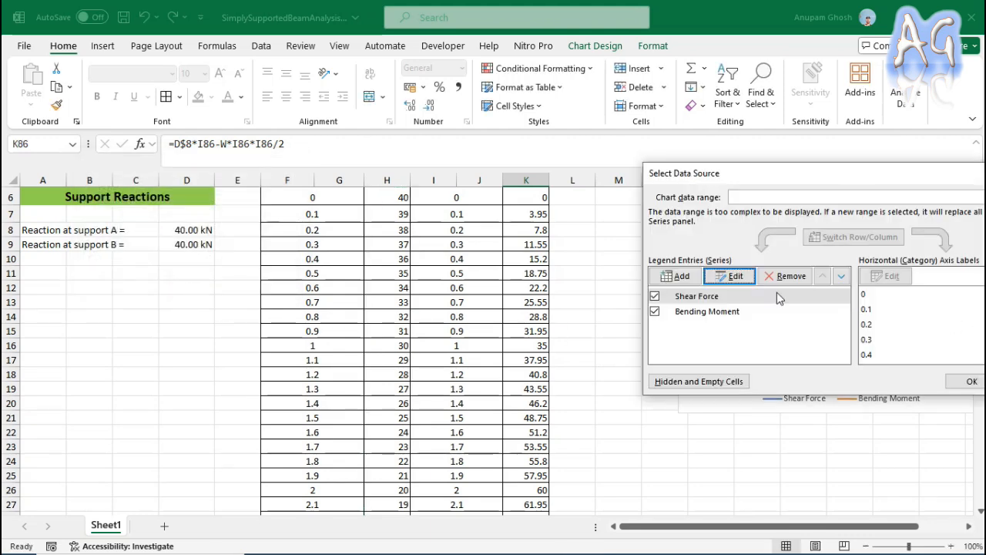
Set the Bending Moment series' X values to Sheet1!$I$6:$I$86 in the chart's data source.
{"action": "left_click", "coordinate": [684, 311]}
{"action": "left_click", "coordinate": [735, 275]}
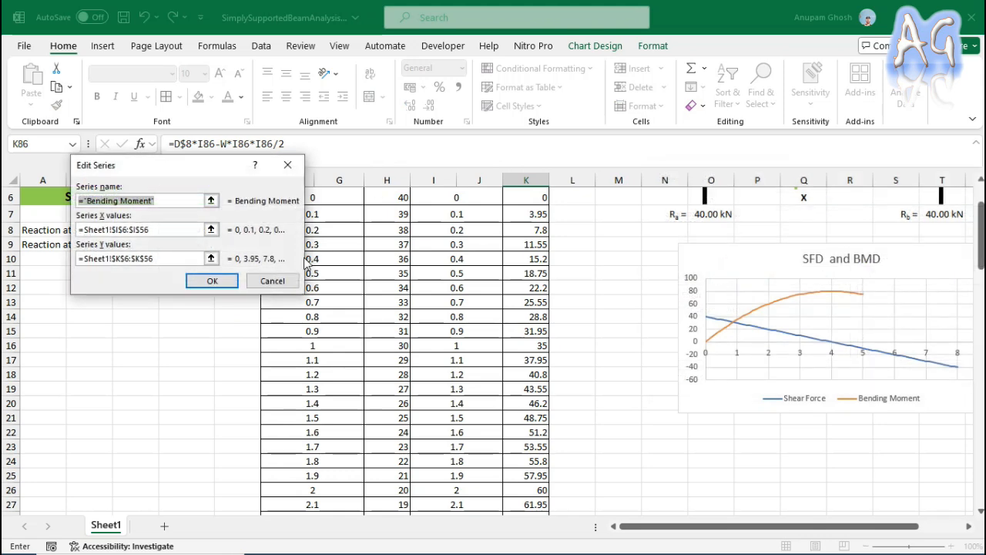
{"action": "left_click", "coordinate": [161, 229]}
{"action": "key", "text": "BackSpace"}
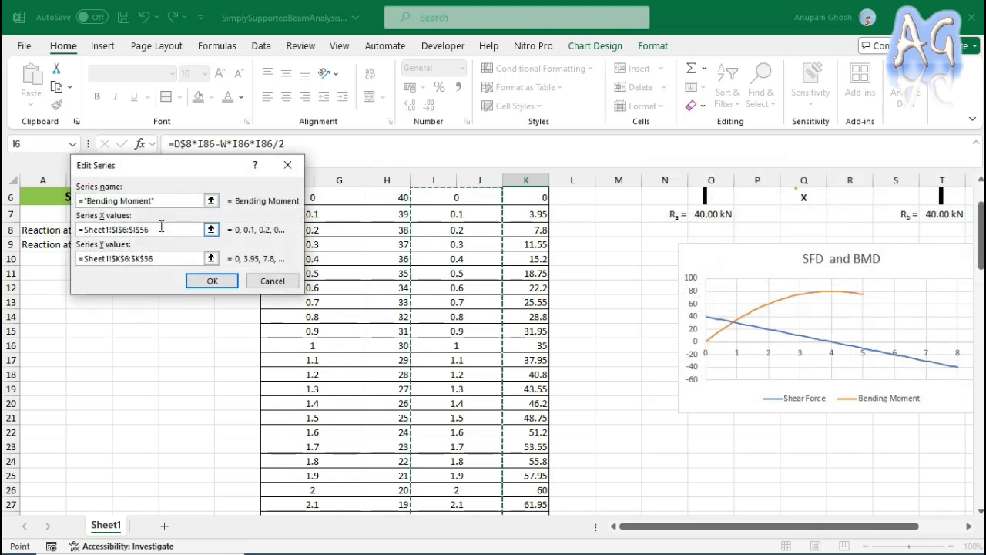
{"action": "key", "text": "BackSpace"}
{"action": "type", "text": "96"}
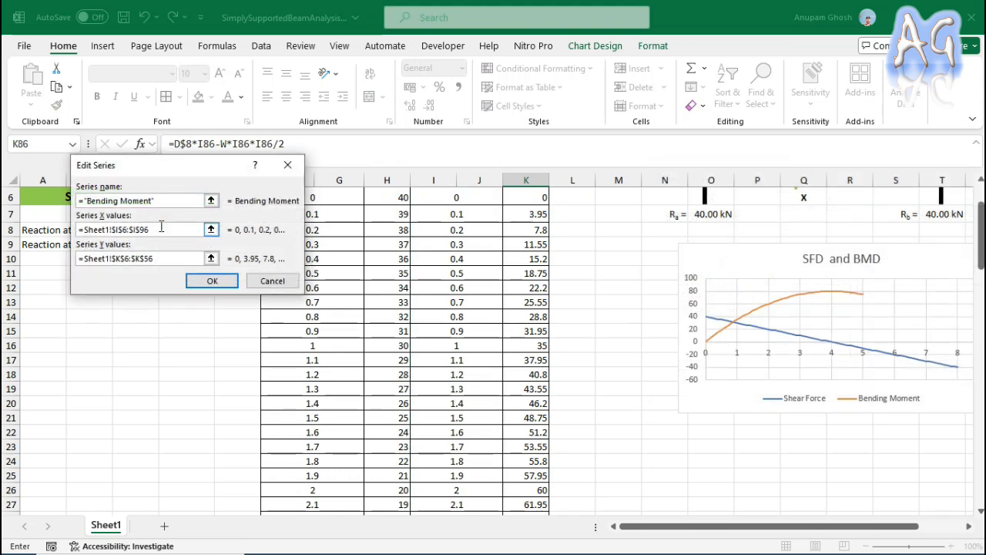
{"action": "key", "text": "BackSpace"}
{"action": "key", "text": "BackSpace"}
{"action": "type", "text": "86"}
Set the Bending Moment series' Y values to Sheet1!$K$6:$K$86 and apply the chart's new data source.
{"action": "left_click", "coordinate": [164, 259]}
{"action": "key", "text": "BackSpace"}
{"action": "key", "text": "BackSpace"}
{"action": "type", "text": "86"}
{"action": "left_click", "coordinate": [189, 282]}
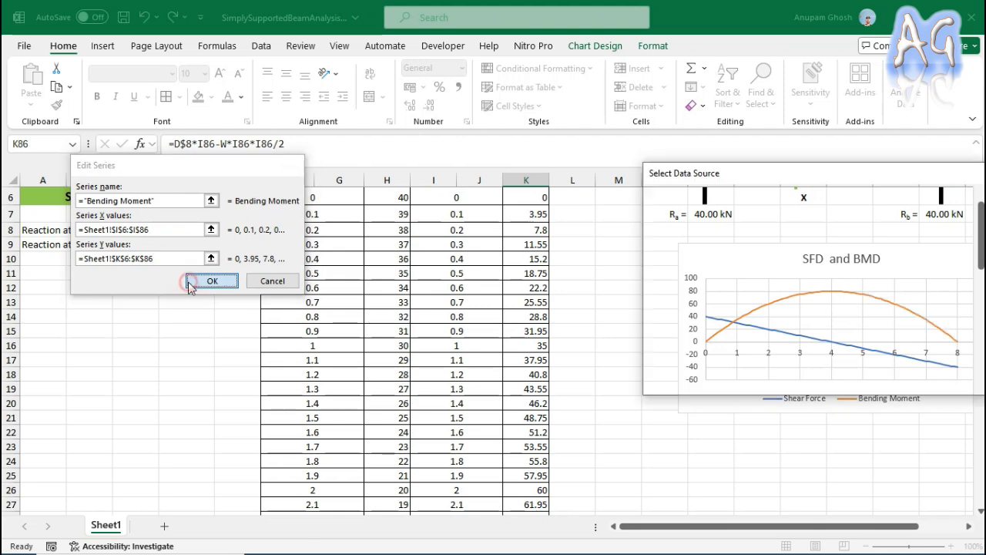
{"action": "left_click", "coordinate": [972, 382]}
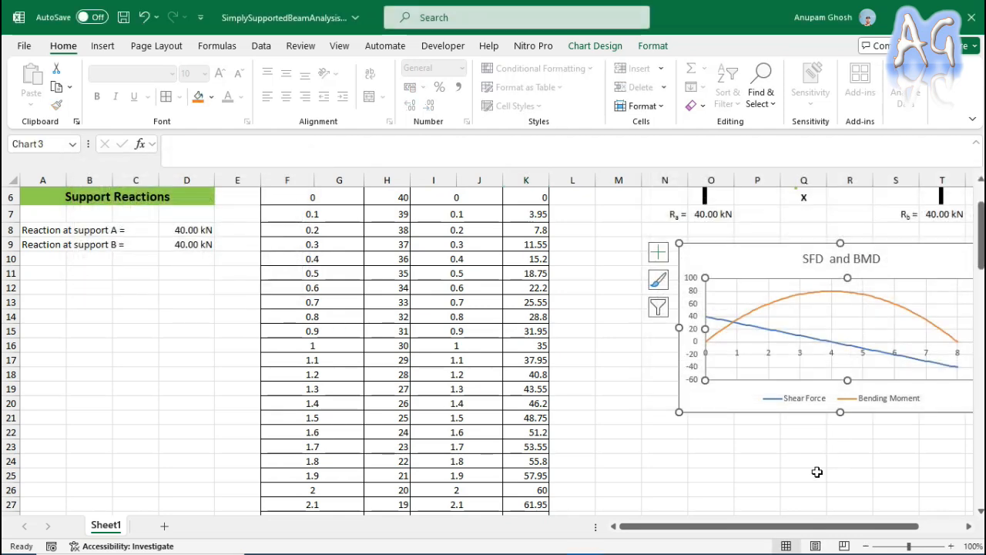
{"action": "scroll", "coordinate": [818, 478], "scroll_direction": "up", "scroll_amount": 2}
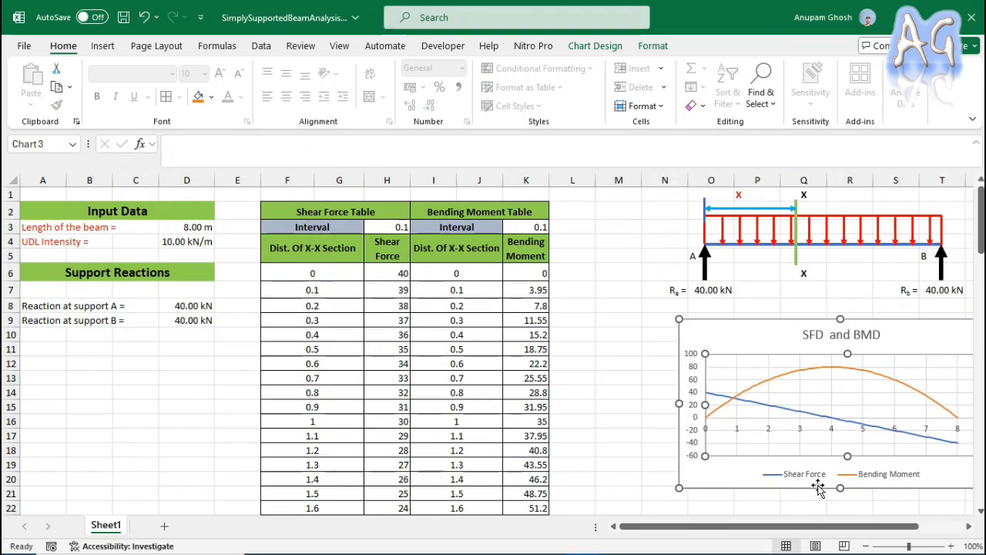
{"action": "left_click", "coordinate": [632, 288]}
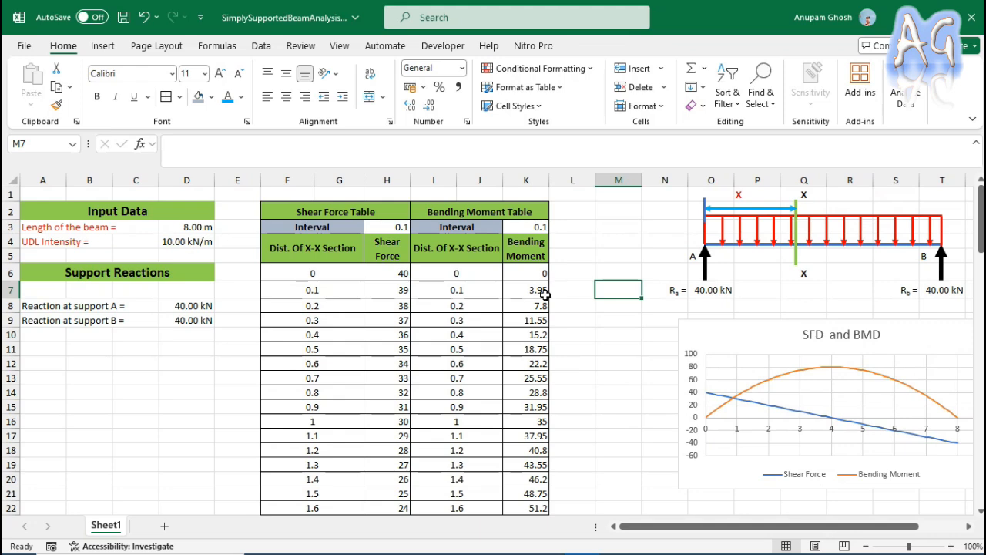
Set the UDL intensity in the input data to 15 kN/m.
{"action": "left_click", "coordinate": [164, 244]}
{"action": "type", "text": "15"}
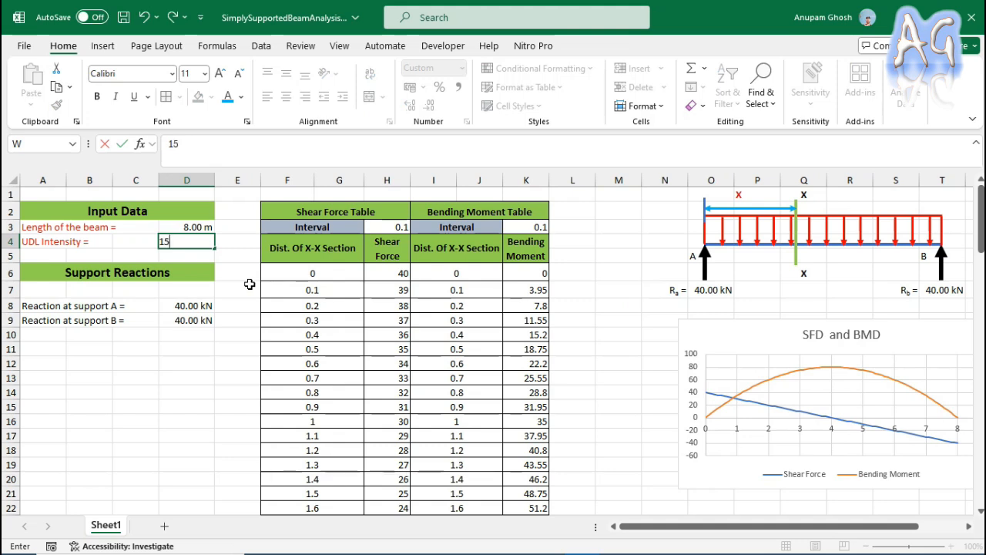
{"action": "key", "text": "Return"}
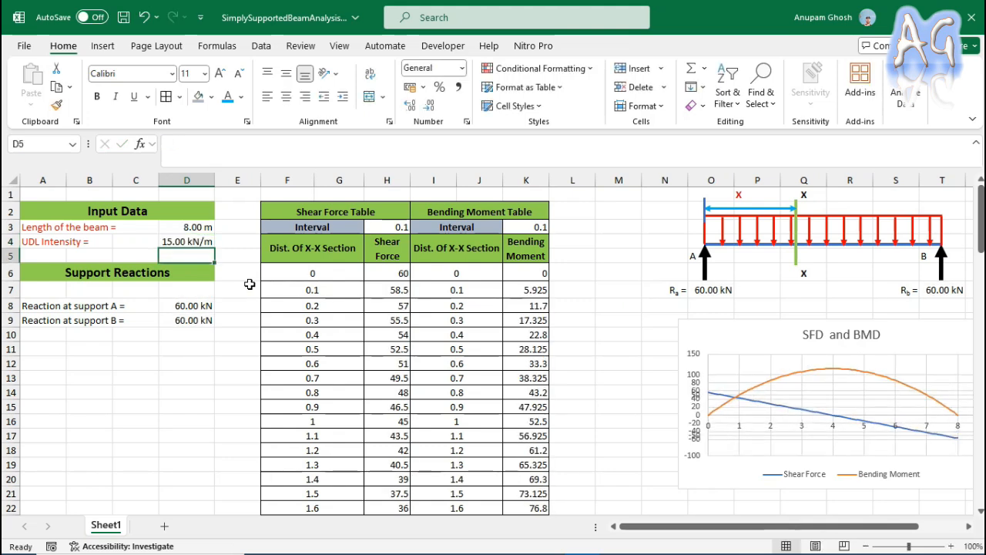
Examine the beam length input, the shear force and bending moment tables down their rows, and the SFD and BMD chart.
{"action": "left_click", "coordinate": [170, 231]}
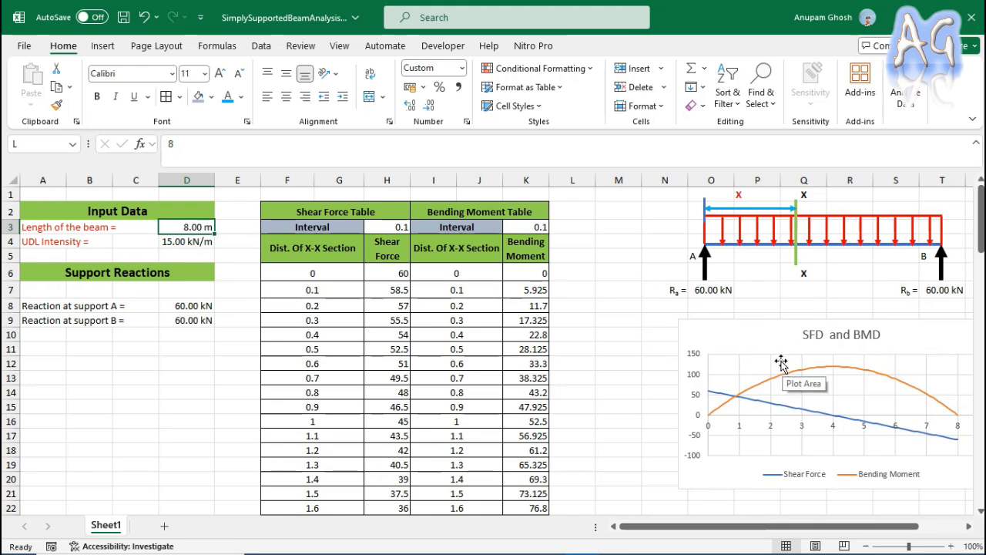
{"action": "left_click", "coordinate": [587, 306]}
{"action": "scroll", "coordinate": [476, 407], "scroll_direction": "down", "scroll_amount": 3}
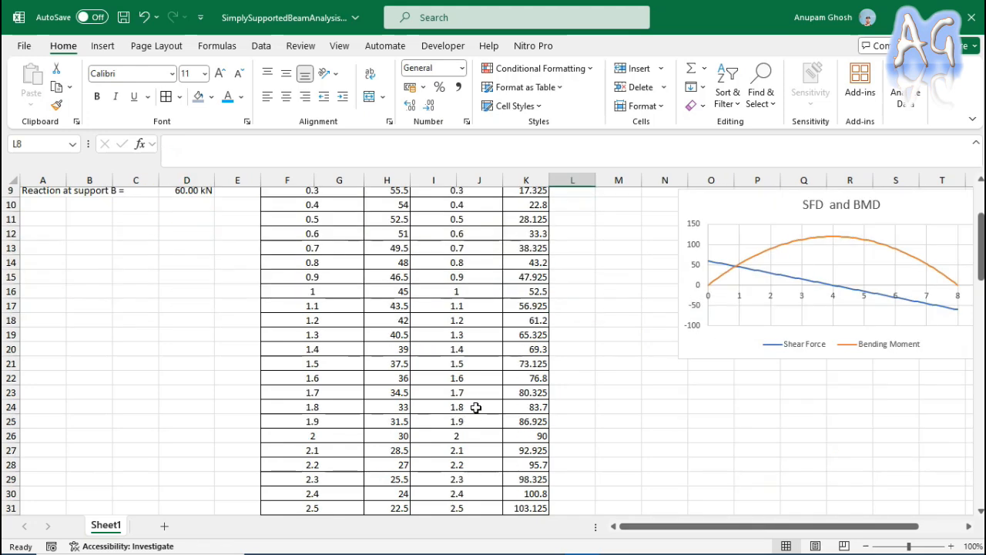
{"action": "scroll", "coordinate": [476, 407], "scroll_direction": "down", "scroll_amount": 13}
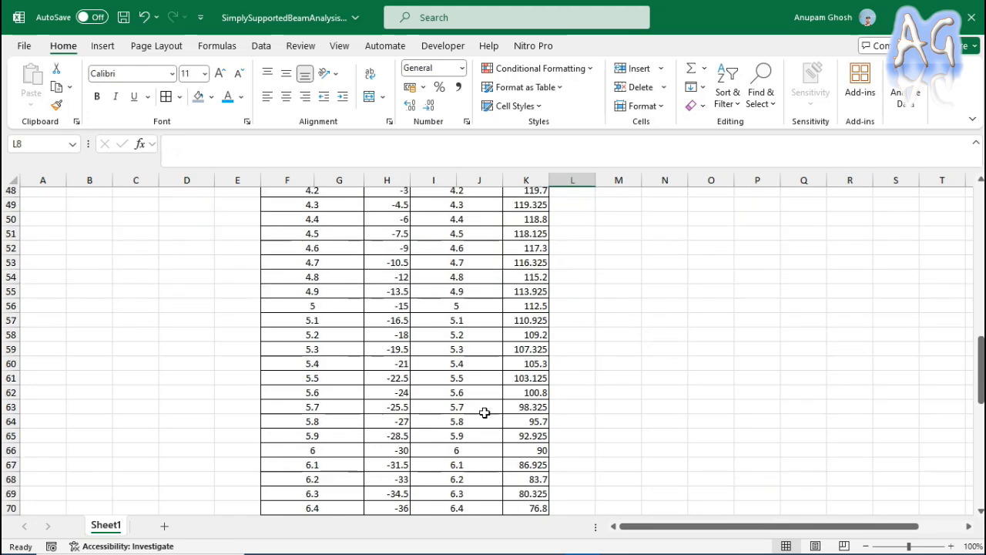
{"action": "scroll", "coordinate": [485, 414], "scroll_direction": "up", "scroll_amount": 16}
{"action": "left_click", "coordinate": [633, 222]}
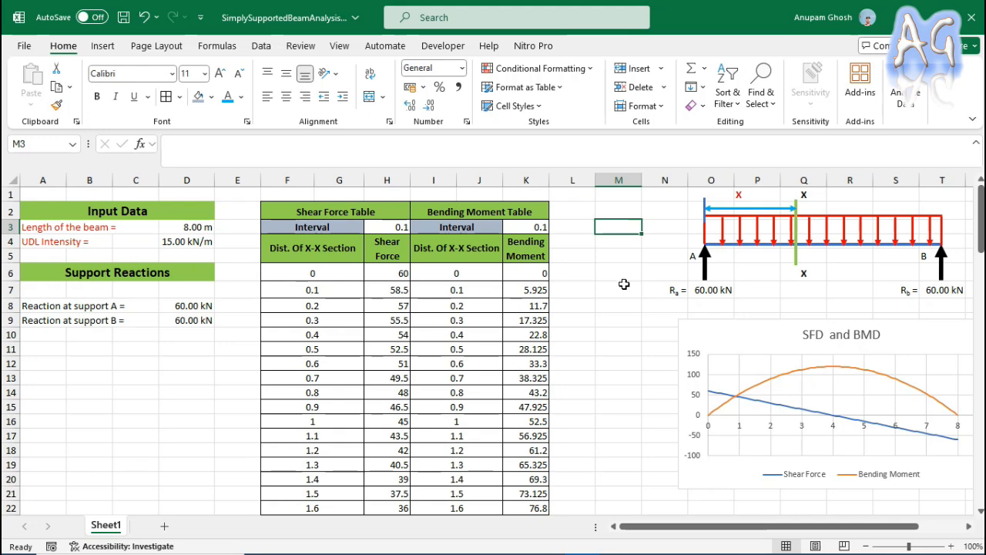
{"action": "left_click", "coordinate": [186, 229]}
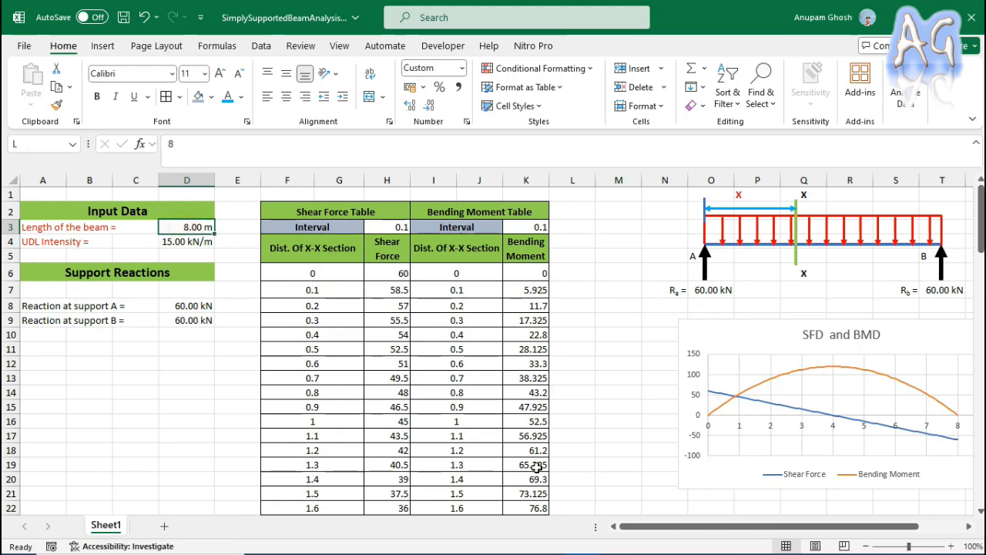
{"action": "scroll", "coordinate": [431, 366], "scroll_direction": "down", "scroll_amount": 17}
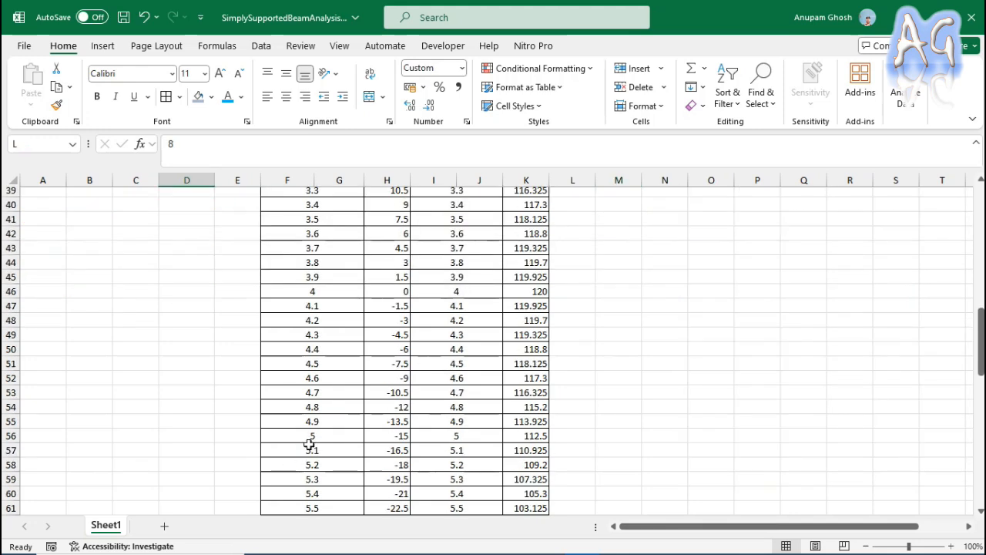
{"action": "scroll", "coordinate": [366, 380], "scroll_direction": "down", "scroll_amount": 4}
{"action": "scroll", "coordinate": [627, 462], "scroll_direction": "up", "scroll_amount": 20}
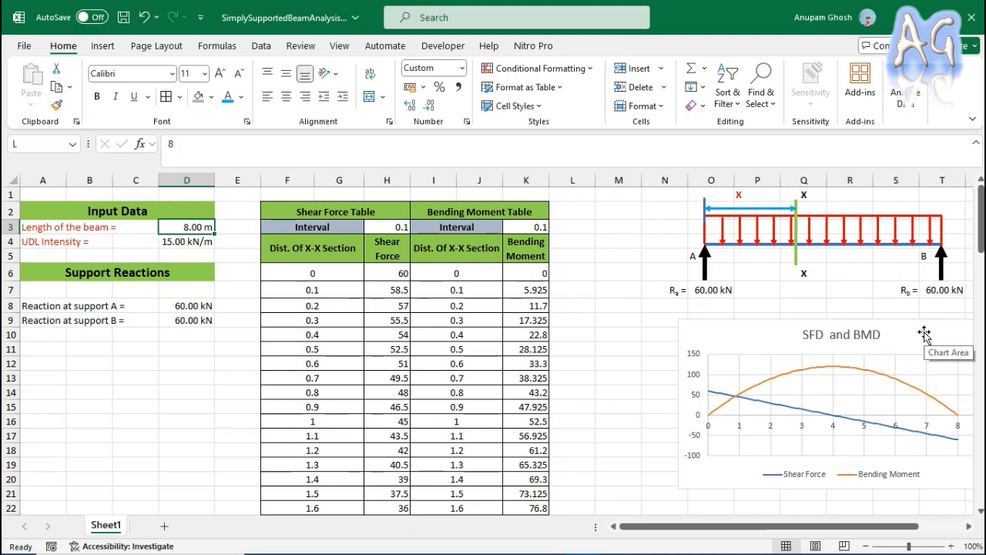
{"action": "left_click", "coordinate": [620, 299]}
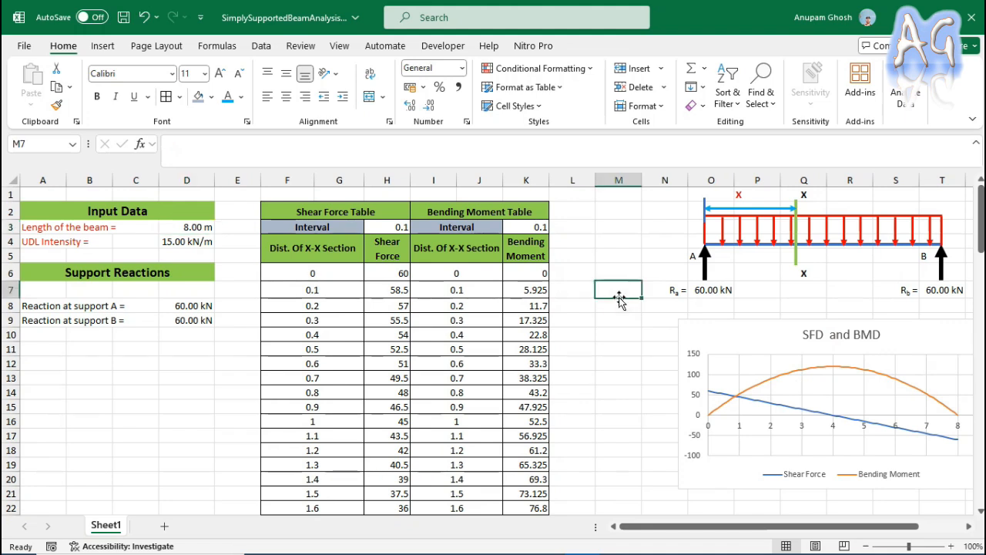